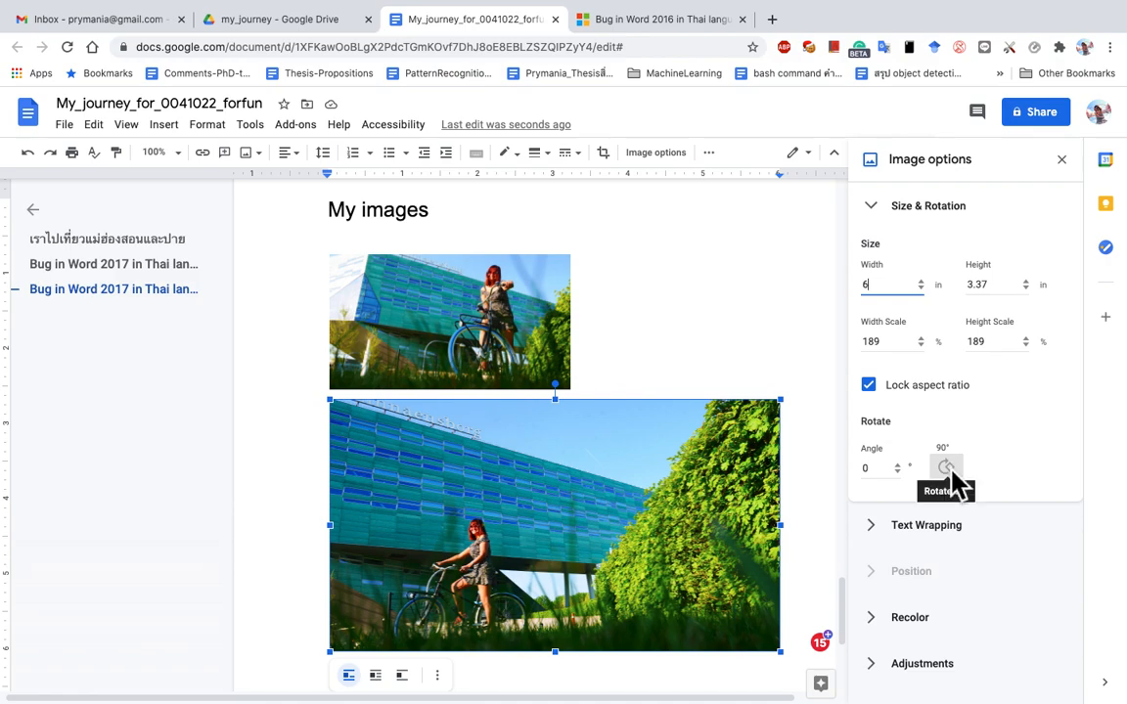
# Rotate the larger cycling image in 90° increments through a full turn
pyautogui.click(947, 469)
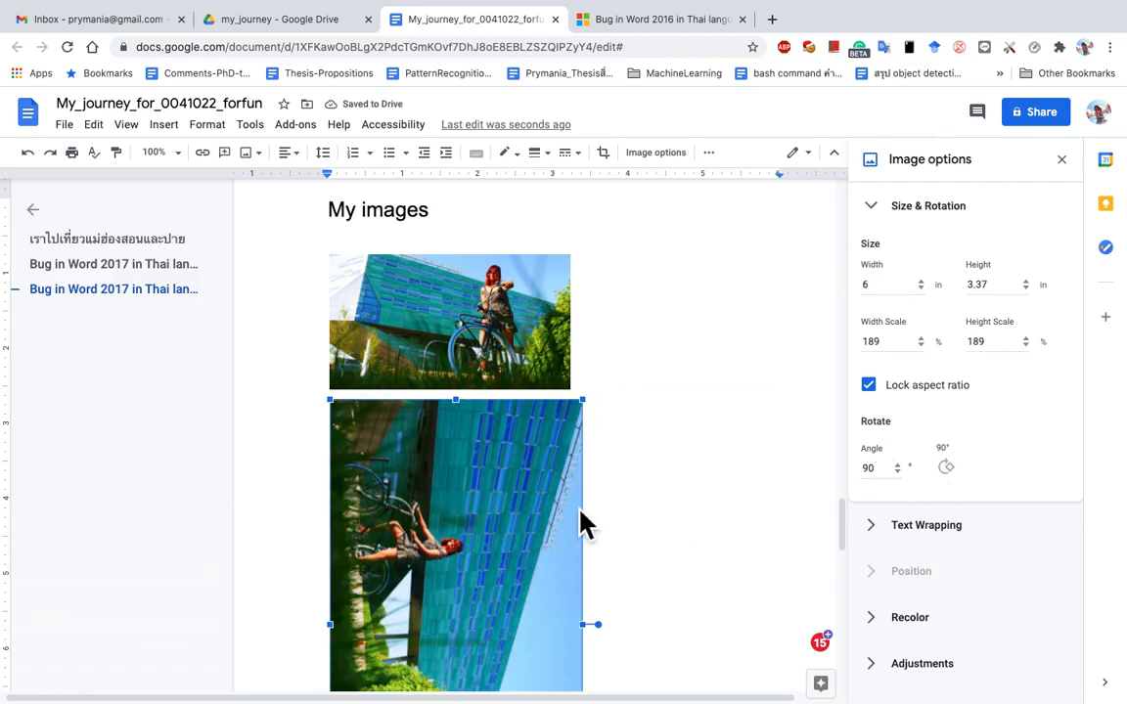
pyautogui.click(947, 468)
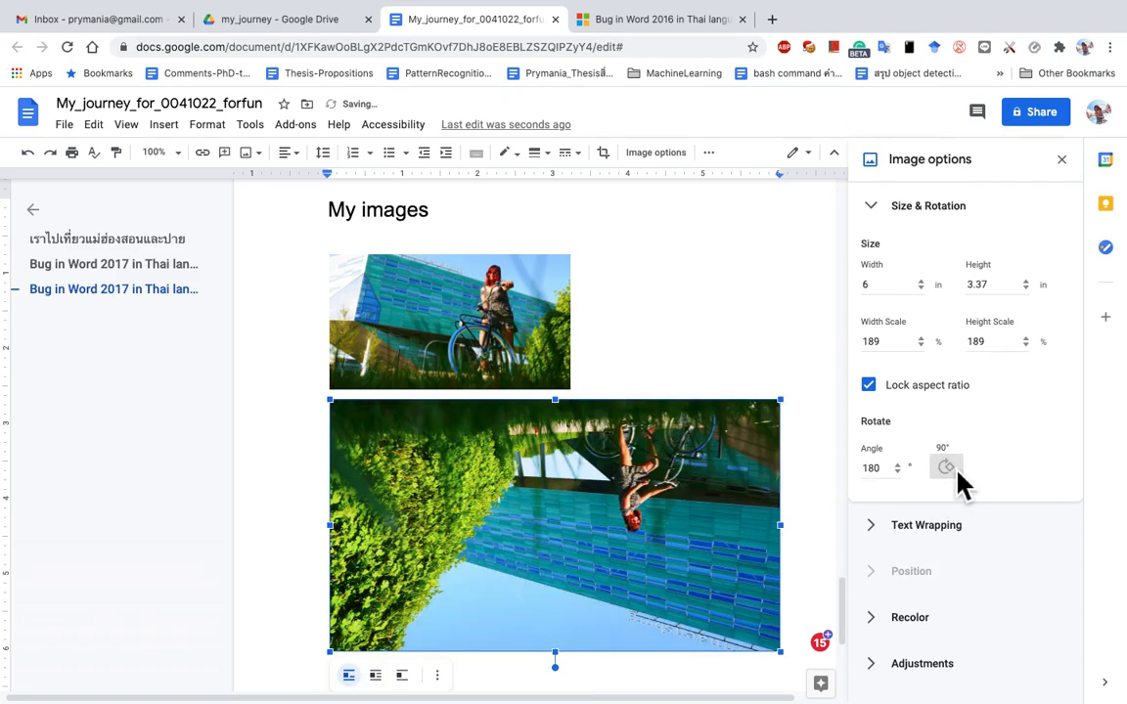
pyautogui.click(958, 472)
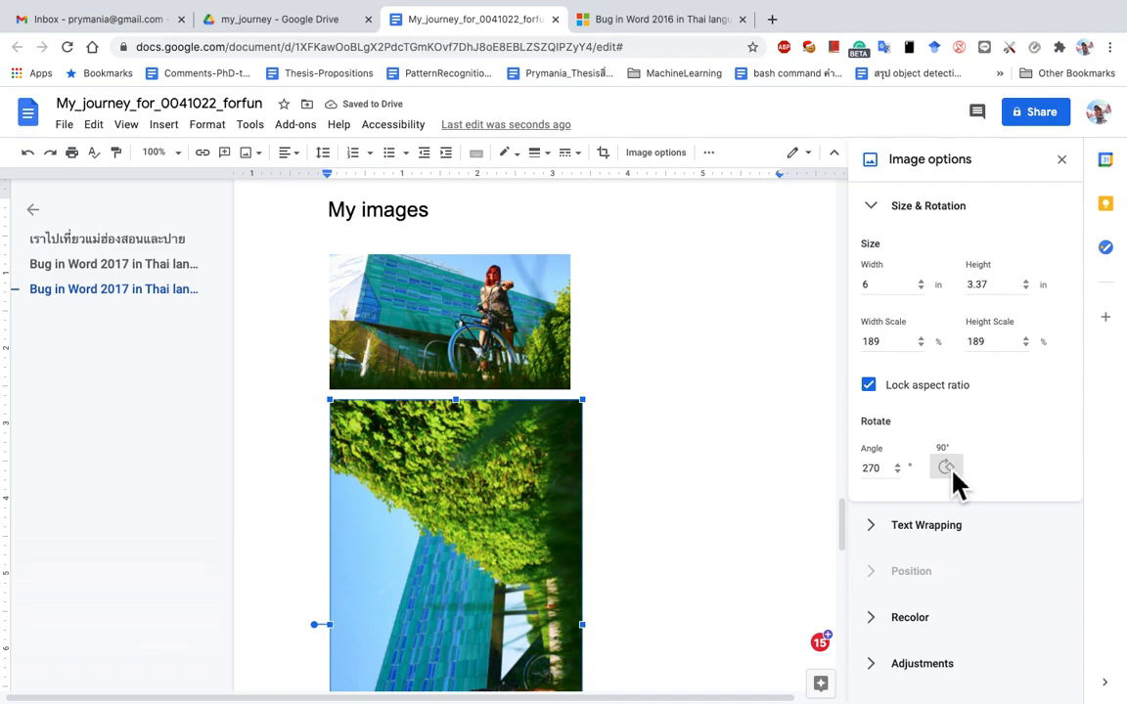
pyautogui.click(951, 472)
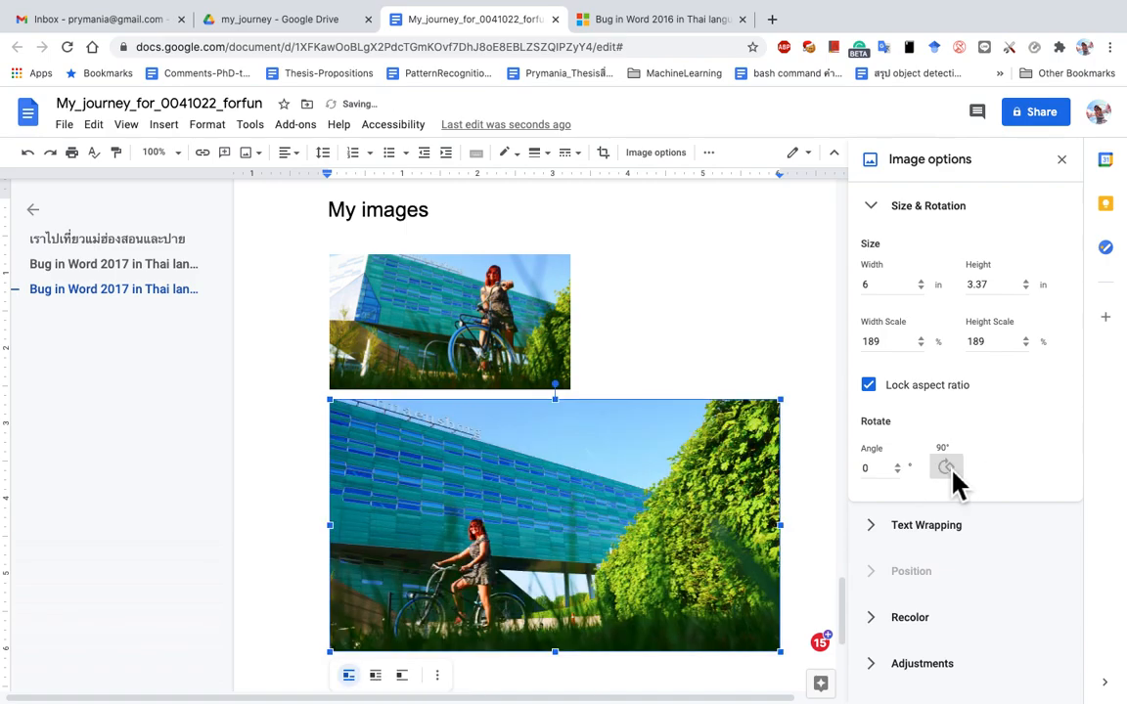
# Try a 10° rotation angle on the larger image, and reset the angle to 0°
pyautogui.click(890, 473)
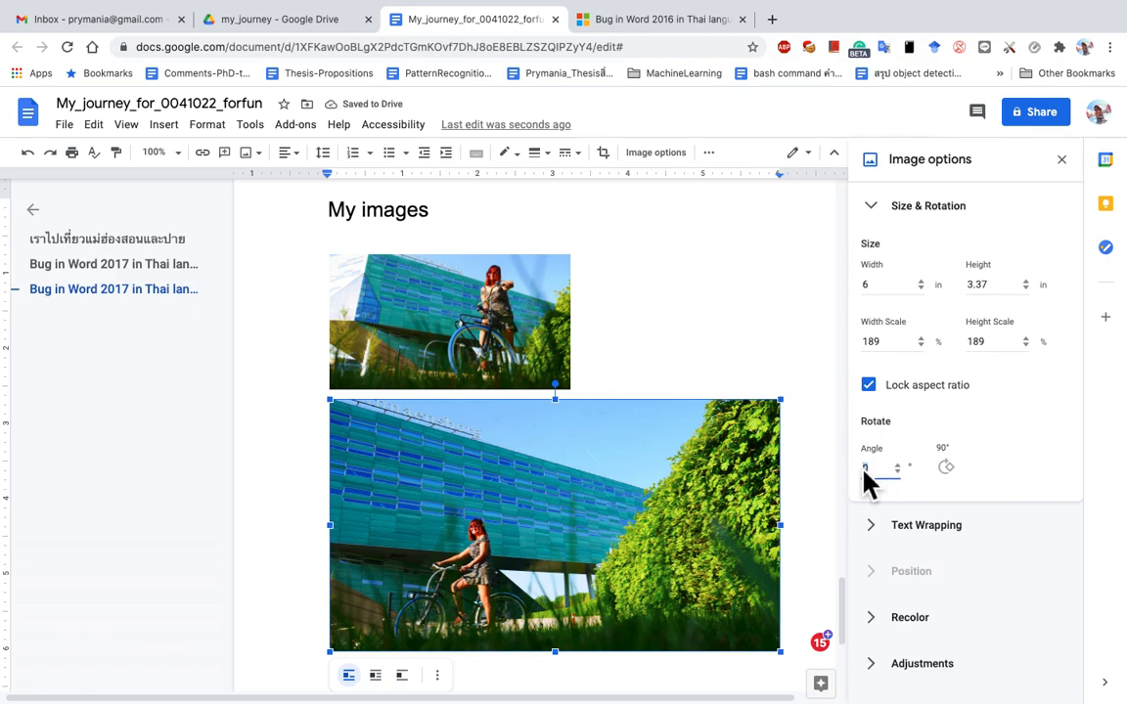
pyautogui.write('10')
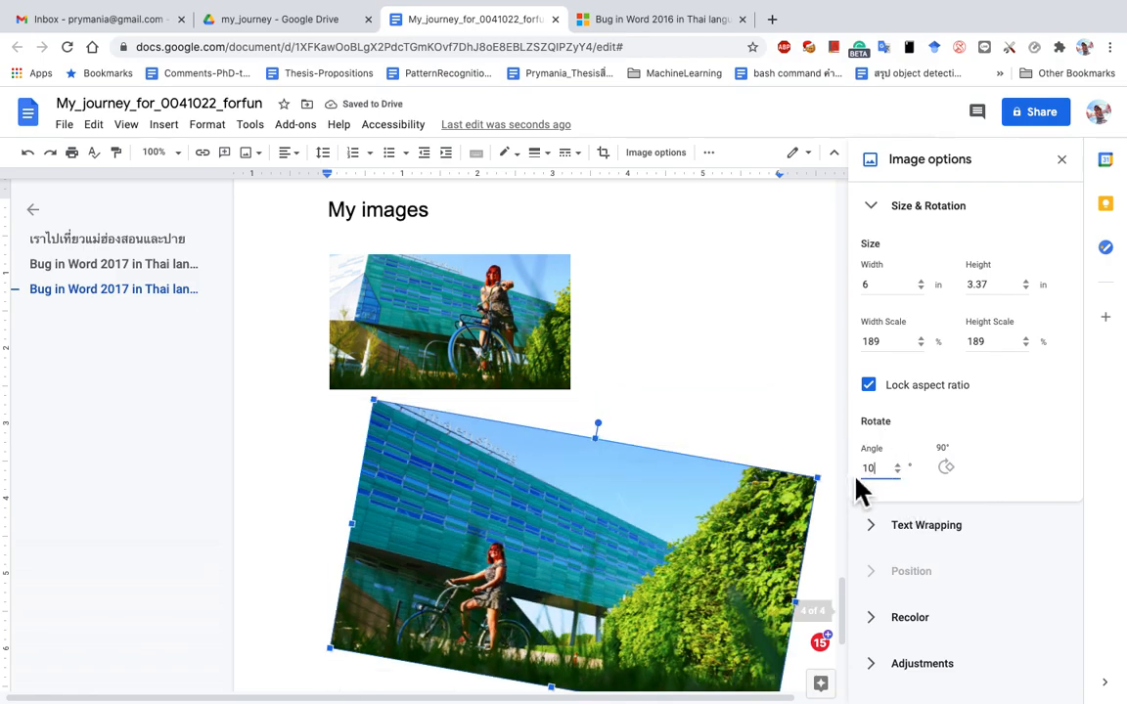
pyautogui.press('BackSpace')
pyautogui.press('BackSpace')
pyautogui.write('0')
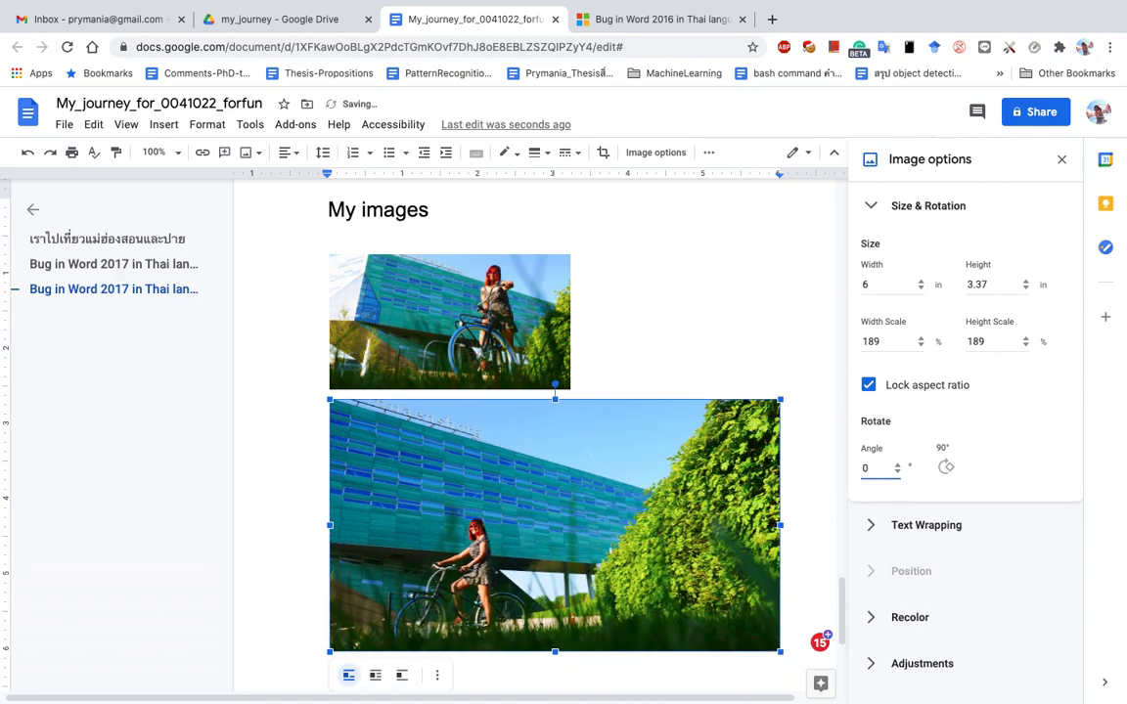
# Shrink the larger cycling image to about the width of the upper image and move it above that image
pyautogui.click(762, 283)
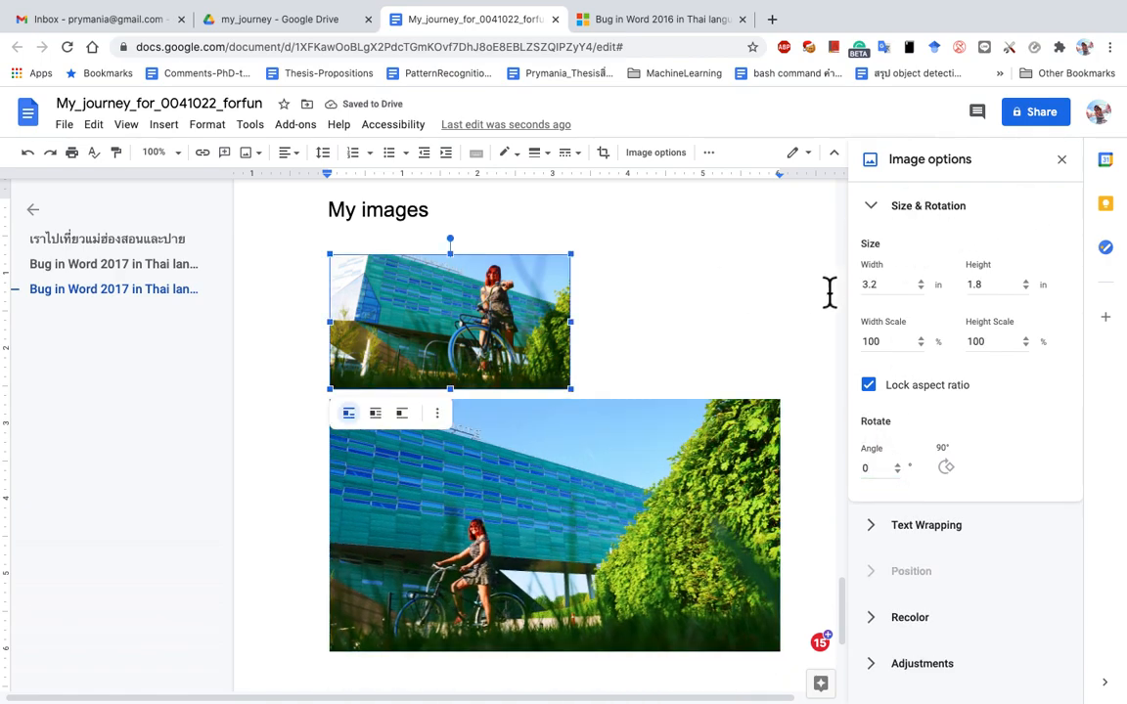
pyautogui.click(1066, 161)
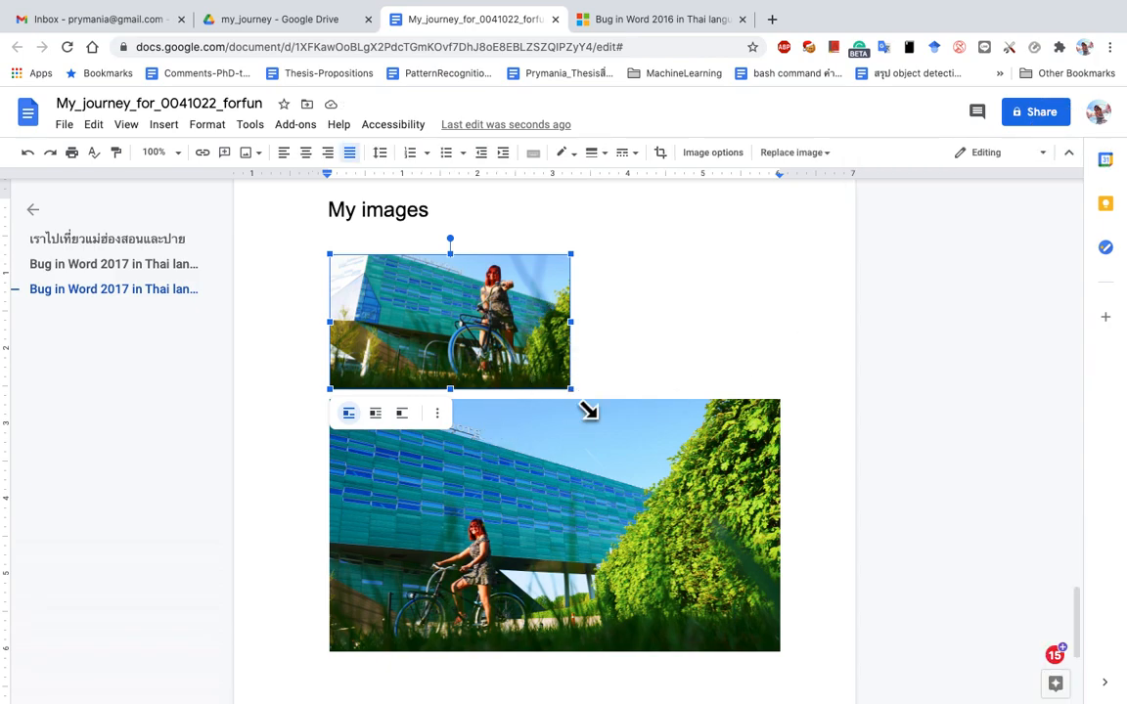
pyautogui.click(747, 566)
pyautogui.moveTo(781, 652); pyautogui.dragTo(593, 540)
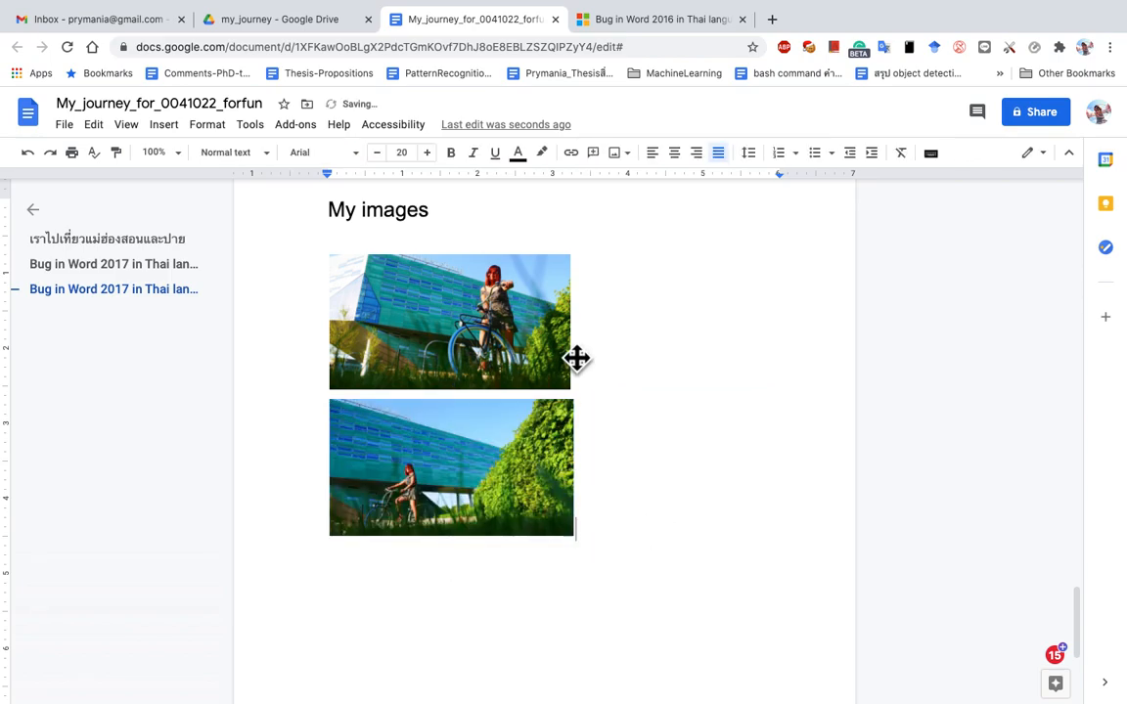
pyautogui.moveTo(533, 475); pyautogui.dragTo(485, 536)
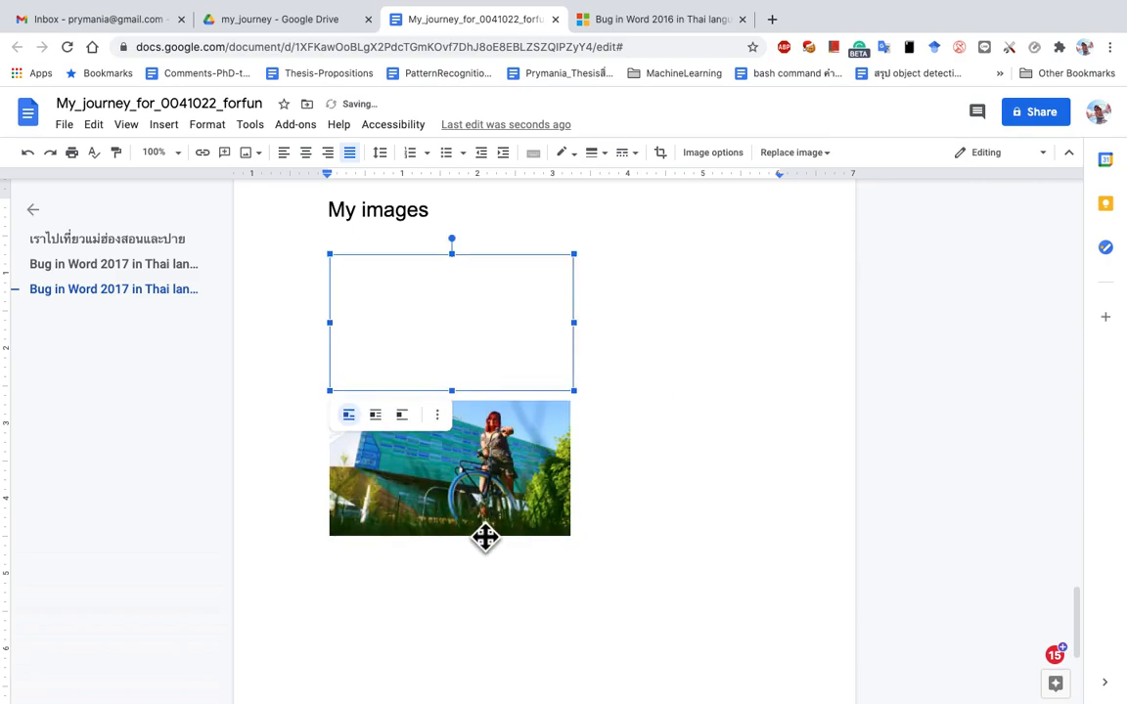
pyautogui.click(623, 528)
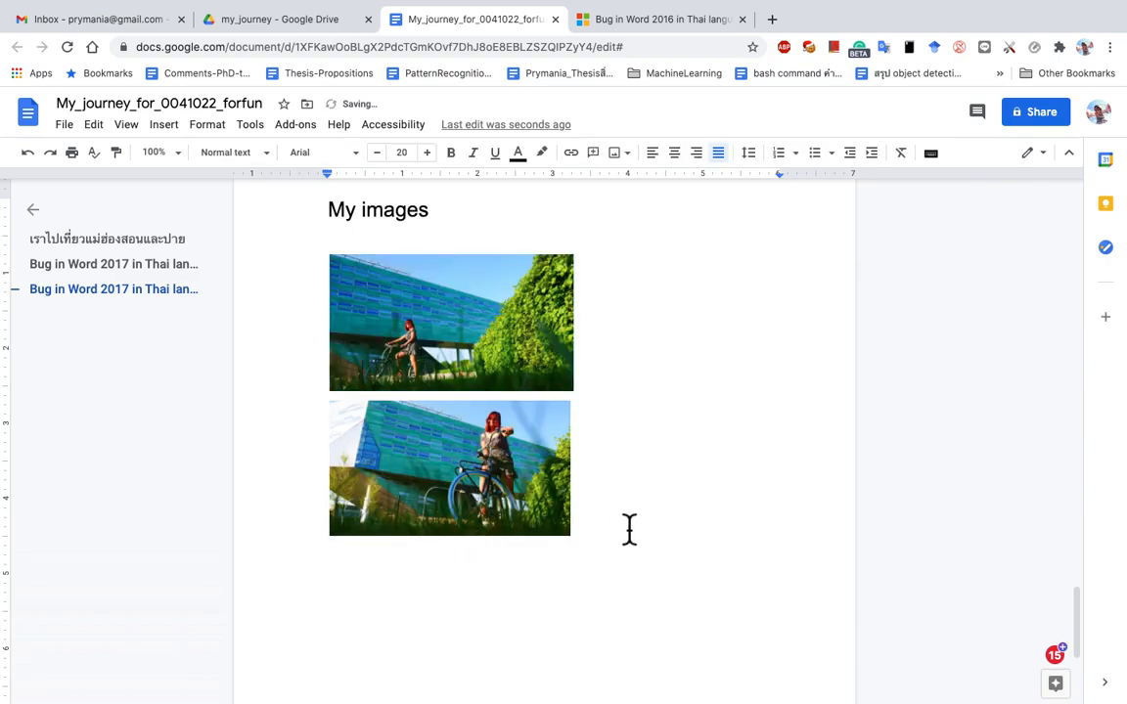
# Undo a trial deletion of one of the images and start a new line below the two images
pyautogui.press('BackSpace')
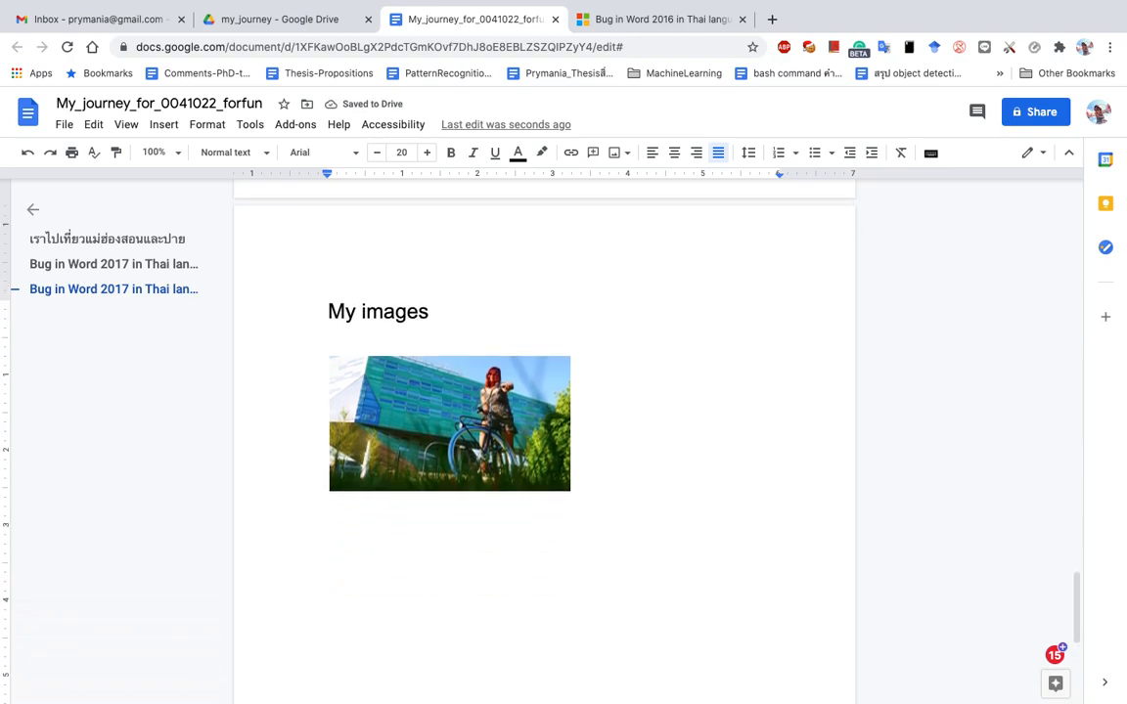
pyautogui.hotkey('ctrl', 'z')
pyautogui.moveTo(655, 639); pyautogui.dragTo(666, 641)
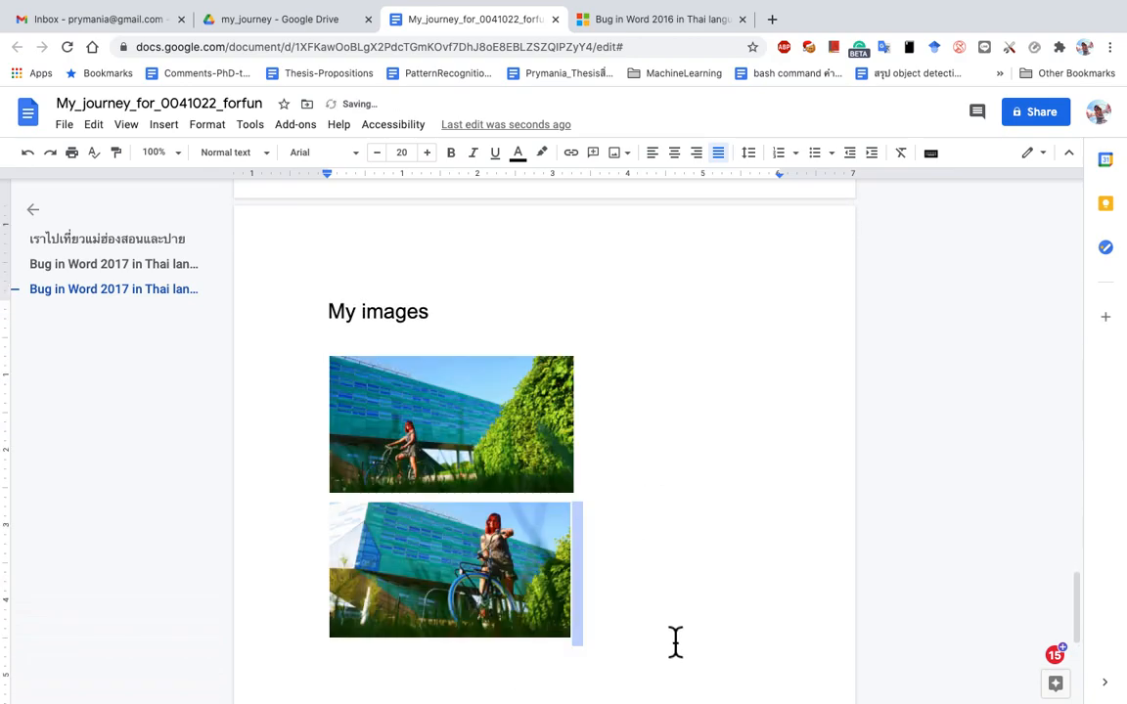
pyautogui.press('Return')
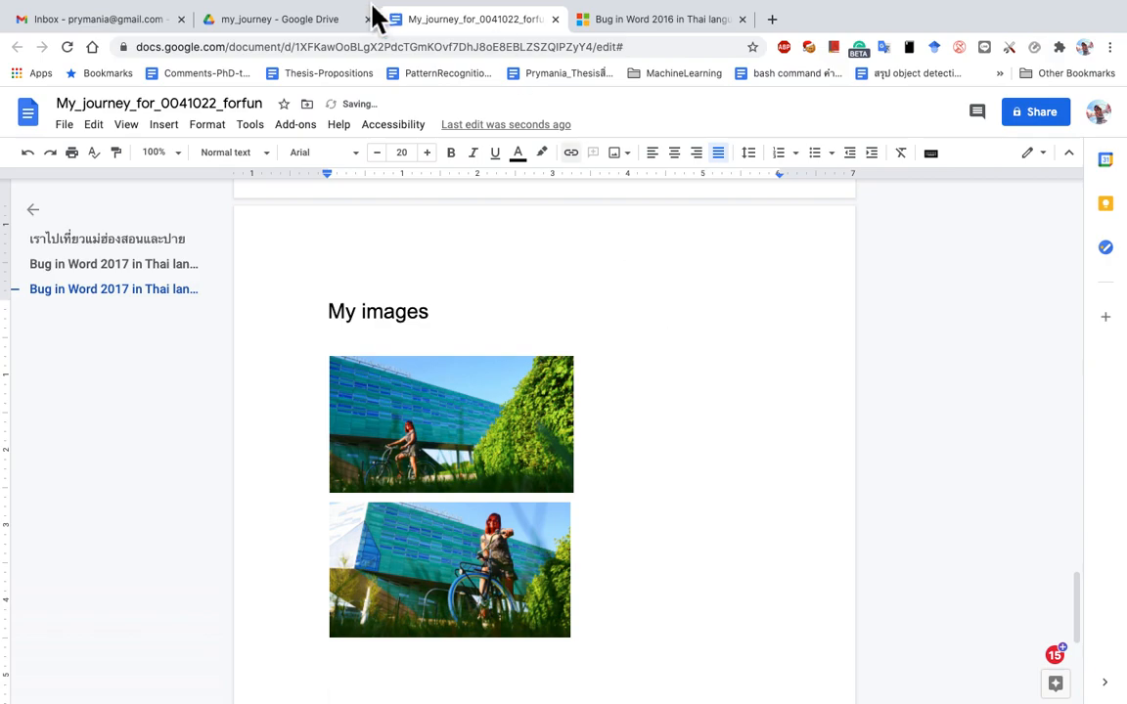
# Switch to Google Drive, open Google Photos from it and browse the stored photos
pyautogui.click(164, 123)
pyautogui.moveTo(205, 158)
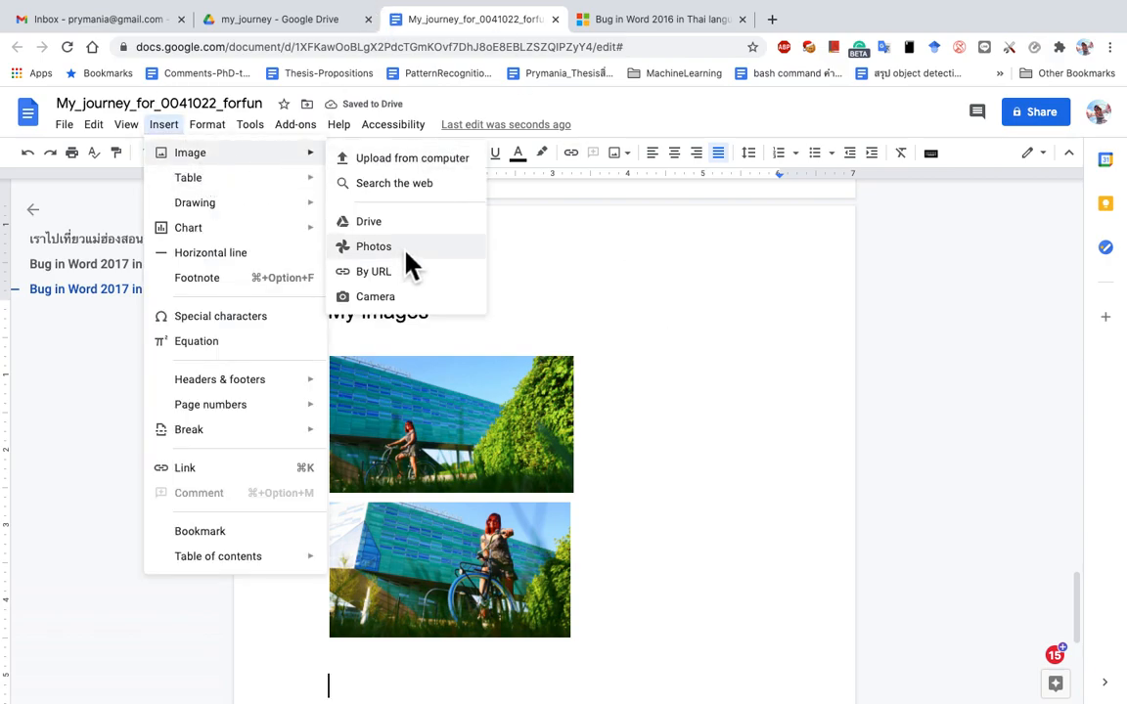
pyautogui.click(293, 19)
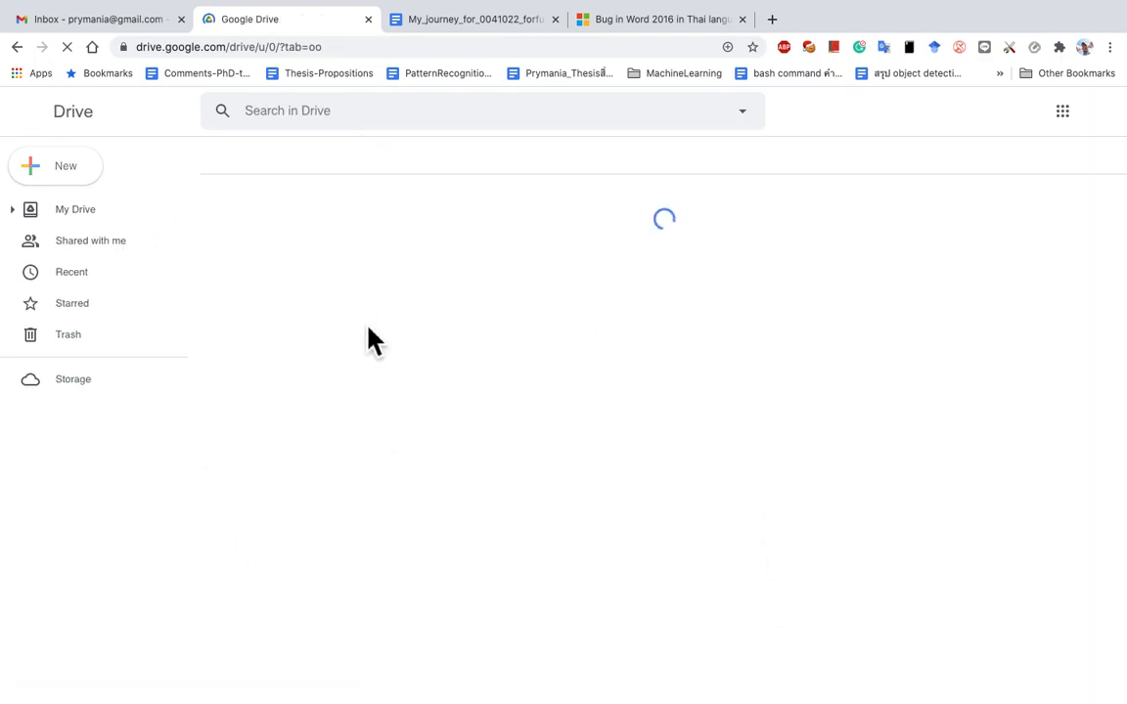
pyautogui.click(1069, 115)
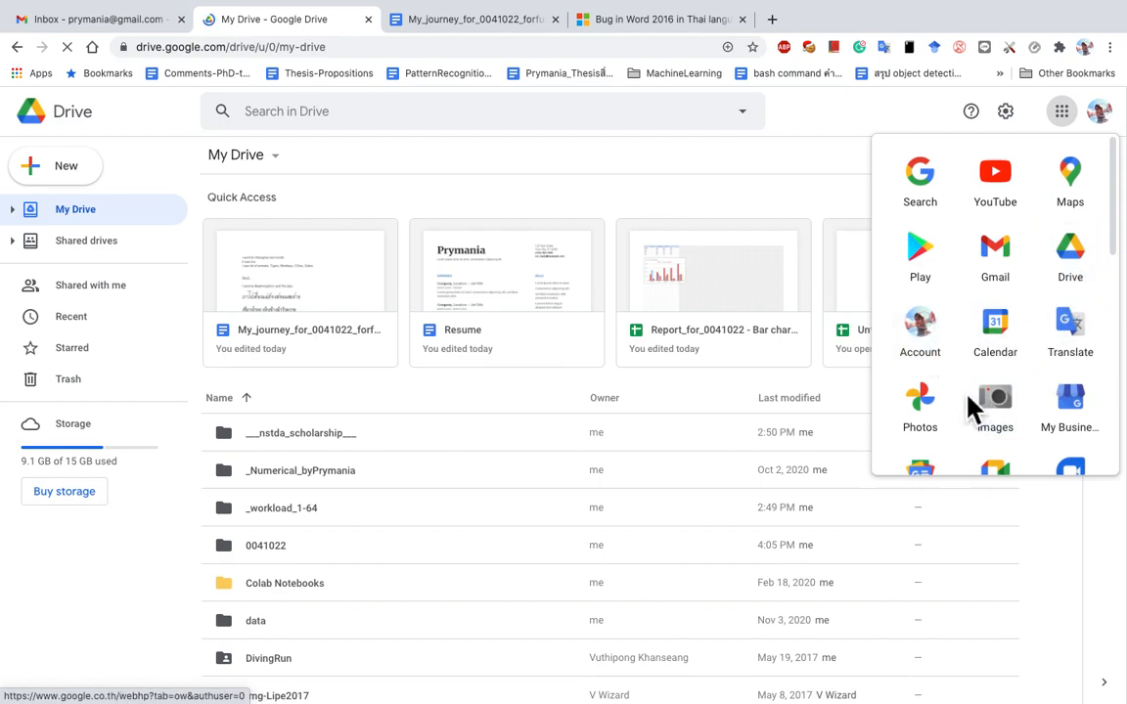
pyautogui.click(927, 430)
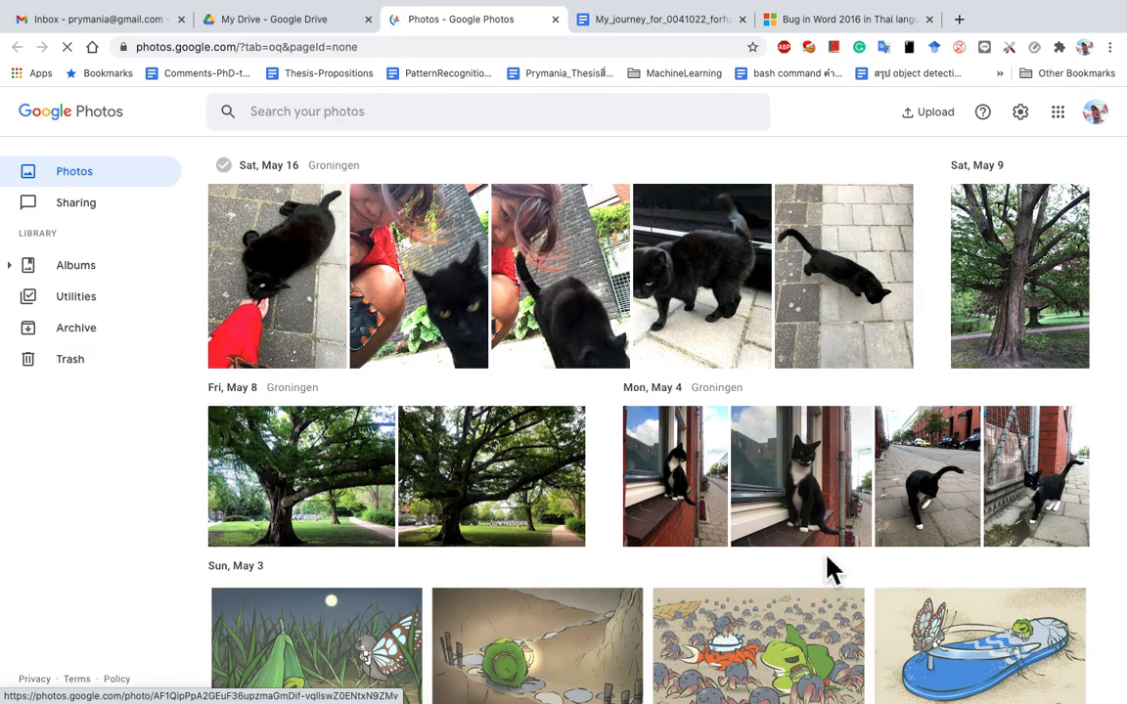
pyautogui.scroll(-4, 822, 541)
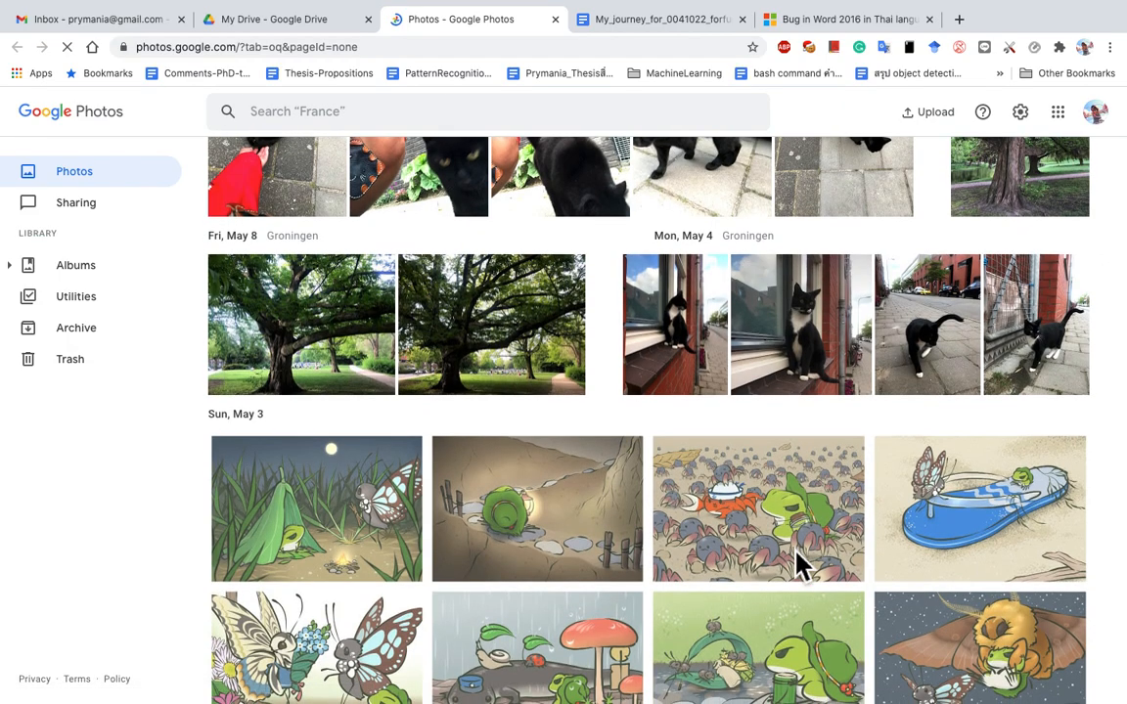
pyautogui.scroll(-3, 797, 563)
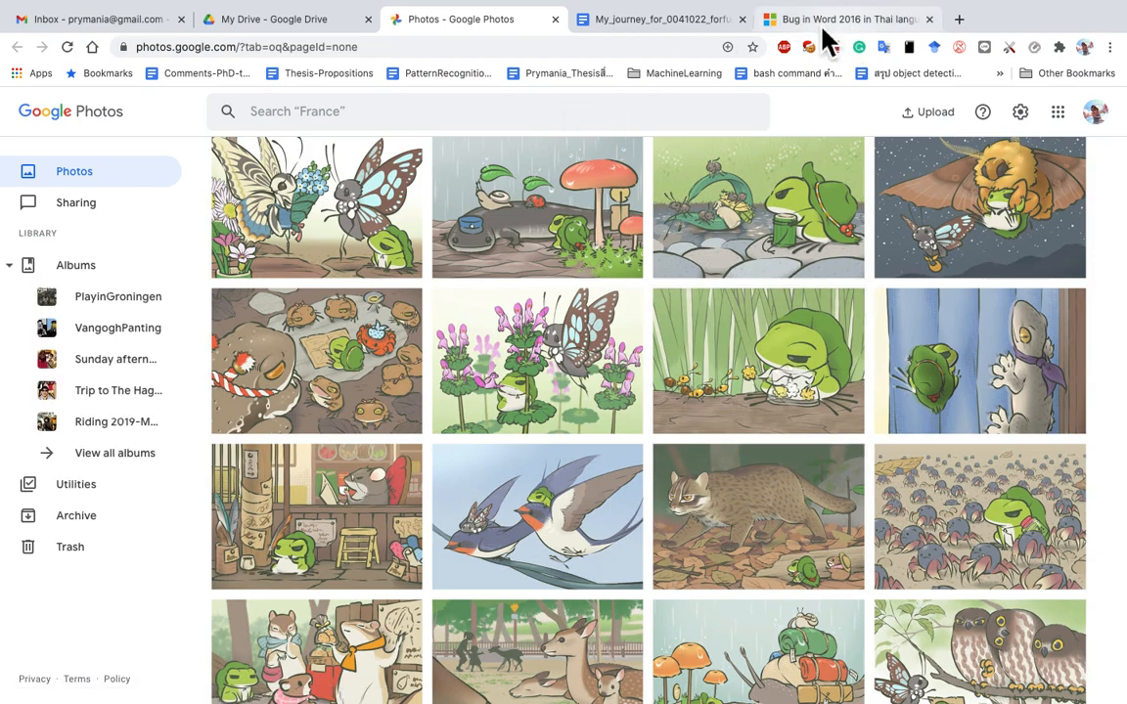
# Close the "Bug in Word 2016" page and return to the My_journey_for_0041022_forfun document
pyautogui.click(933, 19)
pyautogui.click(697, 27)
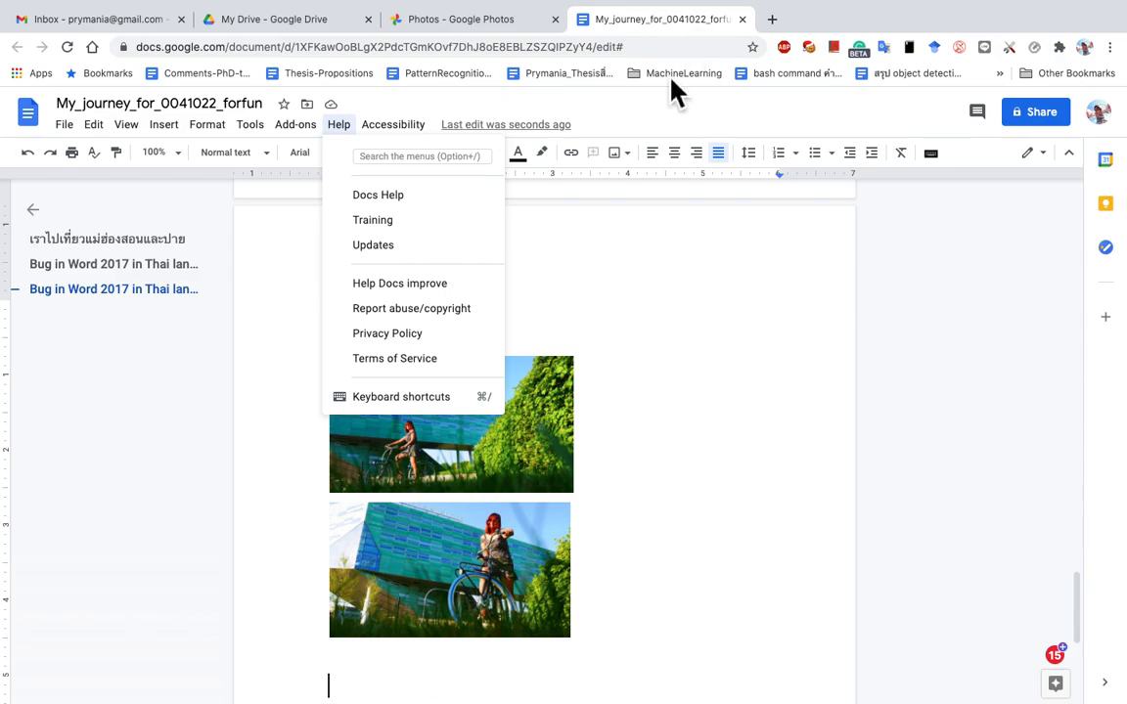
# Insert four frog illustrations from Google Photos below the images: the crabs, the butterflies with flowers, the red mushrooms and the brown toads
pyautogui.click(164, 125)
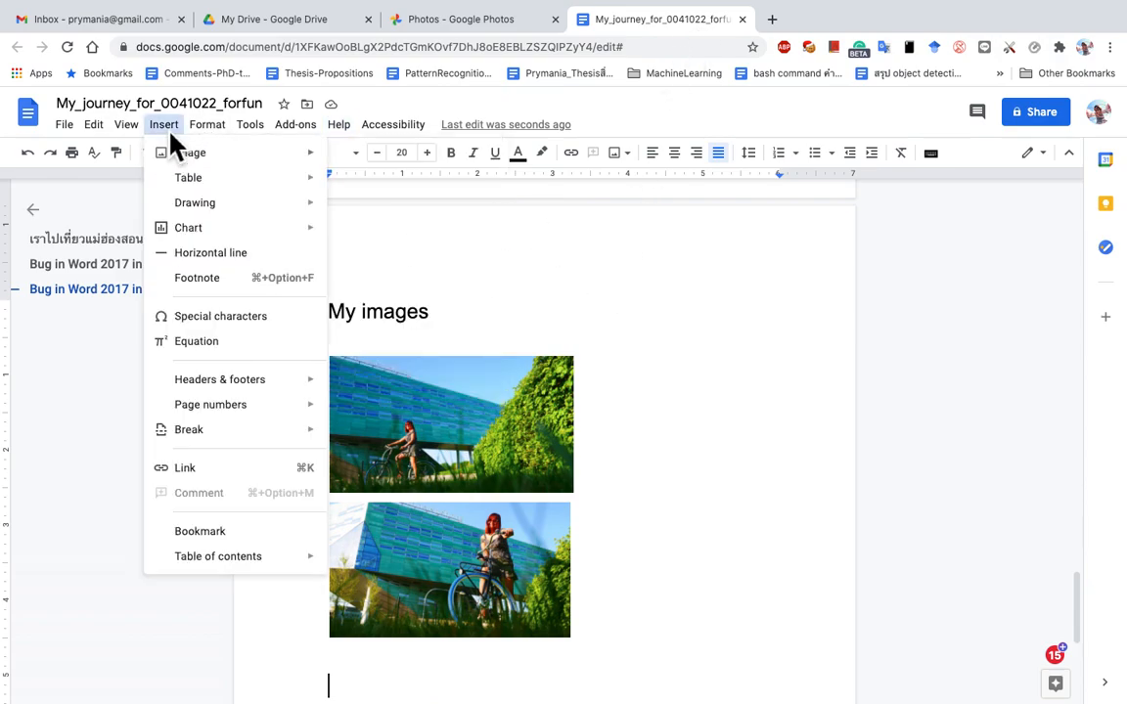
pyautogui.moveTo(197, 161)
pyautogui.click(387, 244)
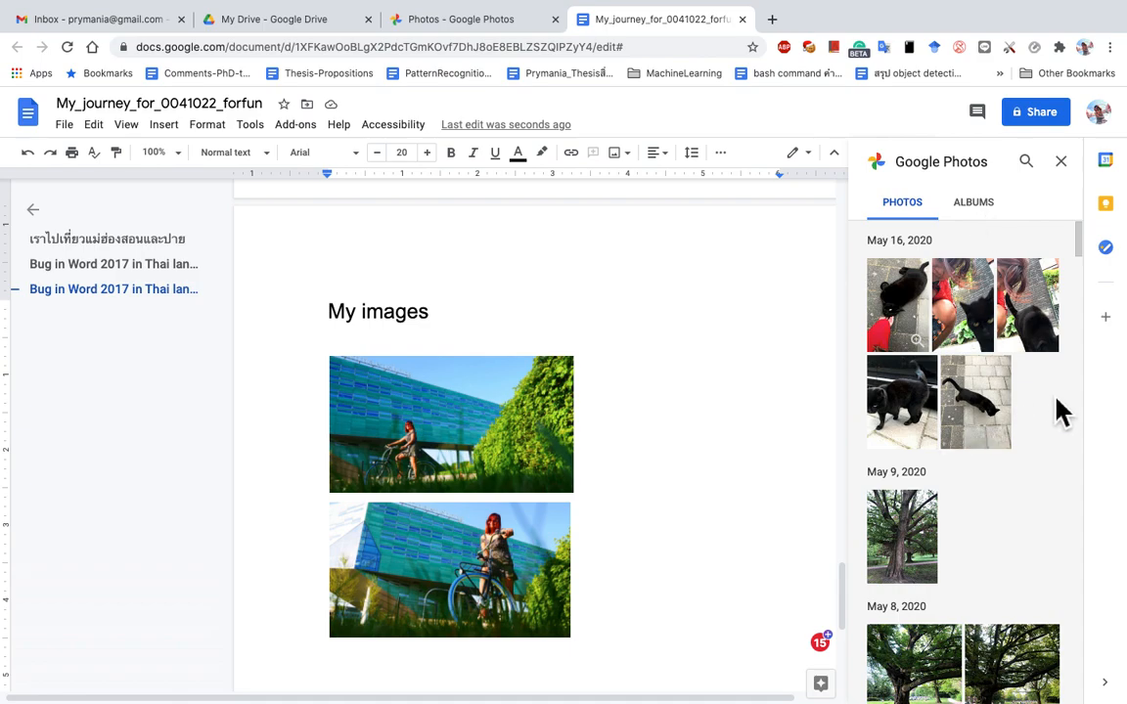
pyautogui.moveTo(1080, 255); pyautogui.dragTo(1080, 327)
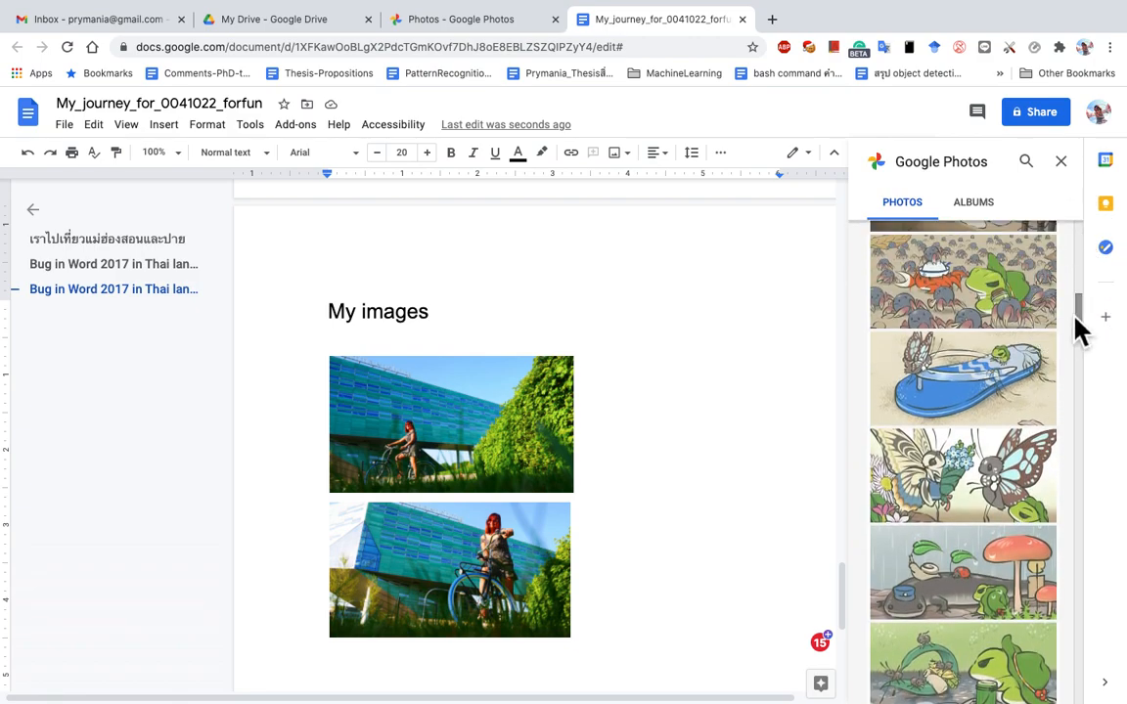
pyautogui.click(951, 311)
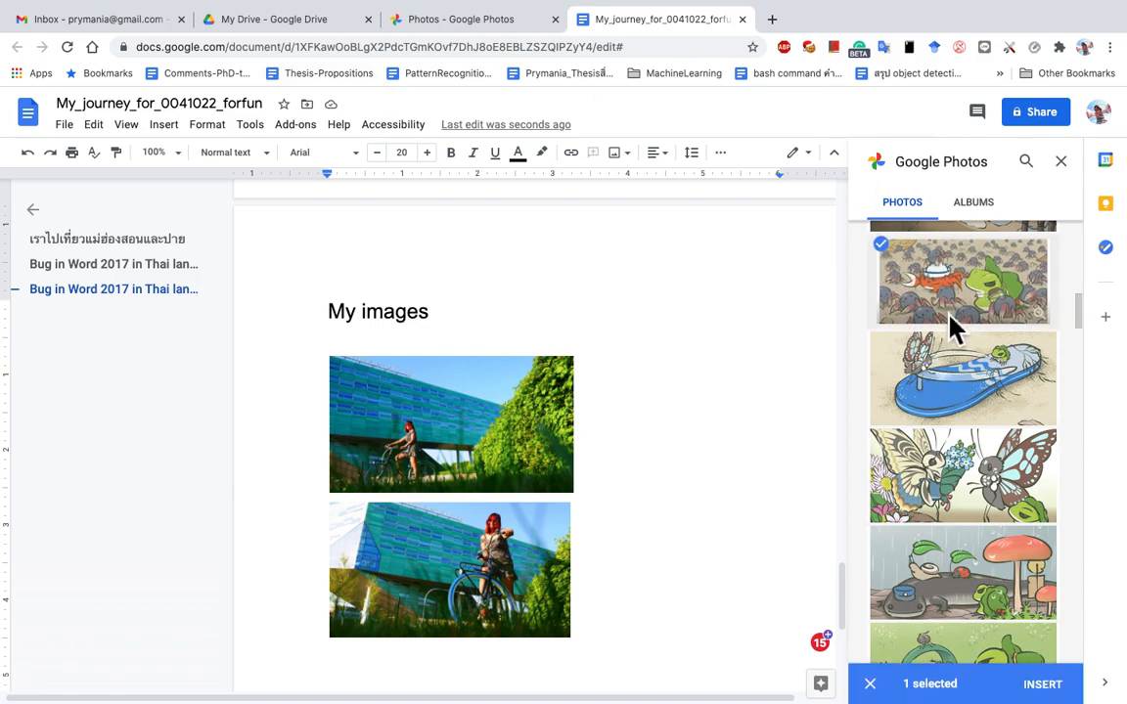
pyautogui.click(956, 513)
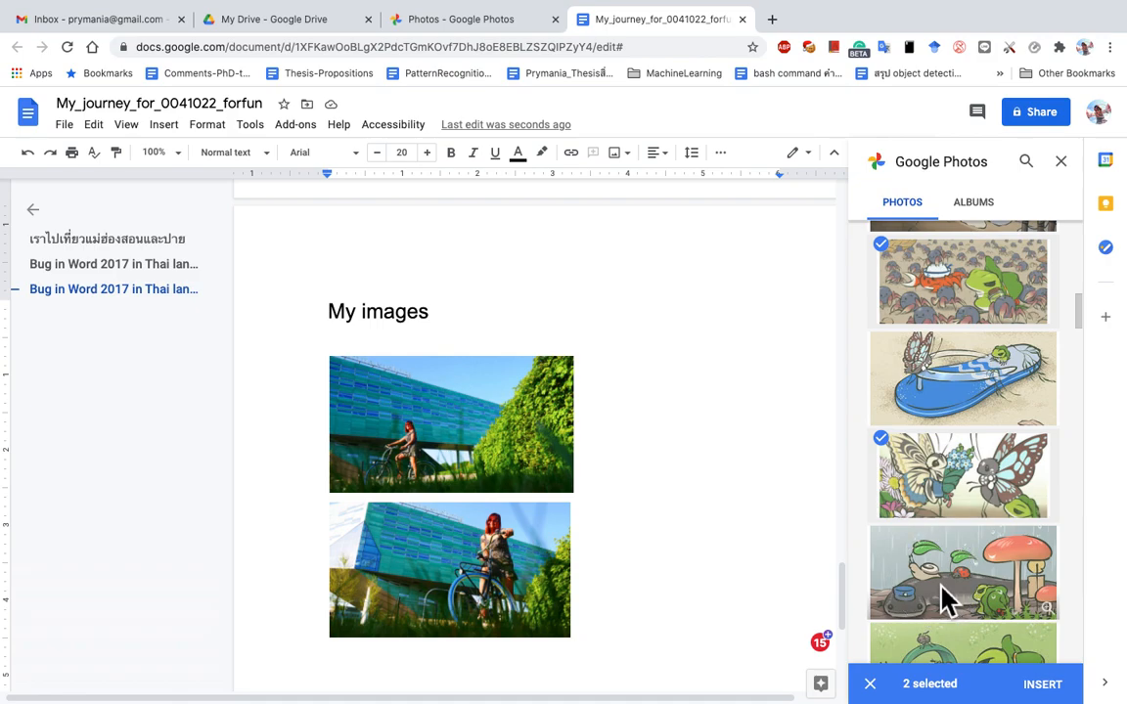
pyautogui.click(943, 595)
pyautogui.moveTo(1082, 311); pyautogui.dragTo(1087, 338)
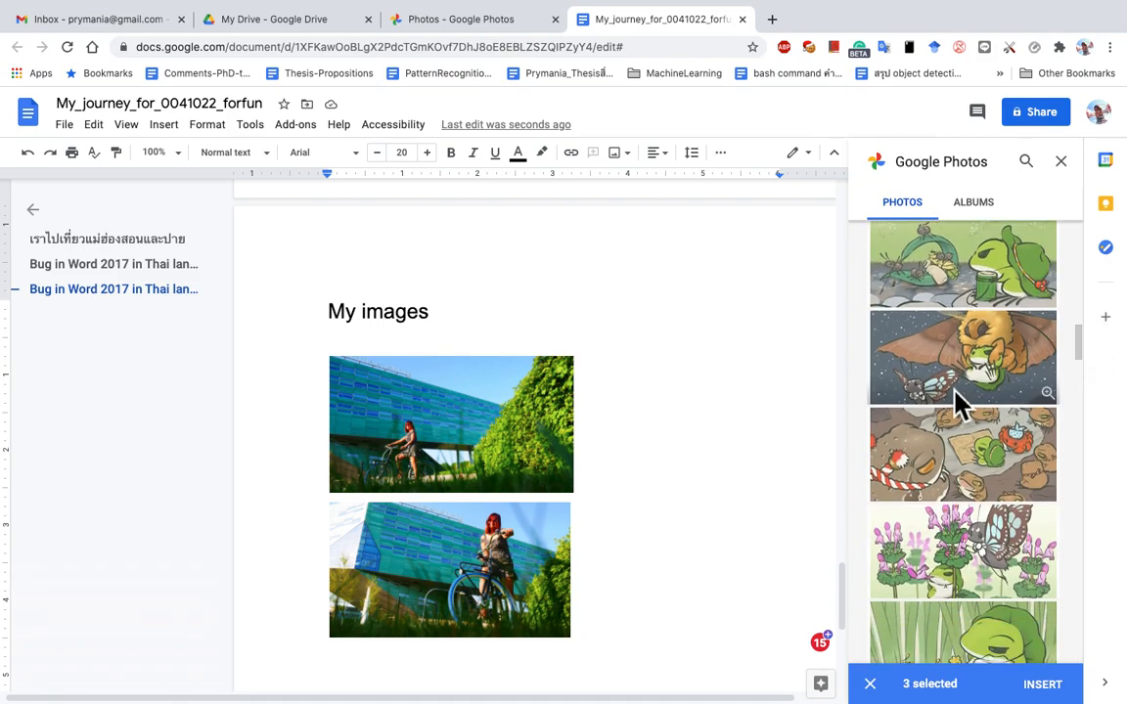
pyautogui.click(947, 468)
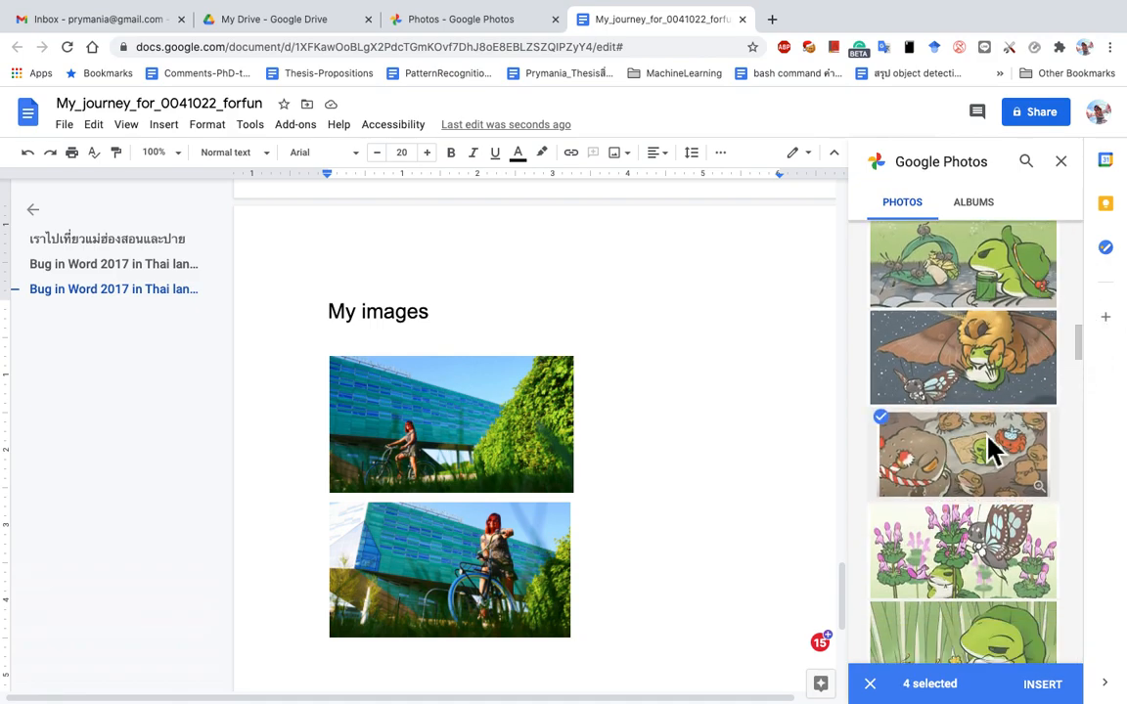
pyautogui.click(1043, 687)
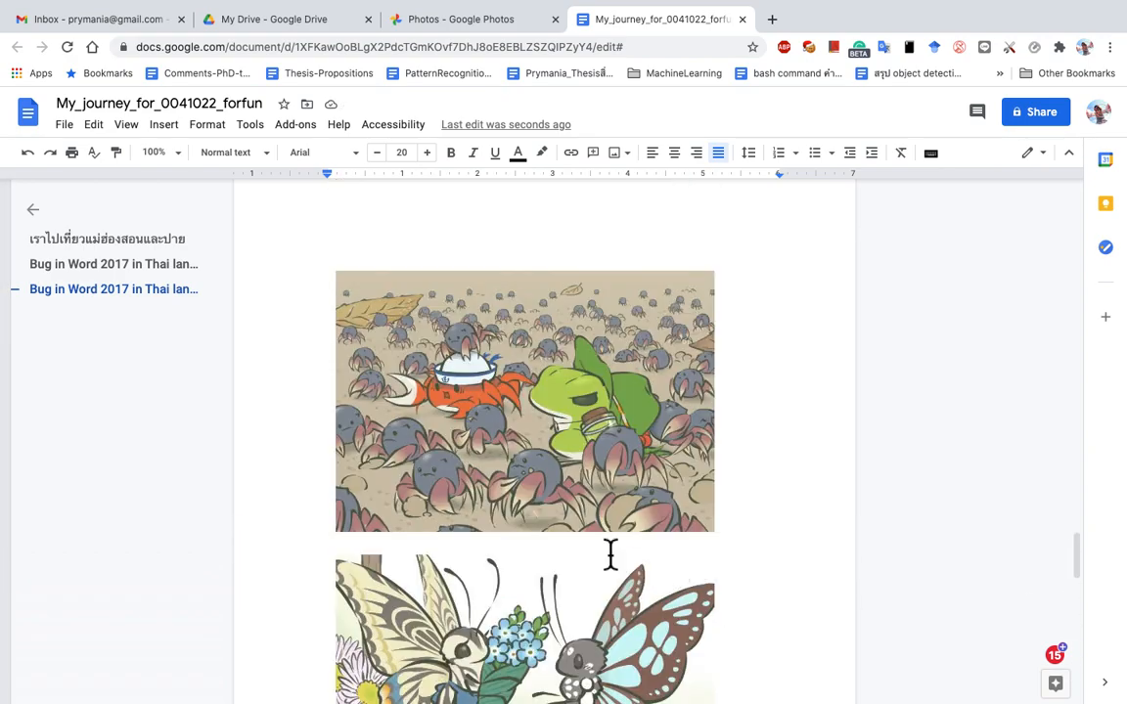
# Shrink the crab and butterfly illustrations proportionally to under half the page width so they fit side by side
pyautogui.click(682, 510)
pyautogui.moveTo(731, 549); pyautogui.dragTo(512, 392)
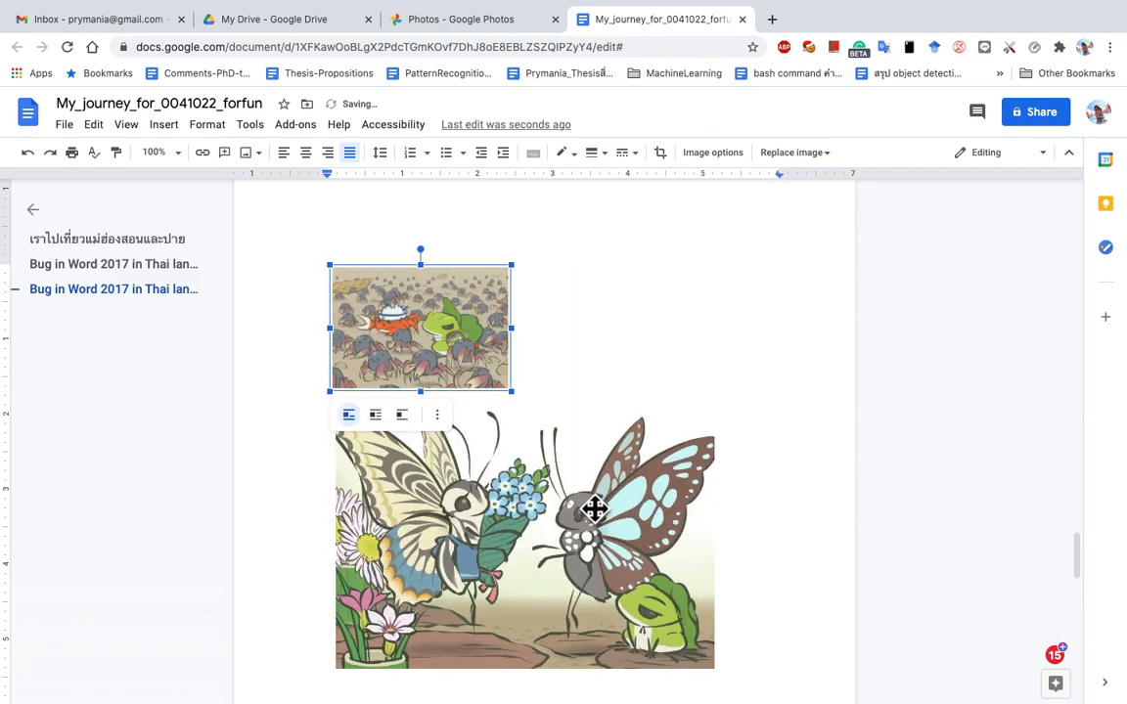
pyautogui.click(679, 612)
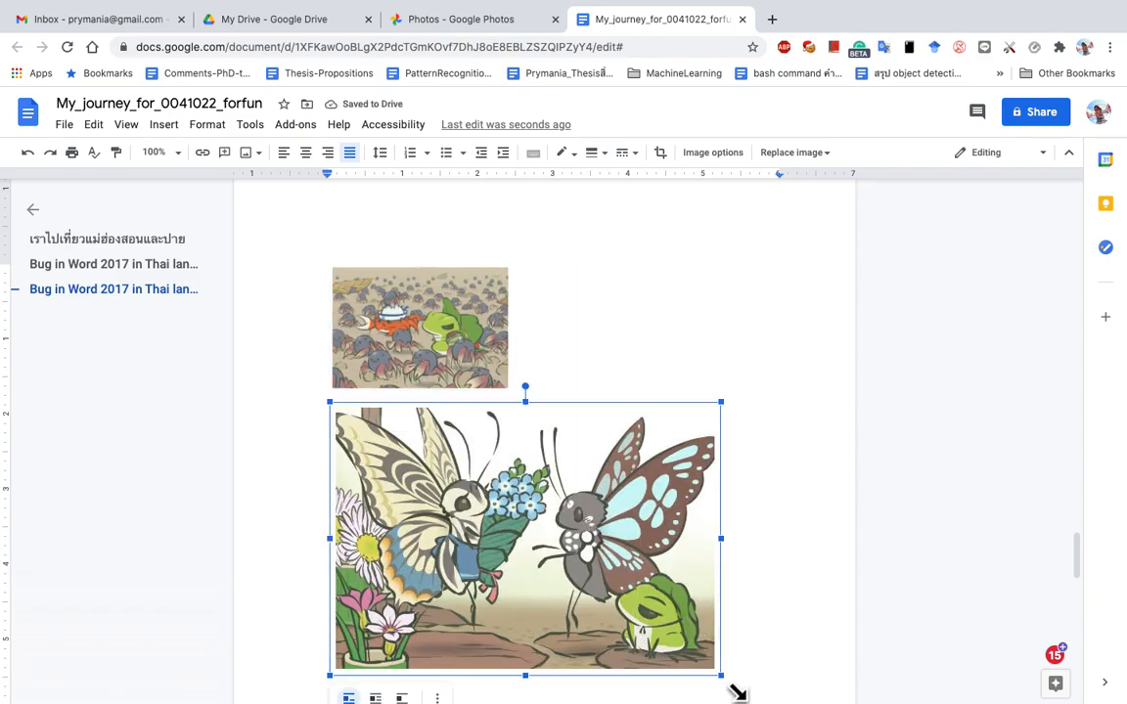
pyautogui.moveTo(720, 675); pyautogui.dragTo(512, 529)
# Shrink the mushroom and toad illustrations to match the first two so they form a second row
pyautogui.click(694, 655)
pyautogui.moveTo(721, 674); pyautogui.dragTo(516, 533)
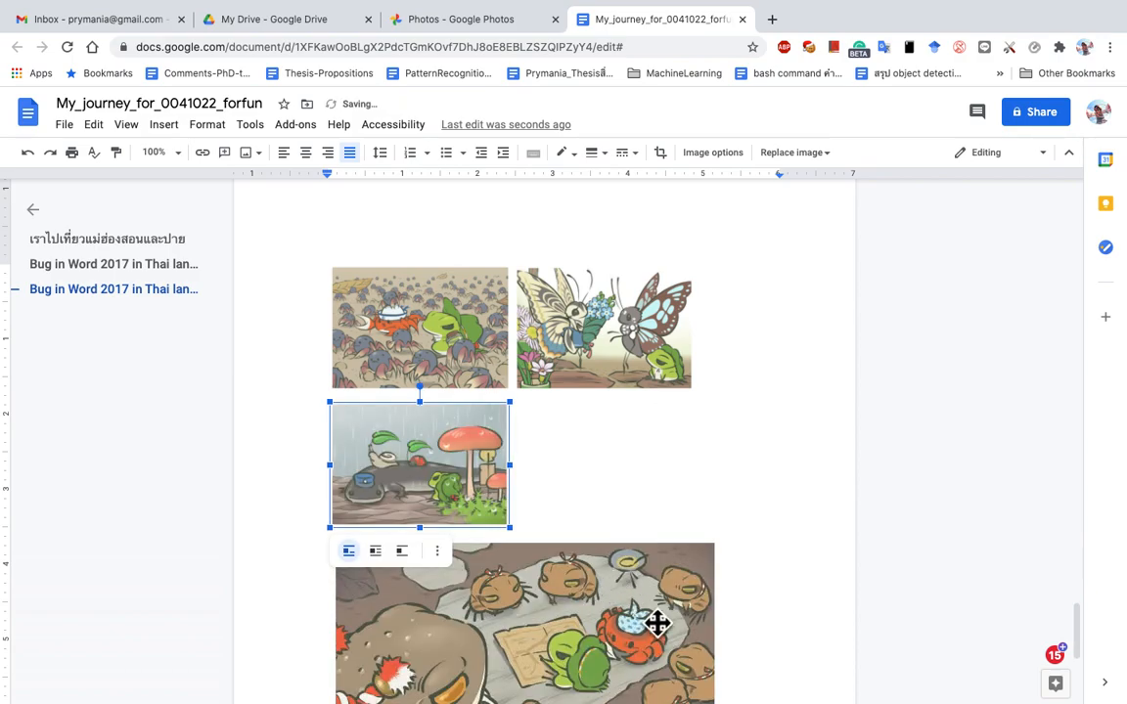
pyautogui.click(688, 652)
pyautogui.moveTo(721, 658); pyautogui.dragTo(515, 479)
pyautogui.scroll(-2, 580, 408)
pyautogui.scroll(11, 580, 410)
pyautogui.scroll(-5, 704, 500)
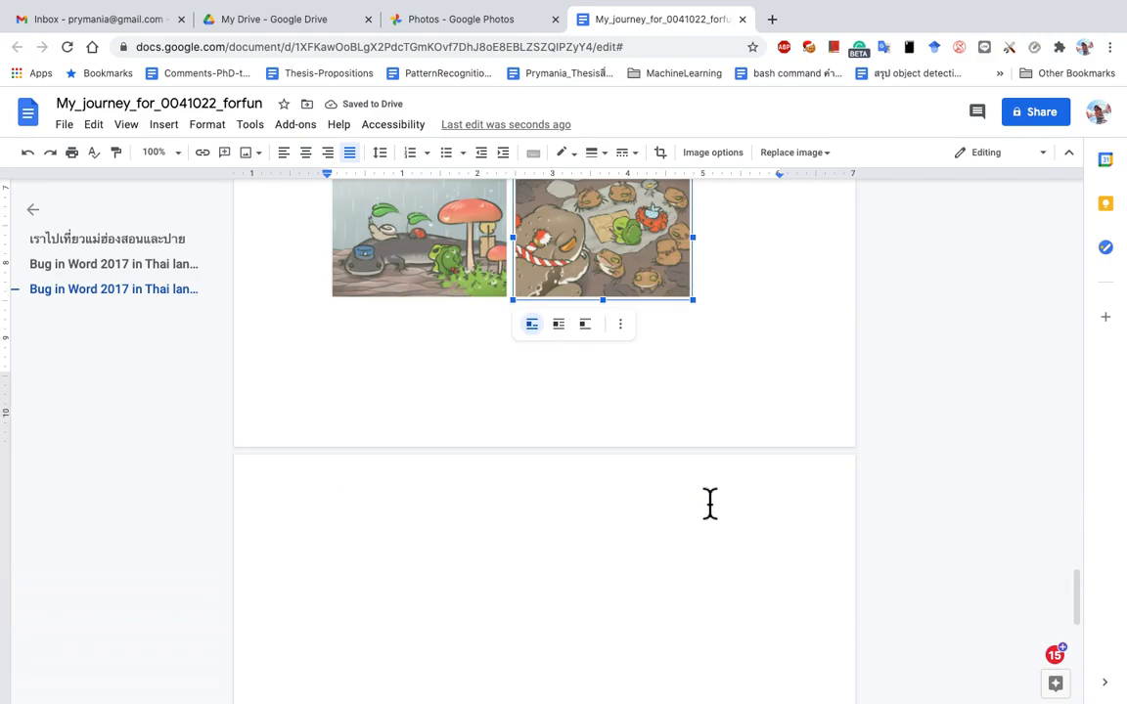
pyautogui.click(735, 313)
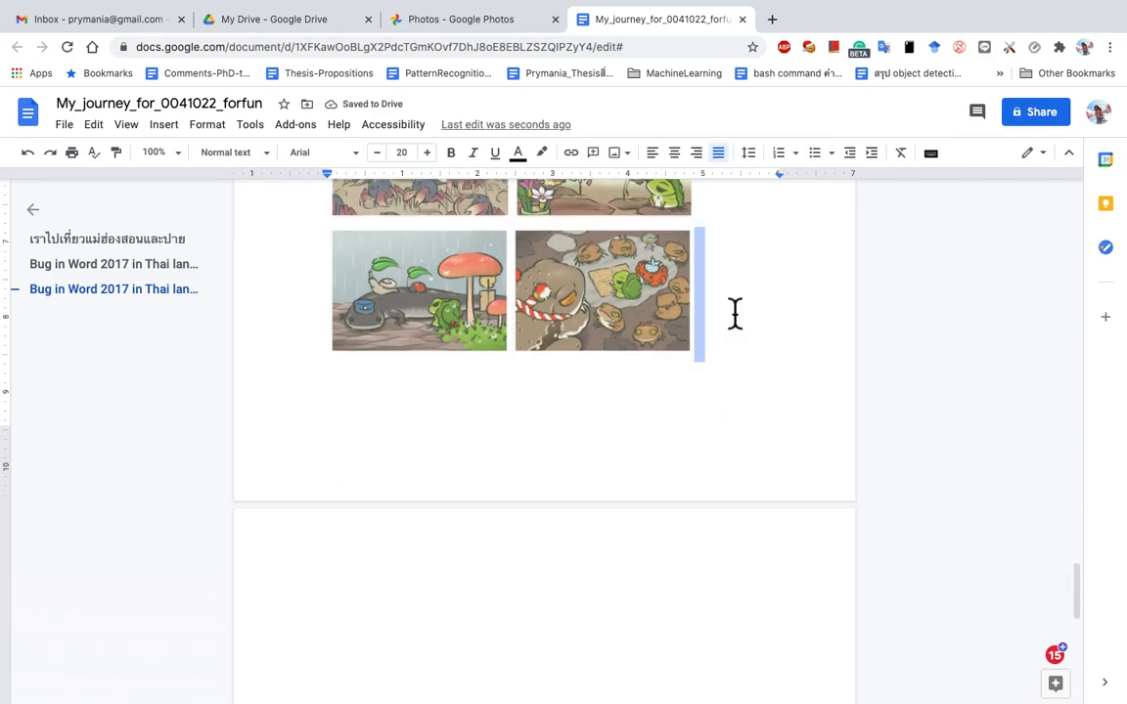
# Add the line "My table" on a new page after the frog illustrations, followed by a blank line
pyautogui.press('Return')
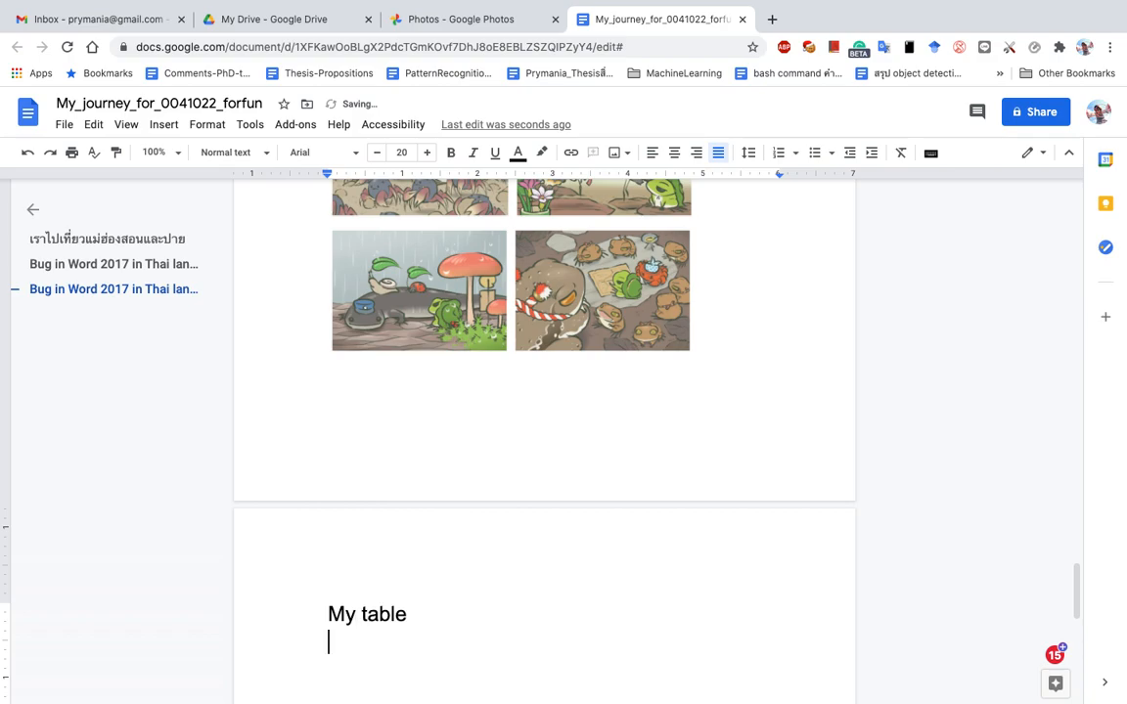
pyautogui.moveTo(411, 616); pyautogui.dragTo(290, 624)
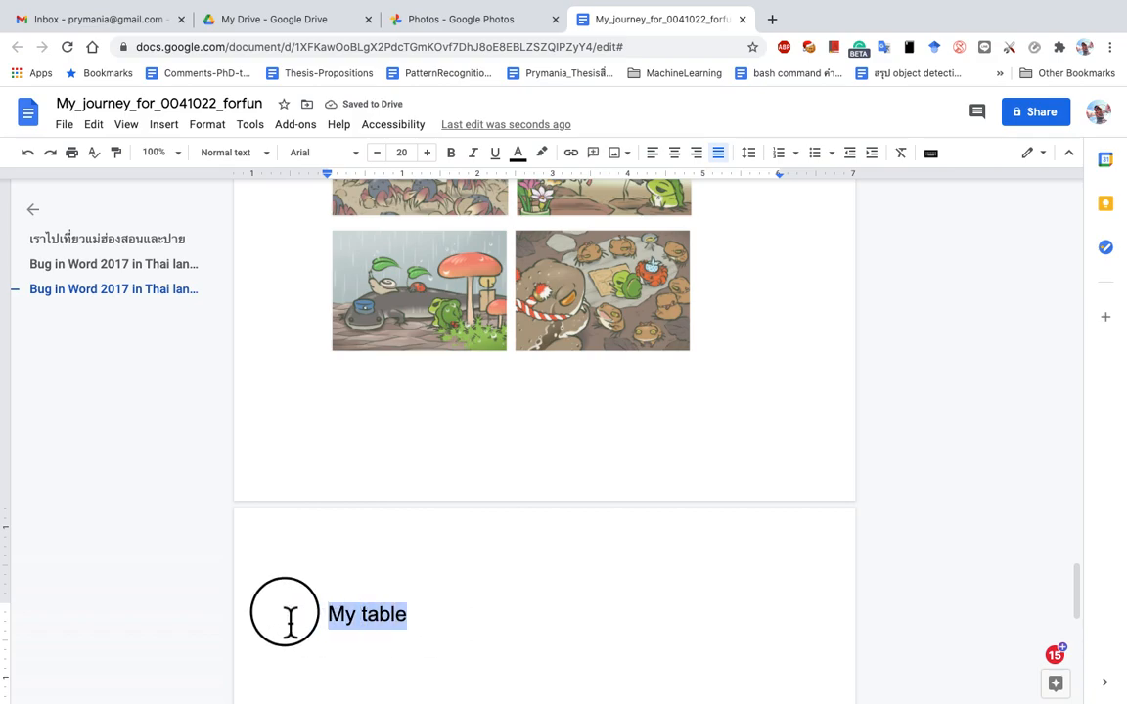
pyautogui.click(437, 621)
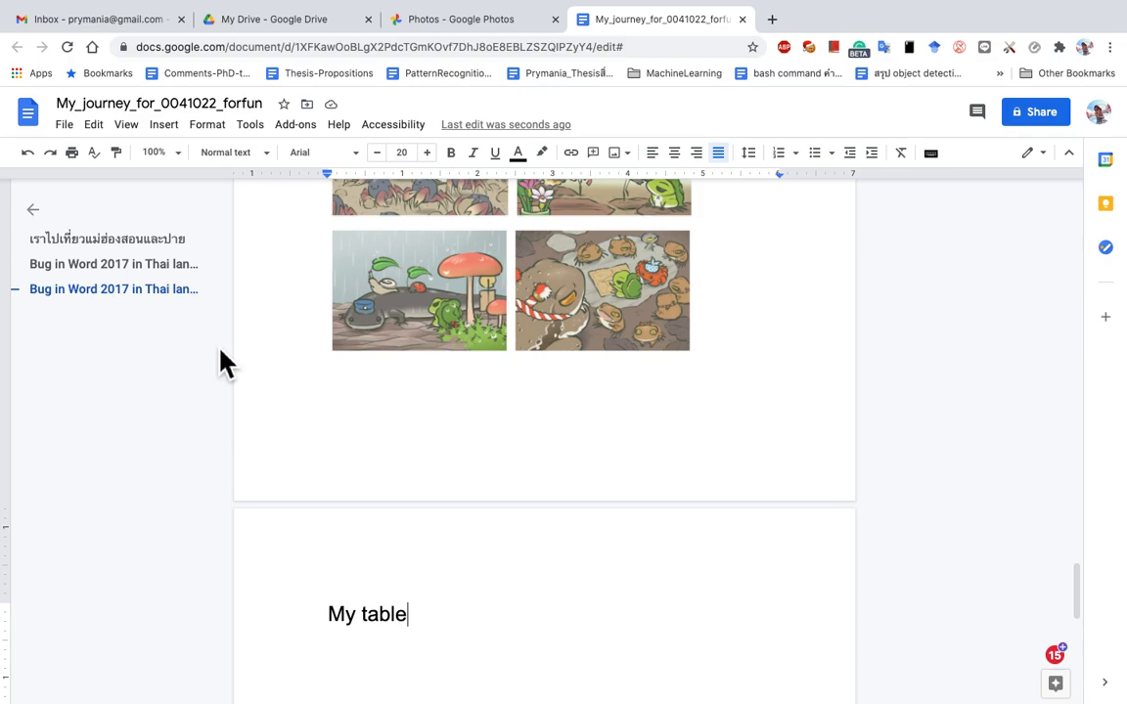
pyautogui.press('Return')
# Insert a table with three columns and three rows below the "My table" line
pyautogui.click(174, 129)
pyautogui.moveTo(192, 179)
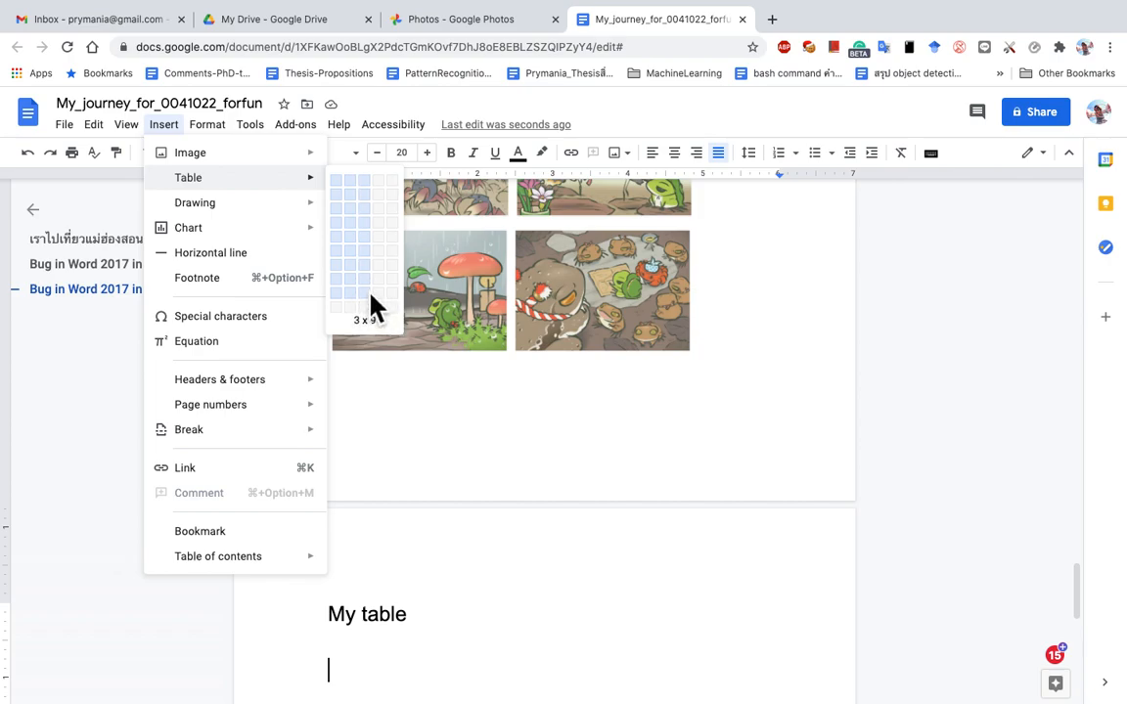
pyautogui.click(378, 219)
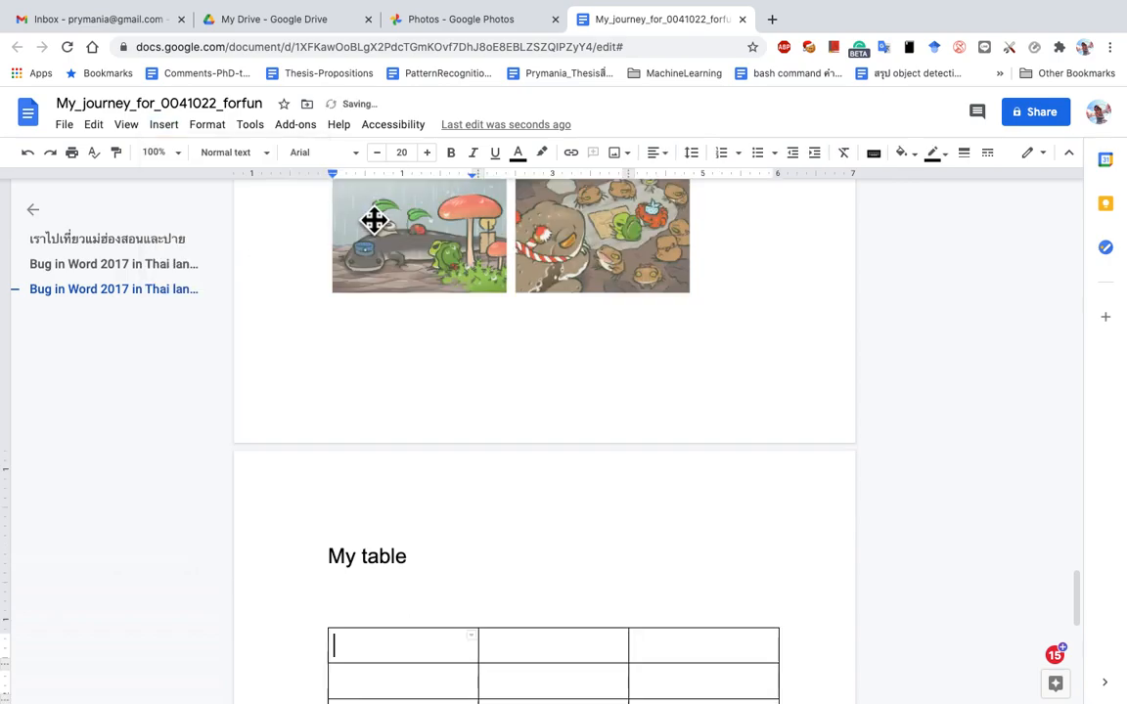
# Fill the table's header row with Name, Score1 and Score2
pyautogui.scroll(-3, 678, 556)
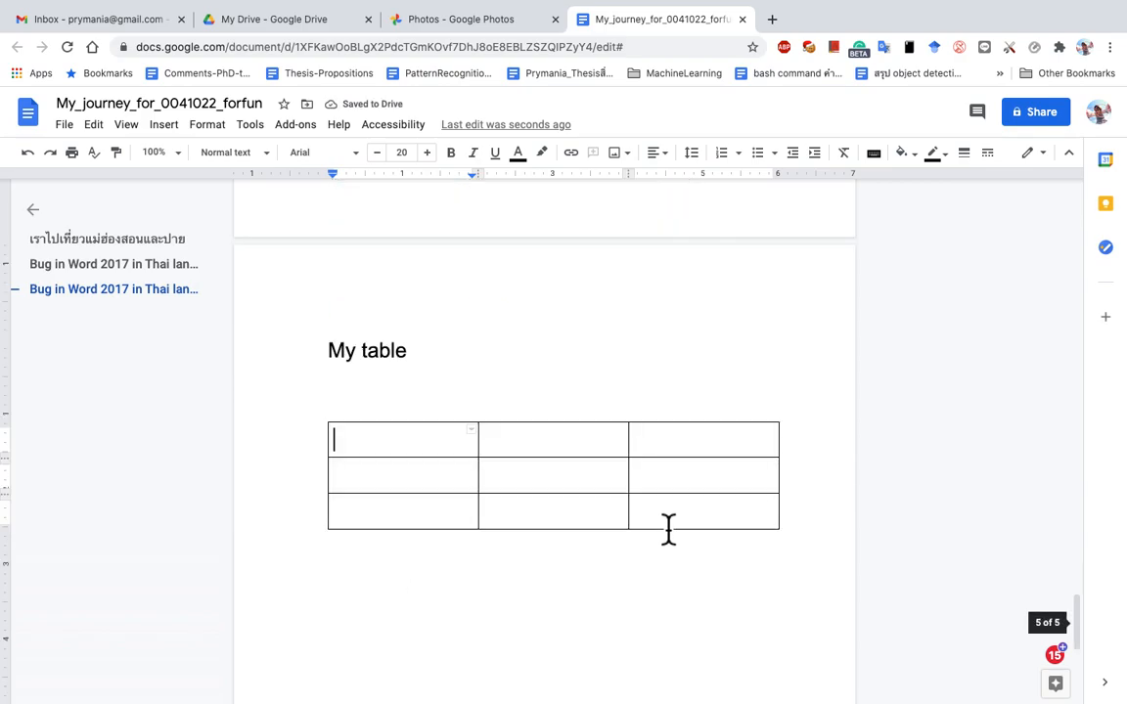
pyautogui.write('Nm')
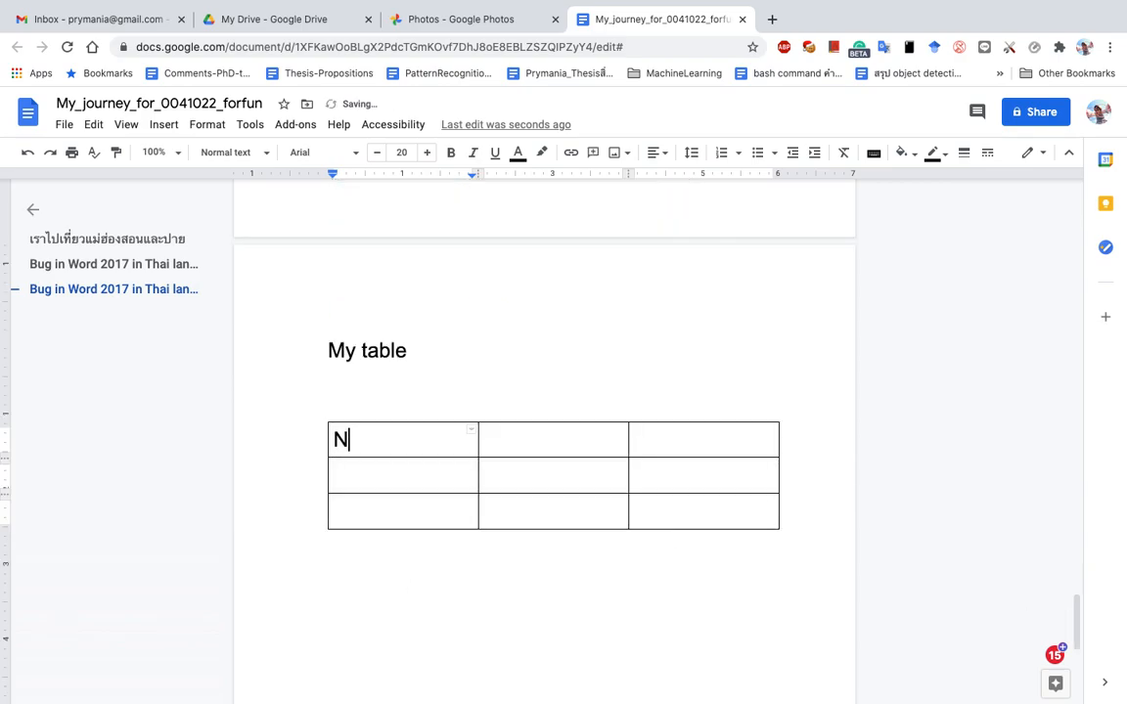
pyautogui.press('Tab')
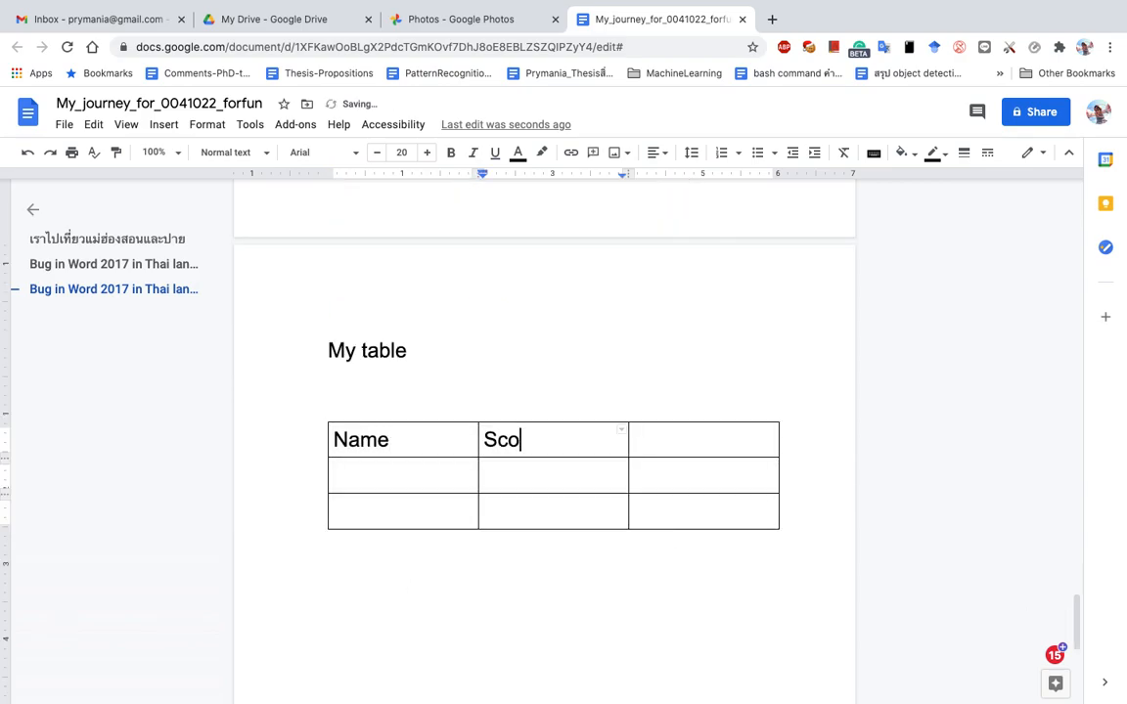
pyautogui.press('Tab')
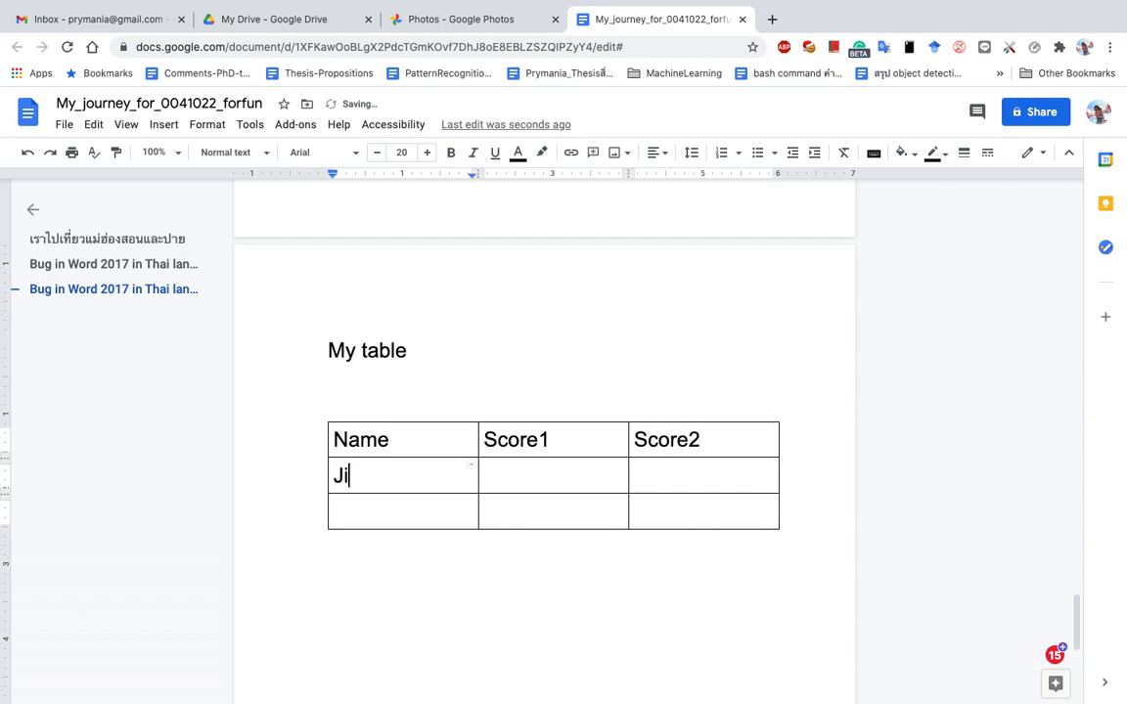
# Enter two people's first names in the Name column and give the first person scores of 20 and 30
pyautogui.write('Jack')
pyautogui.press('Right')
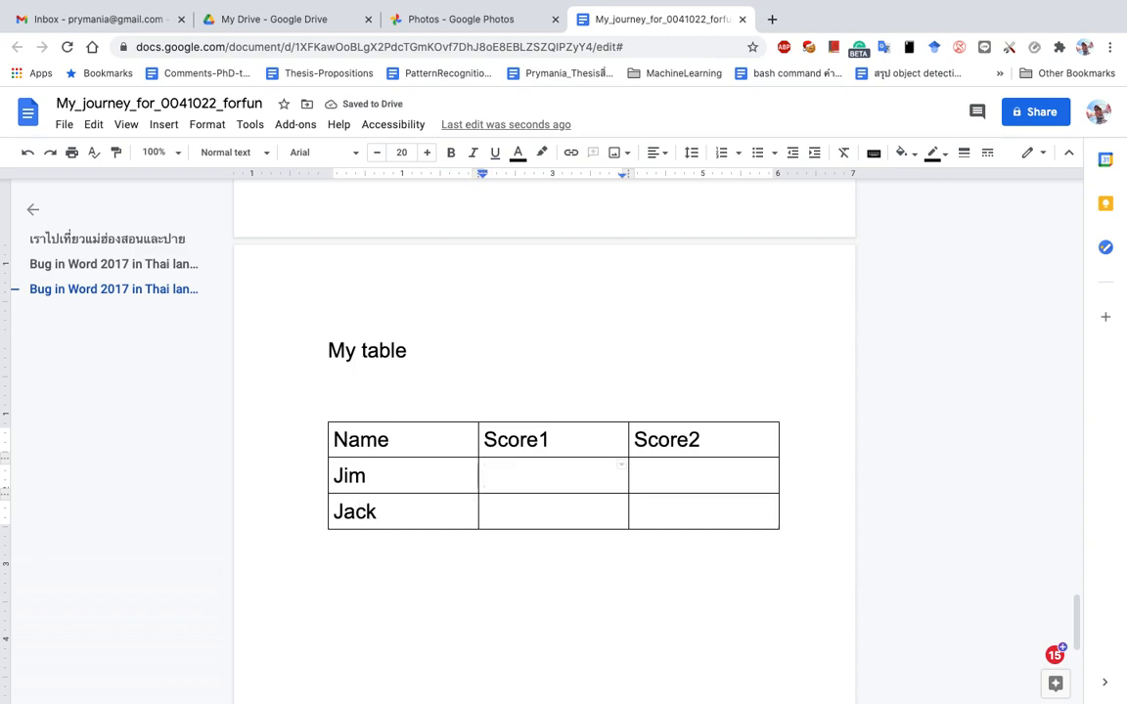
pyautogui.write('20')
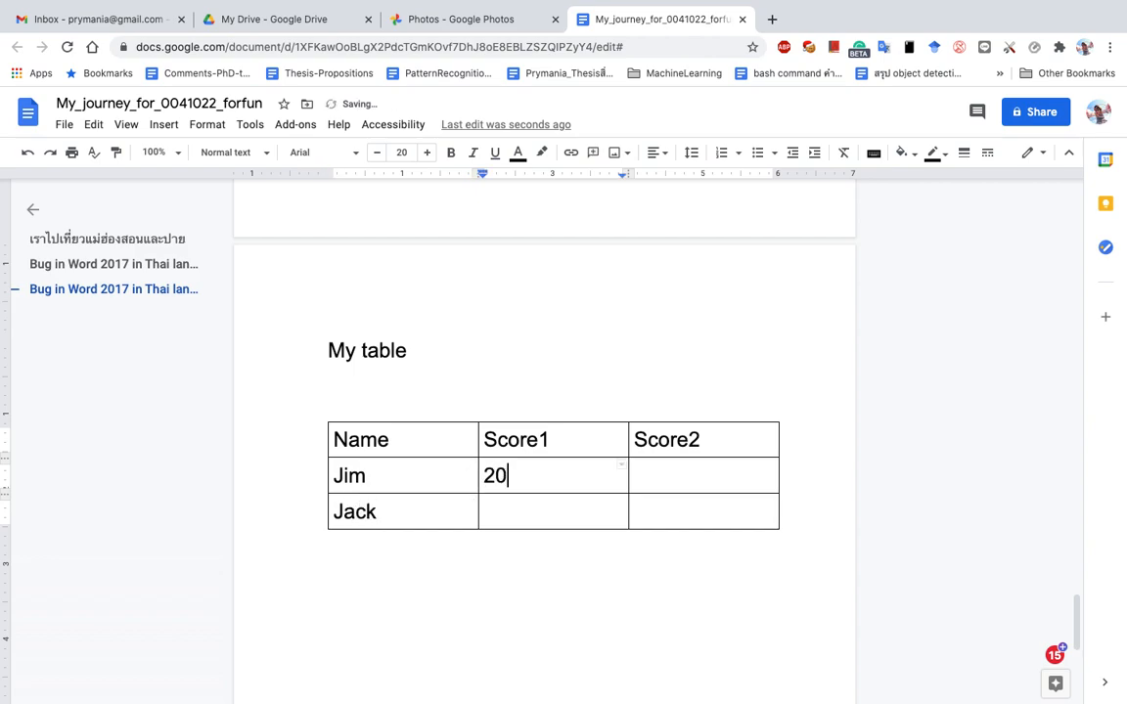
pyautogui.press('Right')
pyautogui.press('Left')
pyautogui.press('BackSpace')
pyautogui.press('Right')
pyautogui.write('30')
pyautogui.press('Tab')
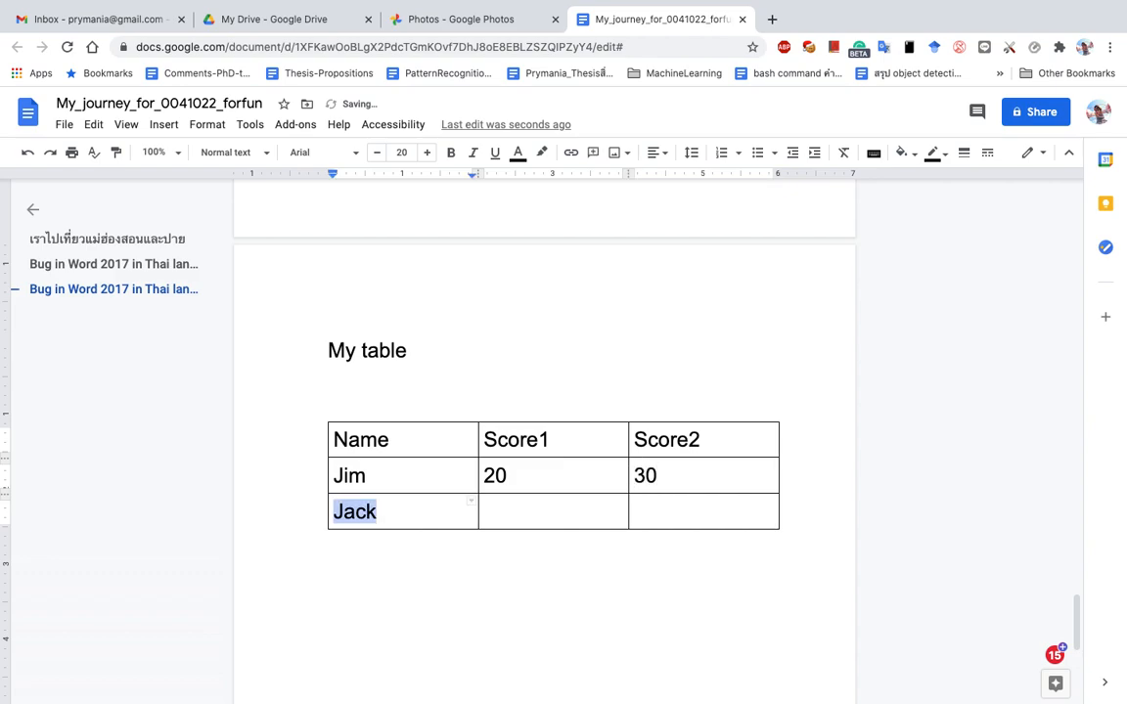
# Enter 25 as both Score1 and Score2 for the second person
pyautogui.press('Tab')
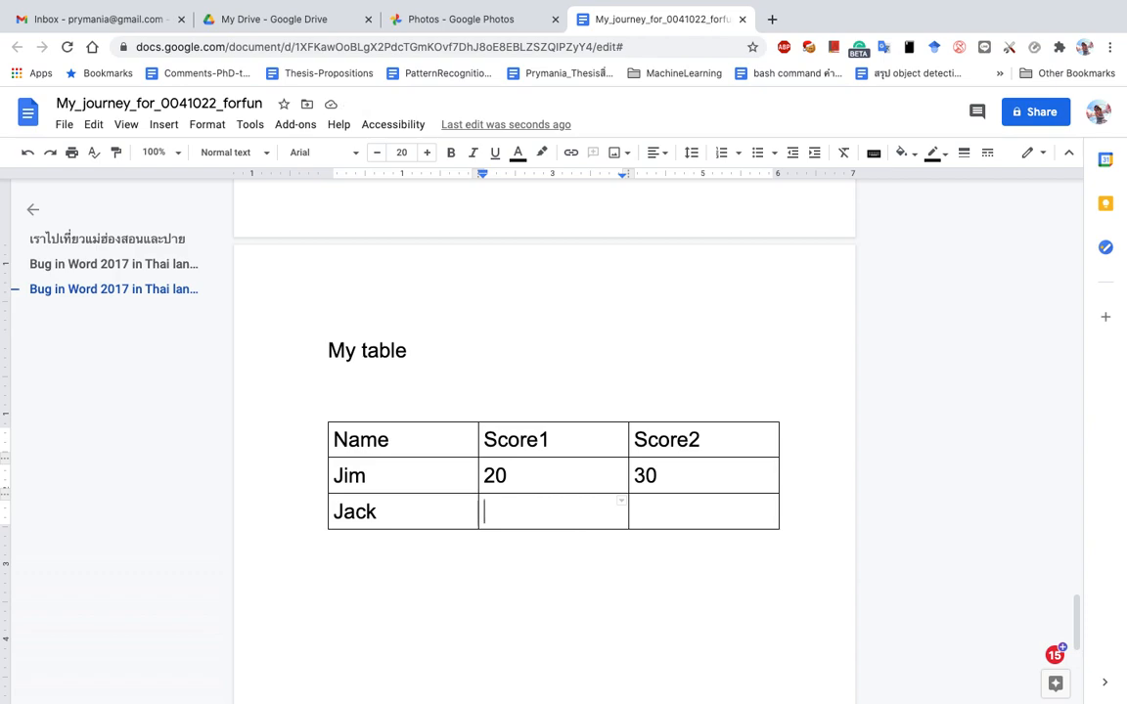
pyautogui.write('25')
pyautogui.press('Tab')
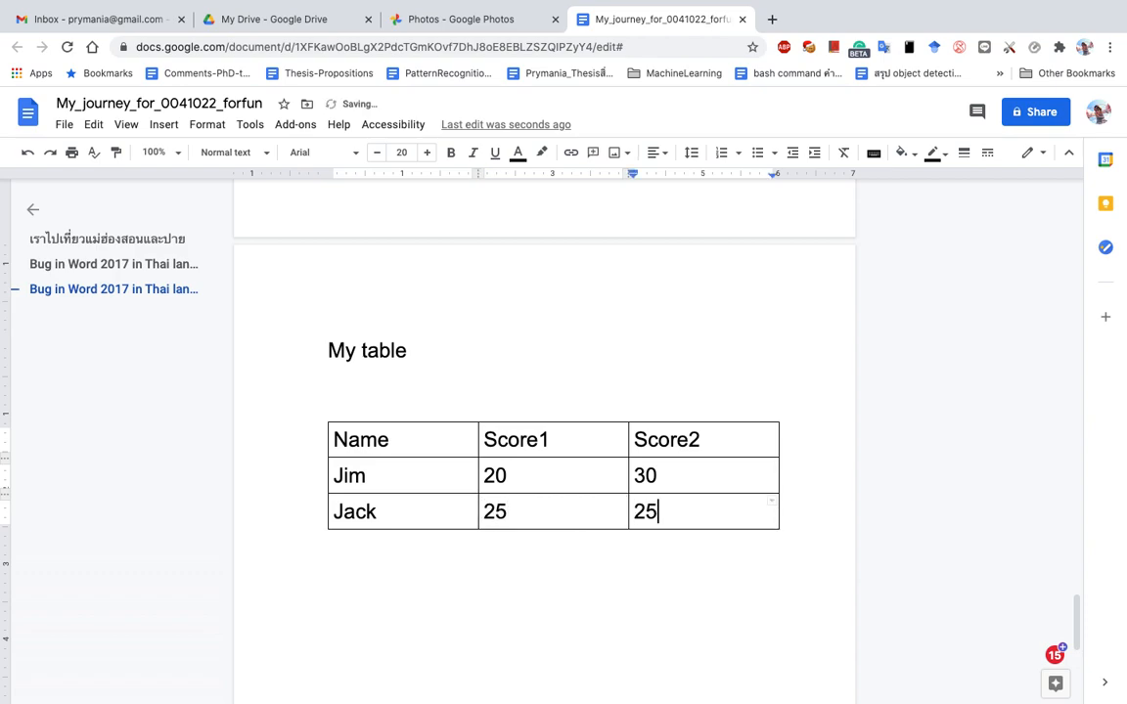
# Add a row for a third person with a first name, Score1 of 20 and Score2 of 30
pyautogui.press('Tab')
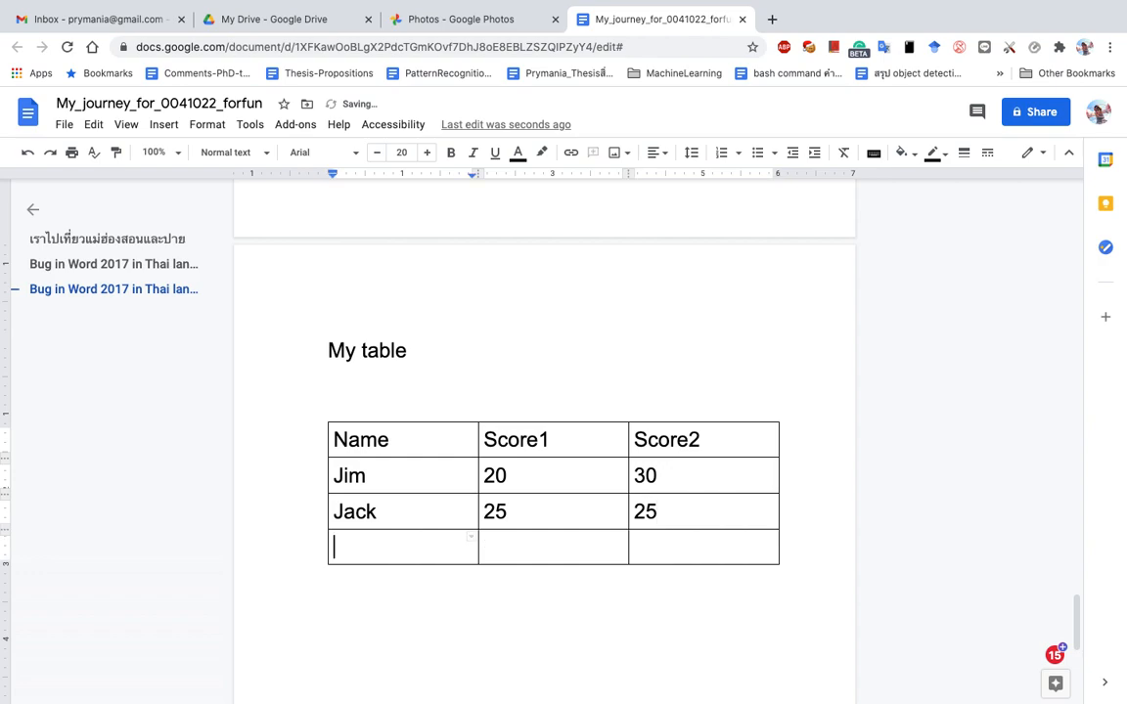
pyautogui.write('Joe')
pyautogui.press('Tab')
pyautogui.write('20')
pyautogui.press('Tab')
pyautogui.write('30')
# Add a row for a fourth person with a first name and 30 for both scores
pyautogui.press('Tab')
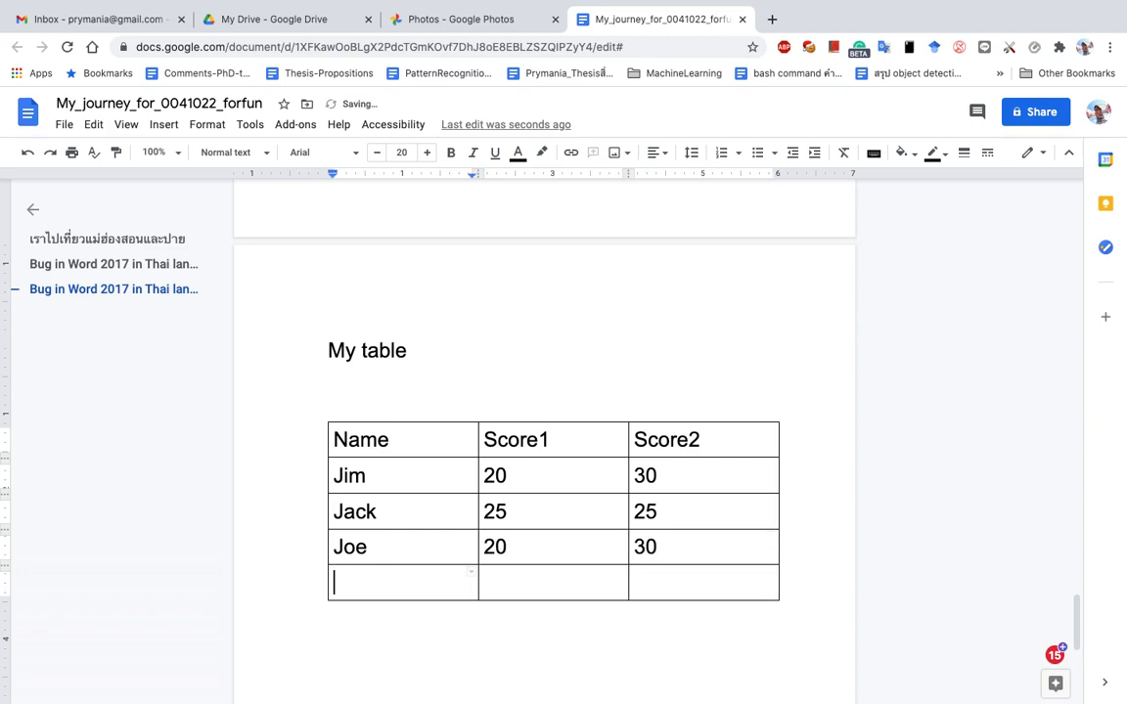
pyautogui.write('Joy')
pyautogui.press('Tab')
pyautogui.write('30')
pyautogui.press('Tab')
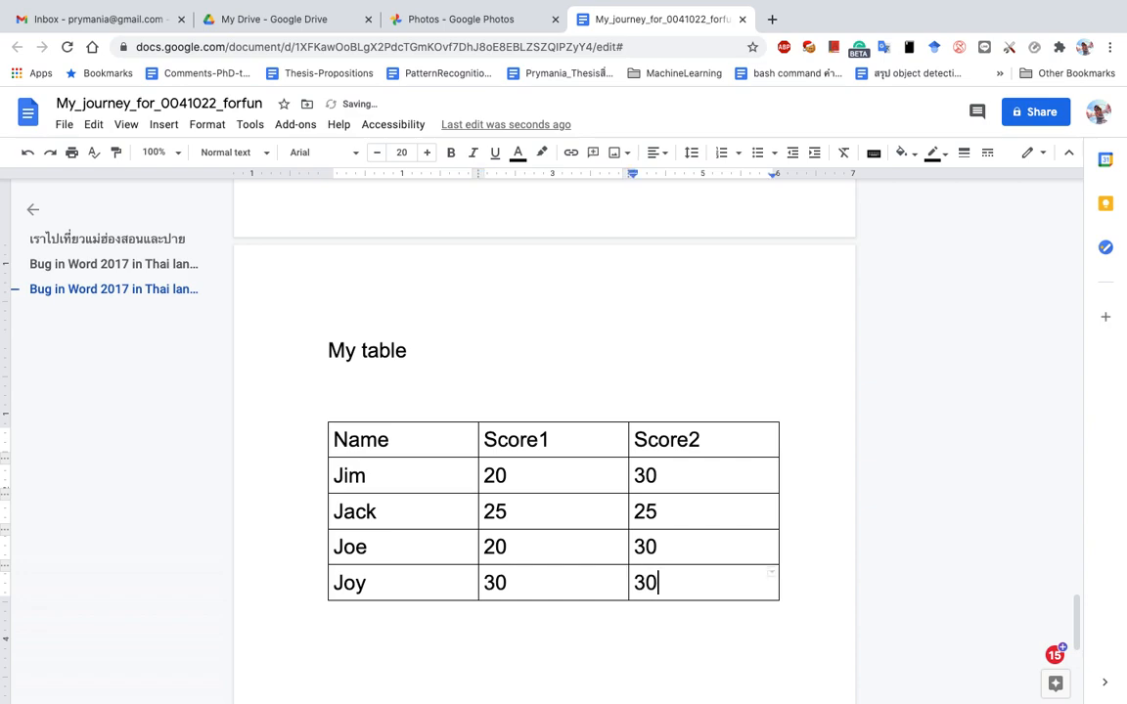
pyautogui.write('30')
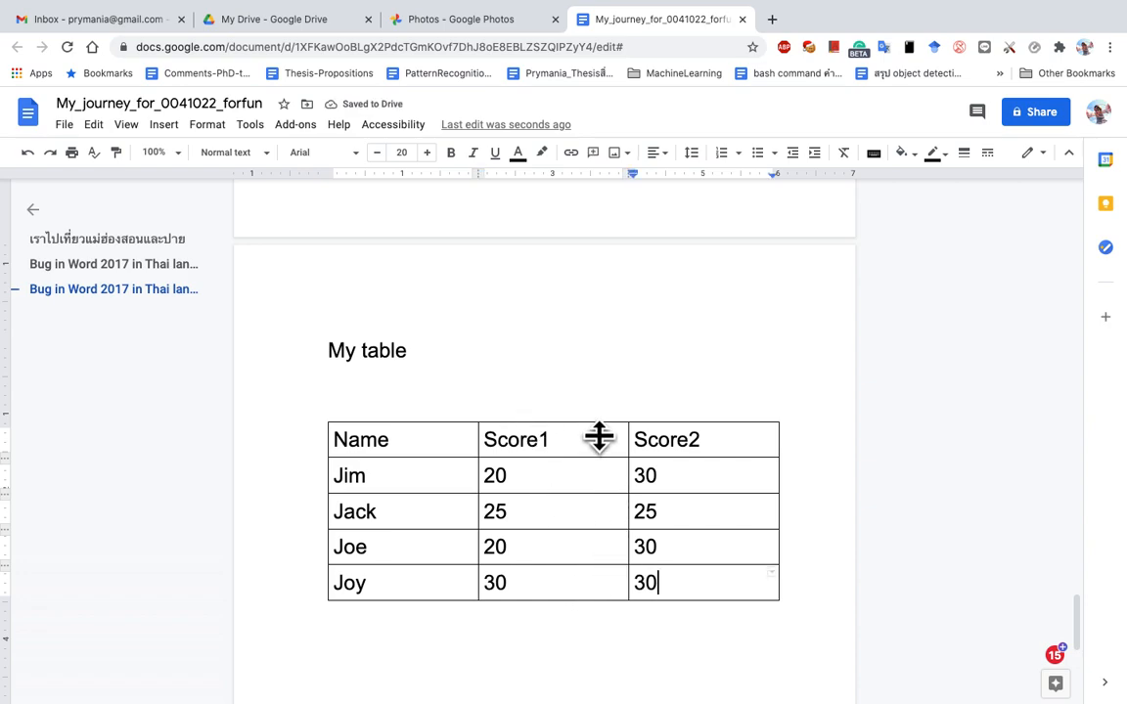
# Insert a column between Score1 and Score2, headed "Extra score", with the values 5, 5, 2 and 3
pyautogui.moveTo(590, 592); pyautogui.dragTo(552, 450)
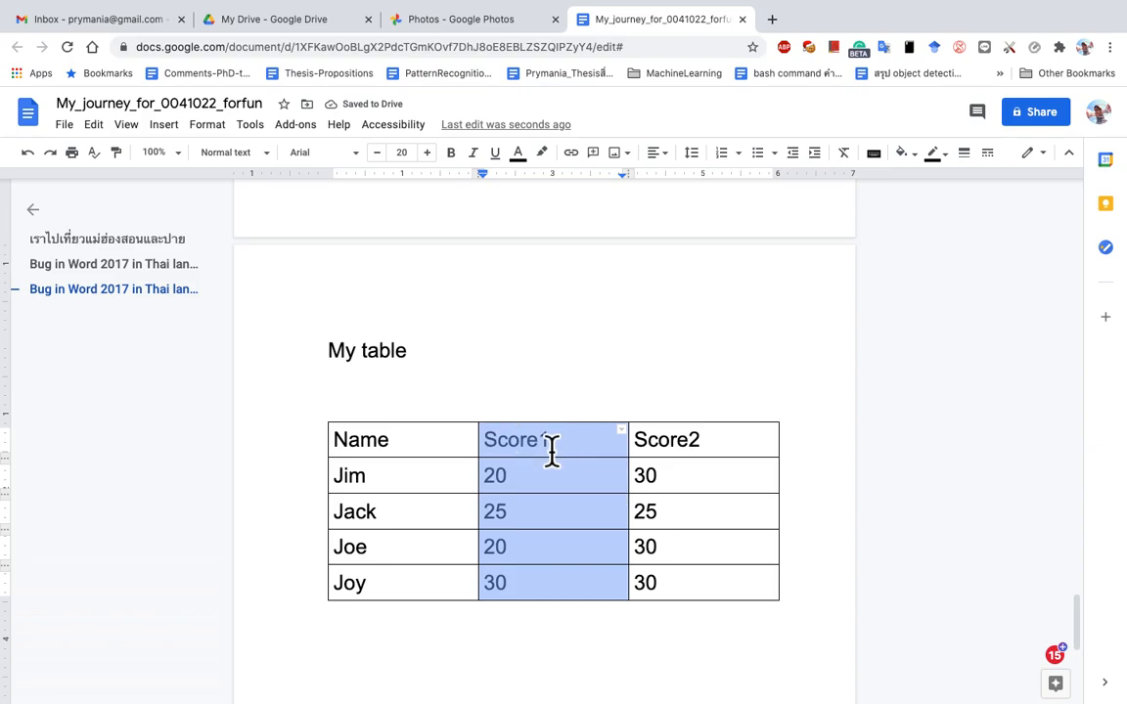
pyautogui.rightClick(604, 455)
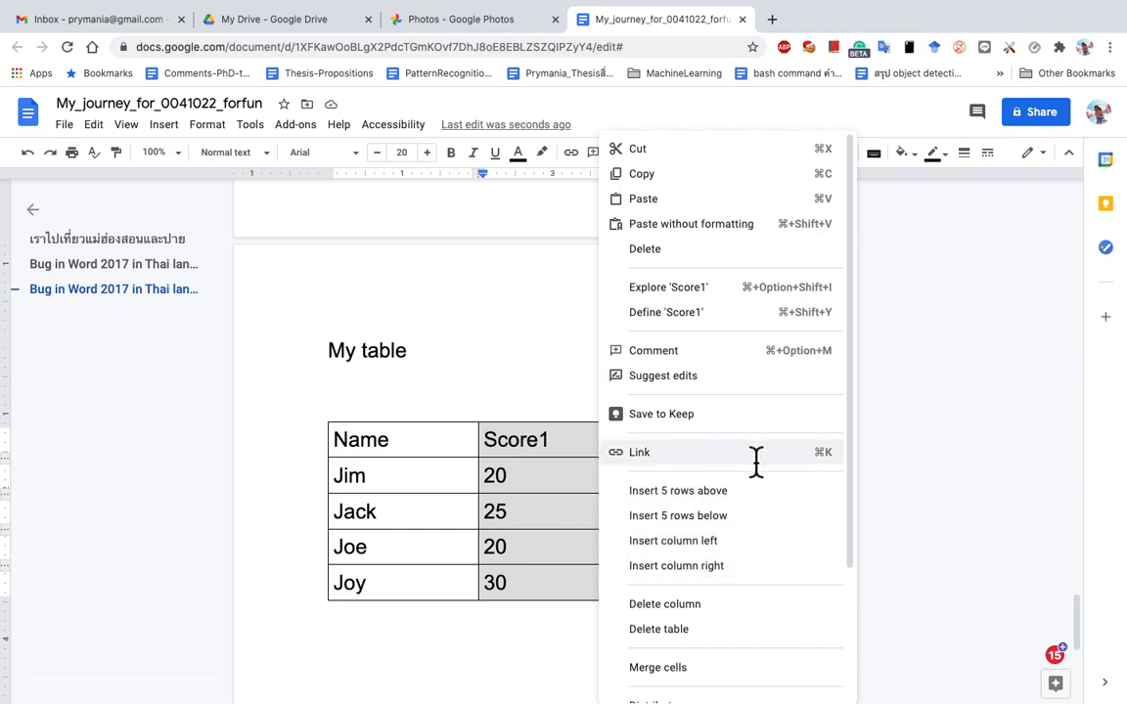
pyautogui.click(708, 568)
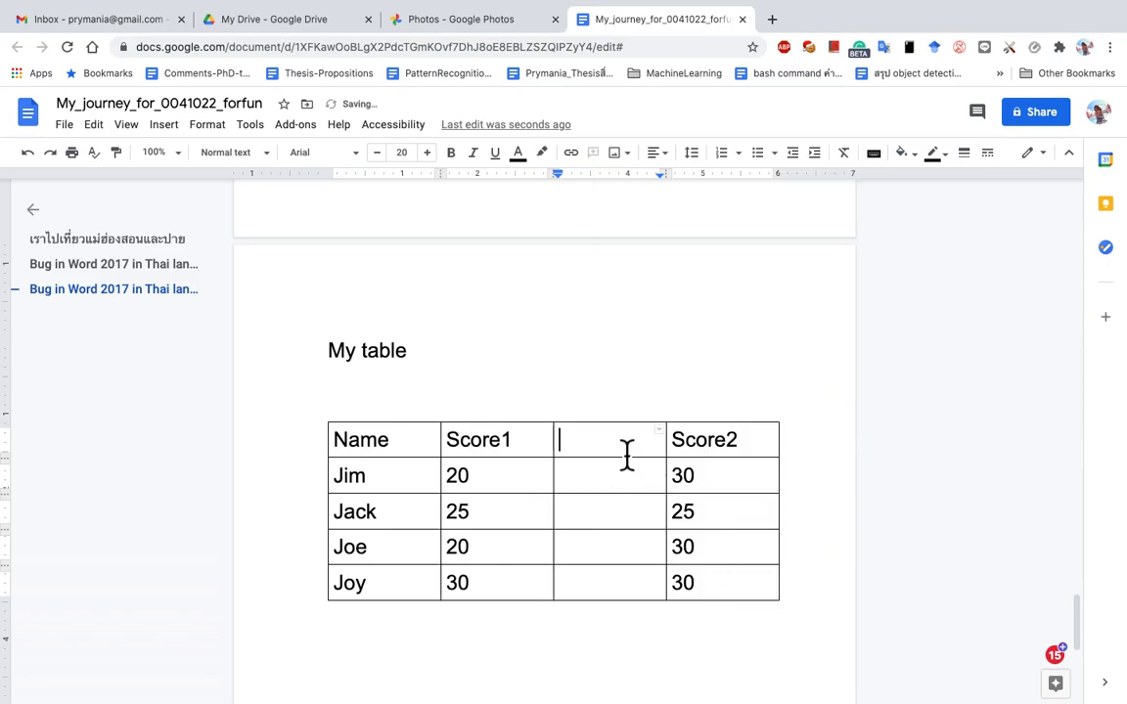
pyautogui.write('Extra score')
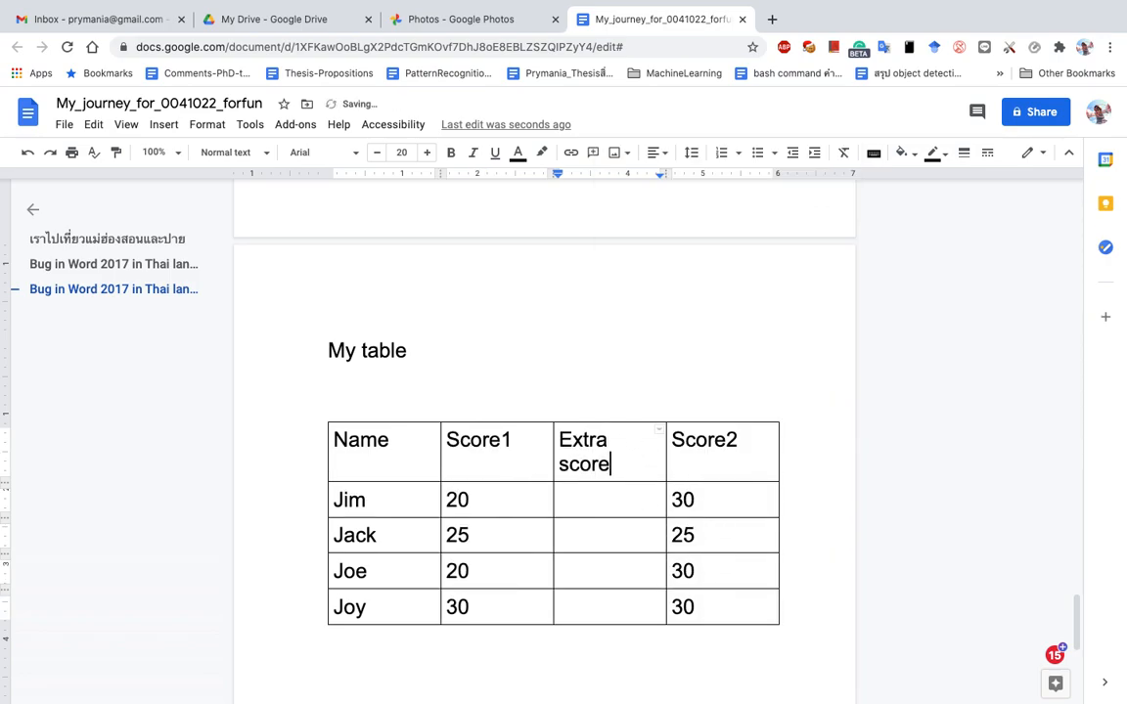
pyautogui.write('5')
# Set the font size of all text in the table to 14
pyautogui.click(336, 442)
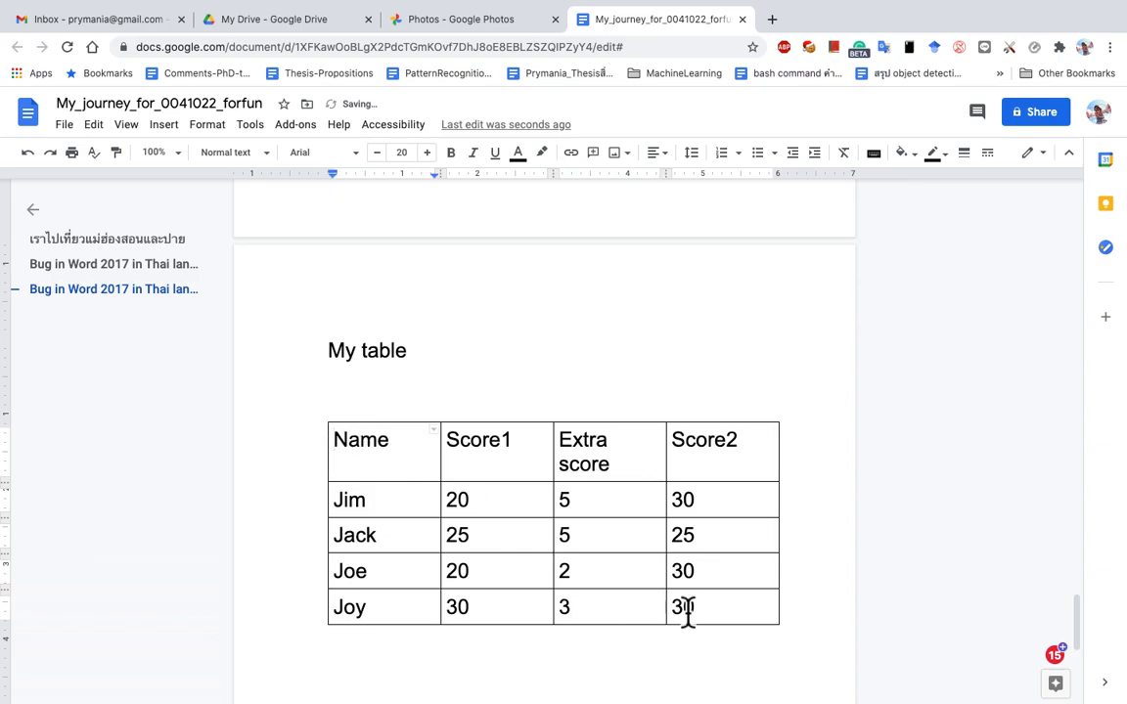
pyautogui.moveTo(798, 619); pyautogui.dragTo(313, 430)
pyautogui.click(430, 155)
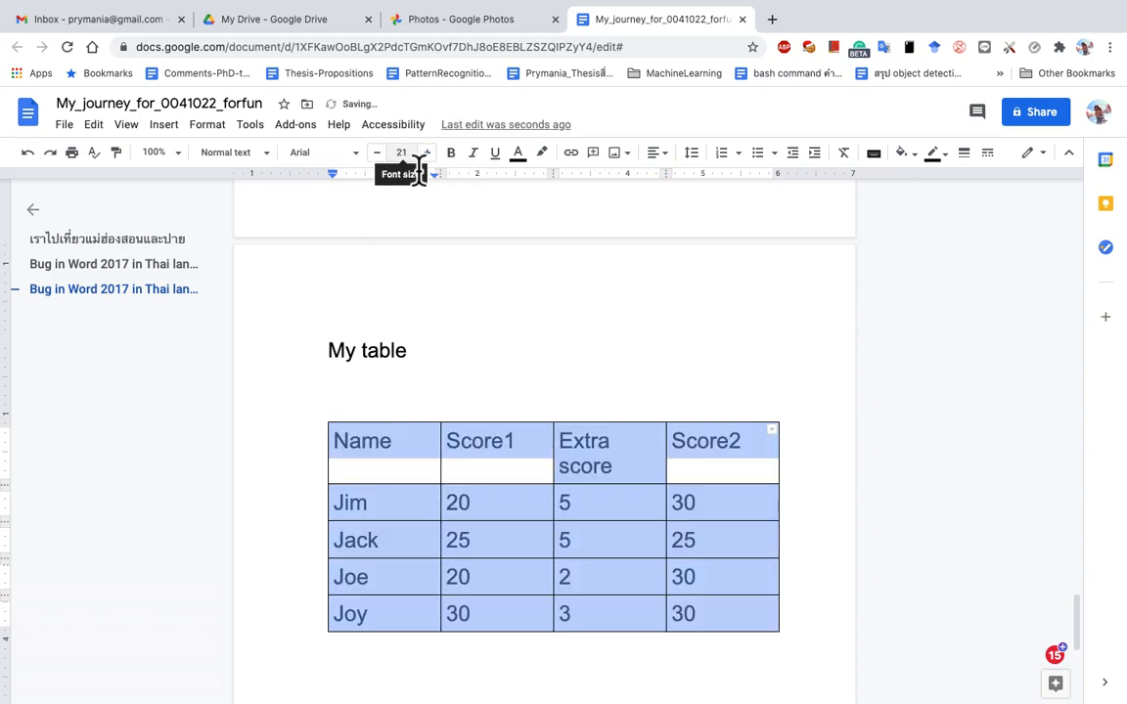
pyautogui.click(407, 155)
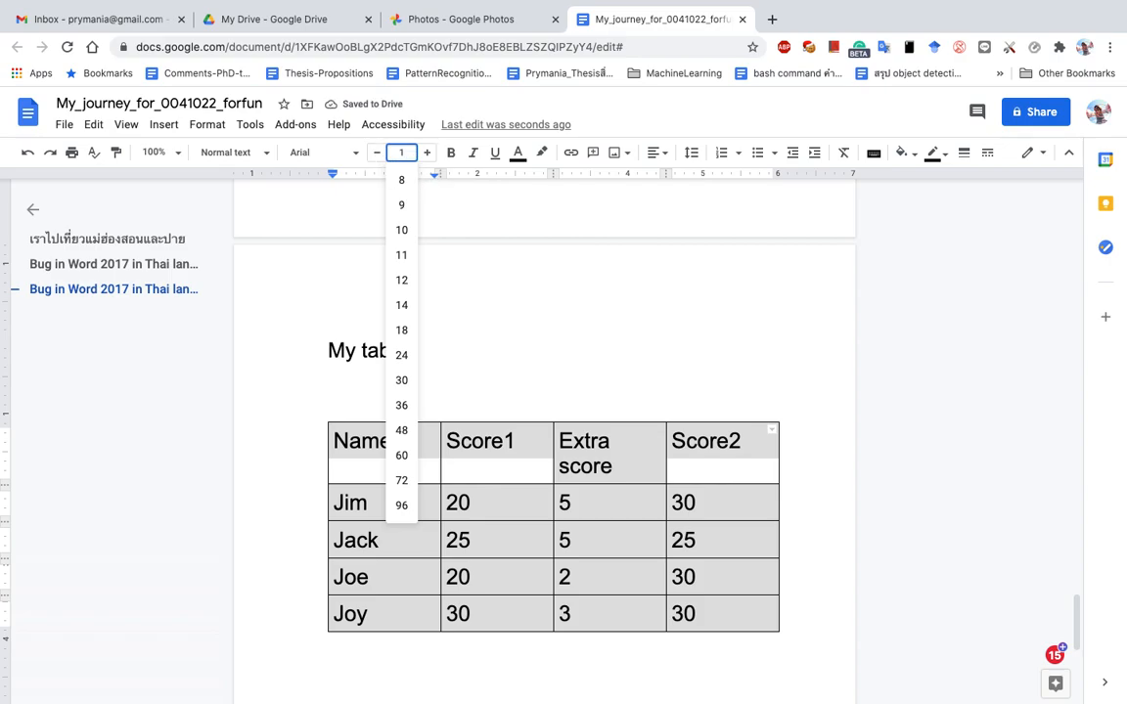
pyautogui.write('14')
pyautogui.press('Return')
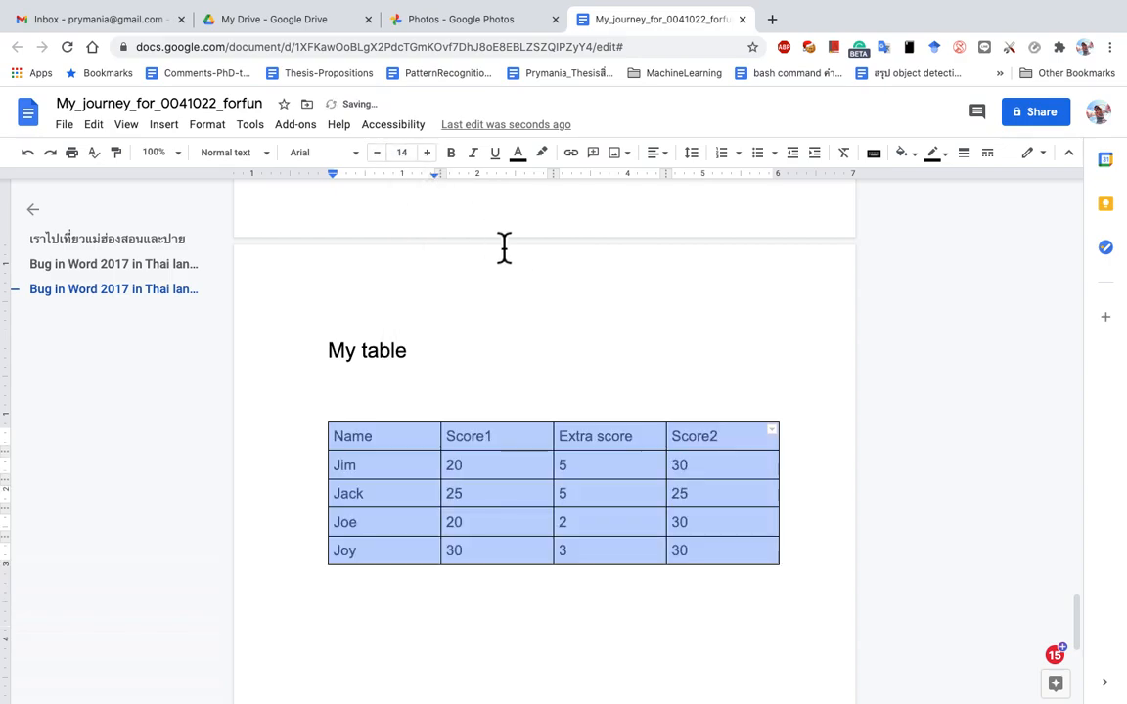
pyautogui.click(704, 536)
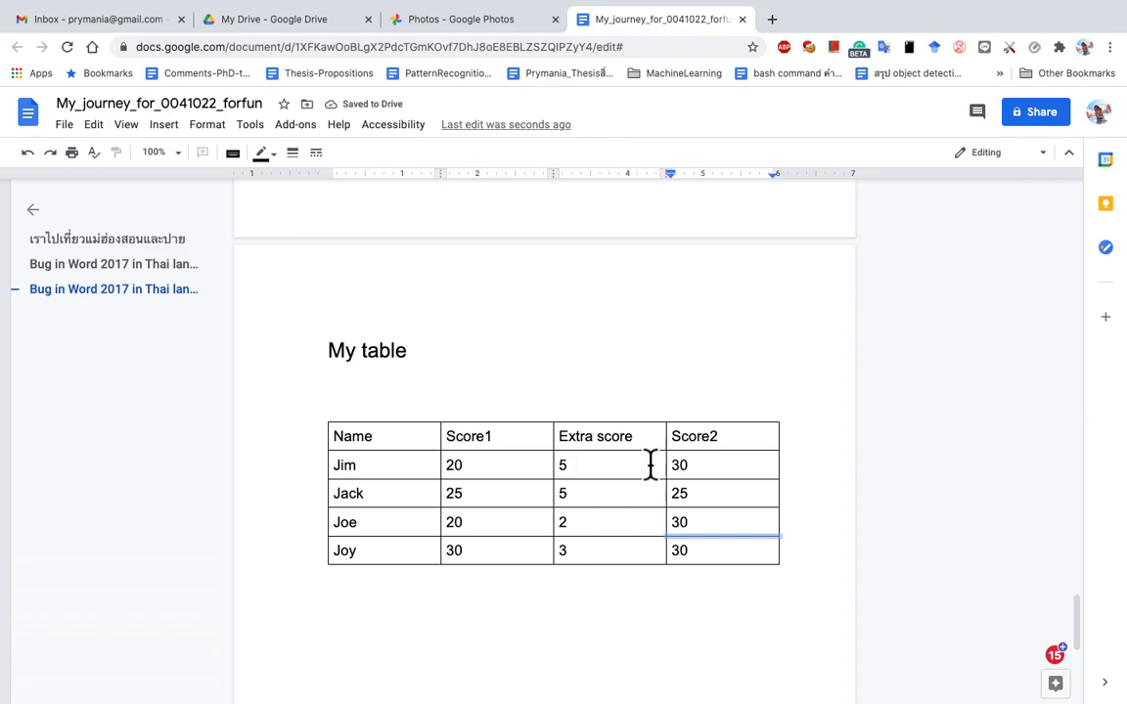
# Delete the Score1 column from the table
pyautogui.moveTo(504, 557); pyautogui.dragTo(491, 442)
pyautogui.rightClick(492, 442)
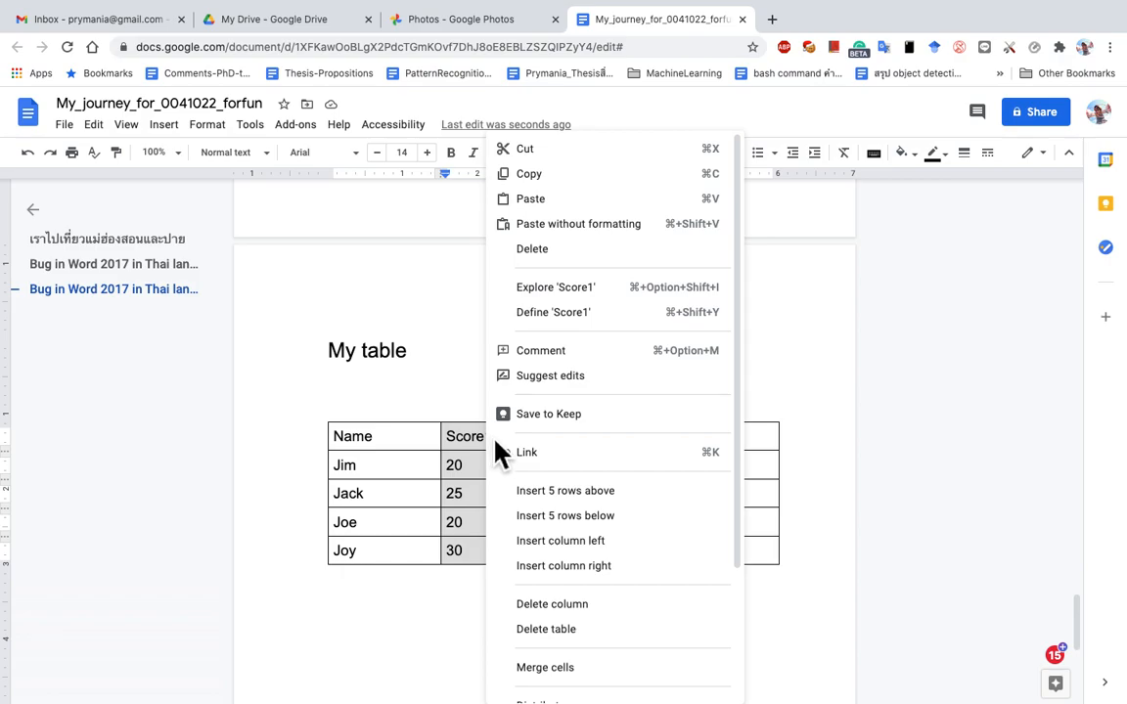
pyautogui.click(566, 604)
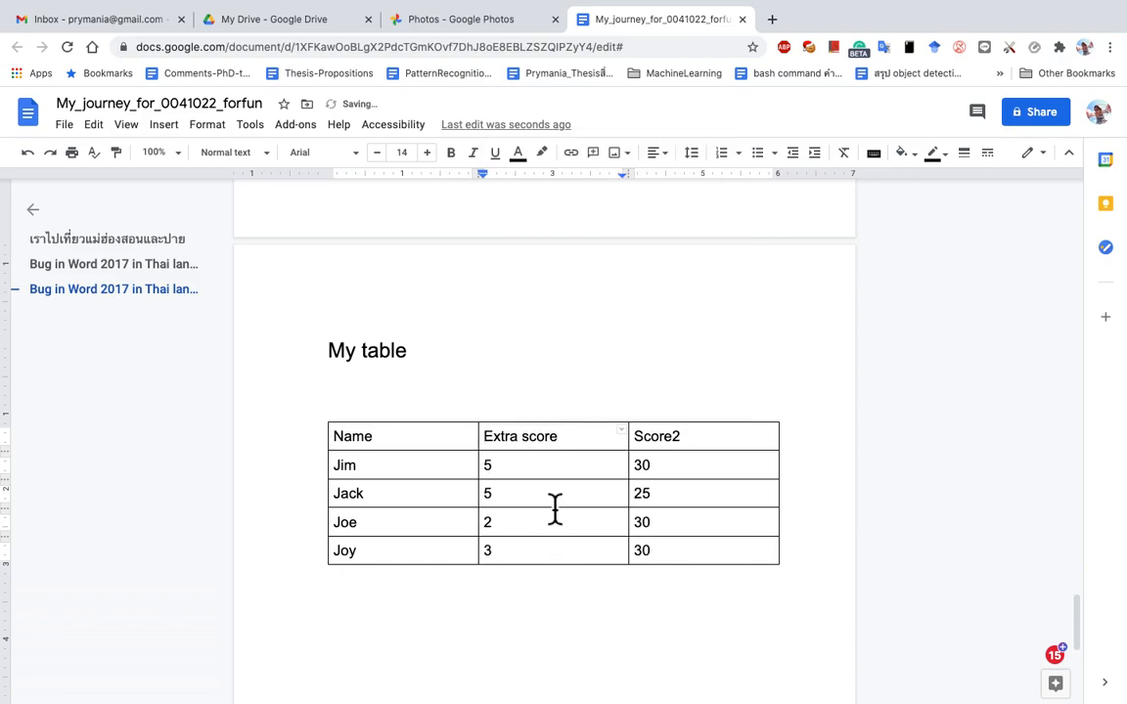
# Merge the Extra score and Score2 header cells into one cell
pyautogui.moveTo(588, 445); pyautogui.dragTo(679, 442)
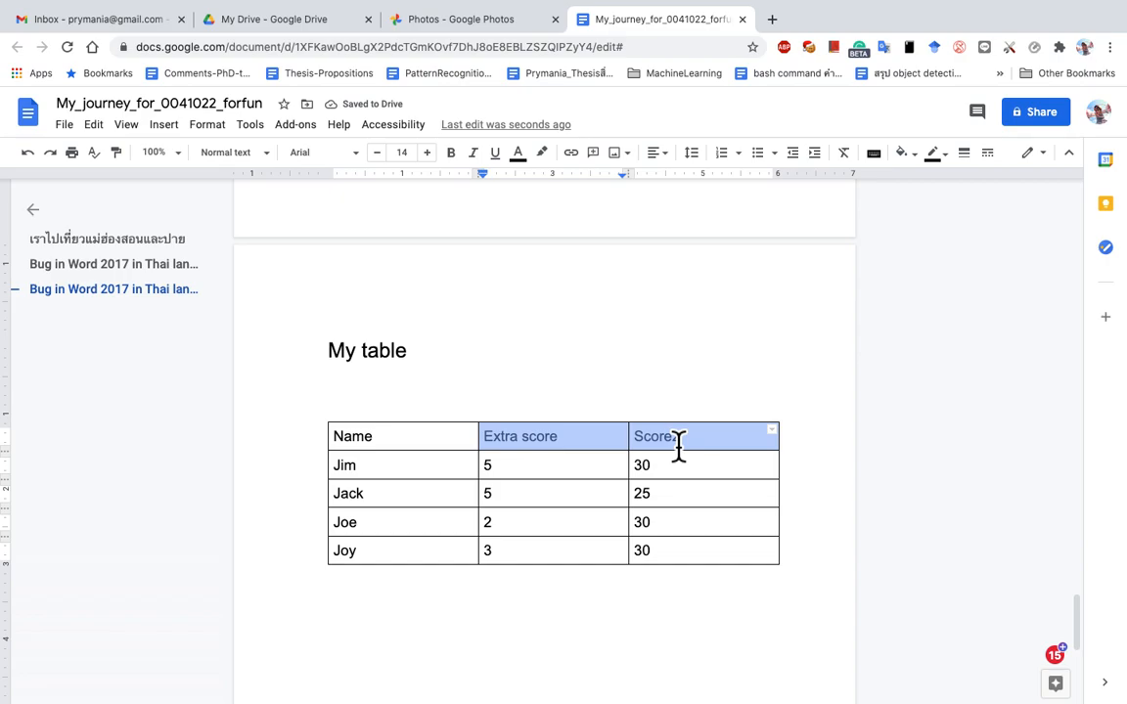
pyautogui.rightClick(679, 442)
pyautogui.click(577, 448)
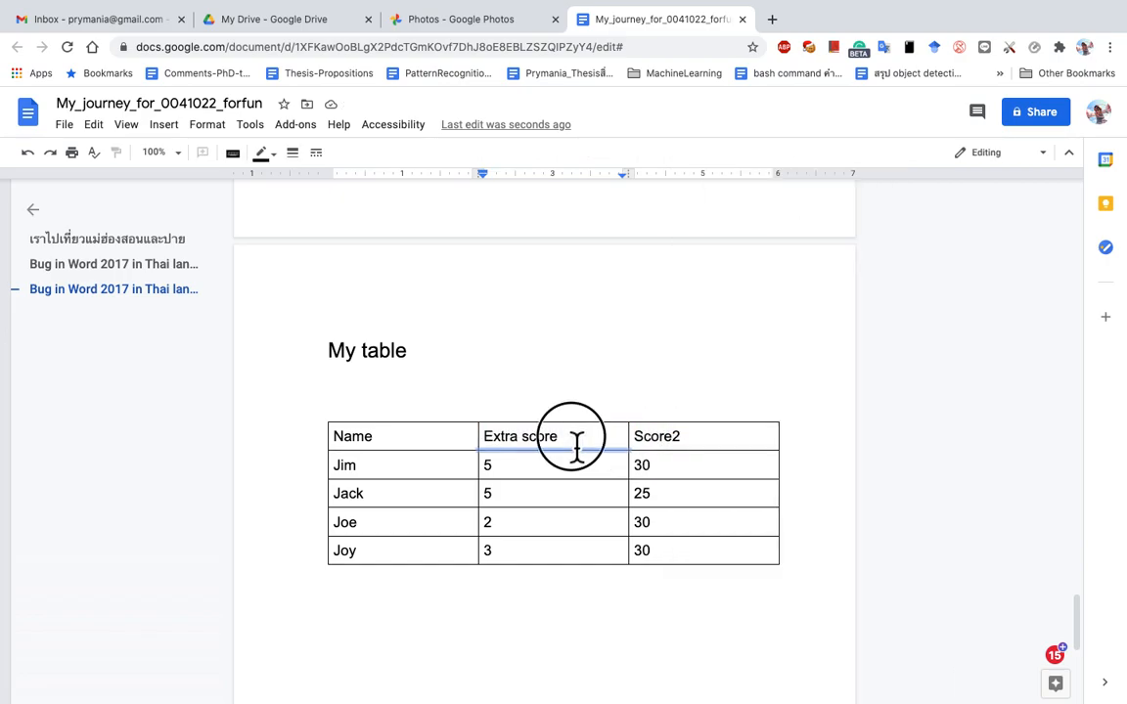
pyautogui.moveTo(679, 448); pyautogui.dragTo(573, 453)
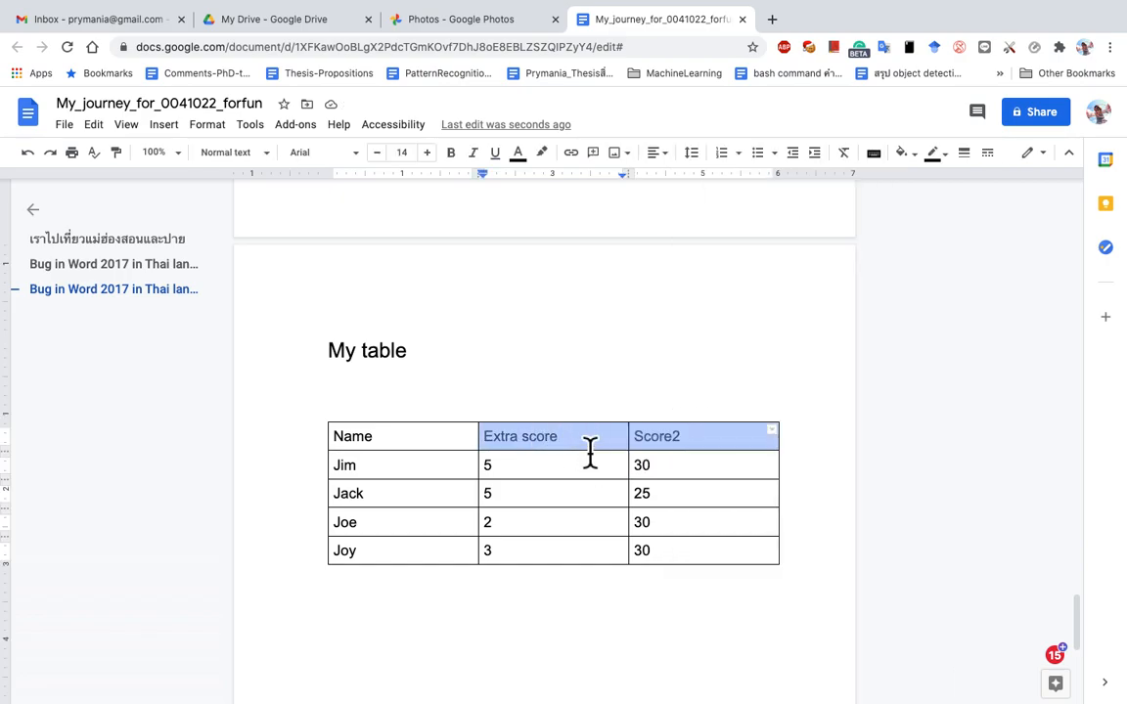
pyautogui.rightClick(590, 452)
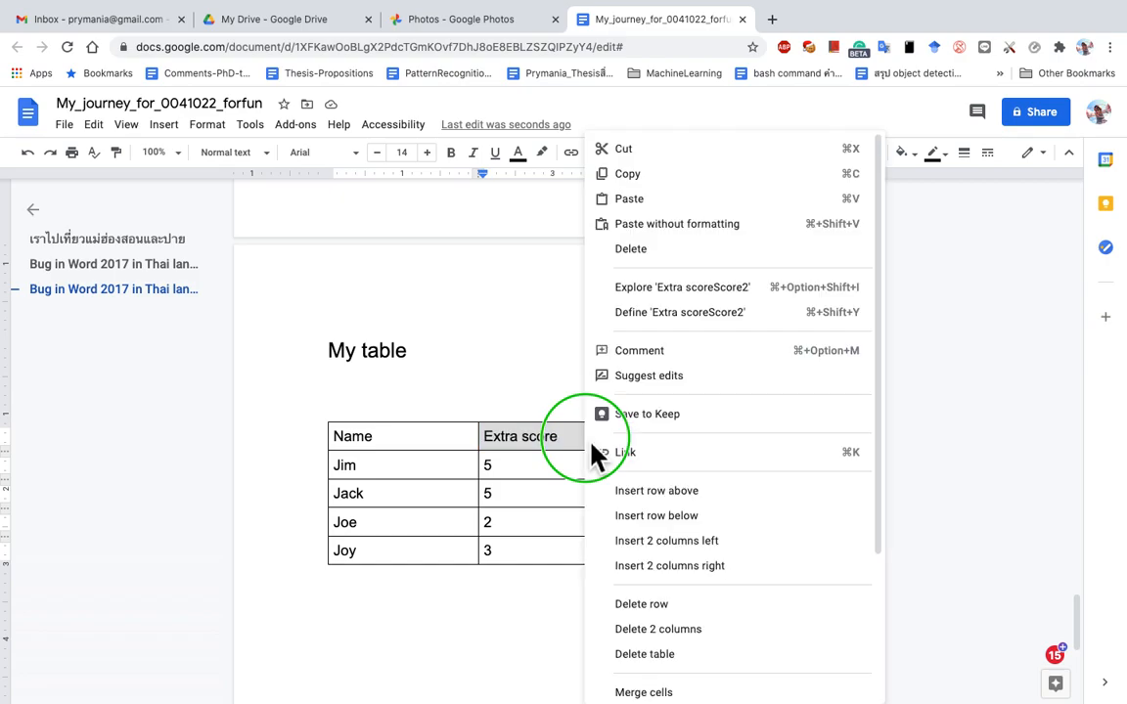
pyautogui.click(658, 692)
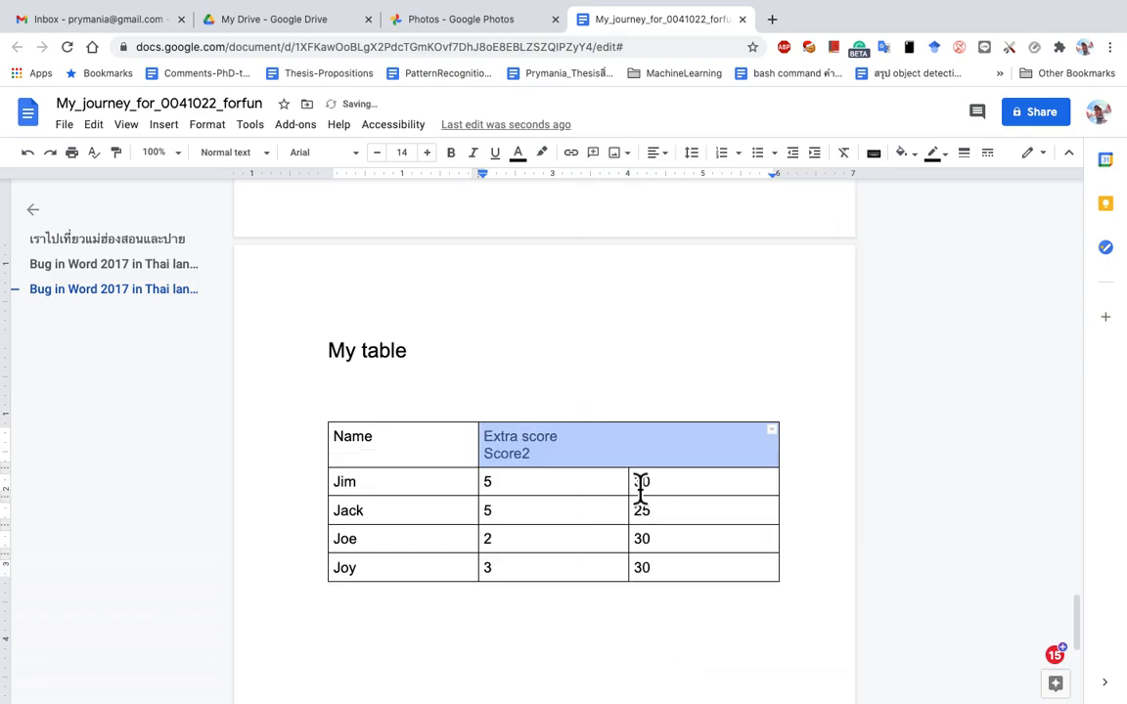
# Replace the text in the merged header cell with "Total scores"
pyautogui.click(666, 465)
pyautogui.press('BackSpace')
pyautogui.press('BackSpace')
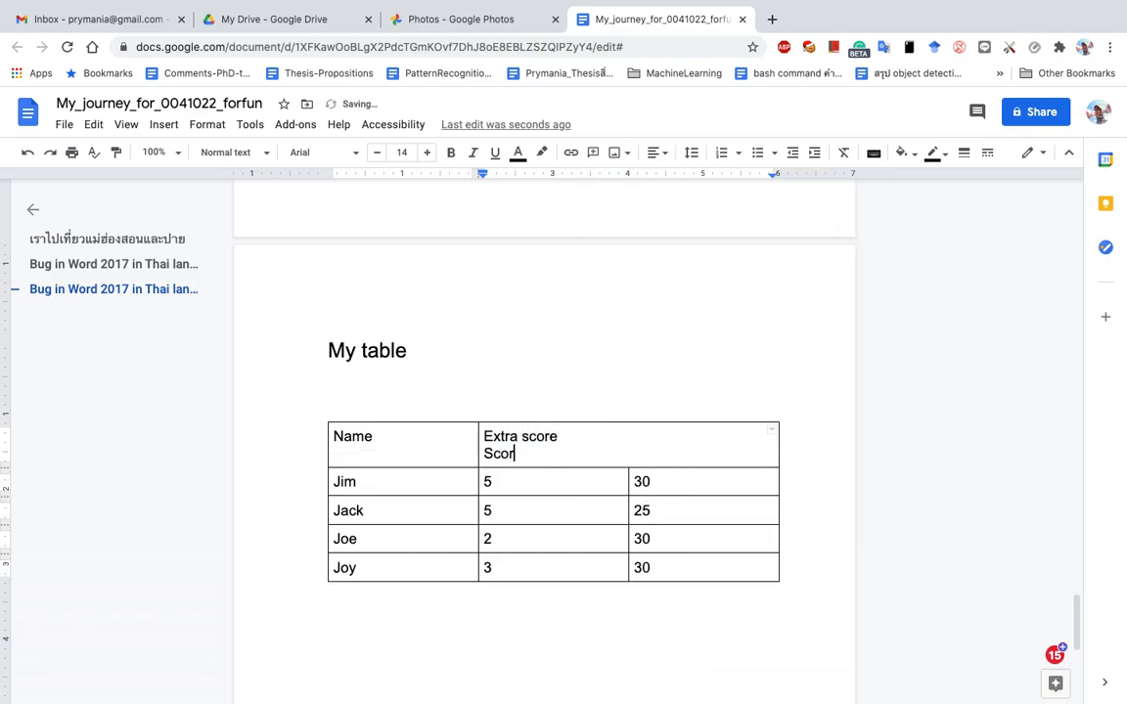
pyautogui.press('BackSpace')
pyautogui.press('BackSpace')
pyautogui.press('BackSpace')
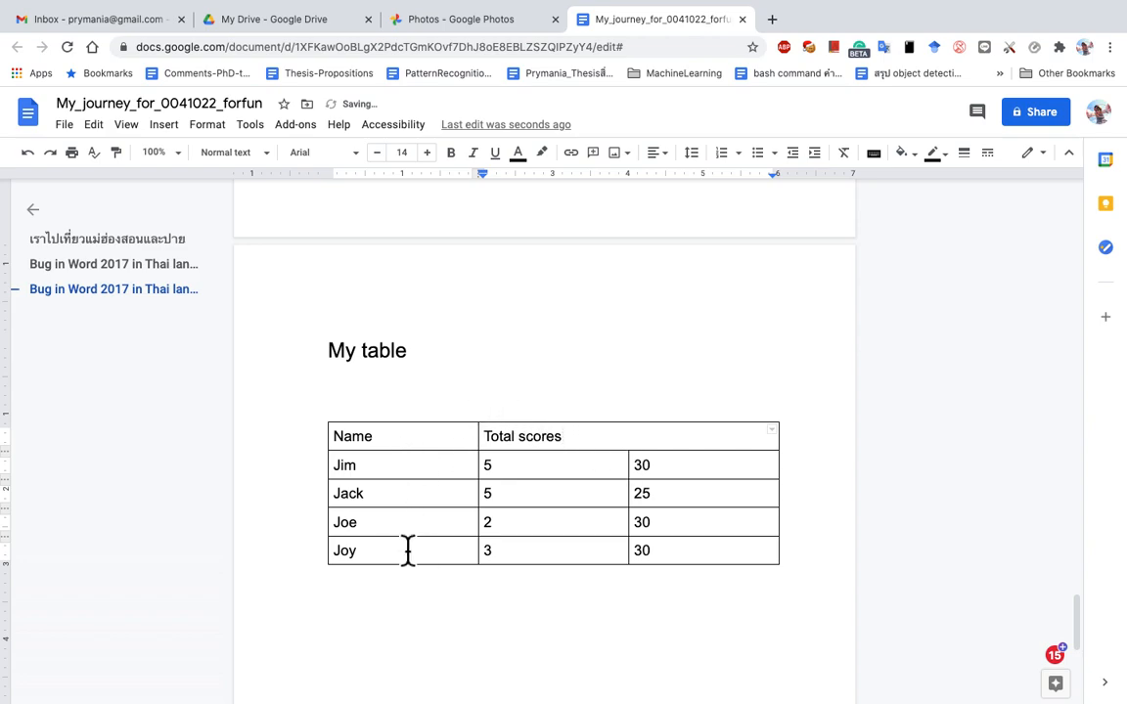
pyautogui.moveTo(384, 533); pyautogui.dragTo(392, 578)
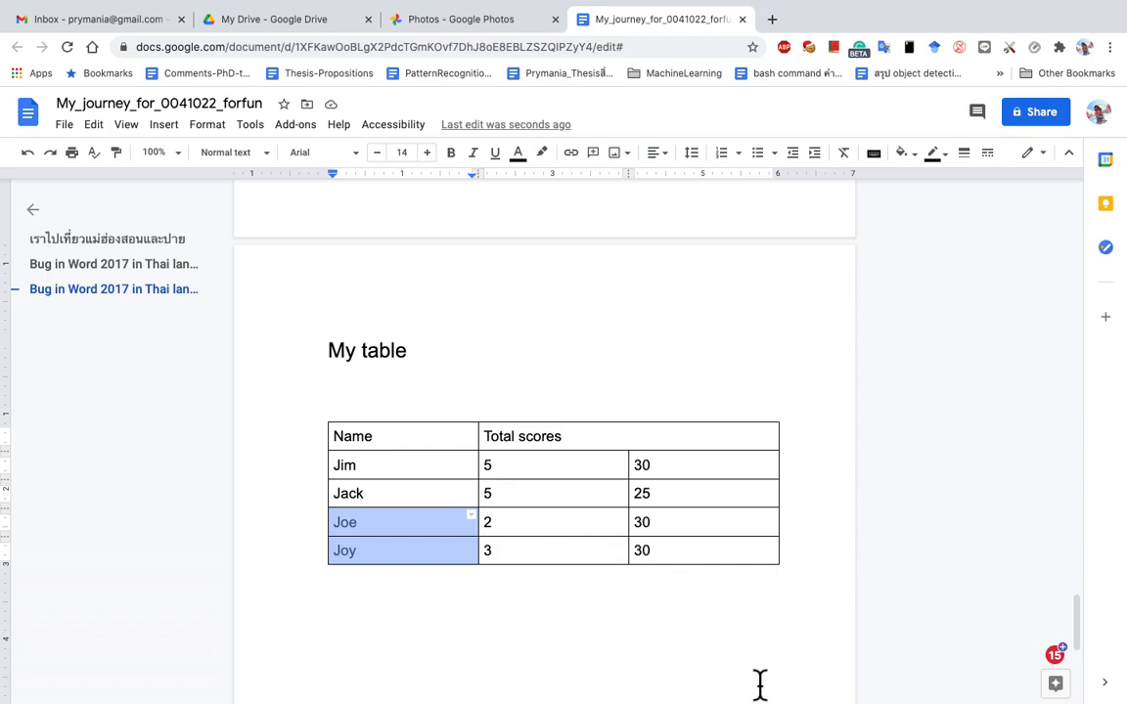
# Add the heading "My drawing" below the table, followed by a new line
pyautogui.click(810, 578)
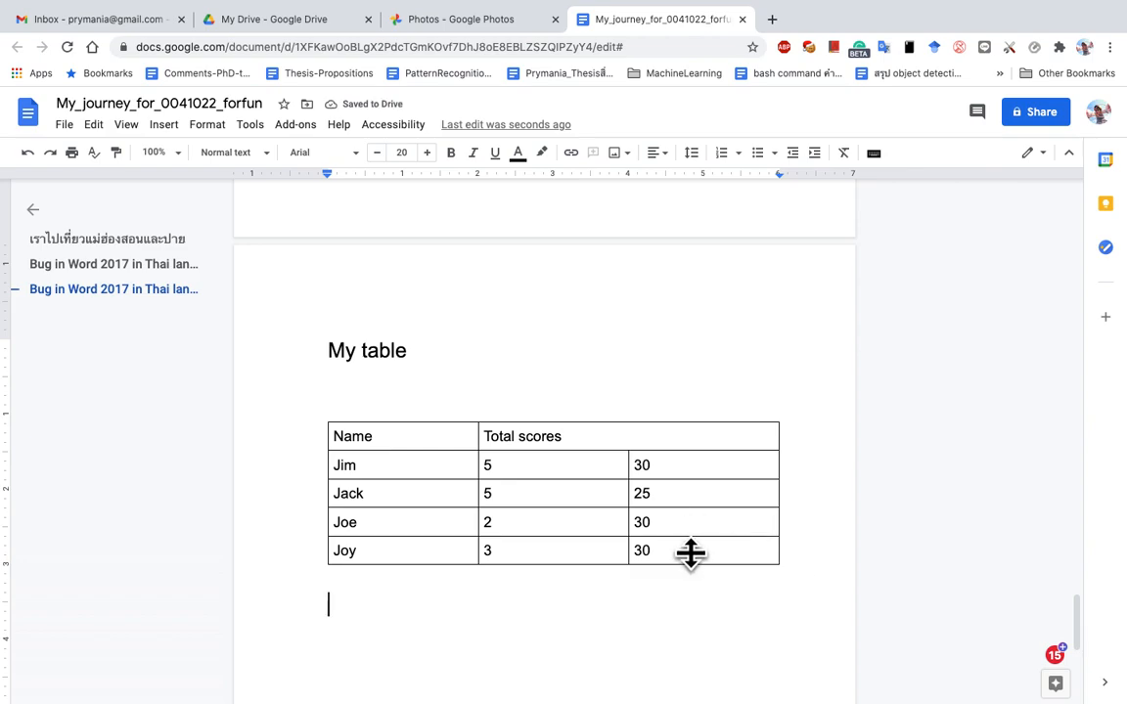
pyautogui.write('My drawi')
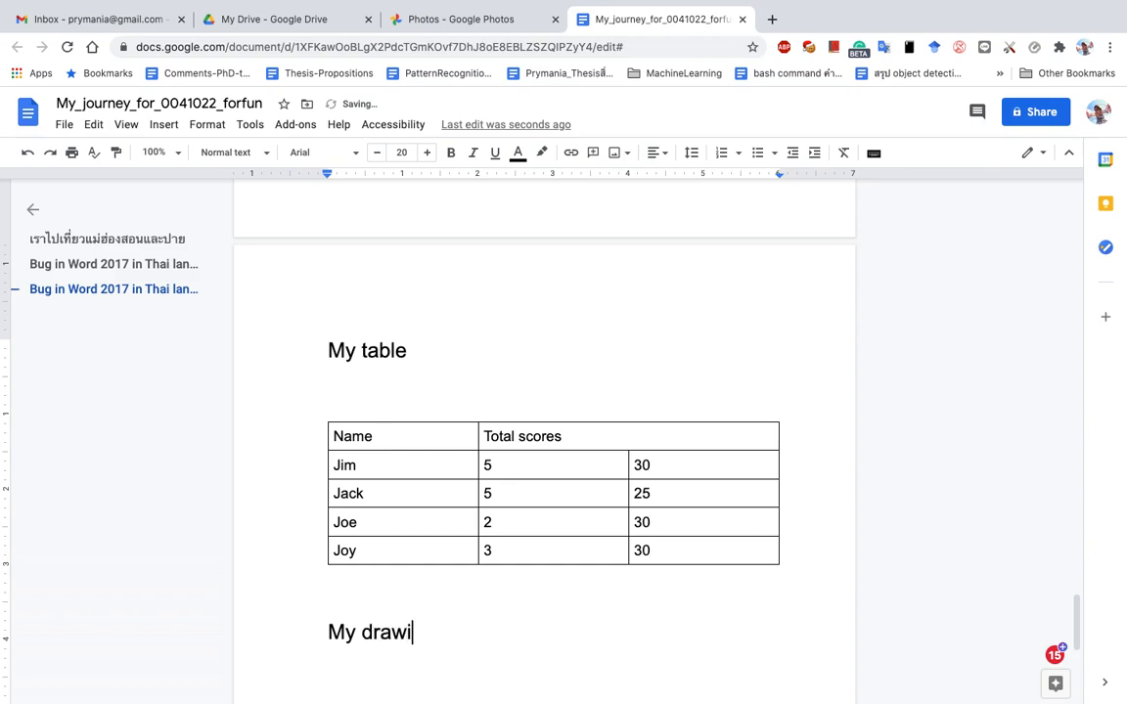
pyautogui.write('ng')
pyautogui.press('Return')
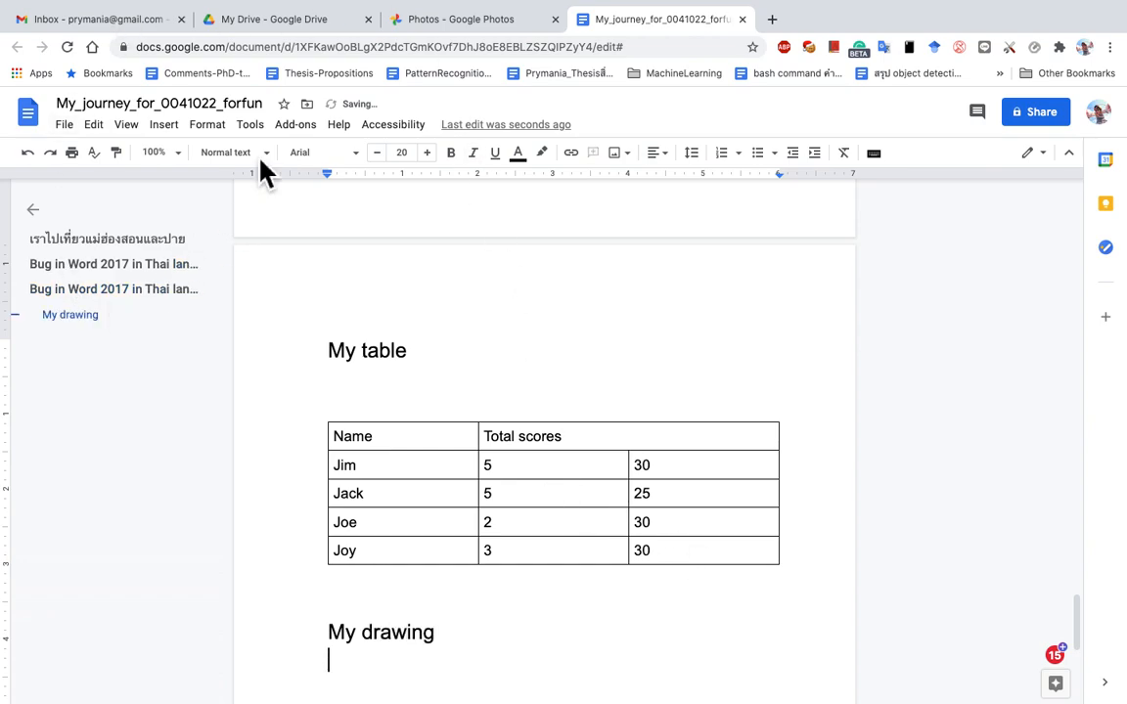
# Insert a new drawing below the heading and draw a right block arrow about 1 inch wide in it
pyautogui.click(169, 126)
pyautogui.moveTo(215, 203)
pyautogui.click(397, 210)
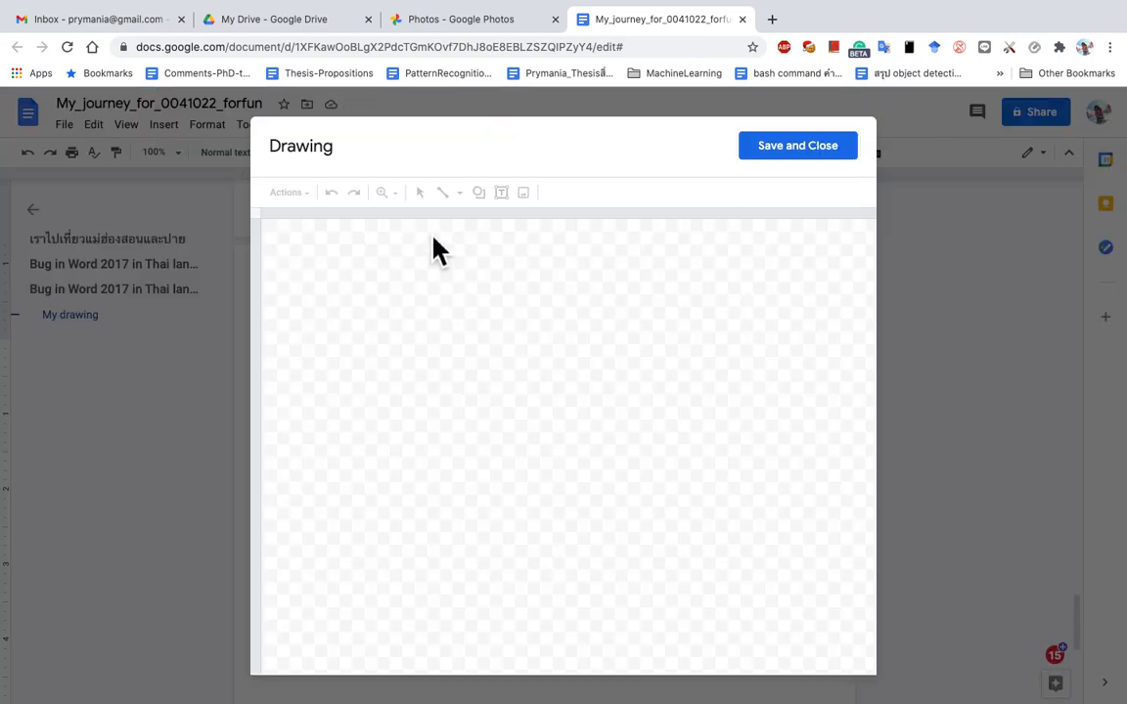
pyautogui.click(479, 195)
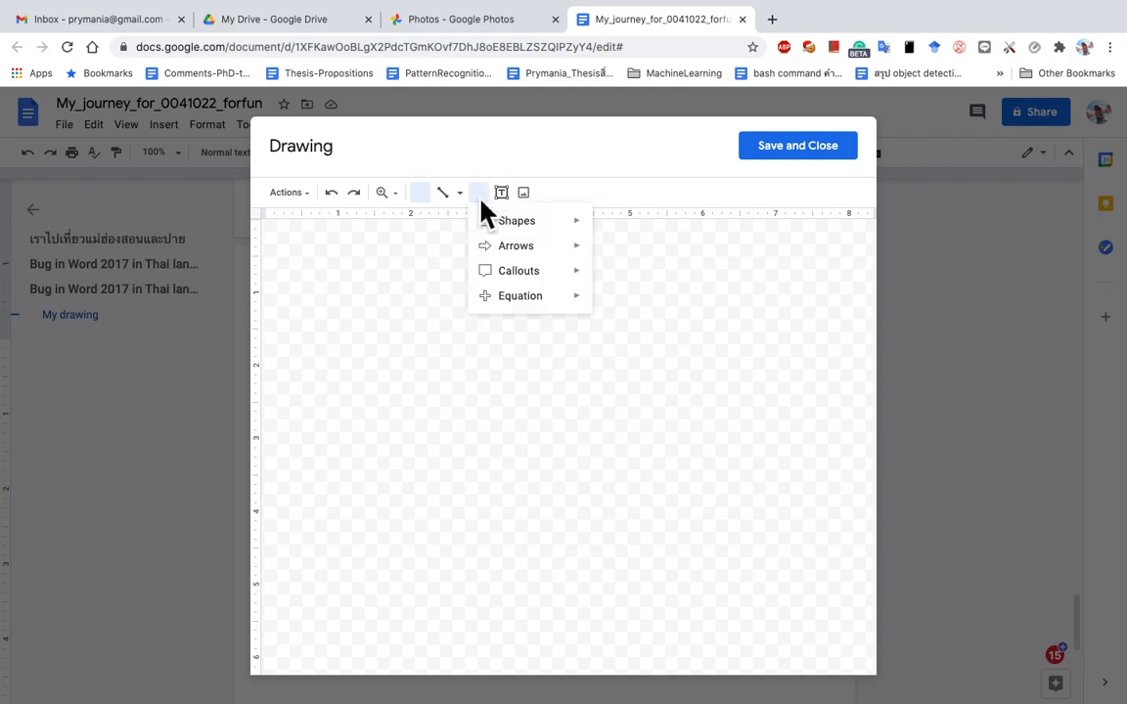
pyautogui.moveTo(513, 256)
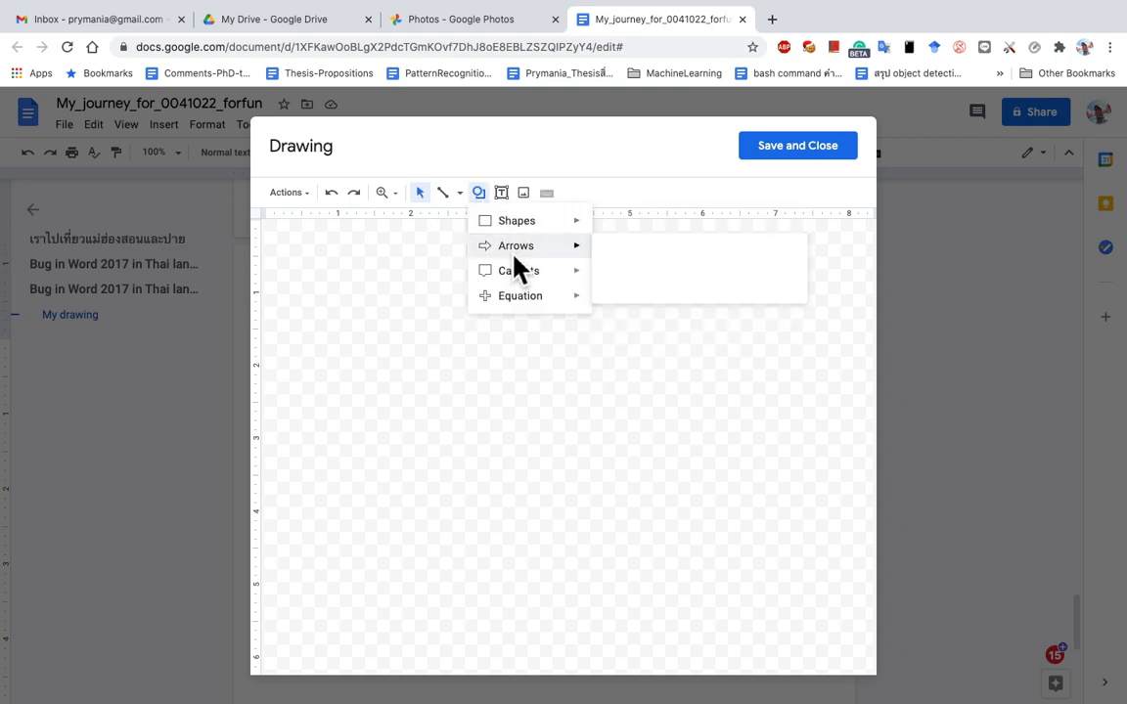
pyautogui.click(604, 264)
pyautogui.moveTo(349, 285); pyautogui.dragTo(418, 357)
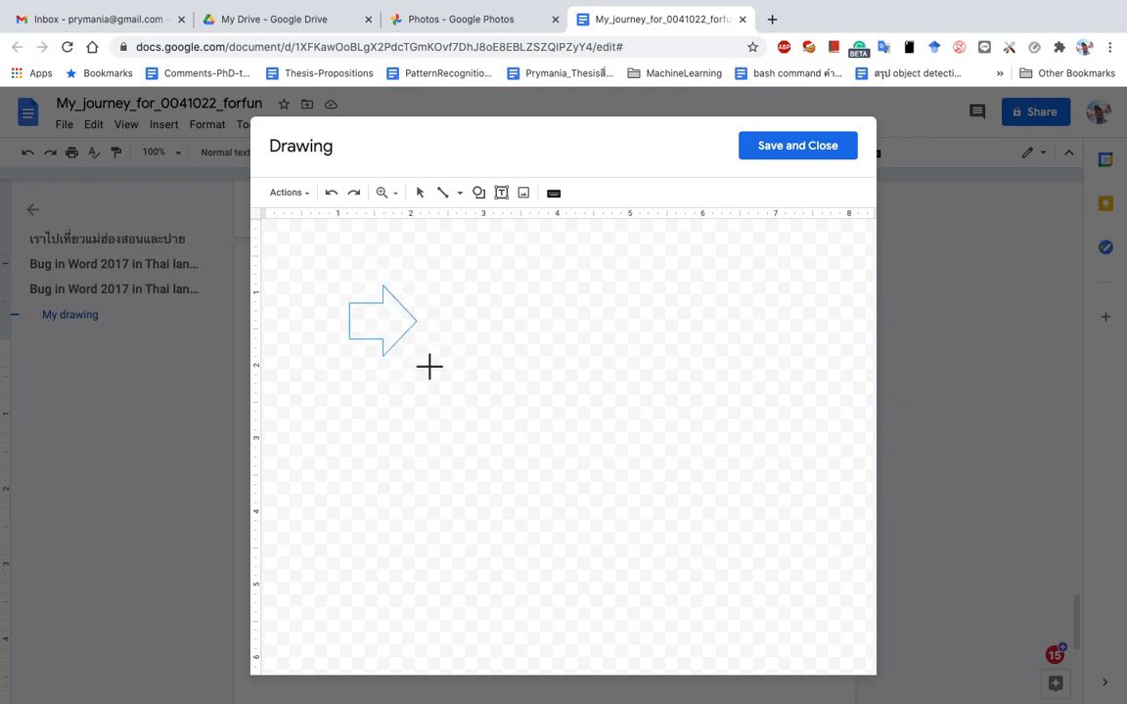
# Draw a left block arrow of similar size just right of the first arrow, pointing towards it
pyautogui.click(478, 192)
pyautogui.moveTo(515, 246)
pyautogui.click(637, 252)
pyautogui.moveTo(452, 303); pyautogui.dragTo(523, 359)
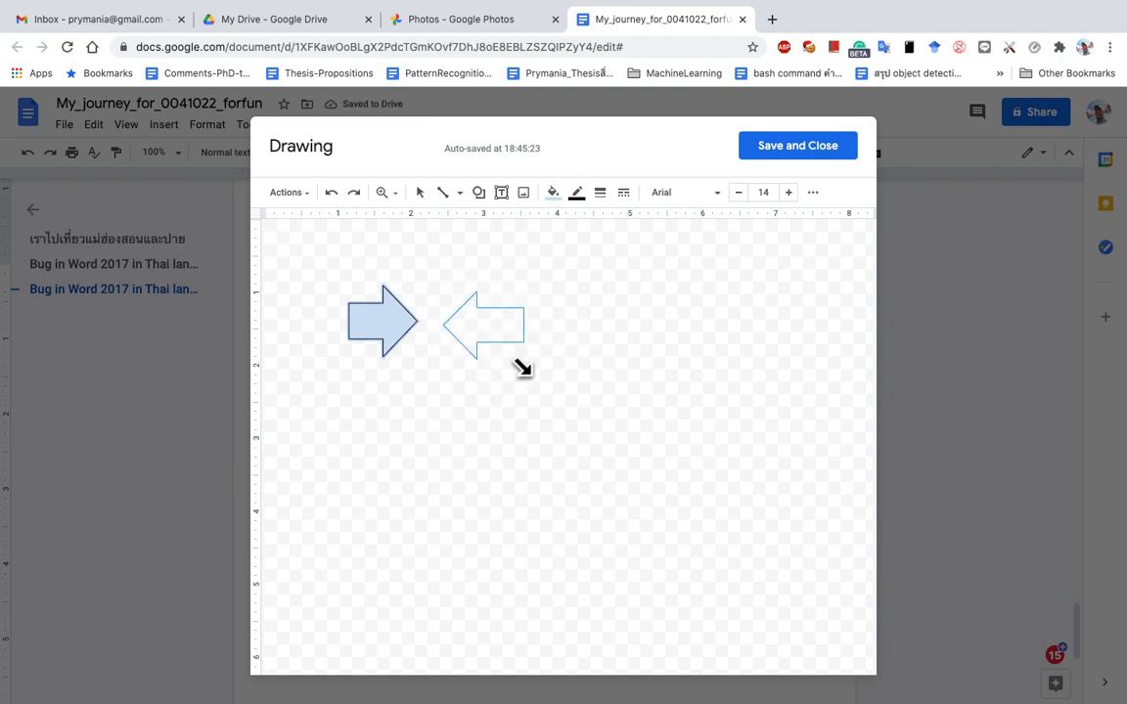
# Draw a circle about 0.6 inch wide between the arrow tips, fill it red, and save the drawing into the document
pyautogui.click(479, 192)
pyautogui.moveTo(524, 227)
pyautogui.click(605, 255)
pyautogui.moveTo(411, 304); pyautogui.dragTo(444, 343)
pyautogui.click(449, 345)
pyautogui.click(553, 193)
pyautogui.click(576, 294)
pyautogui.click(486, 388)
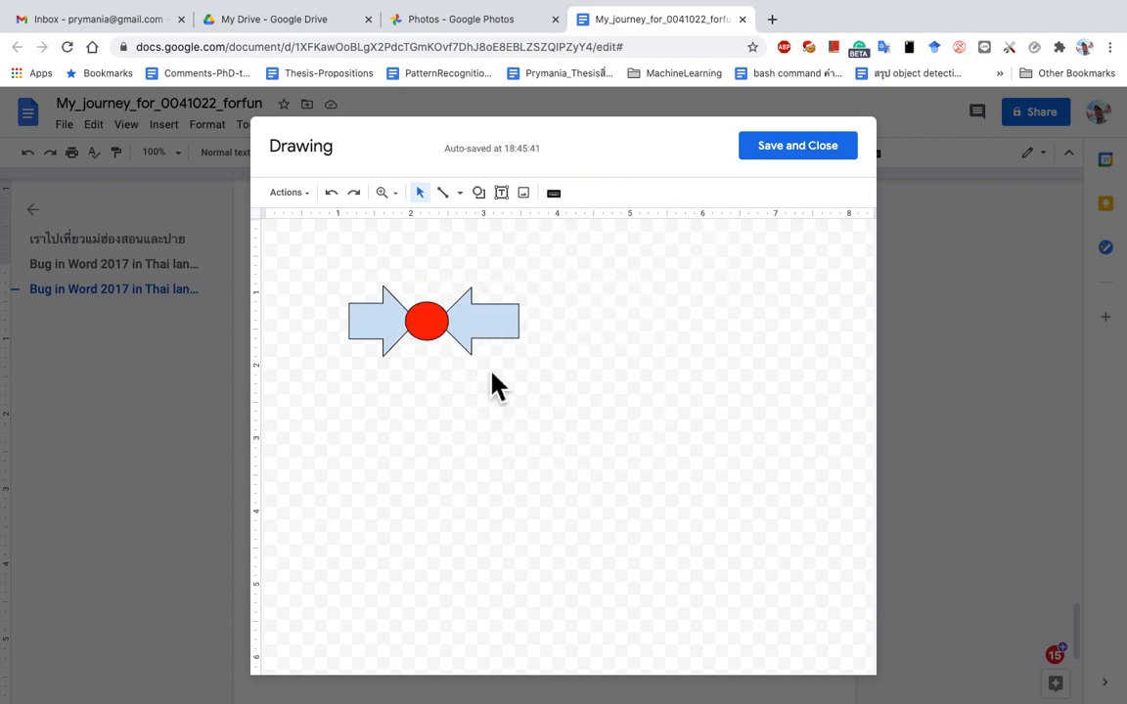
pyautogui.click(794, 145)
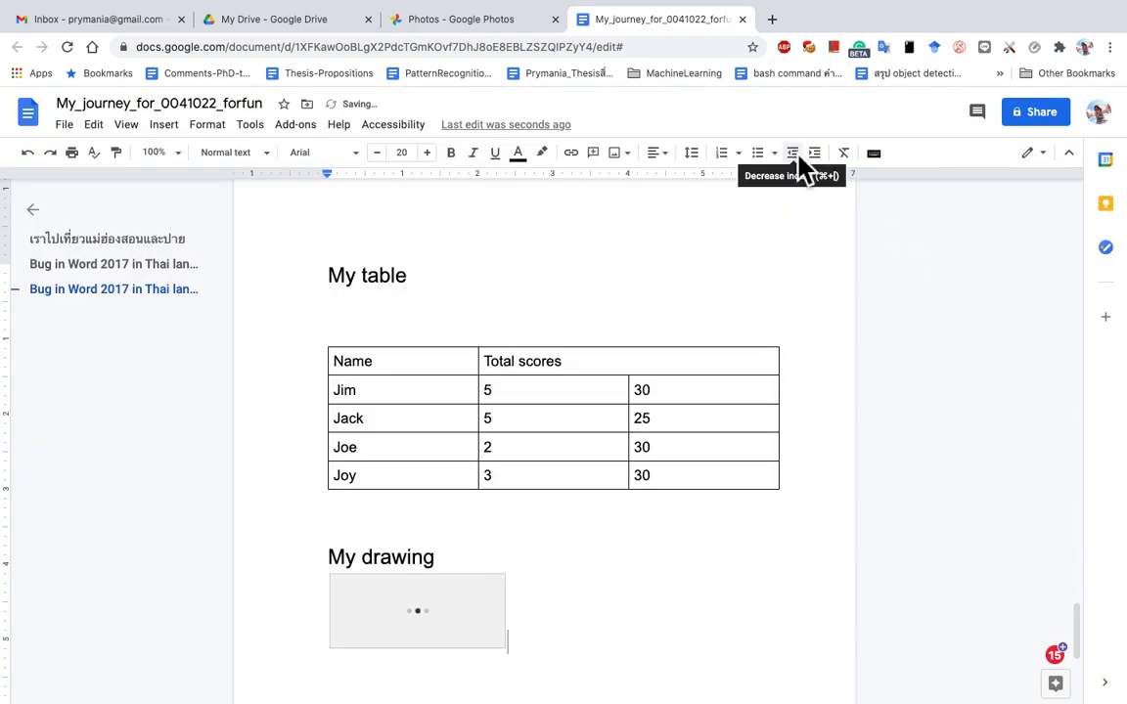
# Reopen the inserted drawing, add a small green-filled ellipse inside the red circle, and save it back into the document
pyautogui.click(433, 624)
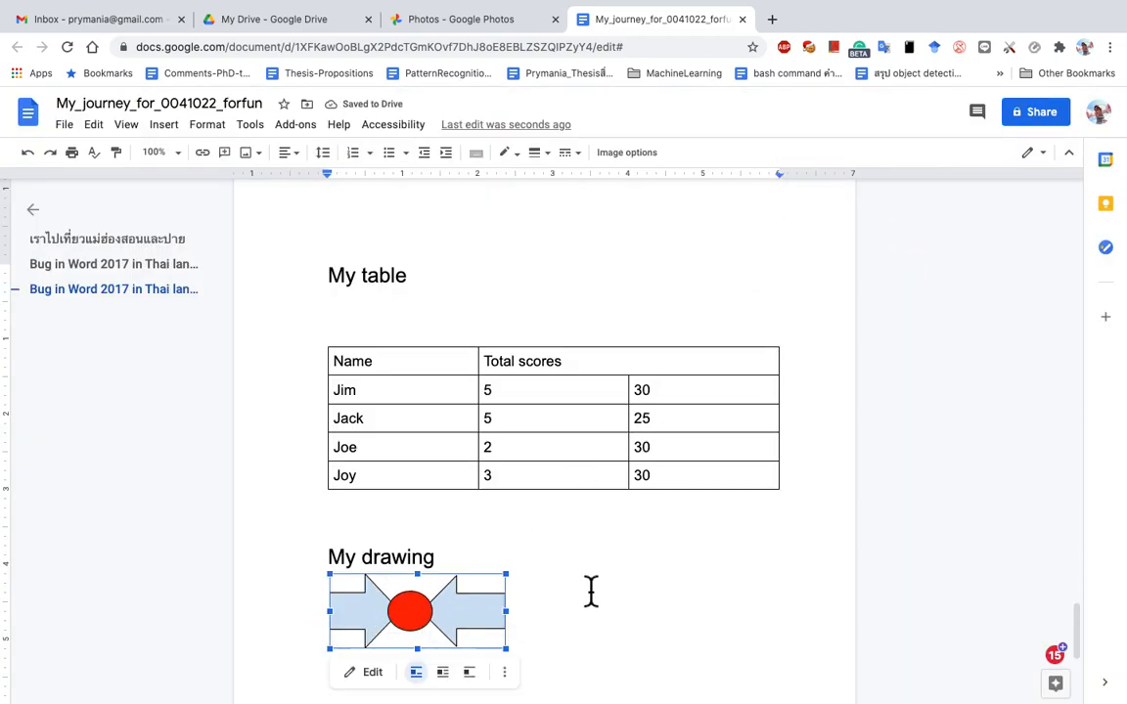
pyautogui.scroll(-5, 596, 583)
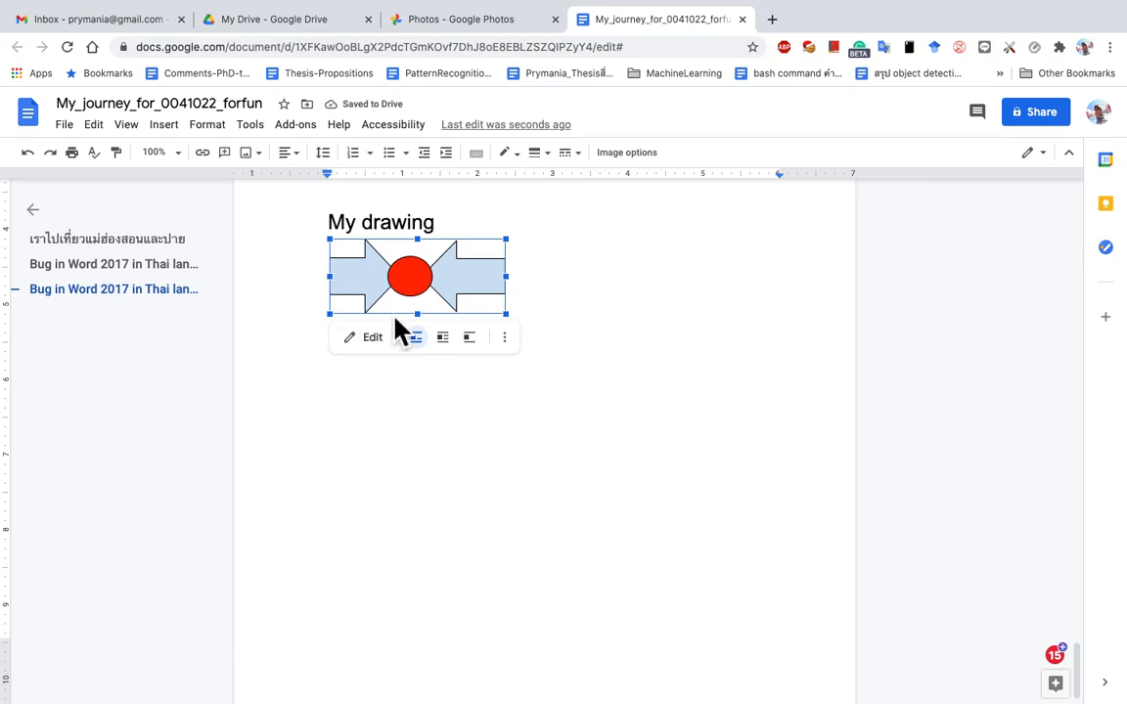
pyautogui.click(369, 339)
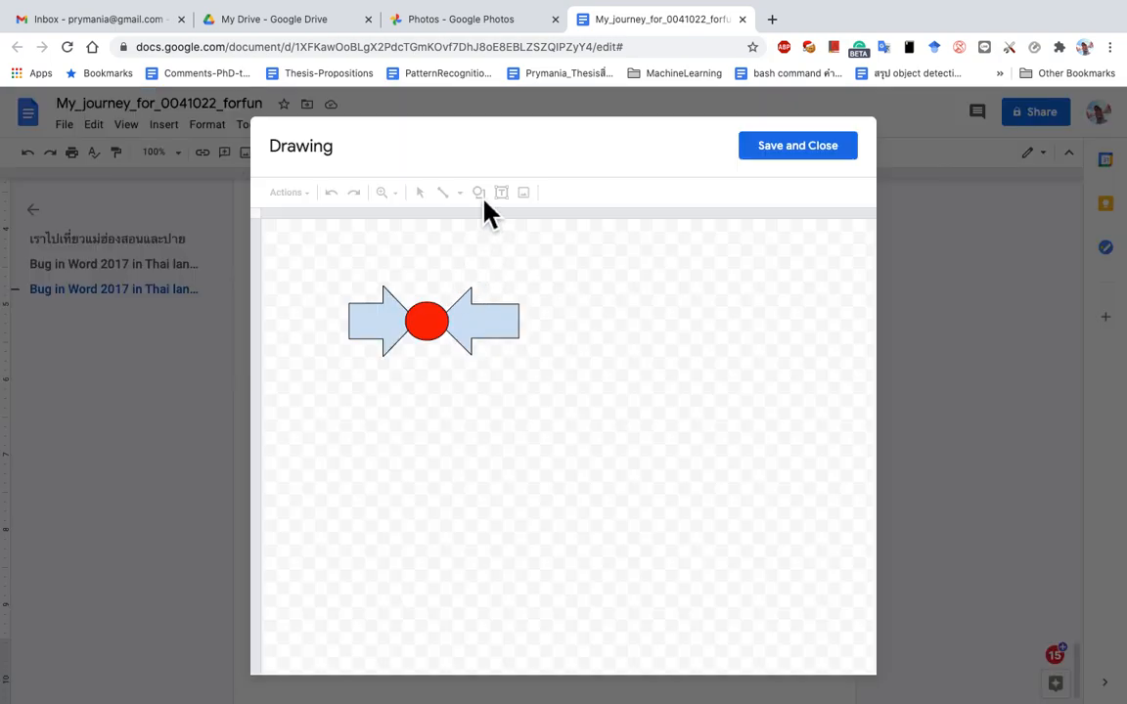
pyautogui.click(481, 196)
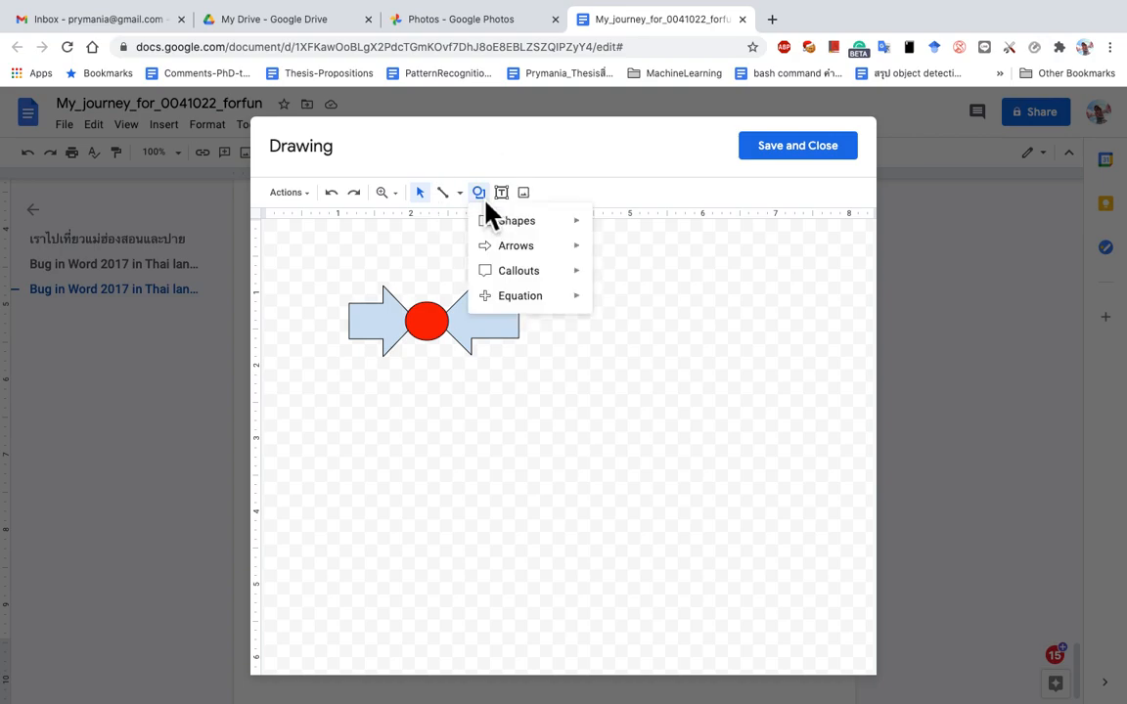
pyautogui.moveTo(508, 221)
pyautogui.click(607, 253)
pyautogui.moveTo(432, 322); pyautogui.dragTo(450, 339)
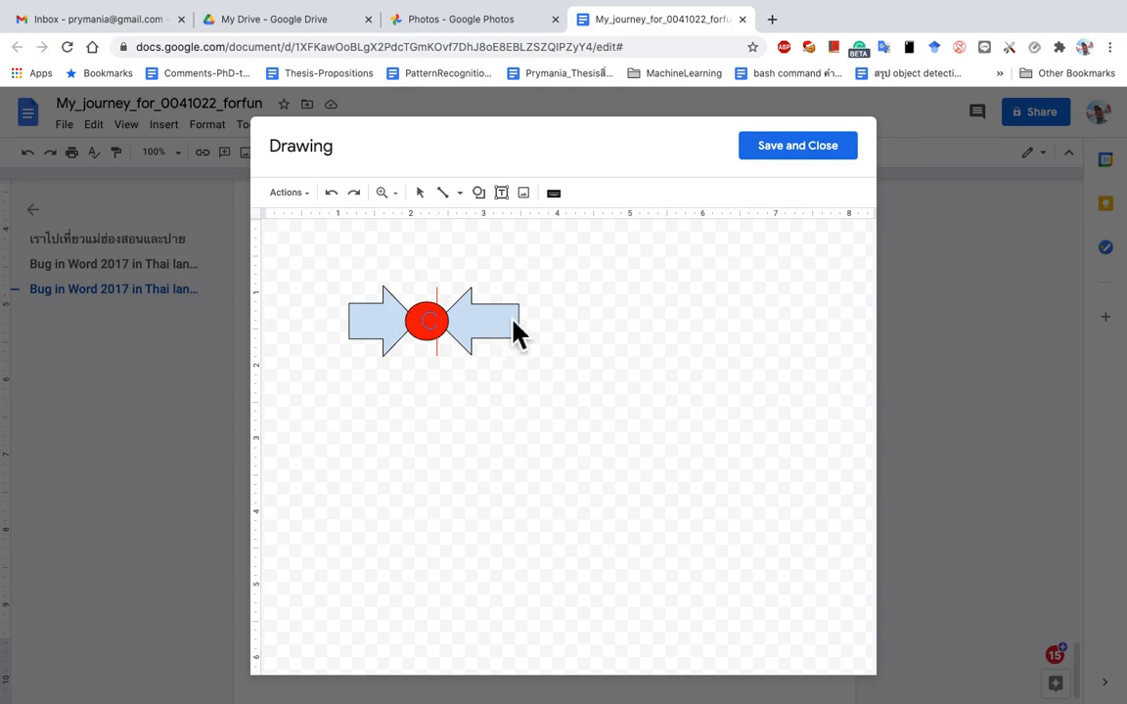
pyautogui.click(554, 195)
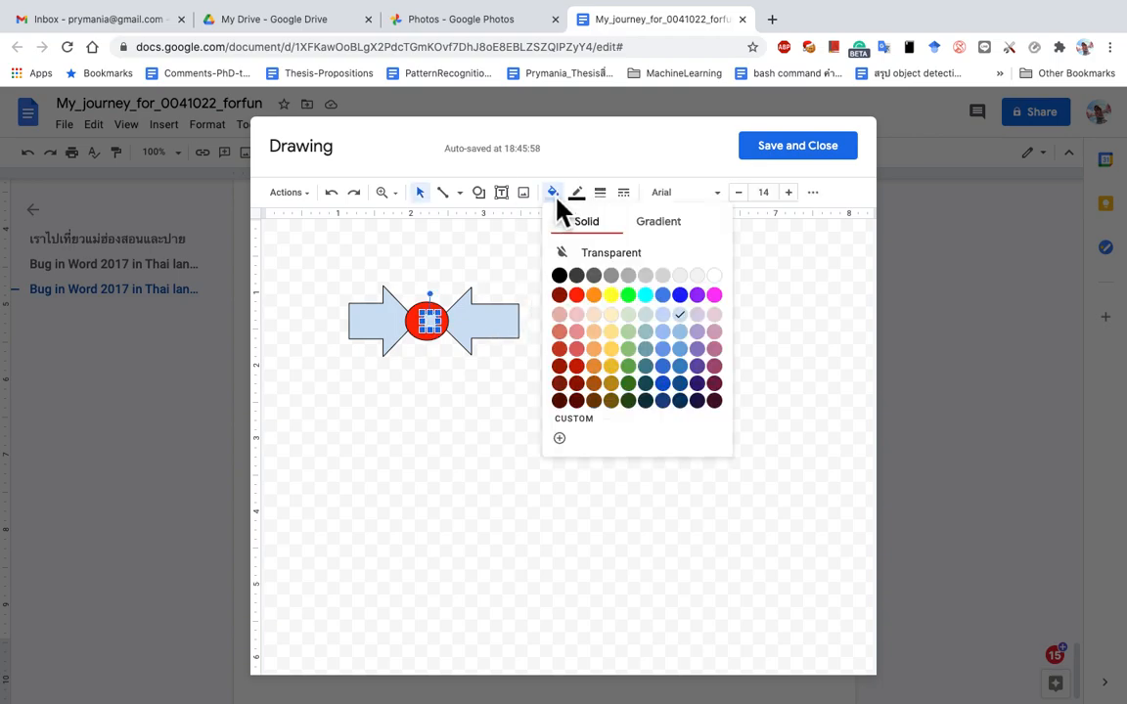
pyautogui.click(632, 364)
pyautogui.click(805, 141)
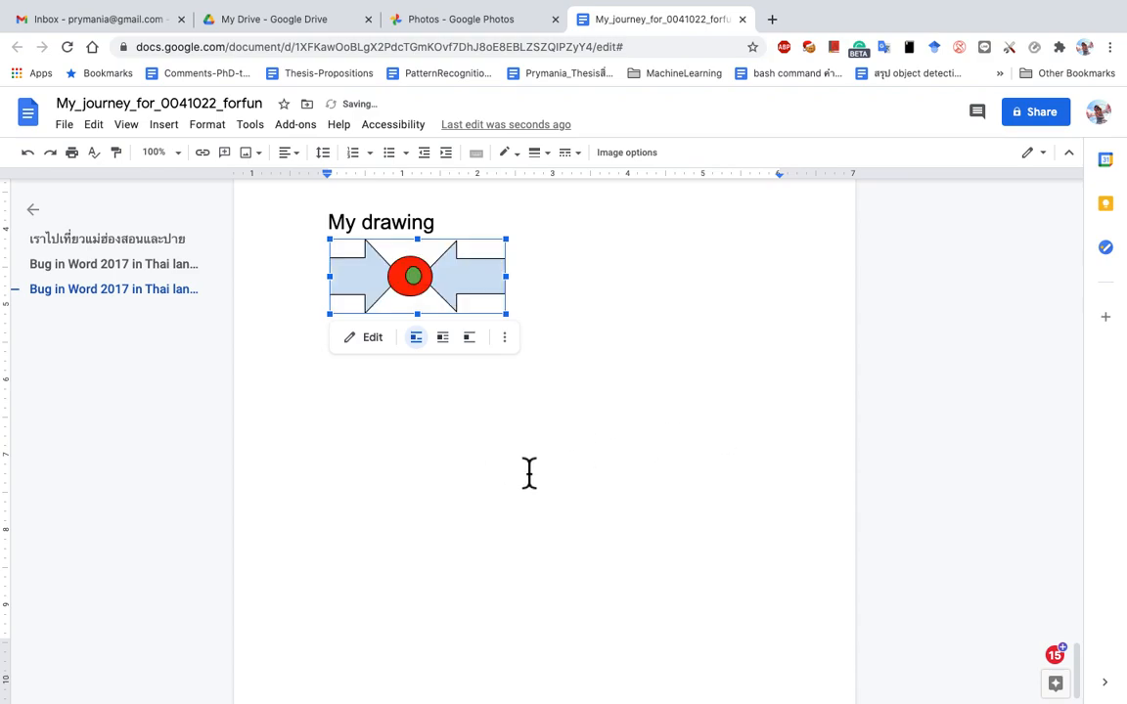
# Insert a page break after the drawing and enter the title "My chart" on the new page
pyautogui.click(528, 473)
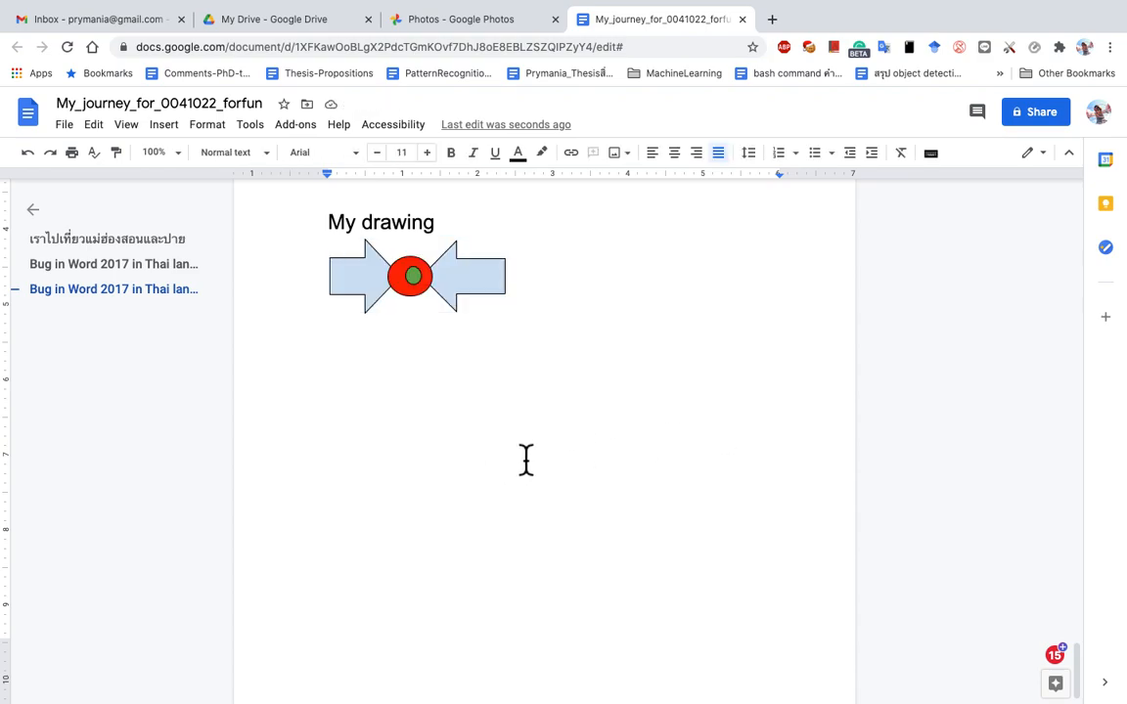
pyautogui.hotkey('ctrl', 'Return')
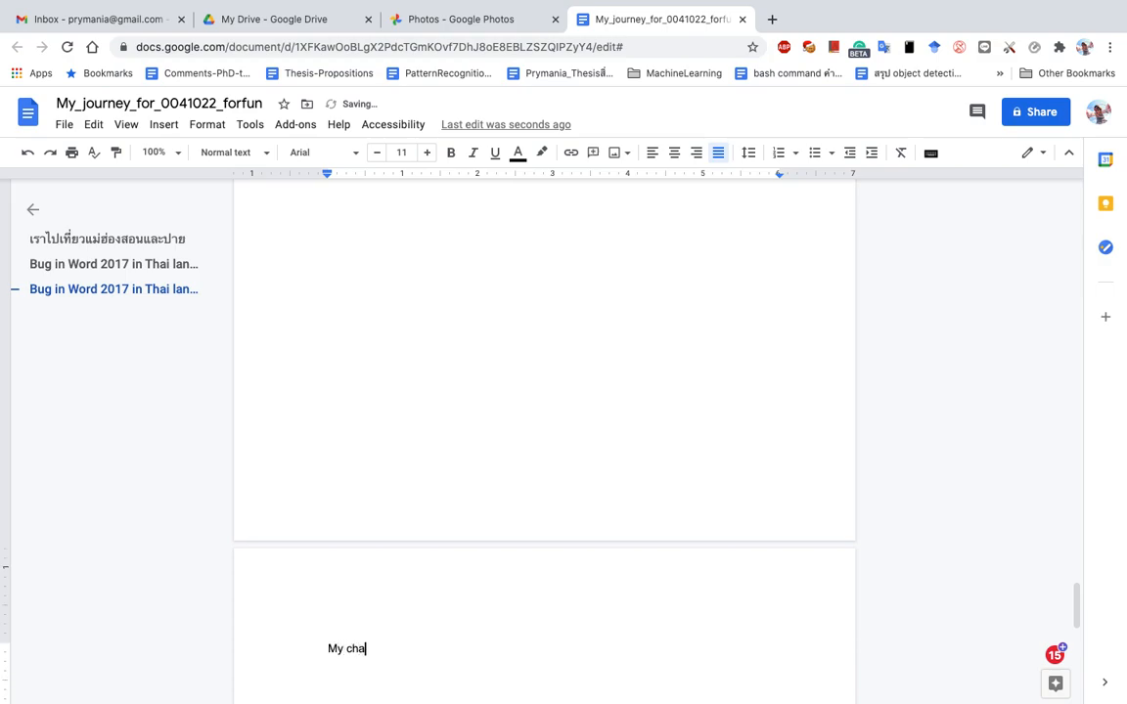
pyautogui.scroll(-3, 352, 314)
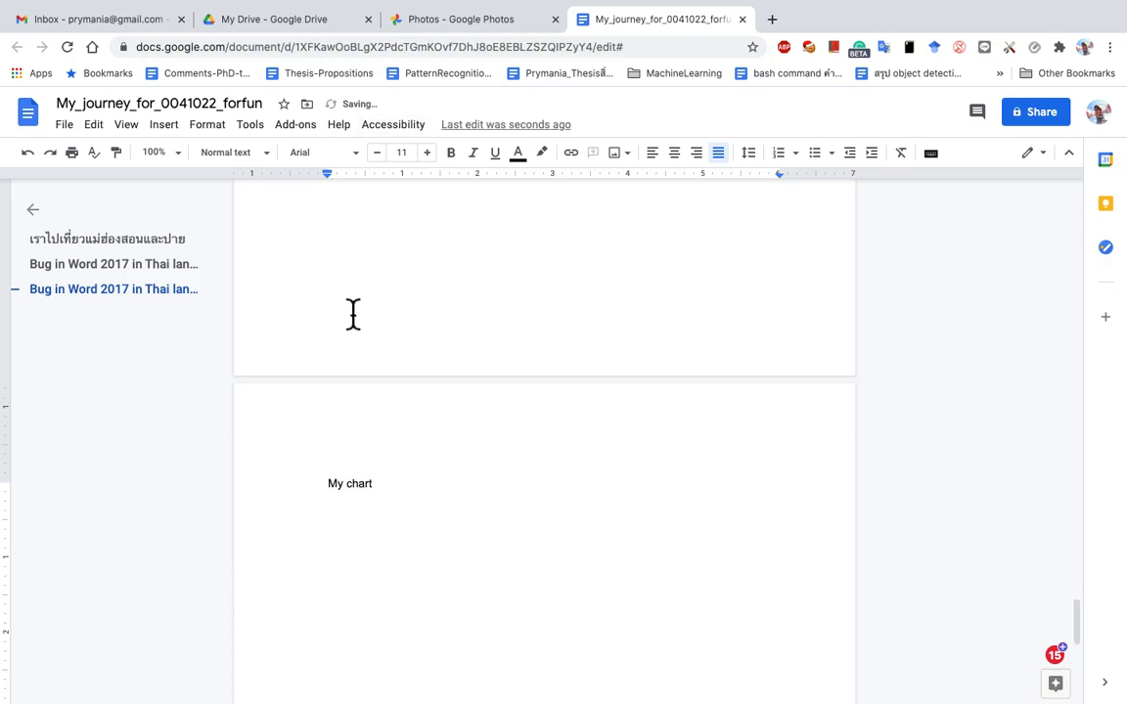
# Insert a bar chart below the "My chart" title
pyautogui.click(165, 128)
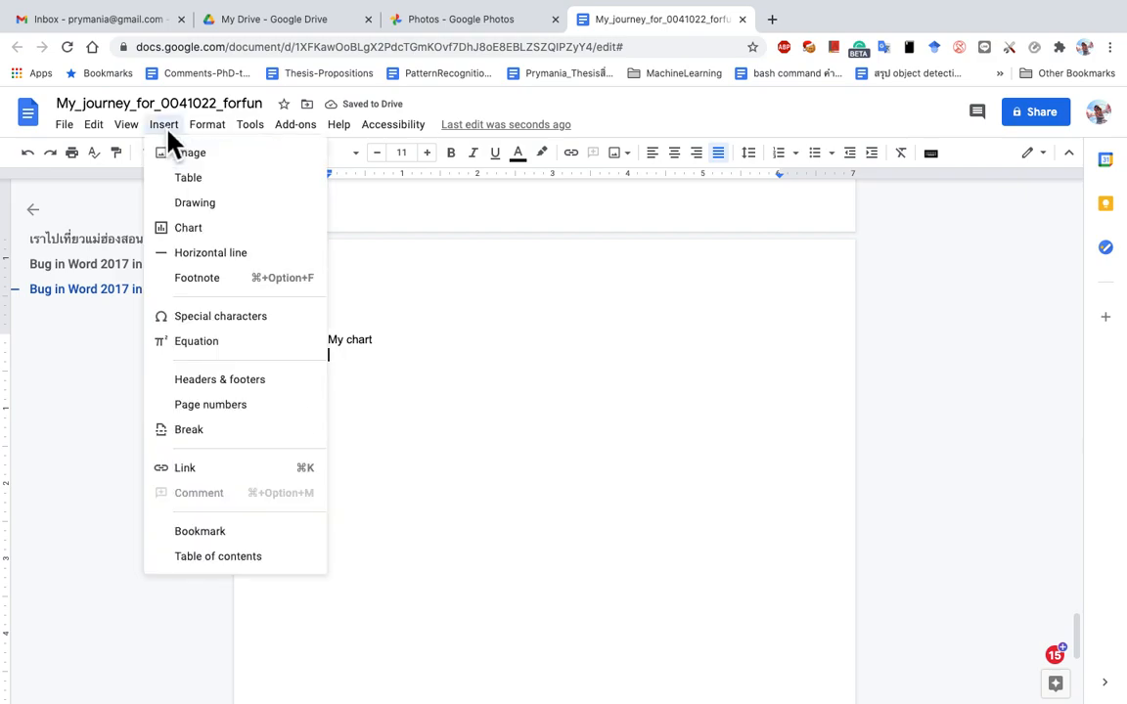
pyautogui.moveTo(216, 234)
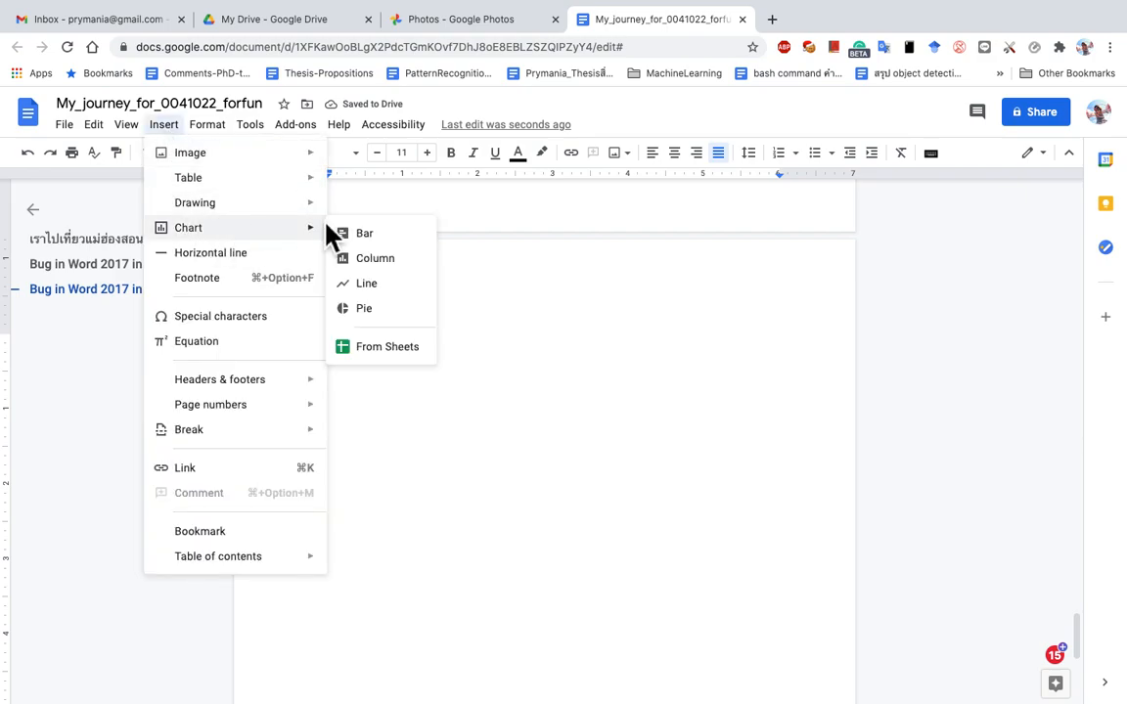
pyautogui.click(382, 237)
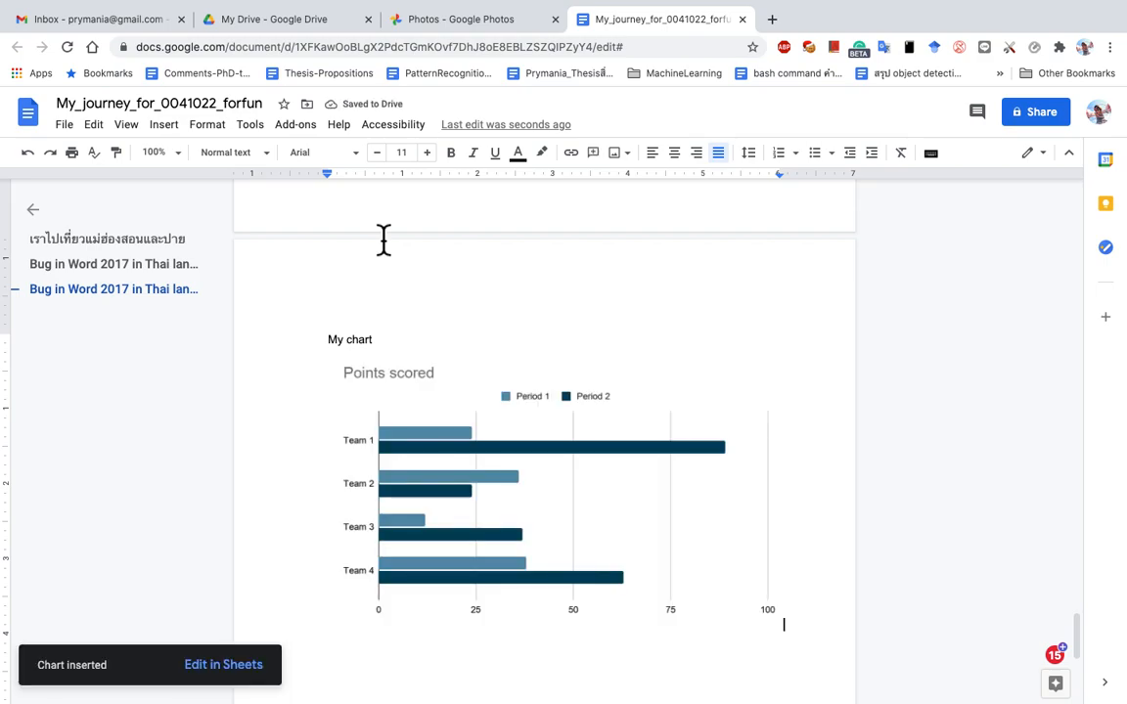
# Select the bar chart and open its linked source spreadsheet in Google Sheets
pyautogui.click(460, 540)
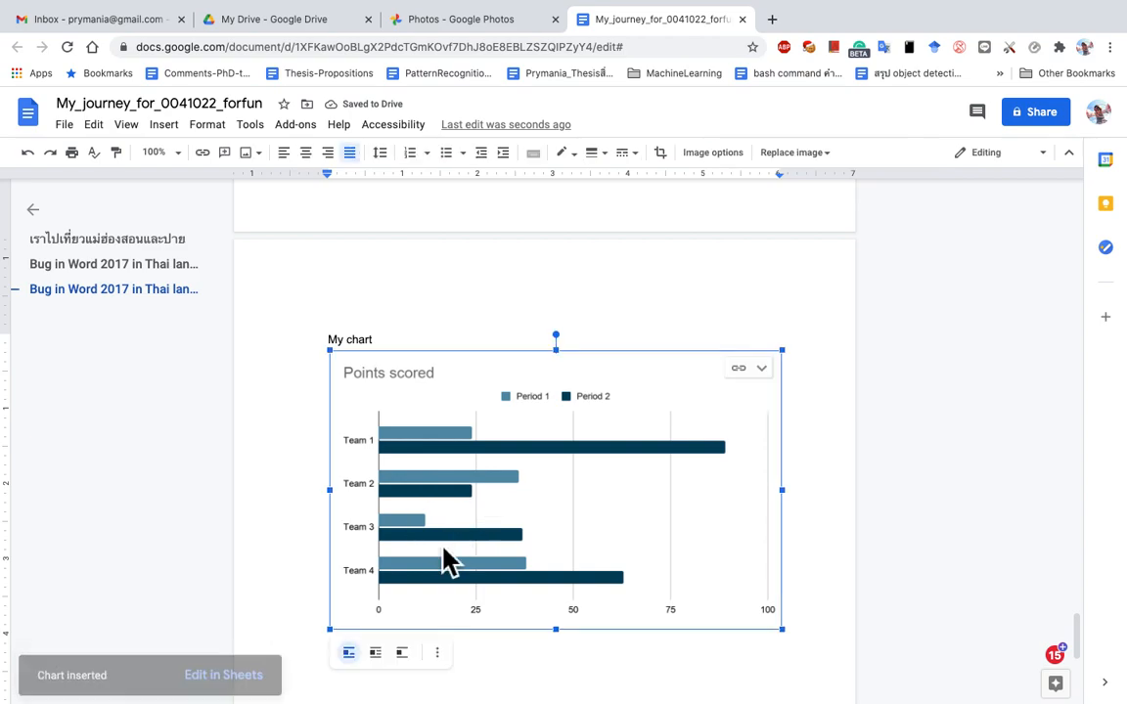
pyautogui.click(440, 652)
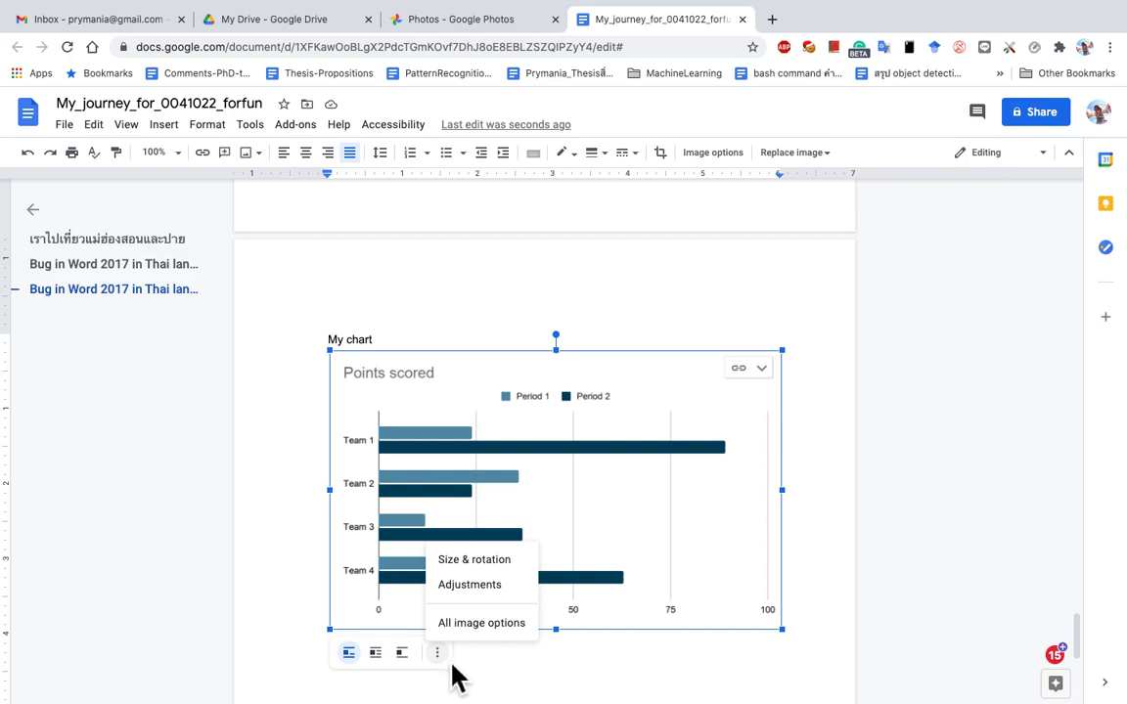
pyautogui.click(375, 546)
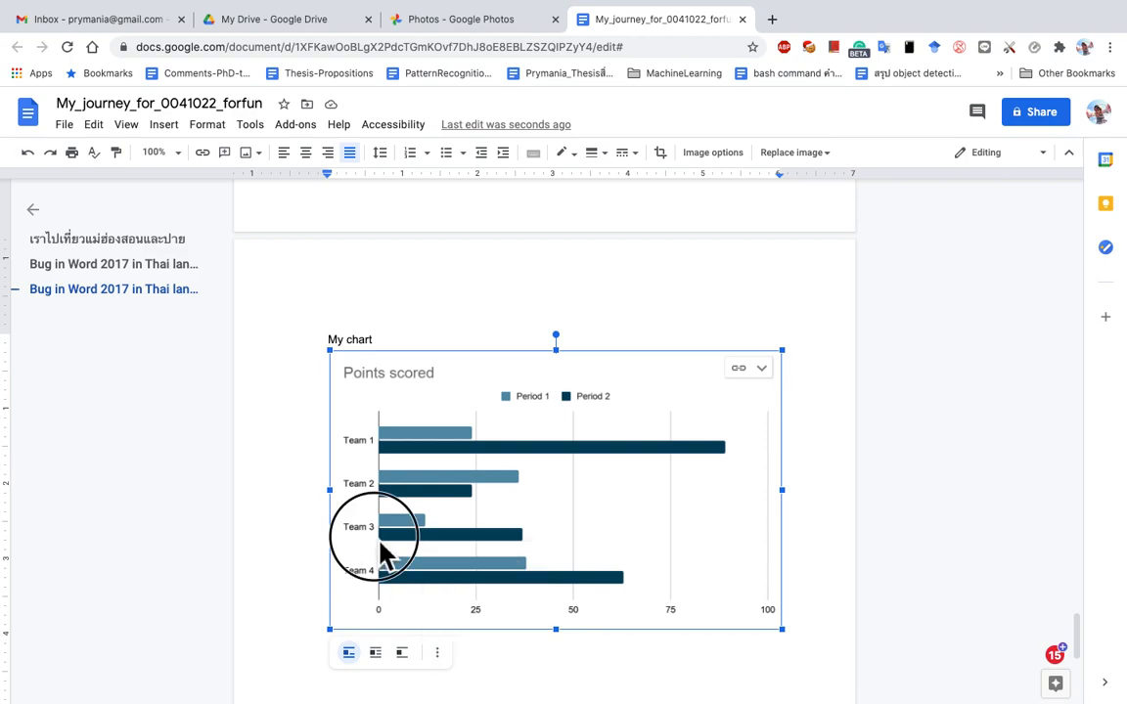
pyautogui.click(437, 652)
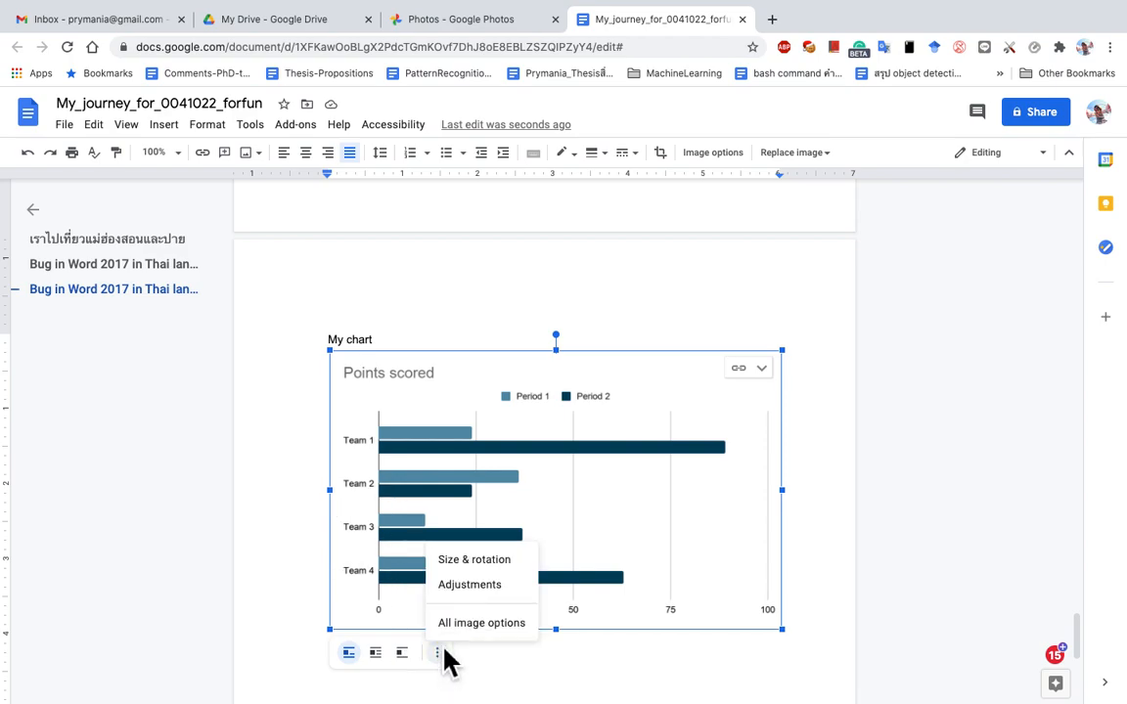
pyautogui.click(761, 368)
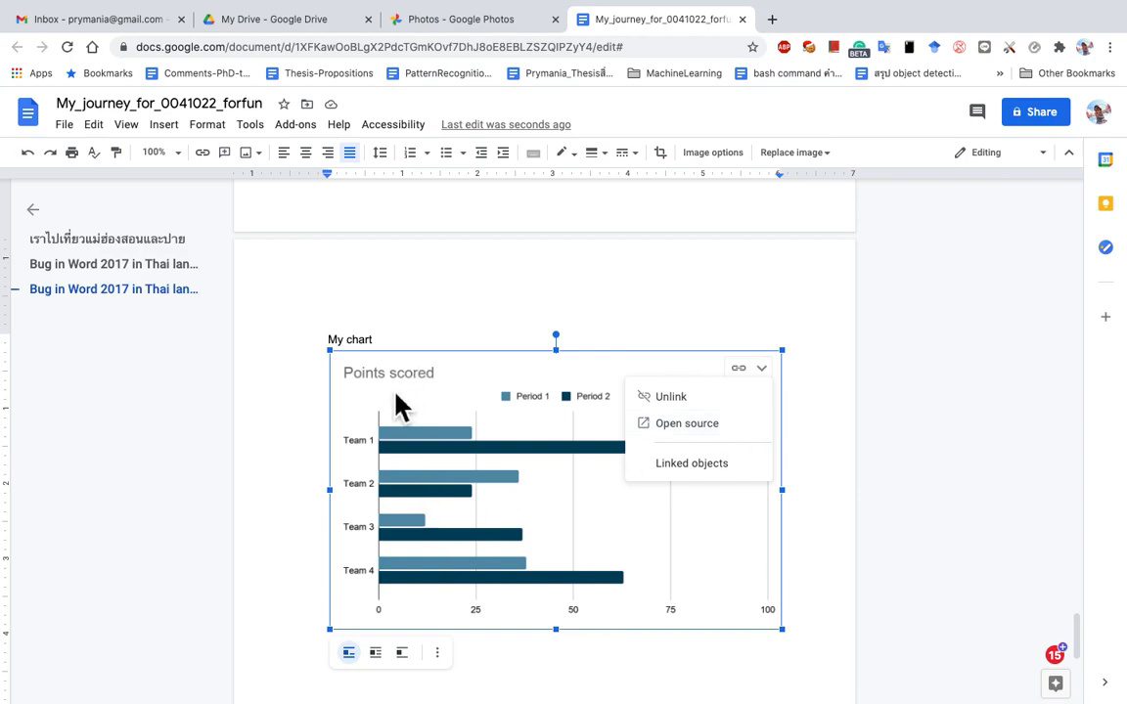
pyautogui.click(702, 430)
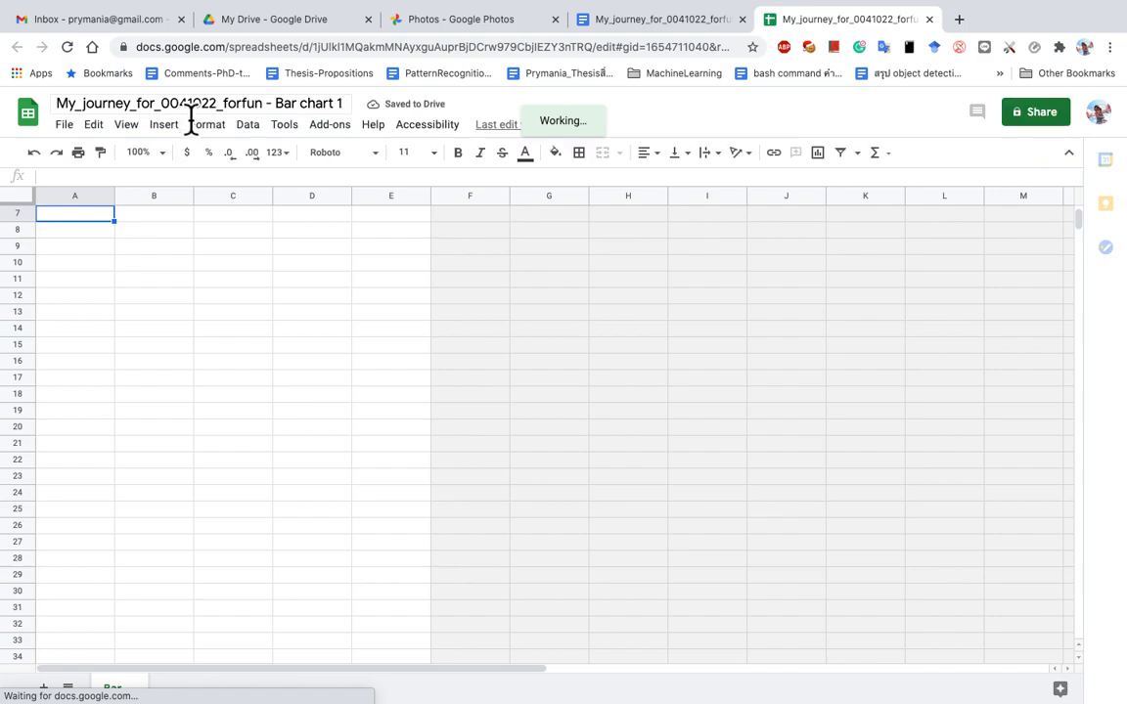
# Check the spreadsheet's title, its bar chart and the source data above the chart
pyautogui.moveTo(338, 103); pyautogui.dragTo(275, 103)
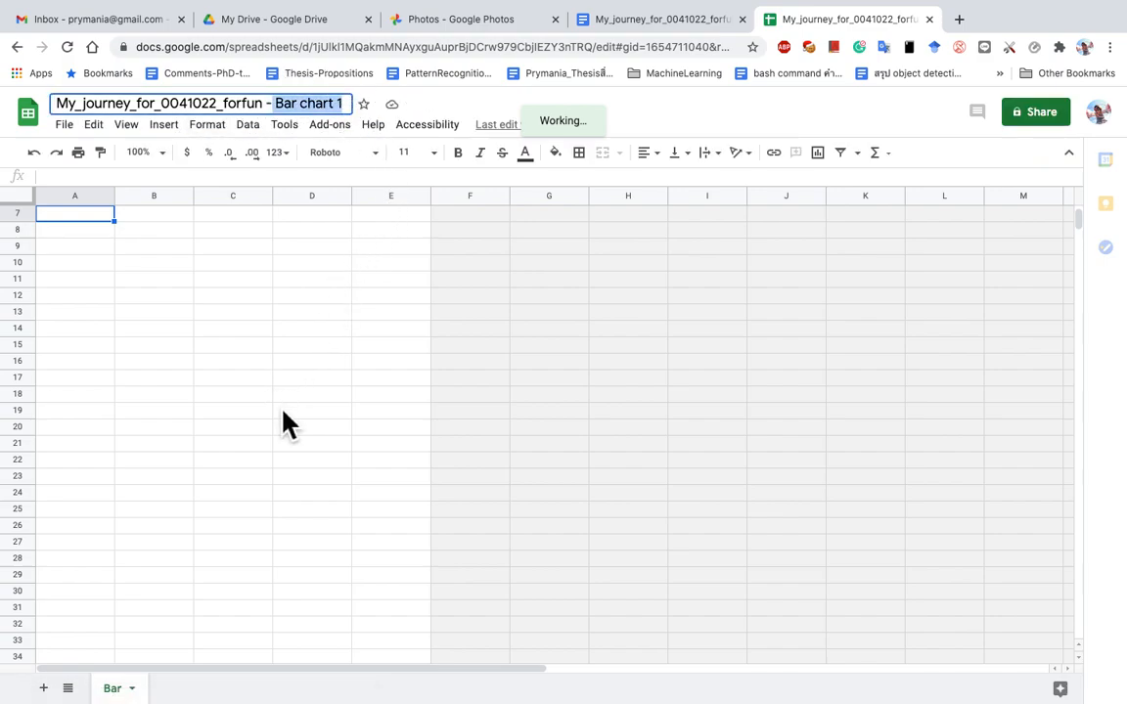
pyautogui.click(255, 455)
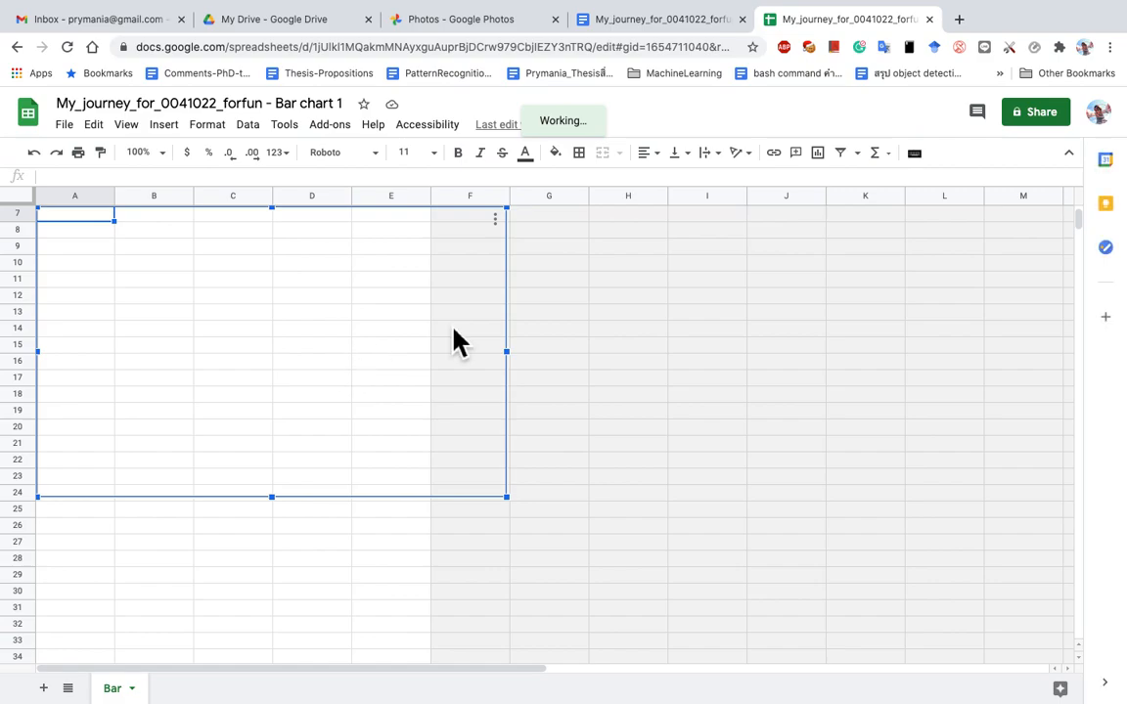
pyautogui.scroll(3, 587, 382)
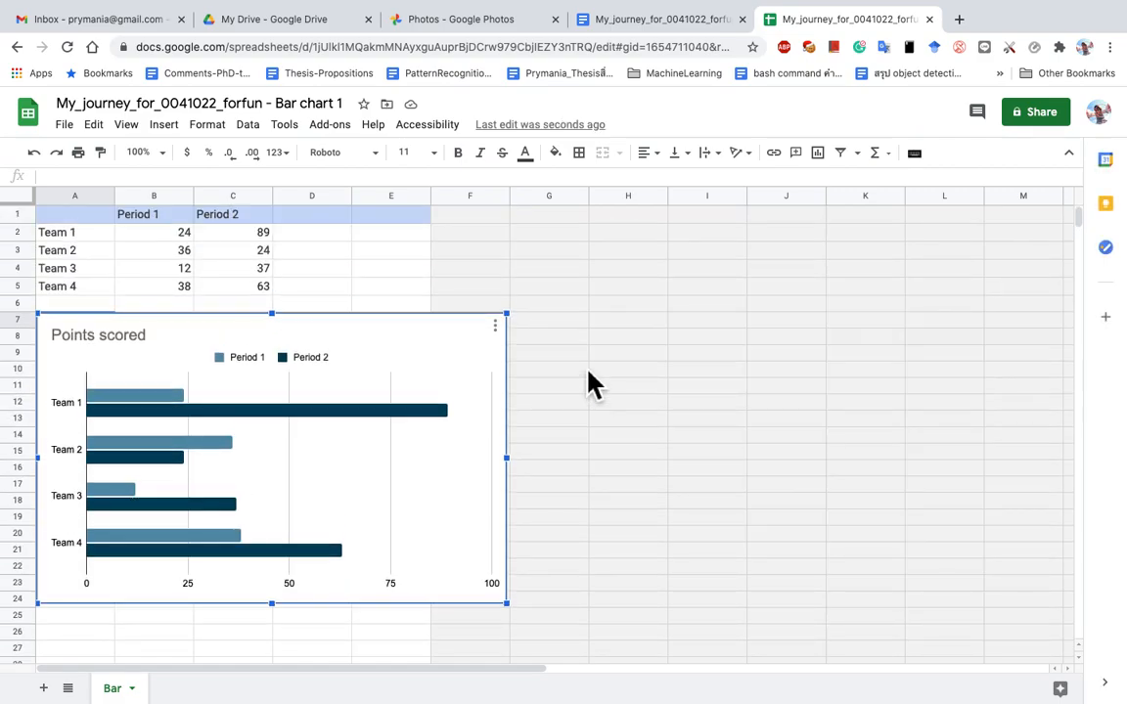
# Rename the row labels "Team 1" and "Team 2" in column A as "Jan" and "Feb"
pyautogui.click(157, 239)
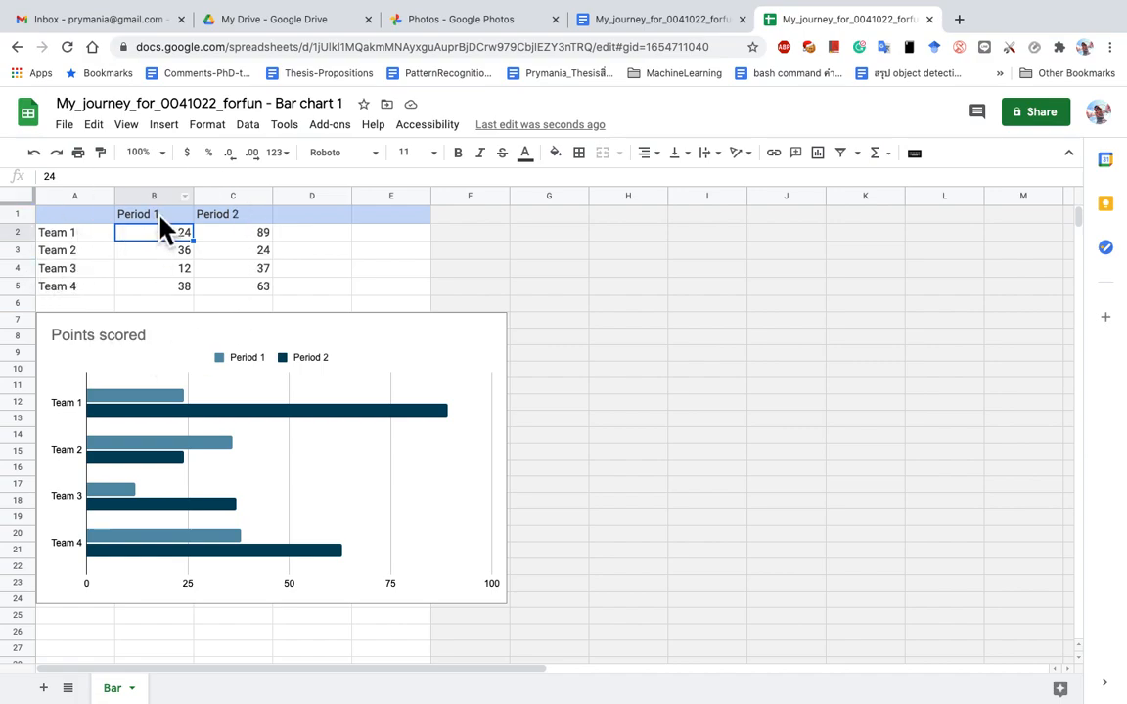
pyautogui.click(94, 240)
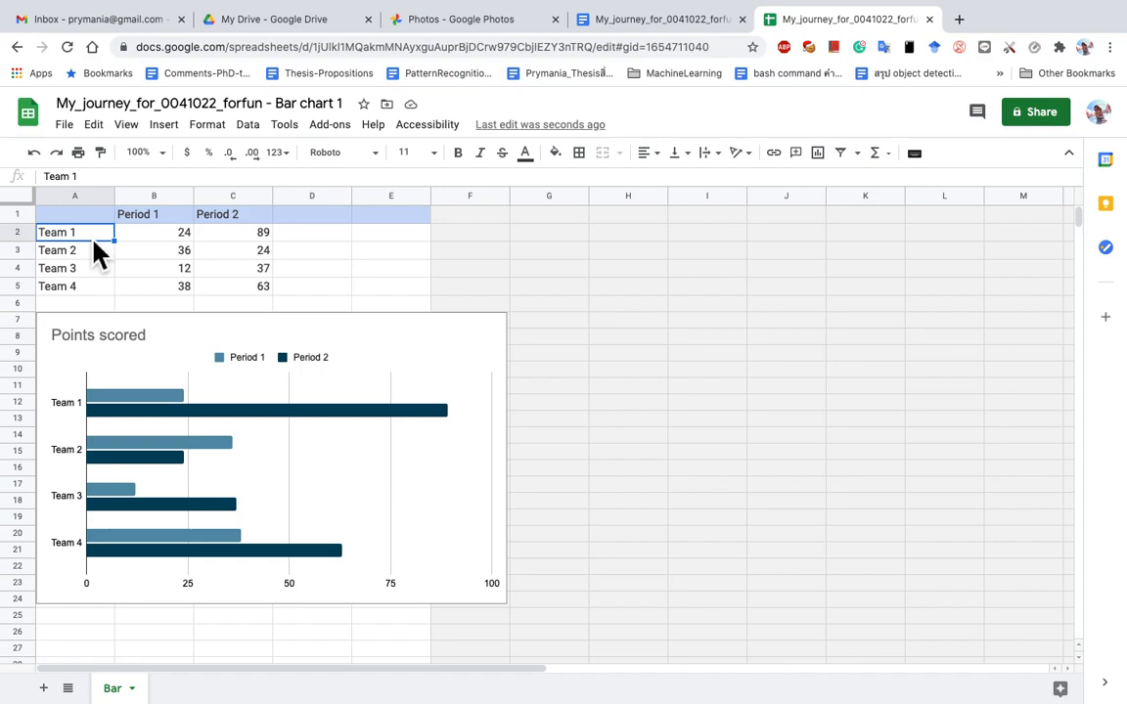
pyautogui.tripleClick(94, 238)
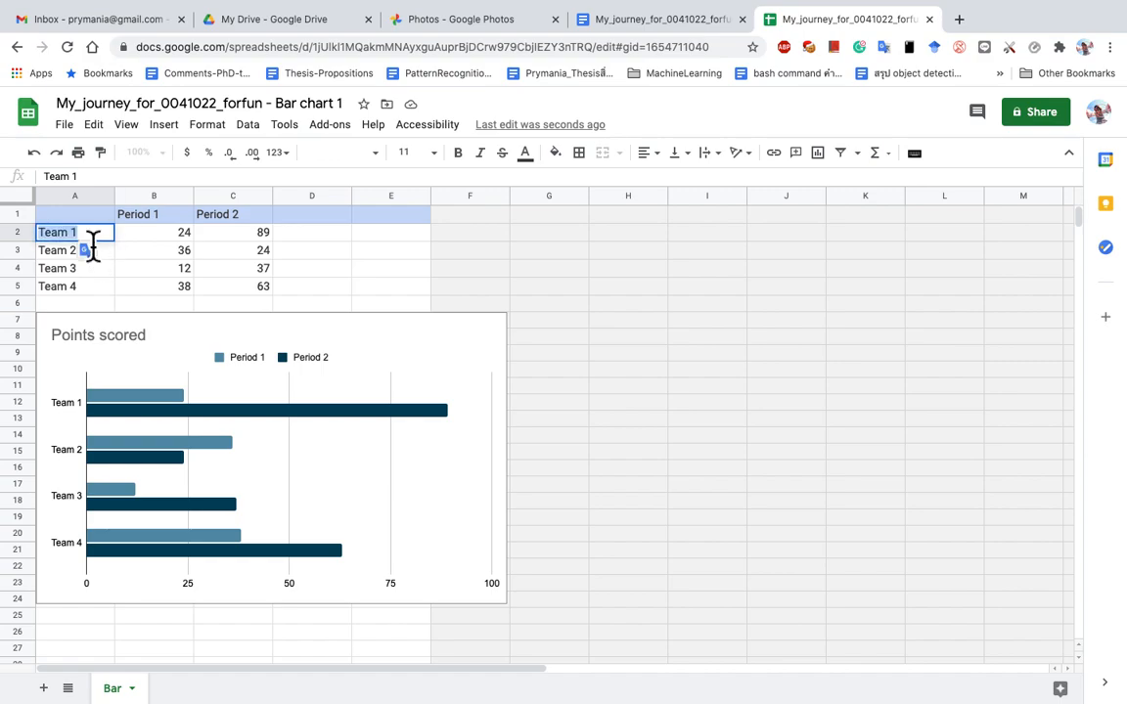
pyautogui.press('BackSpace')
pyautogui.write('๋')
pyautogui.press('BackSpace')
pyautogui.write('Jan')
pyautogui.press('Return')
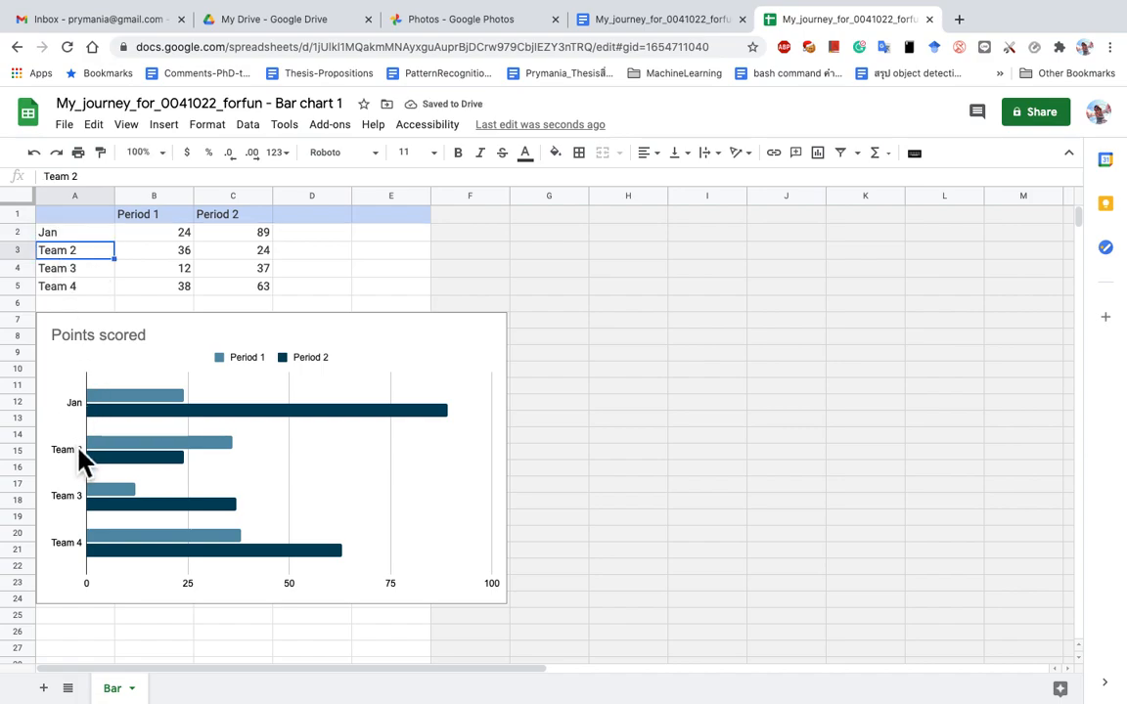
pyautogui.tripleClick(91, 256)
pyautogui.write('Feb')
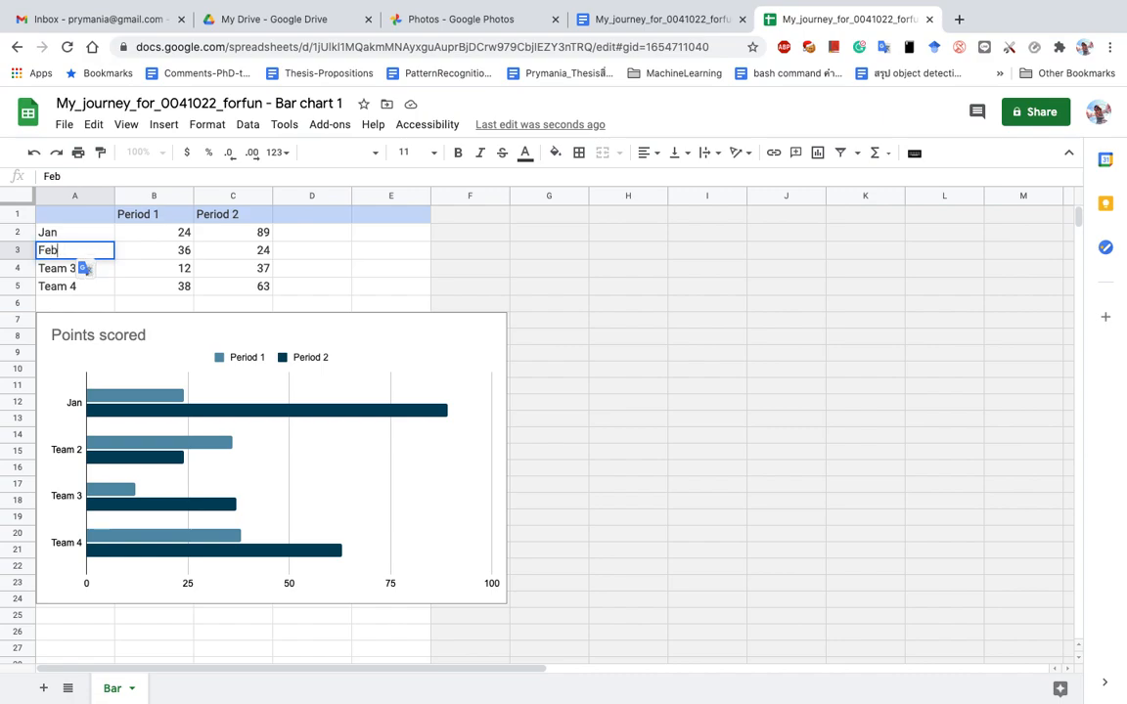
# Rename the row labels "Team 3" and "Team 4" in column A as "Mar" and "April"
pyautogui.click(67, 273)
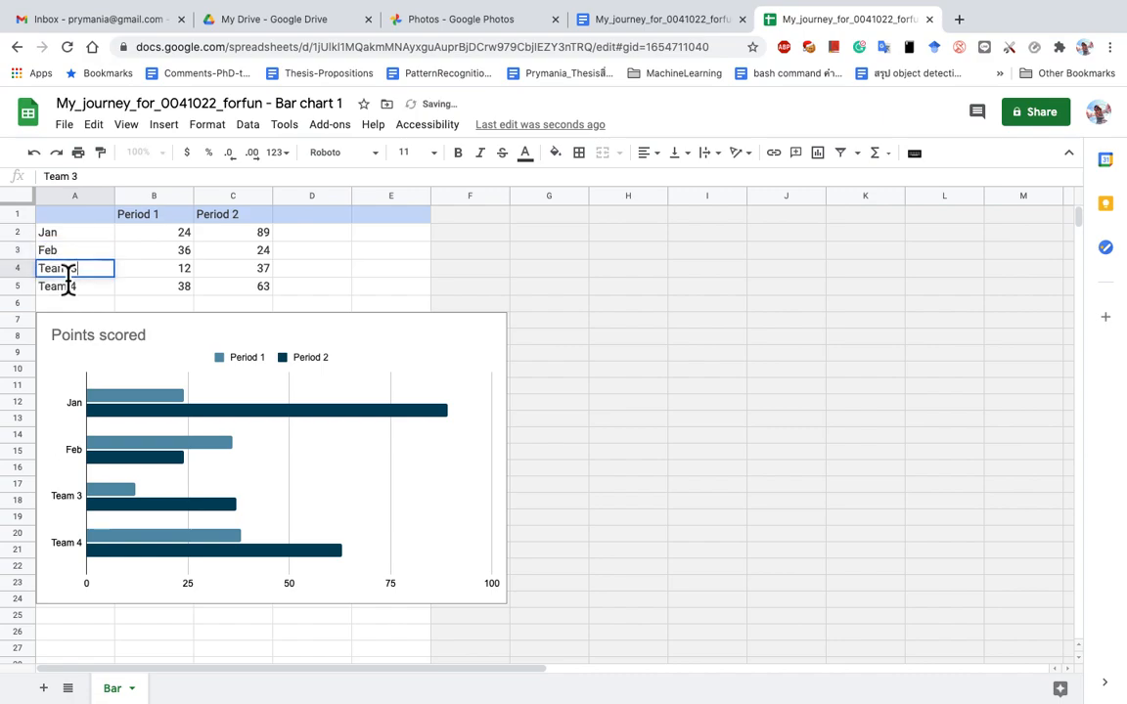
pyautogui.tripleClick(67, 273)
pyautogui.write('Mara')
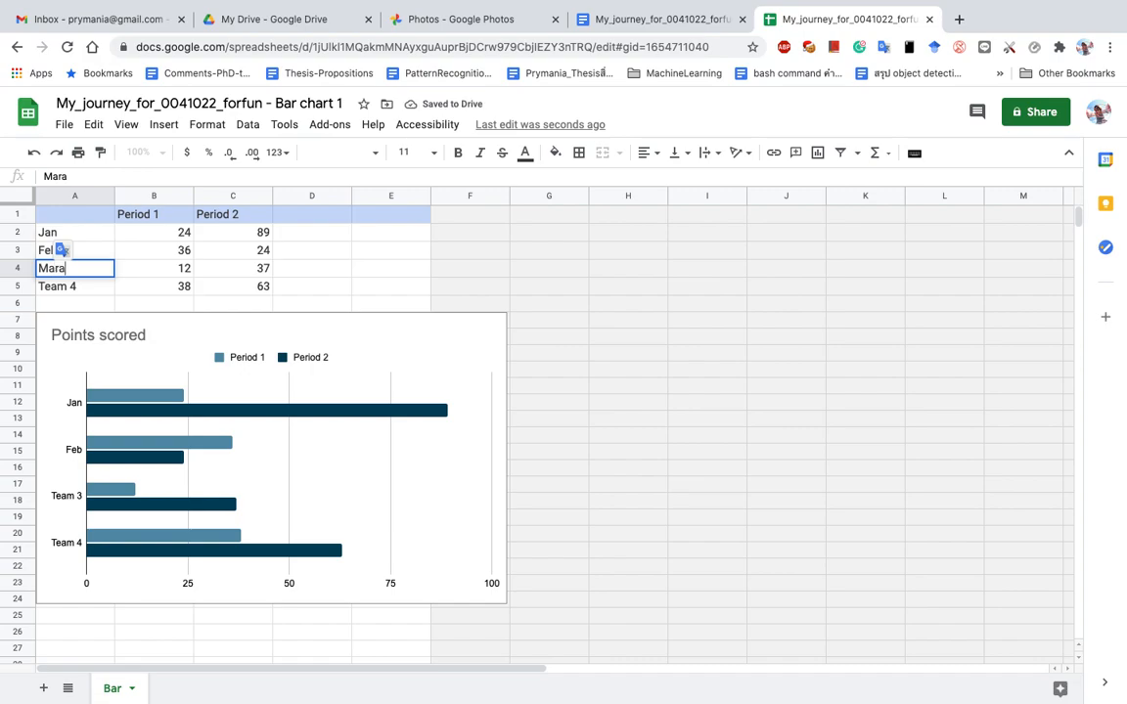
pyautogui.press('BackSpace')
pyautogui.click(80, 289)
pyautogui.tripleClick(80, 289)
pyautogui.write('April')
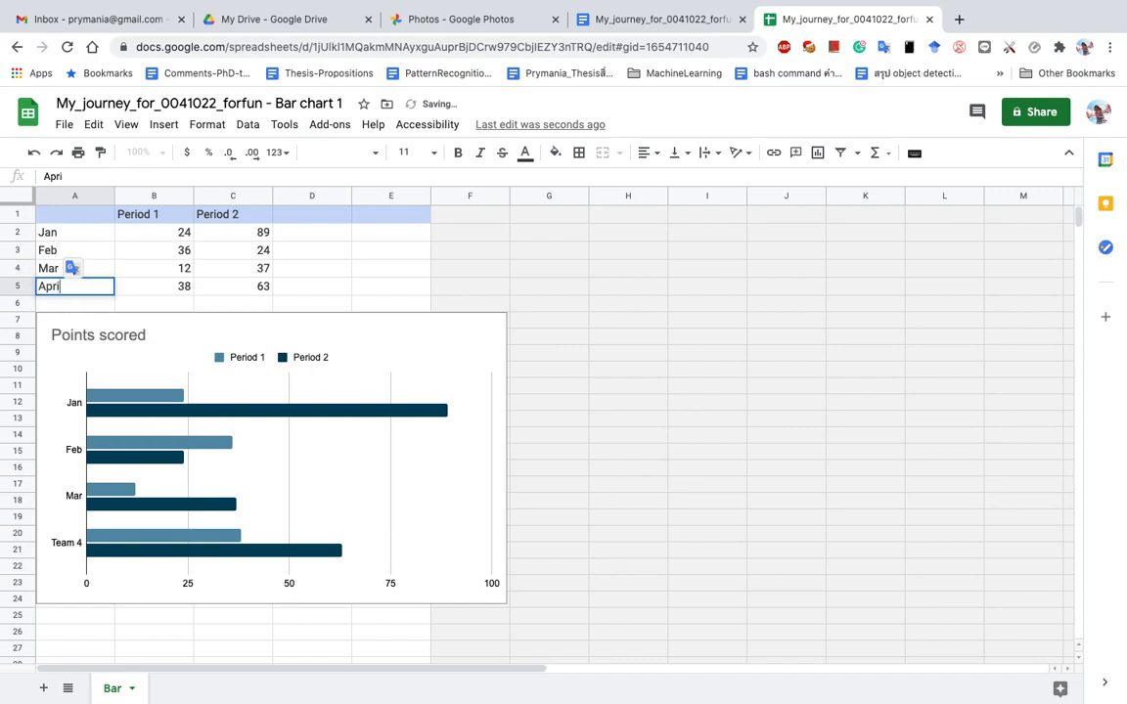
# Rename the column headers "Period 1" and "Period 2" as "Food" and "Shopping"
pyautogui.click(151, 216)
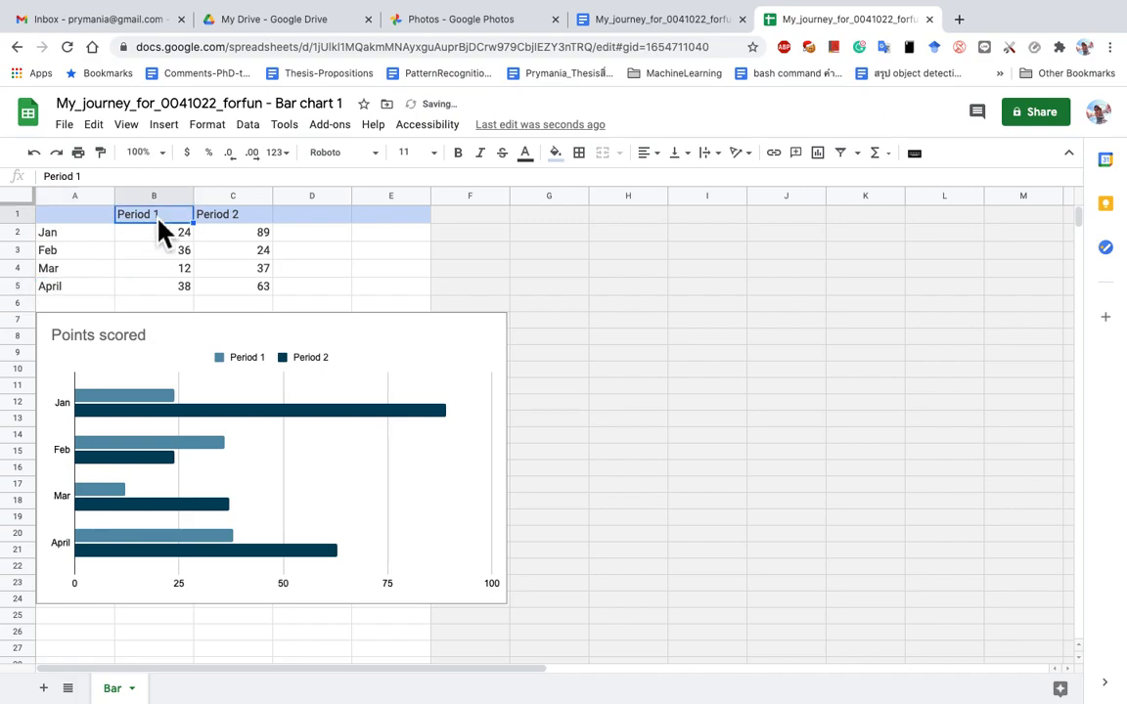
pyautogui.doubleClick(153, 221)
pyautogui.moveTo(182, 221); pyautogui.dragTo(83, 225)
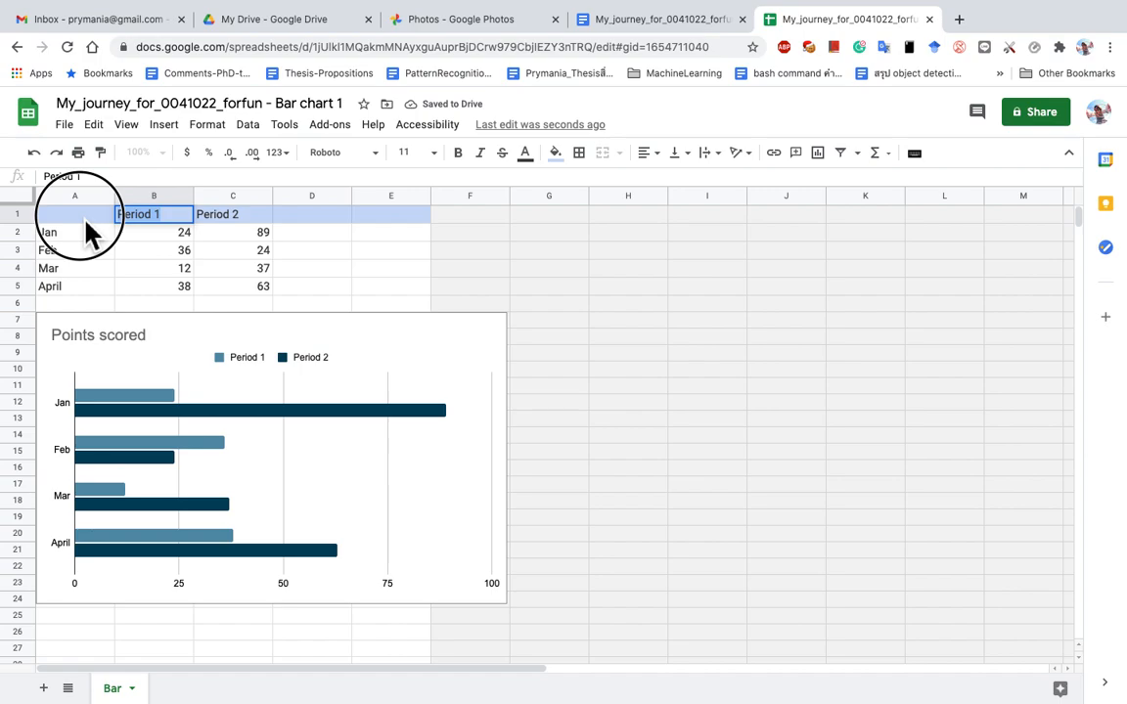
pyautogui.write('Food')
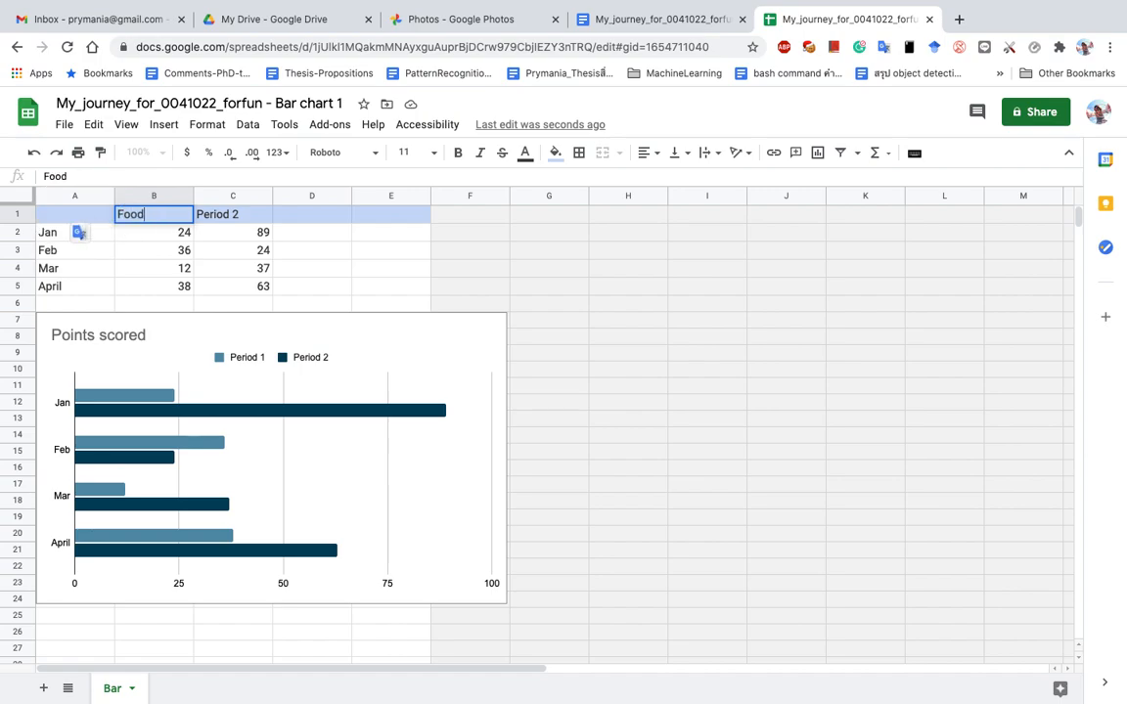
pyautogui.click(227, 219)
pyautogui.doubleClick(262, 217)
pyautogui.moveTo(262, 217); pyautogui.dragTo(196, 216)
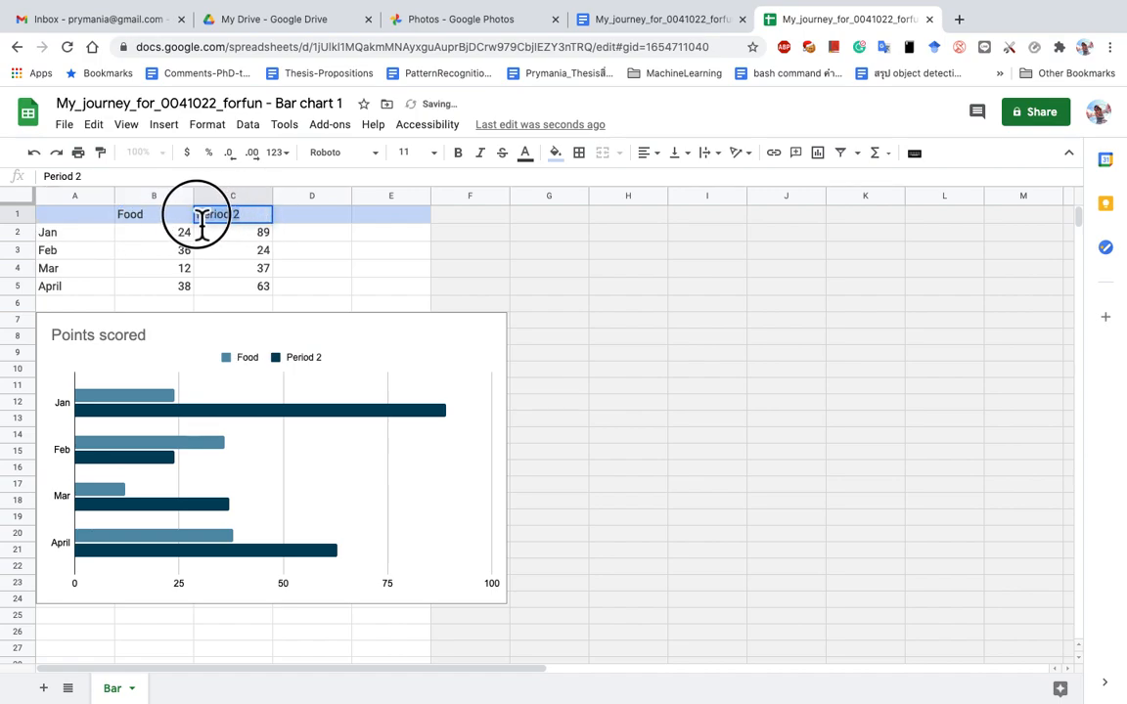
pyautogui.write('Shopping')
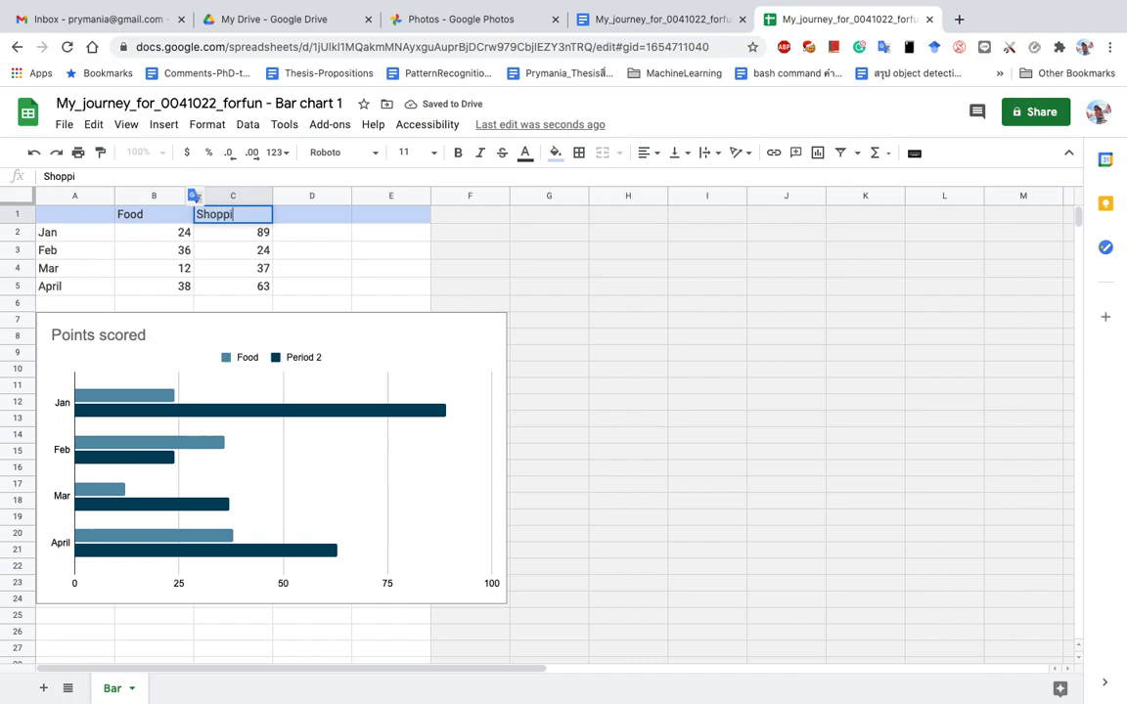
# Set the Food values for Jan and Feb to 30 and 20
pyautogui.click(173, 237)
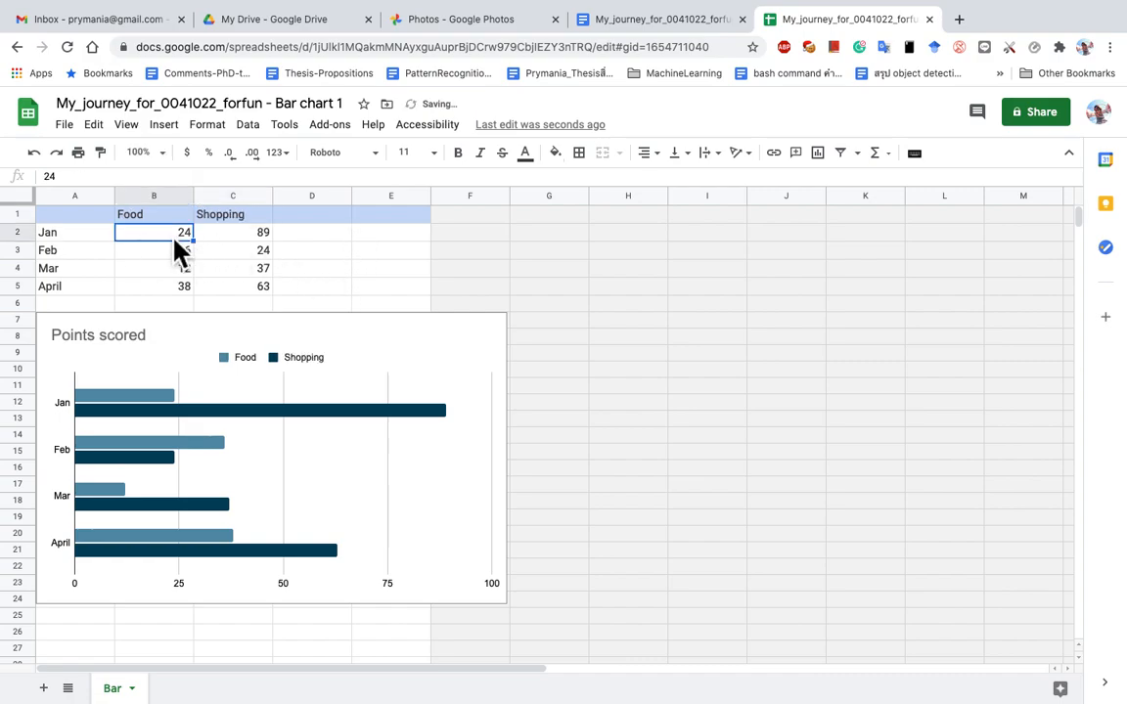
pyautogui.write('30')
pyautogui.press('Return')
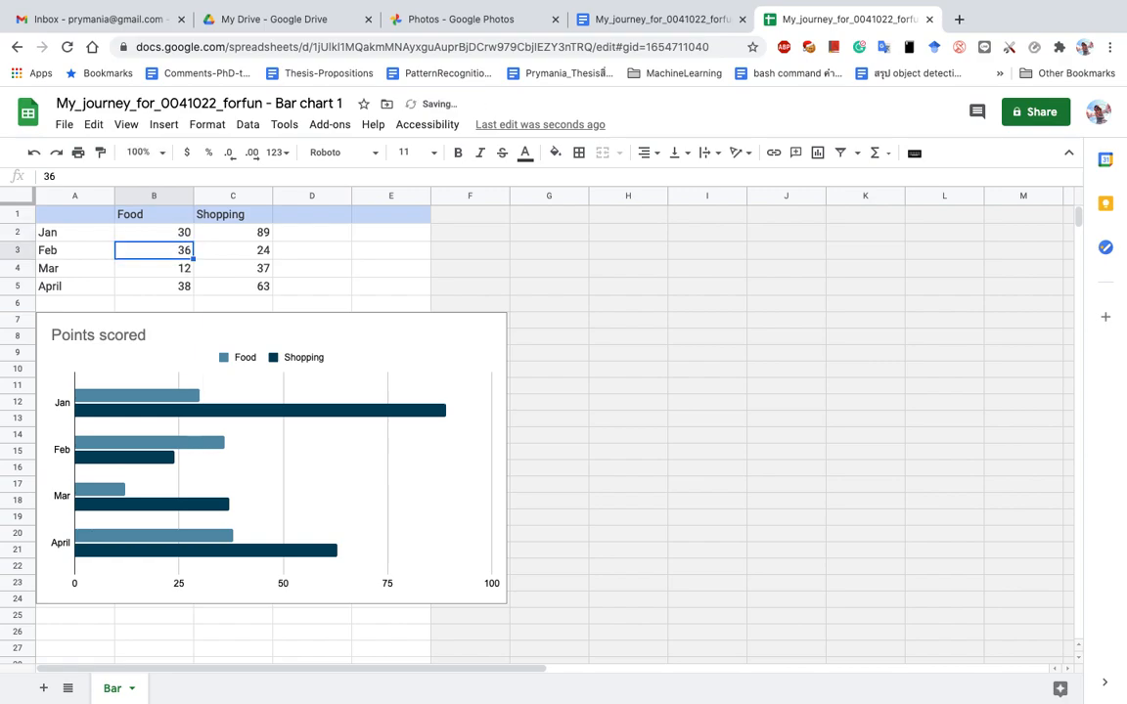
pyautogui.write('20')
pyautogui.press('Return')
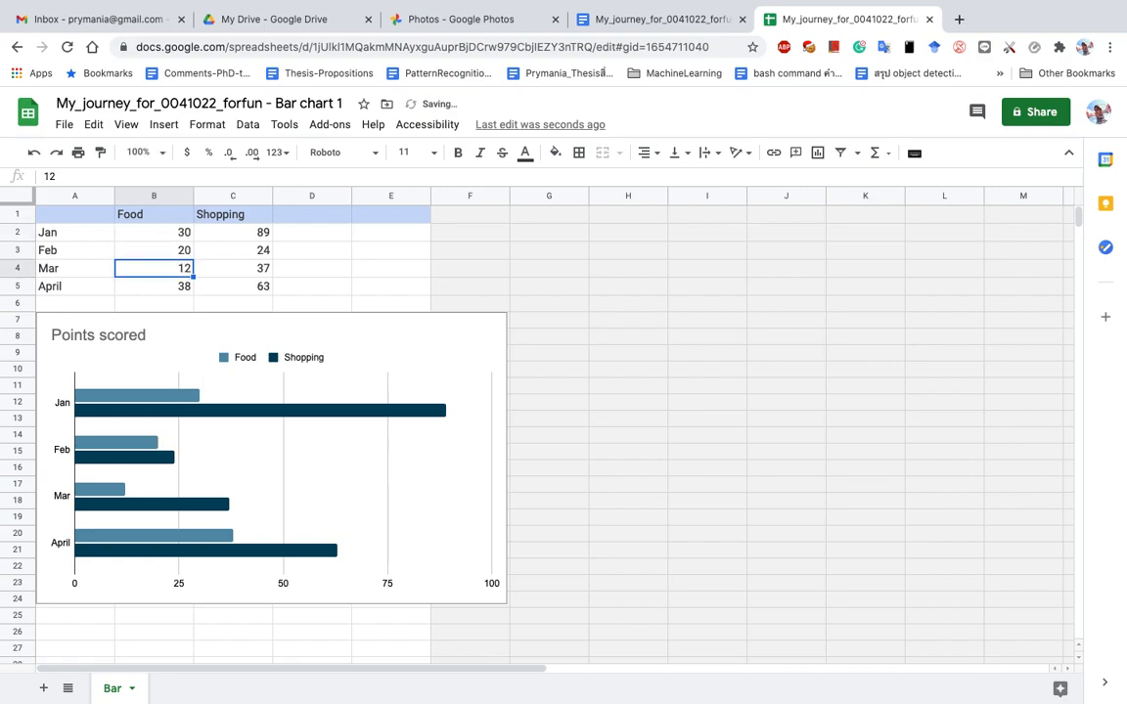
pyautogui.write('300')
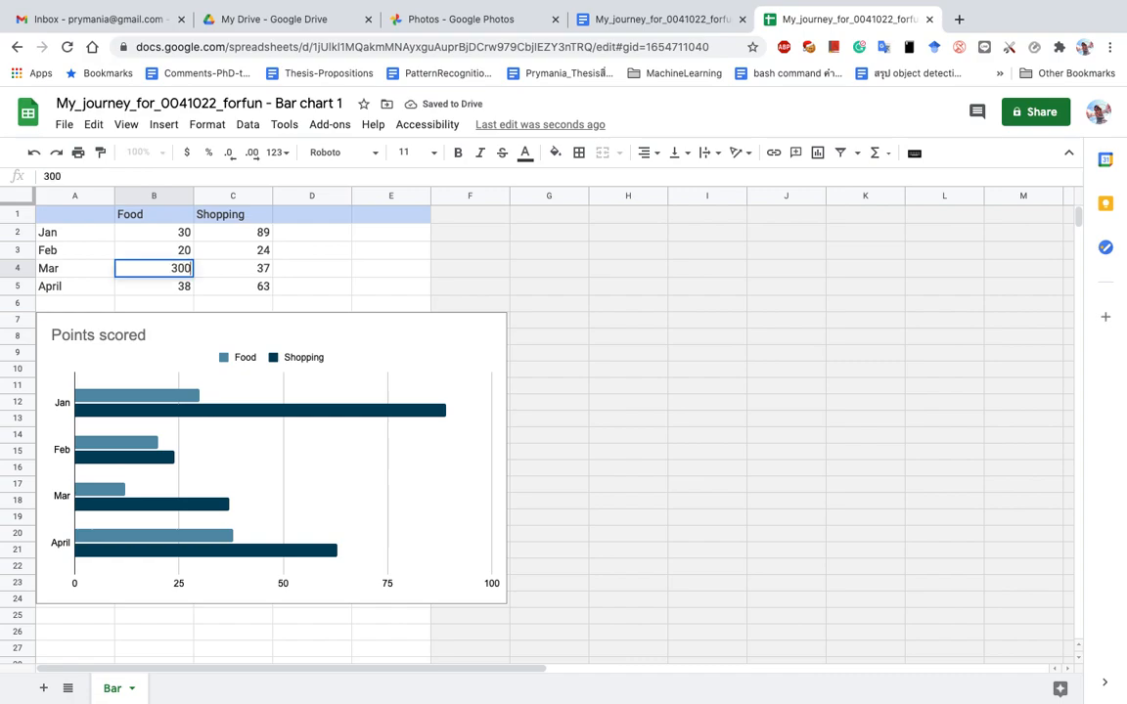
pyautogui.press('Return')
pyautogui.press('Up')
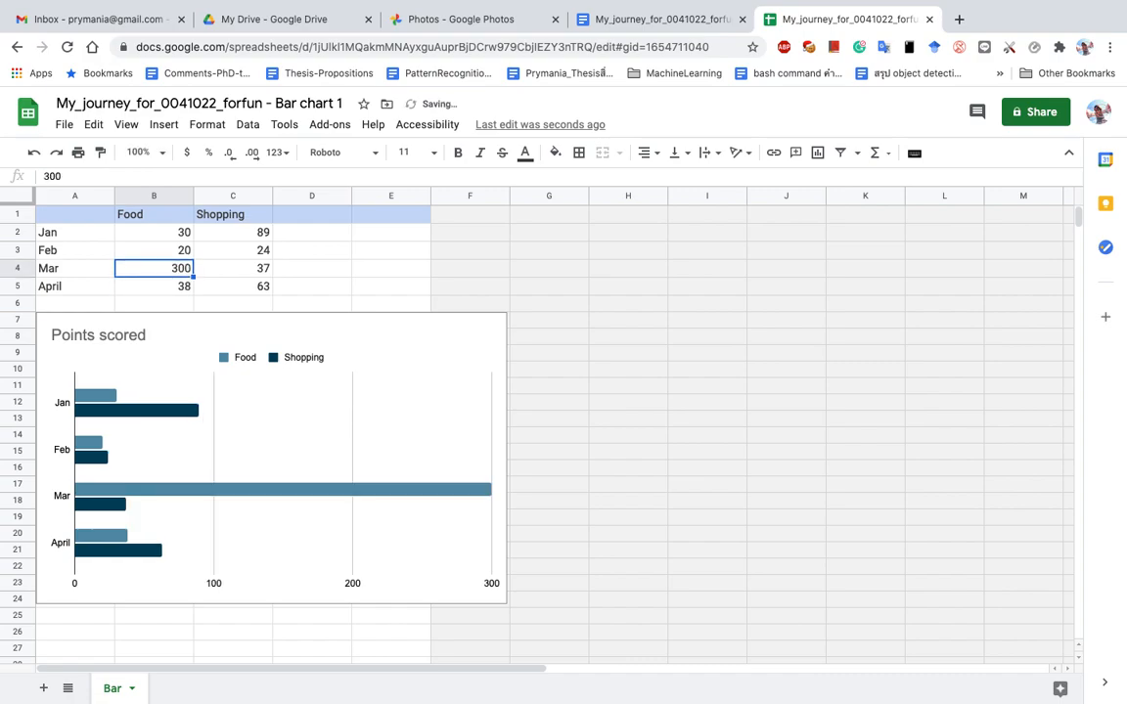
# Set the Food values for Mar and April to 40 and 35
pyautogui.write('40')
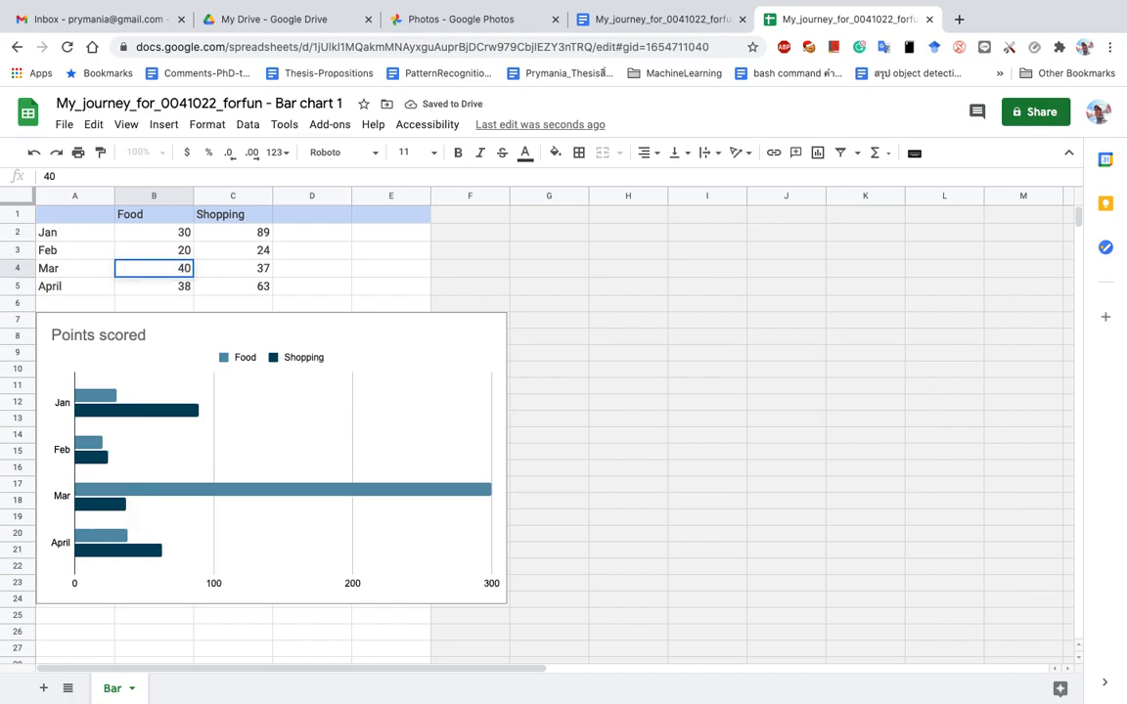
pyautogui.press('Return')
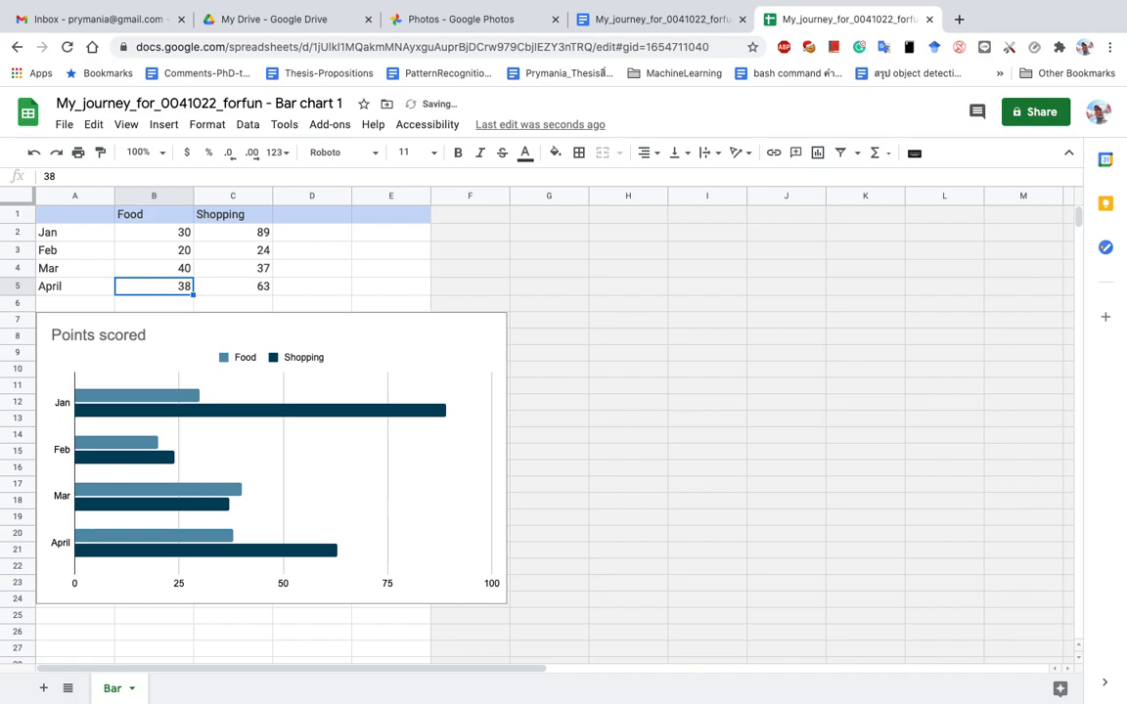
pyautogui.write('35')
pyautogui.press('Return')
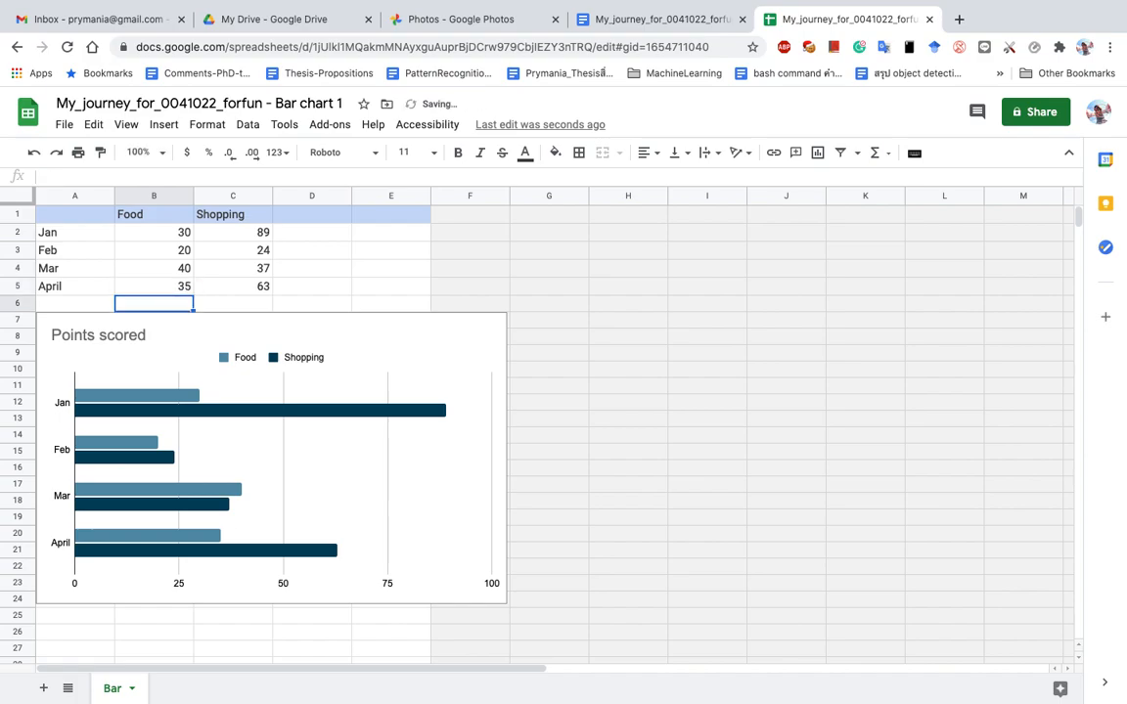
# Set the Shopping value for Jan to 50
pyautogui.click(270, 238)
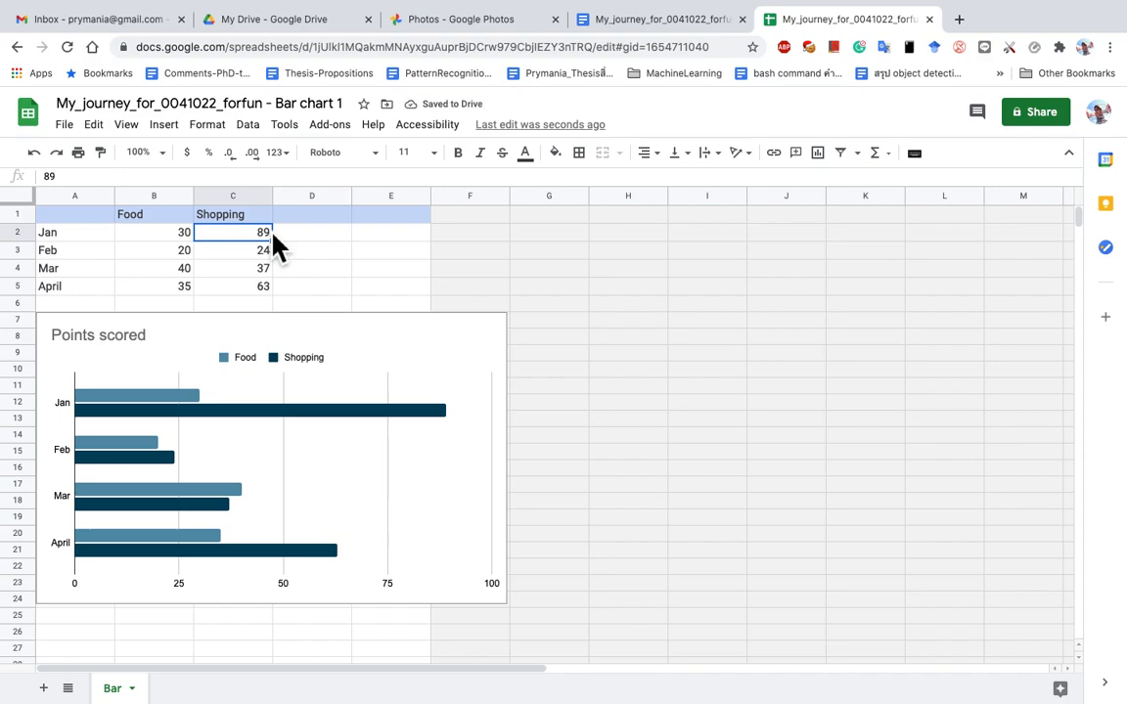
pyautogui.write('50')
pyautogui.press('Return')
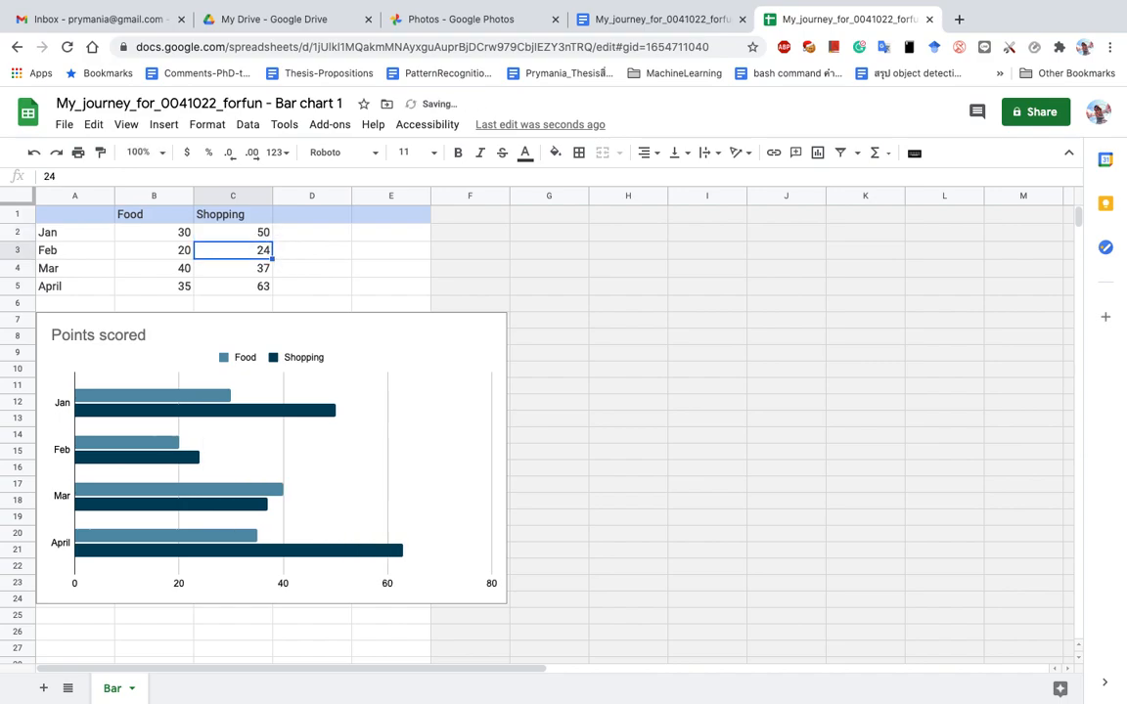
# Edit the bar chart and change it to the suggested column chart for the range A1:C5
pyautogui.click(354, 358)
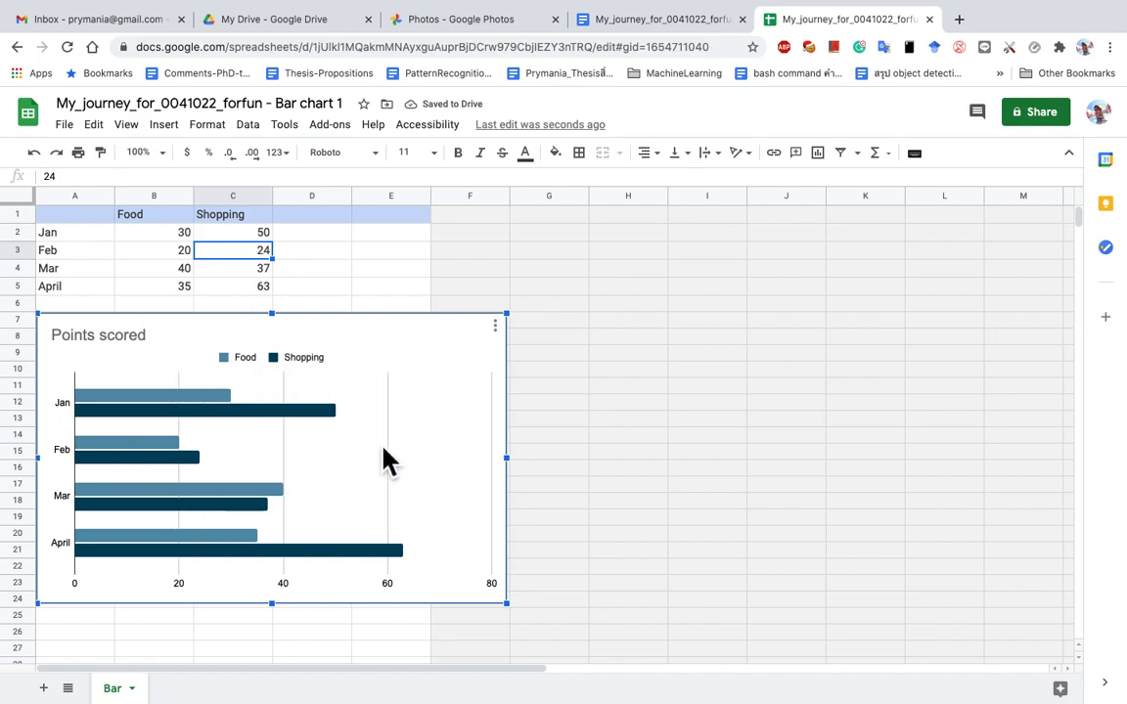
pyautogui.click(495, 326)
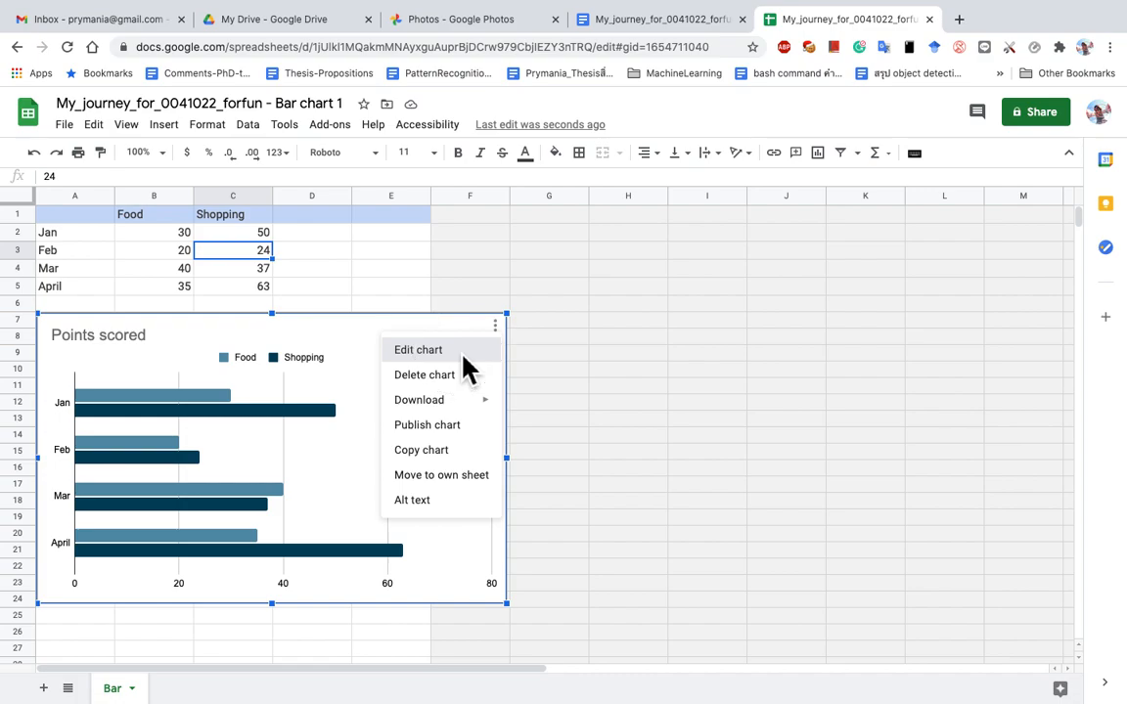
pyautogui.click(464, 354)
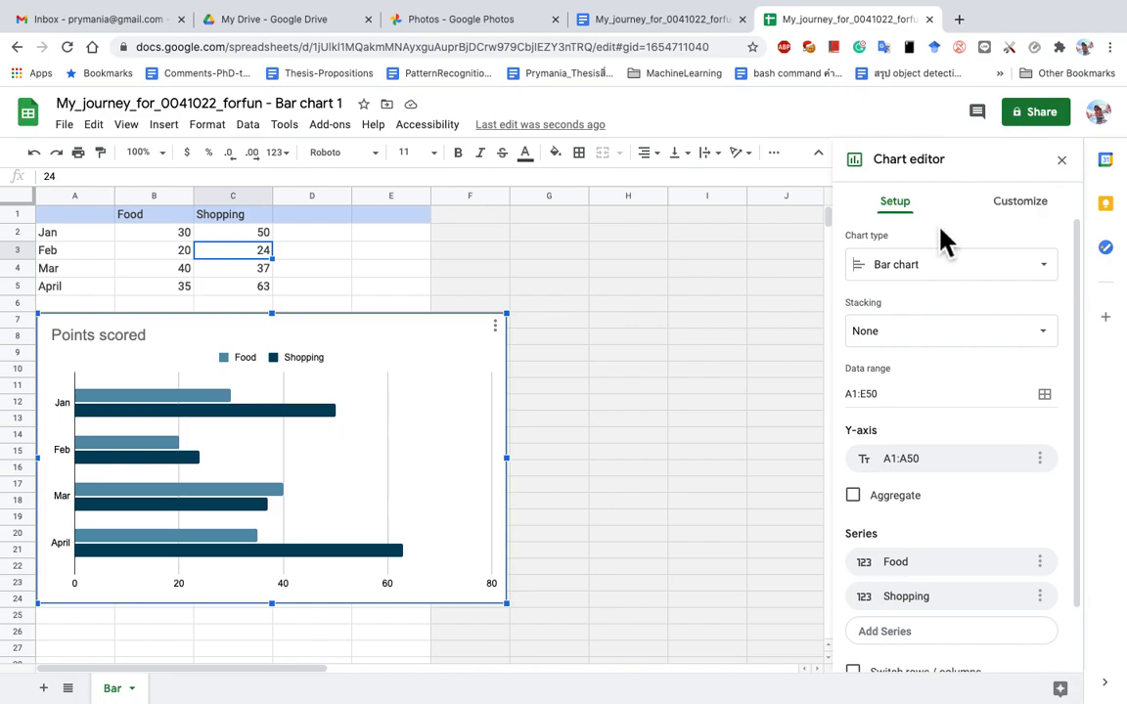
pyautogui.click(900, 266)
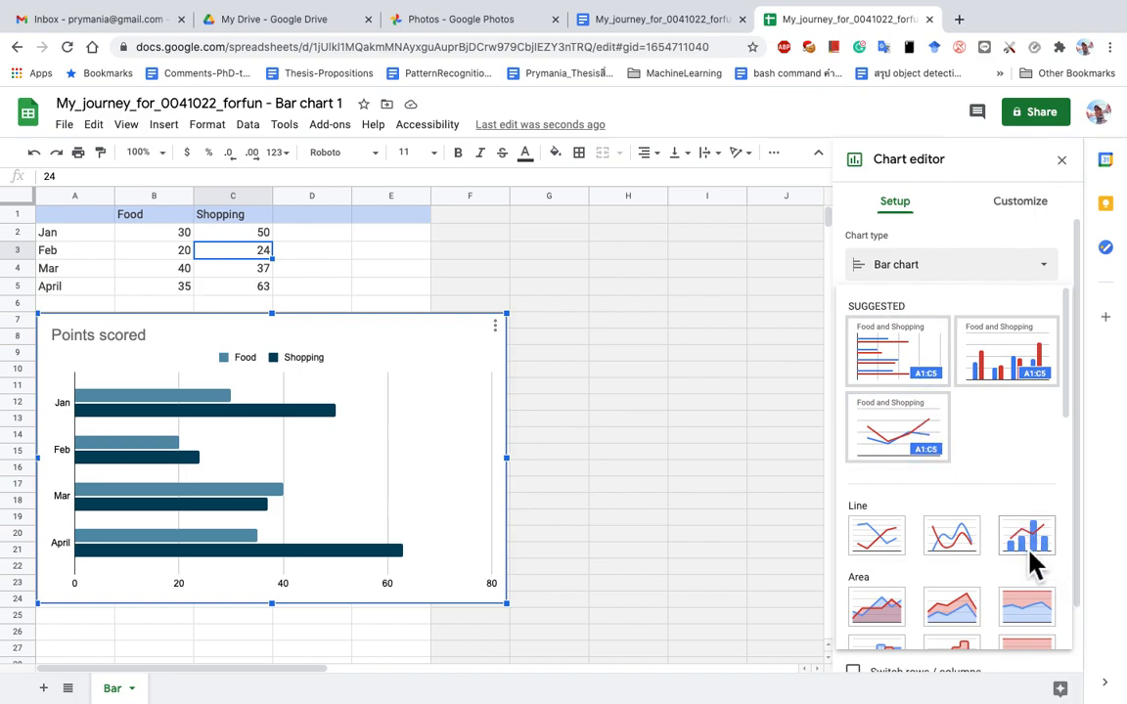
pyautogui.scroll(-1, 1039, 501)
pyautogui.click(1015, 372)
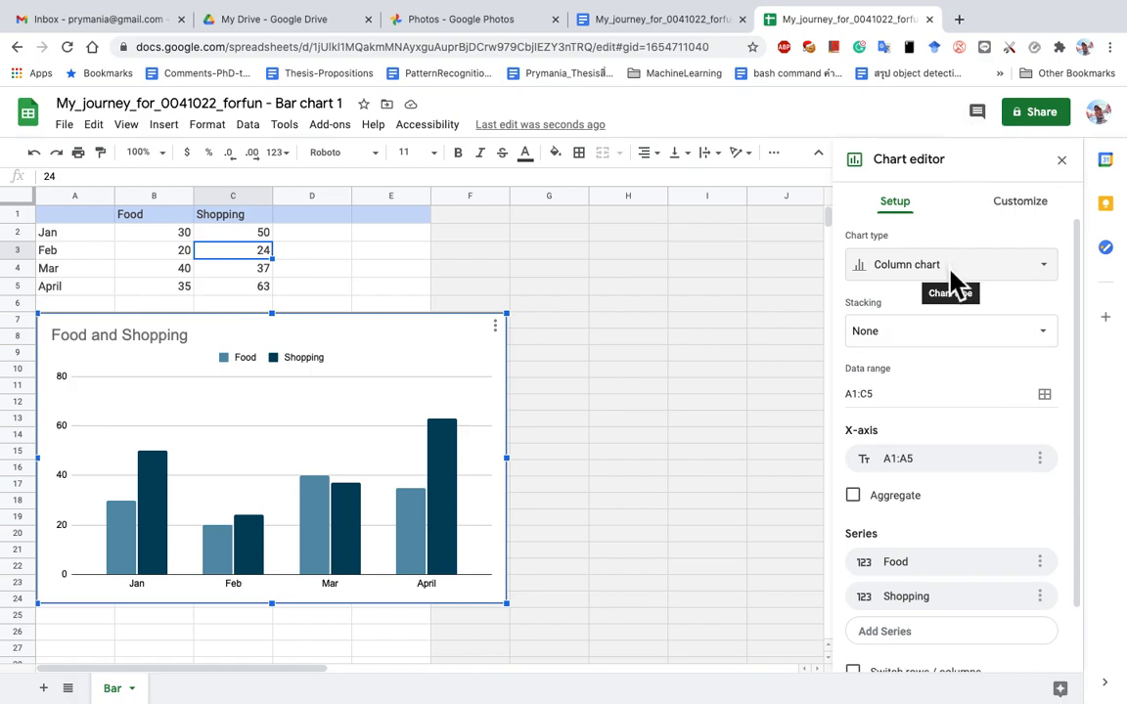
# Examine the column chart's setup options, including the choices for the Food series, and open its customization settings
pyautogui.scroll(-2, 994, 506)
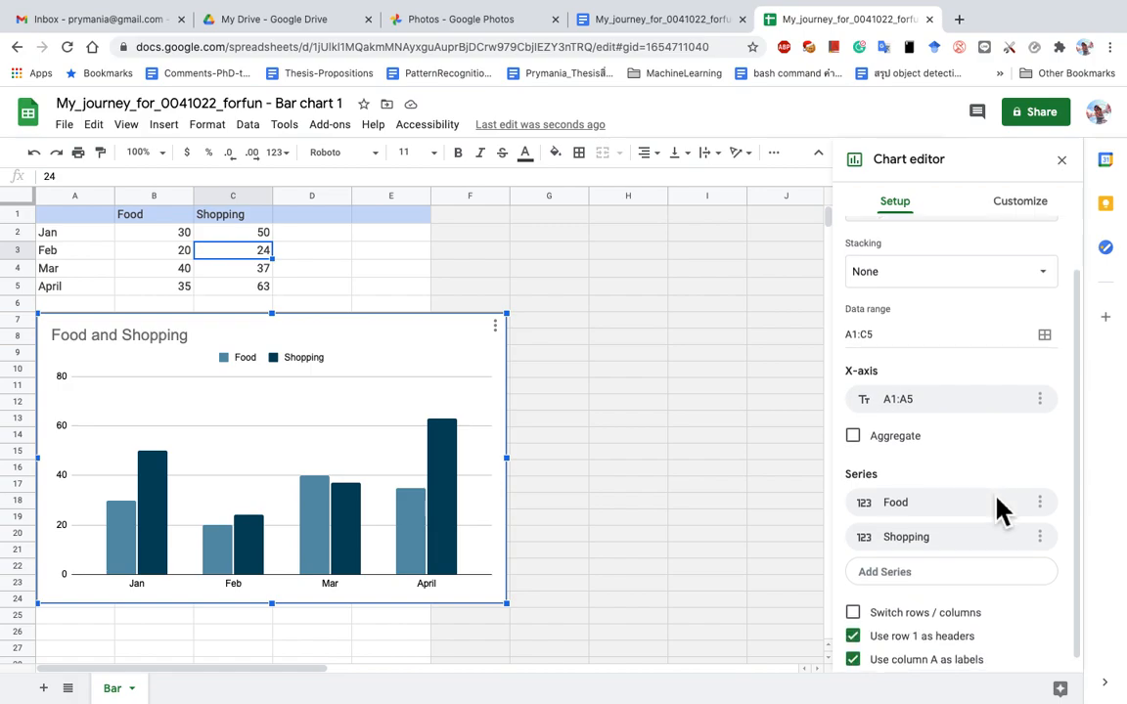
pyautogui.click(991, 491)
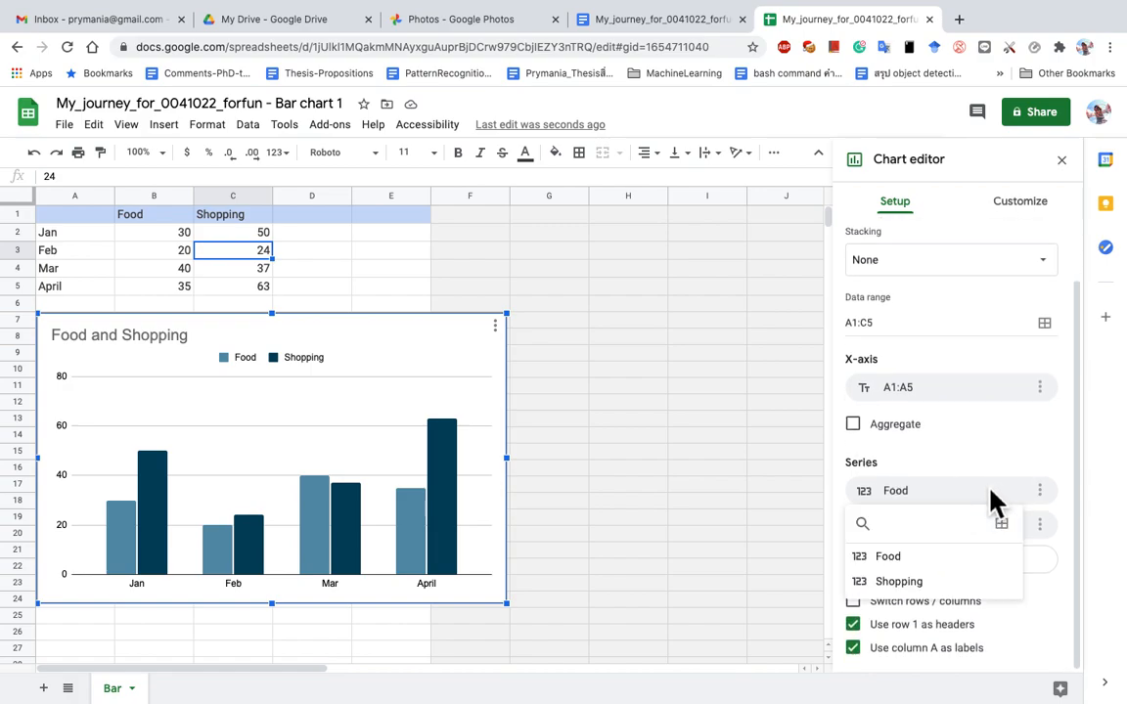
pyautogui.click(994, 500)
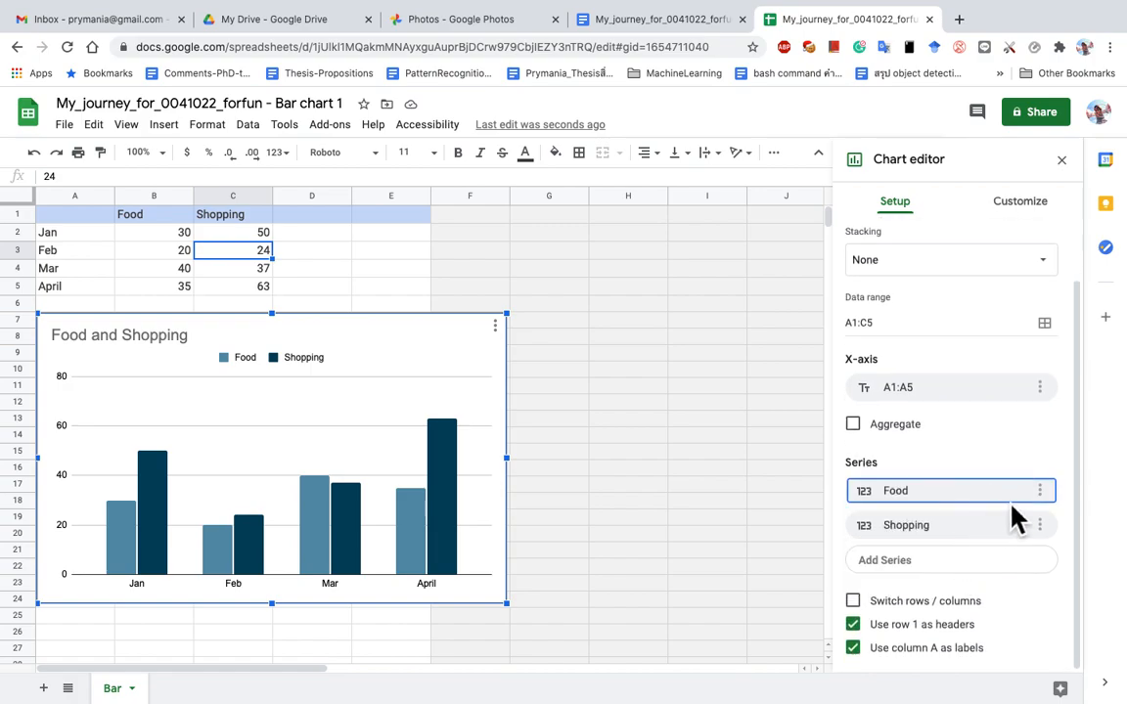
pyautogui.click(1082, 357)
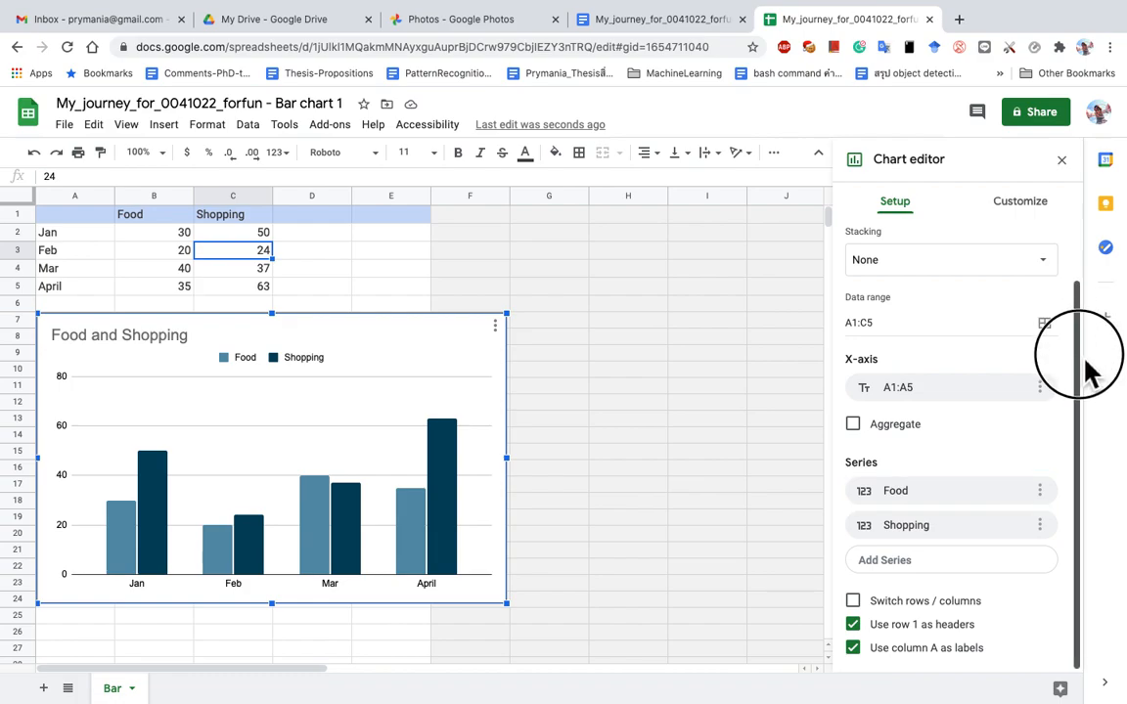
pyautogui.click(981, 501)
pyautogui.click(988, 513)
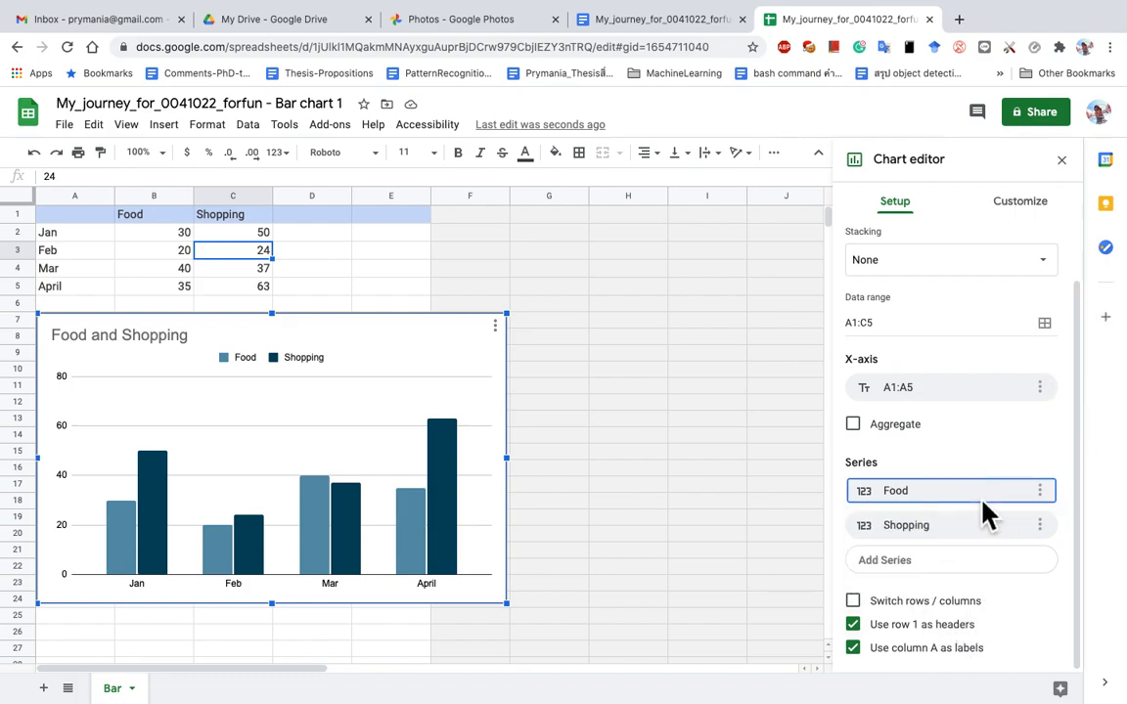
pyautogui.click(1040, 493)
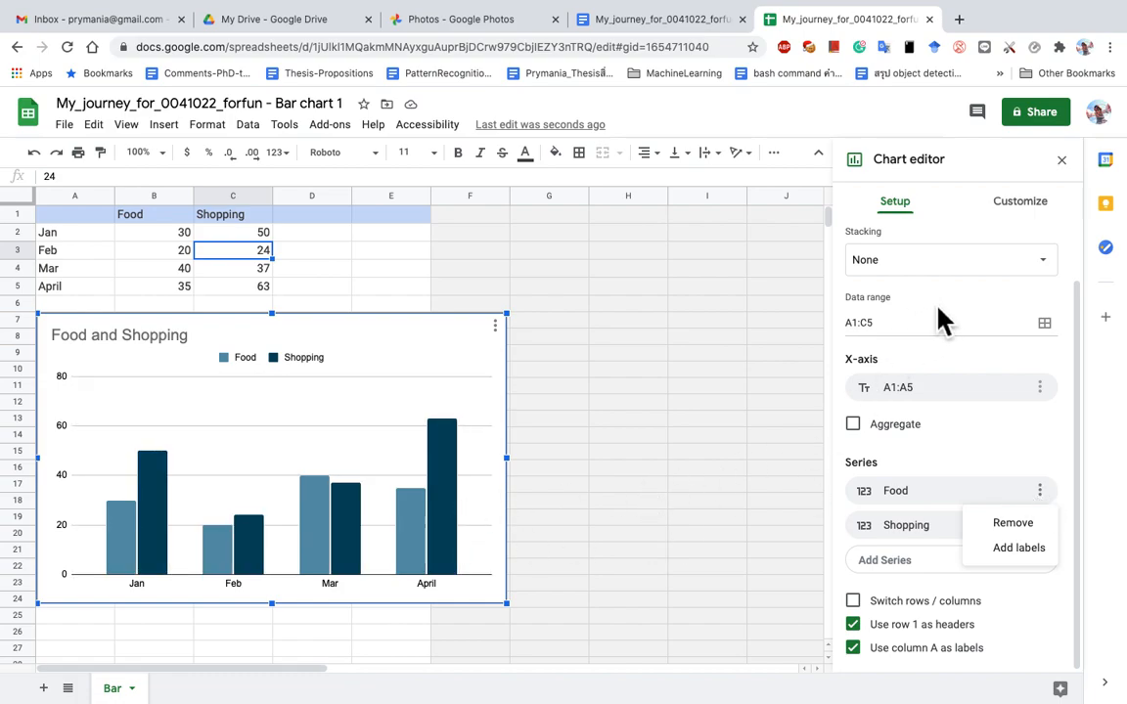
pyautogui.click(1017, 210)
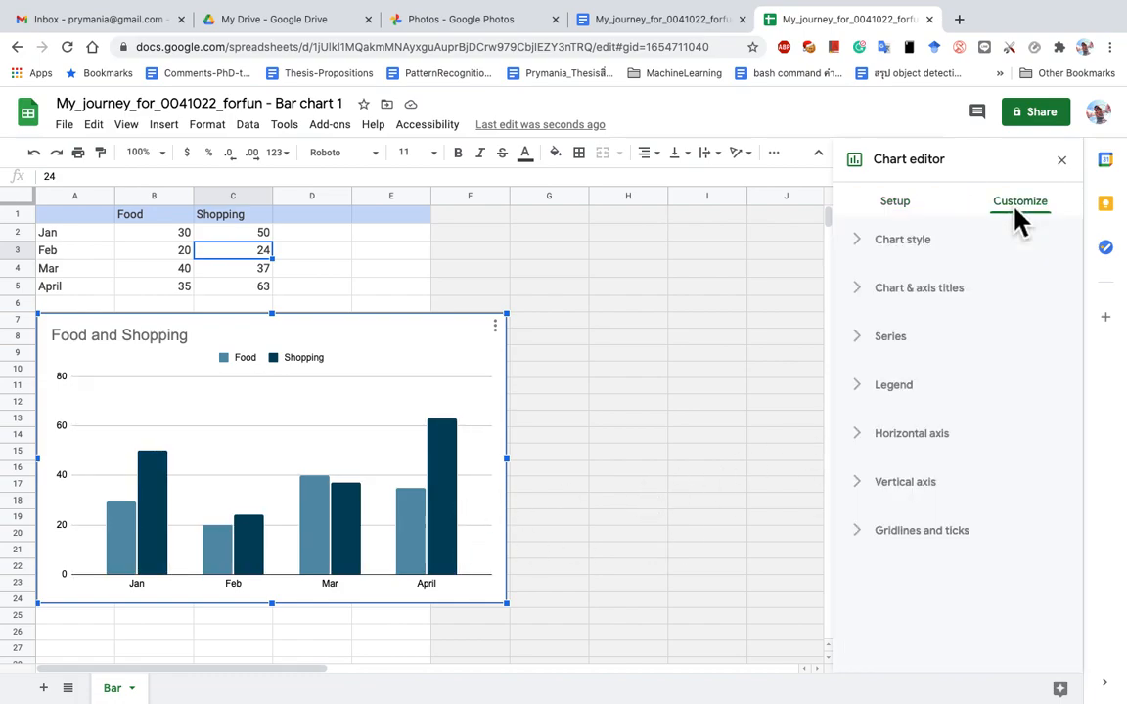
# Change the colour of the Food series in the column chart to light green
pyautogui.click(861, 342)
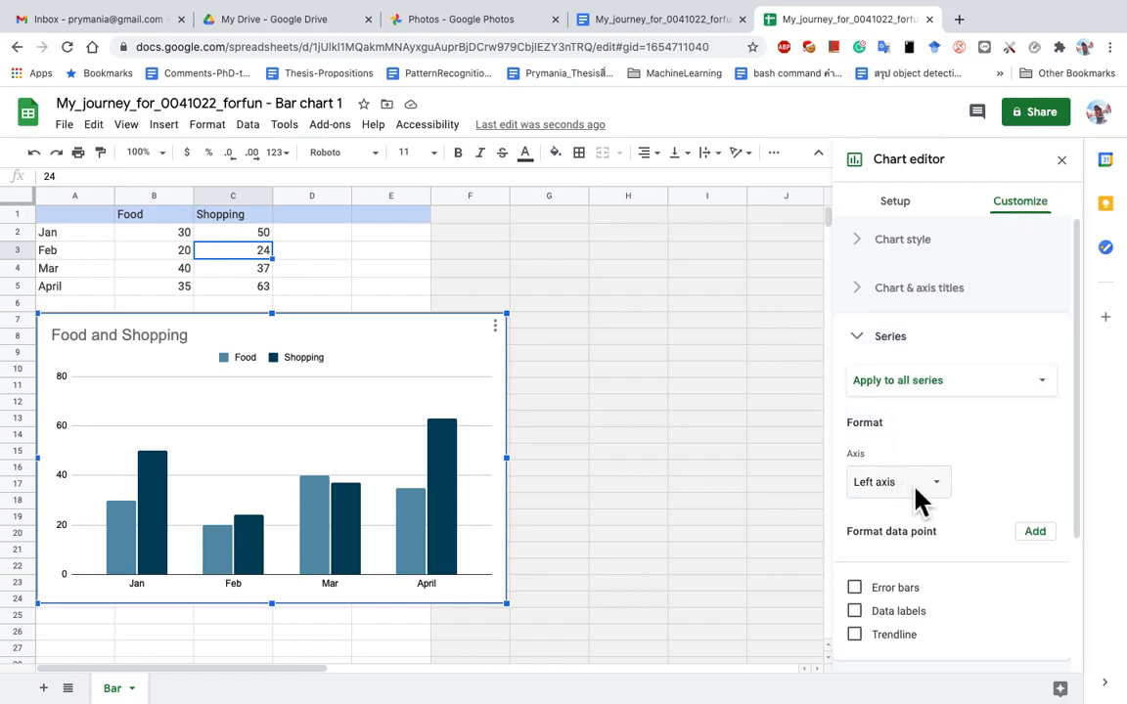
pyautogui.scroll(-3, 939, 484)
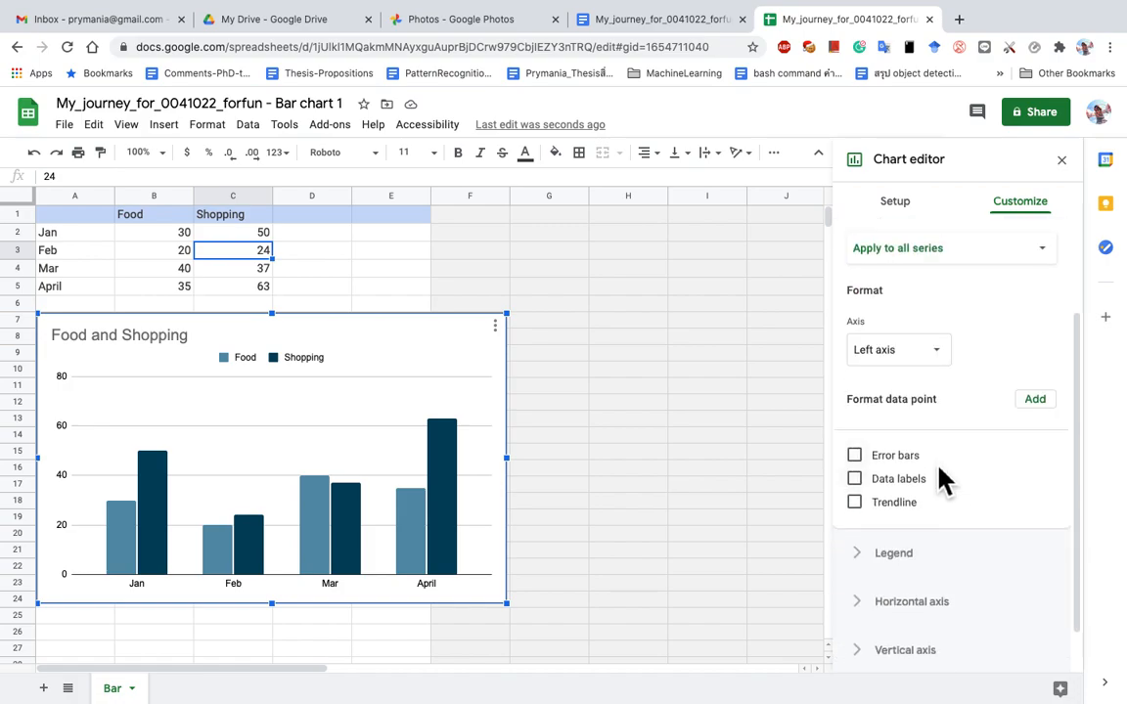
pyautogui.click(959, 256)
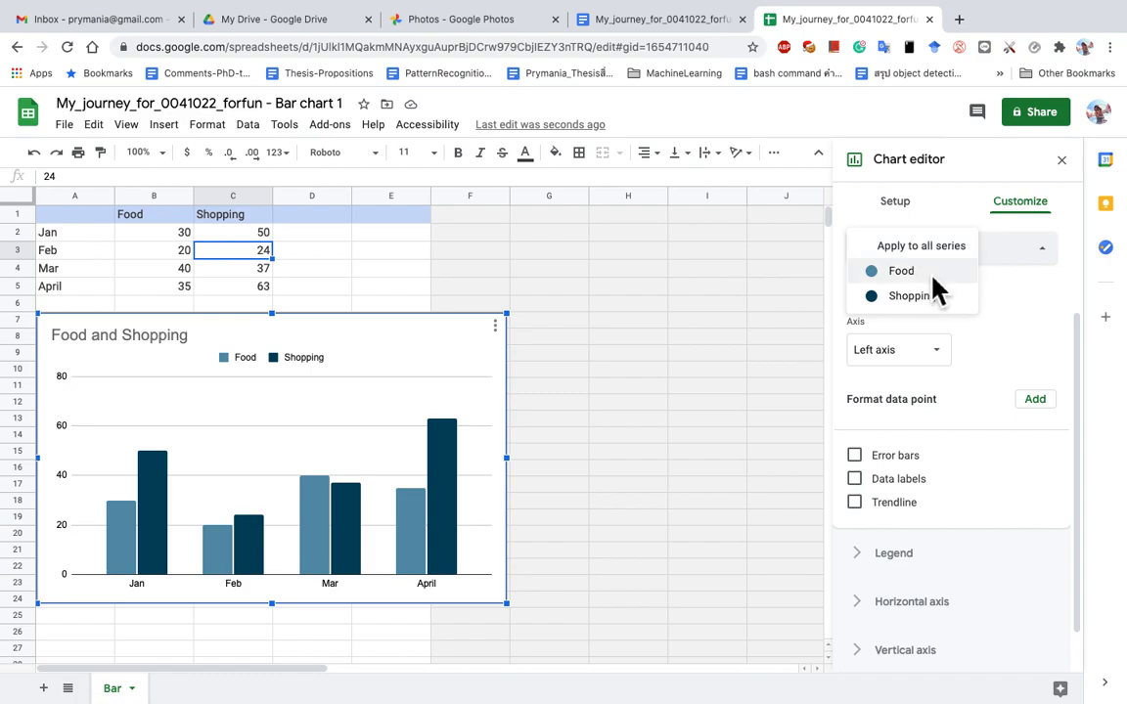
pyautogui.scroll(2, 1002, 323)
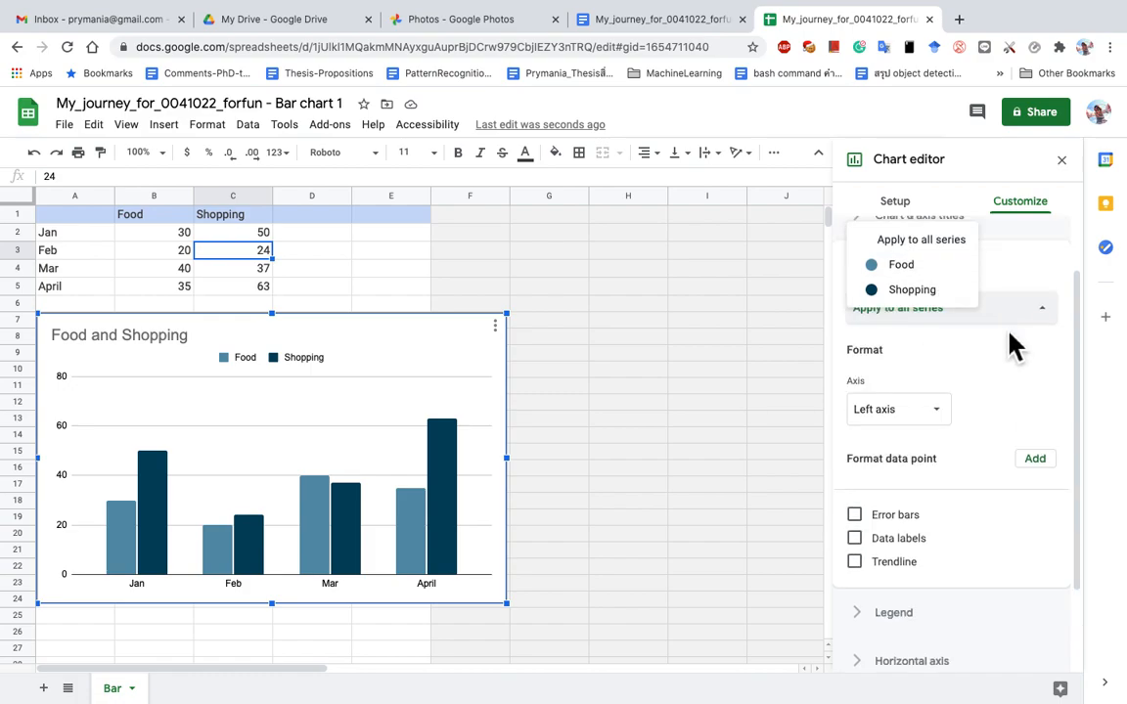
pyautogui.click(922, 358)
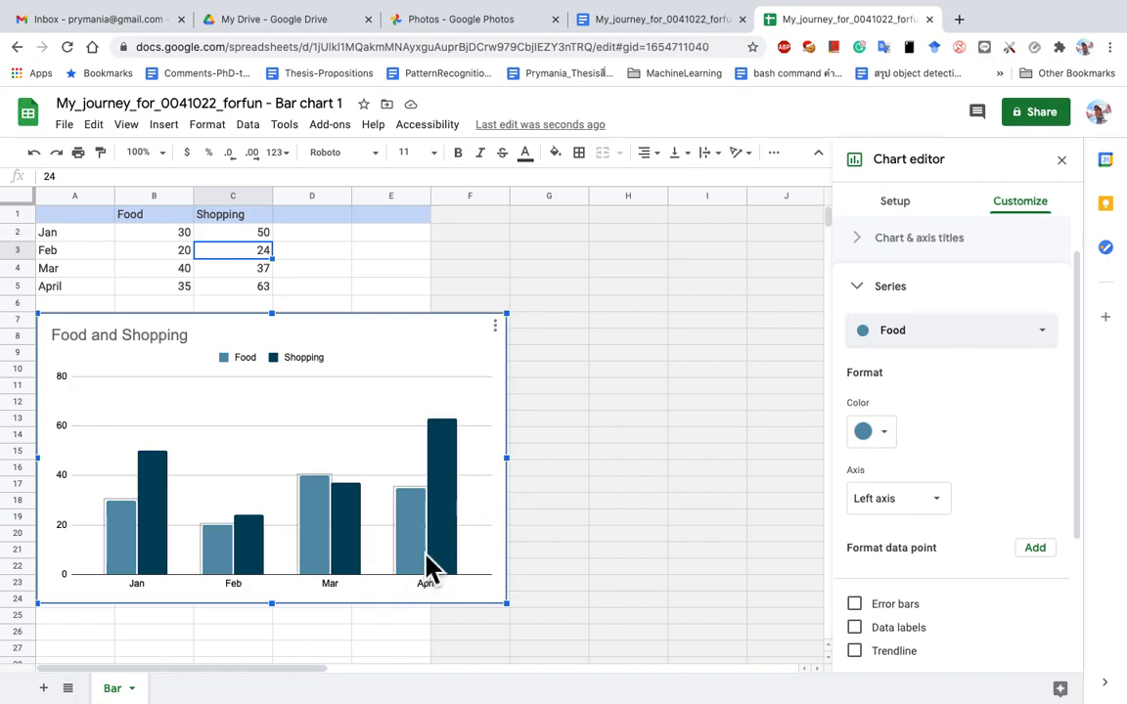
pyautogui.click(884, 434)
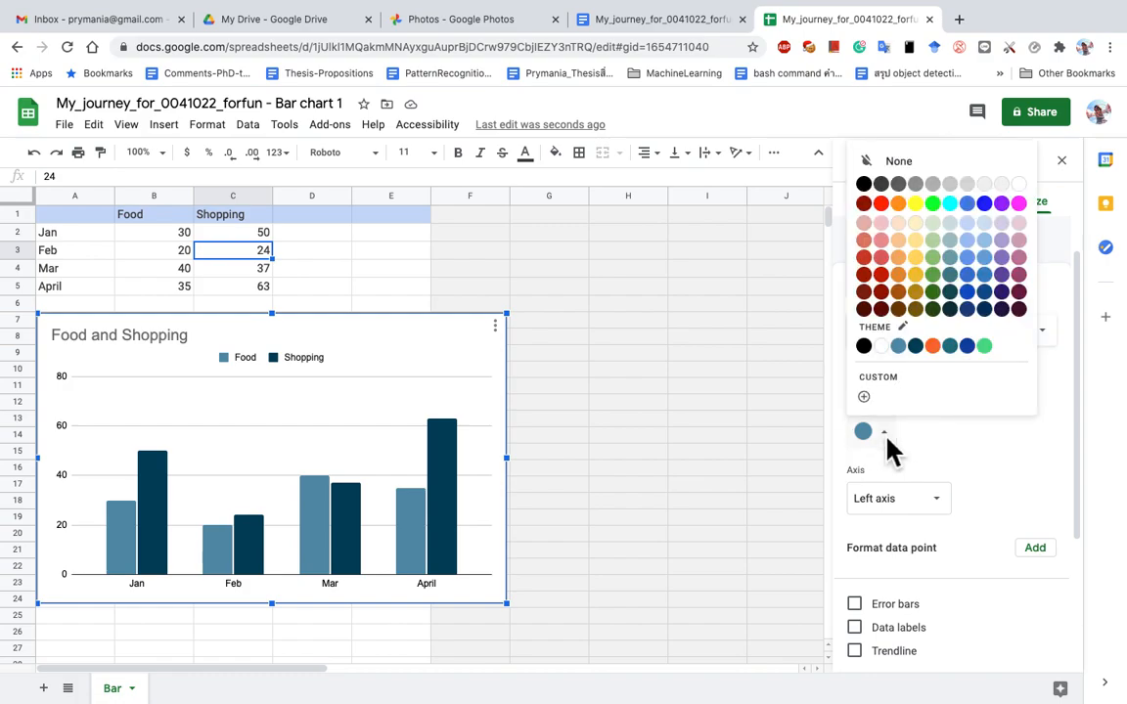
pyautogui.click(940, 251)
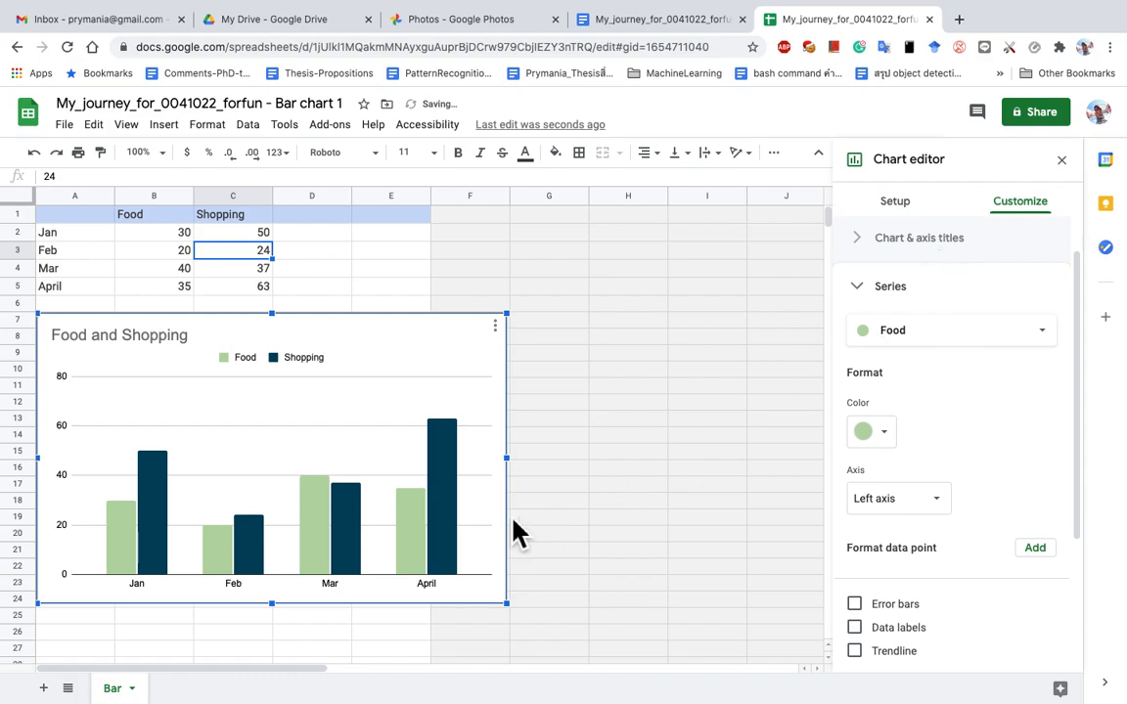
# Change the colour of the Shopping series in the column chart to light magenta and leave the chart editor
pyautogui.click(955, 342)
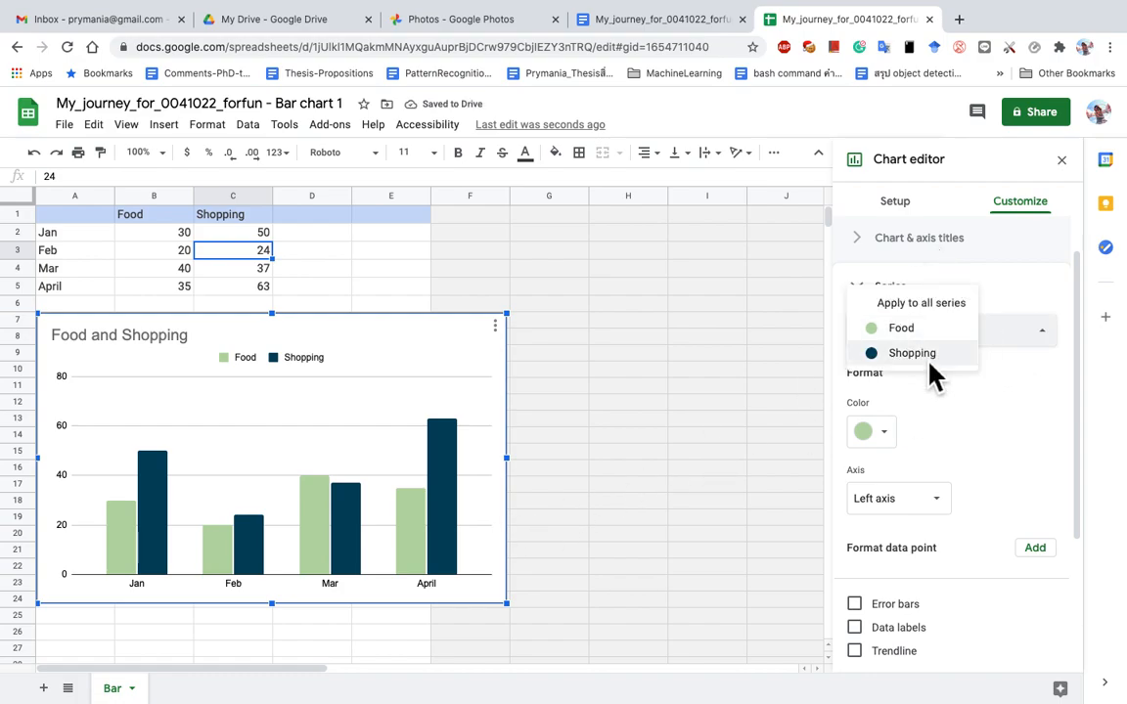
pyautogui.click(929, 361)
pyautogui.click(882, 434)
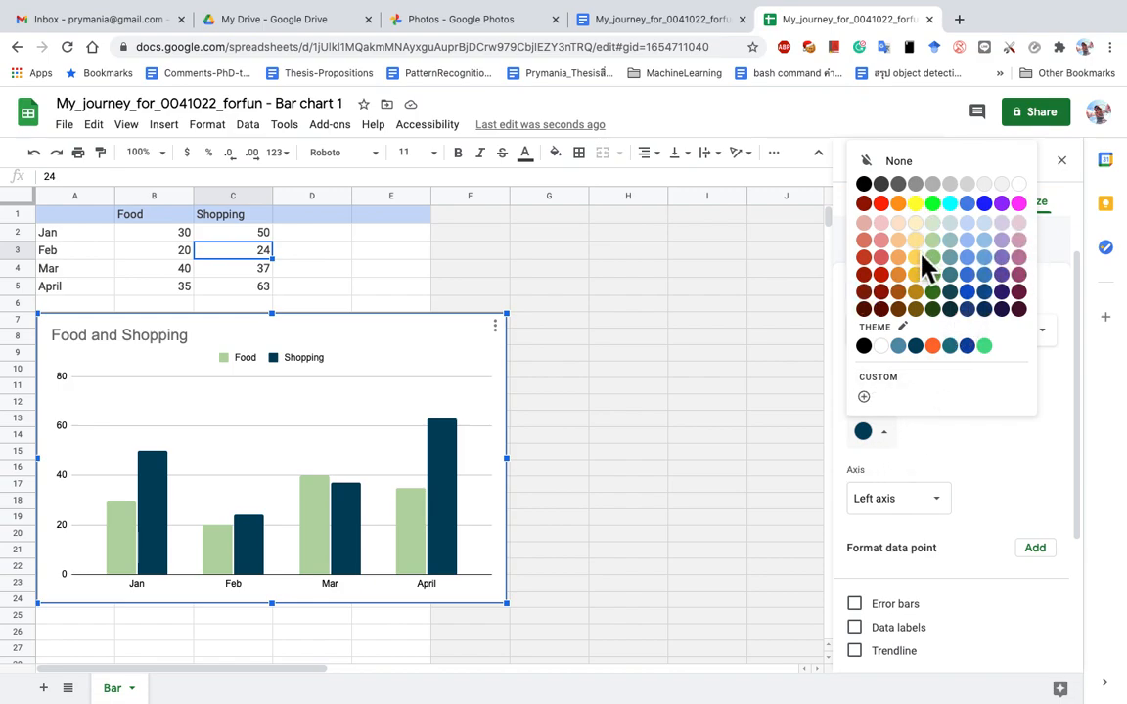
pyautogui.click(1025, 266)
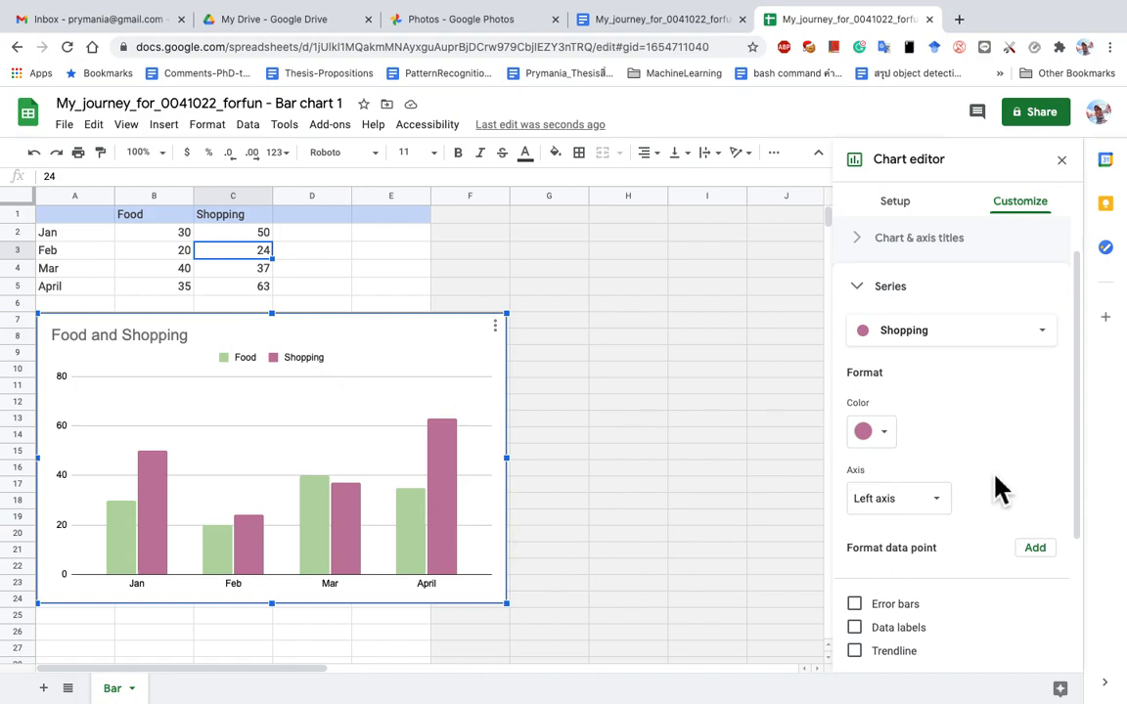
pyautogui.click(994, 422)
pyautogui.click(89, 309)
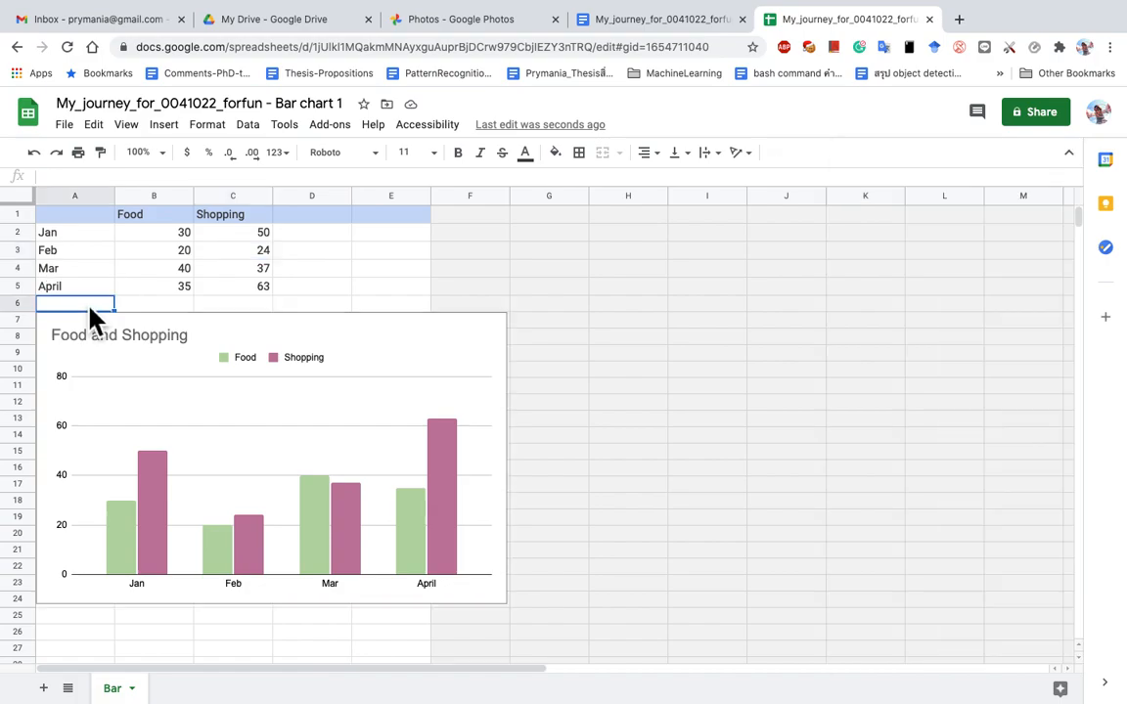
# Add a Study column in D1:D5 with the values 30, 20, 20 and 20 for Jan to April
pyautogui.click(305, 215)
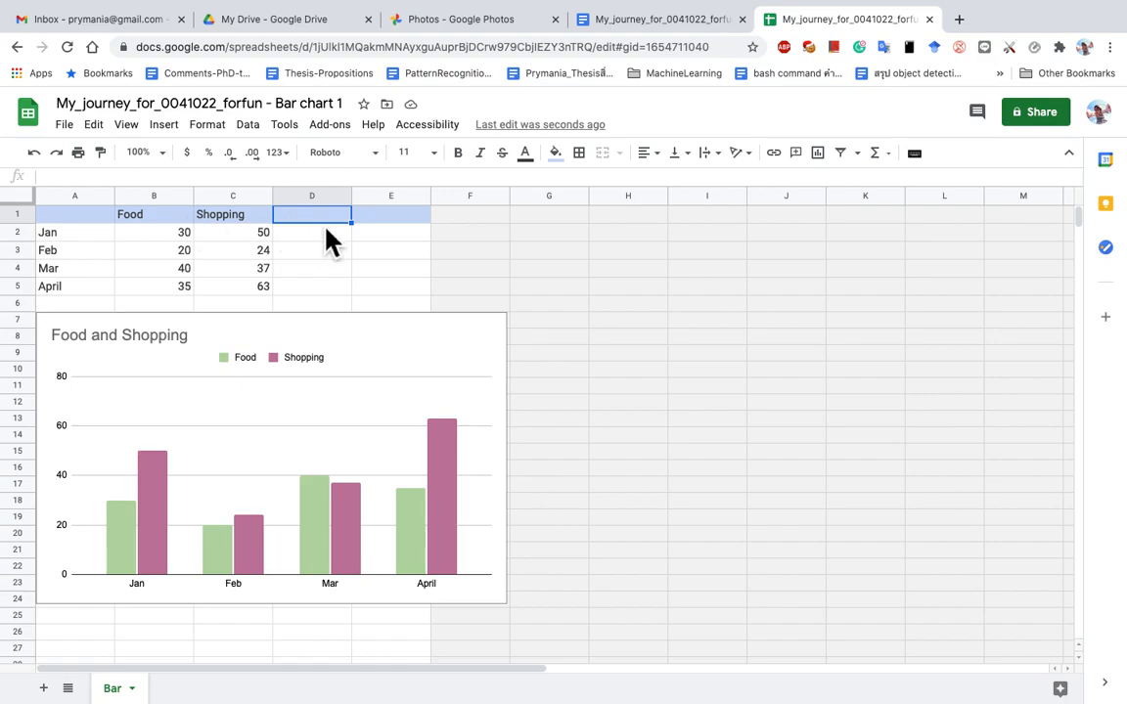
pyautogui.write('Study')
pyautogui.press('Return')
pyautogui.write('30')
pyautogui.press('Return')
pyautogui.write('20')
pyautogui.press('Return')
pyautogui.write('20')
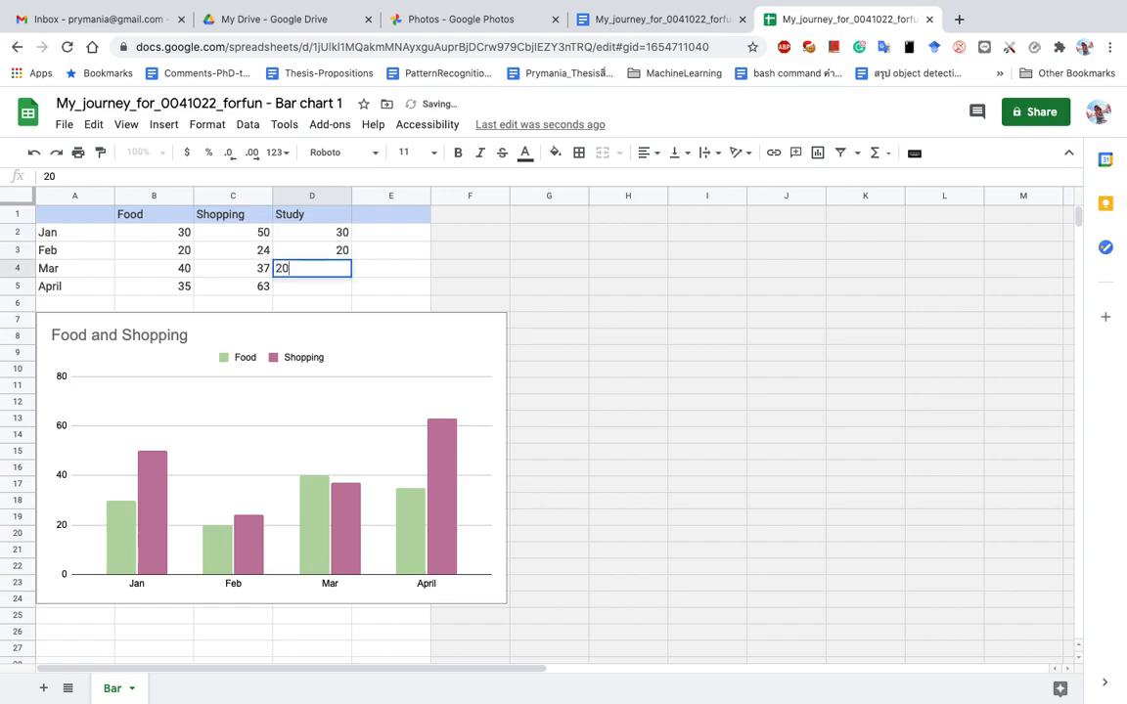
pyautogui.press('Return')
pyautogui.write('20')
pyautogui.press('Return')
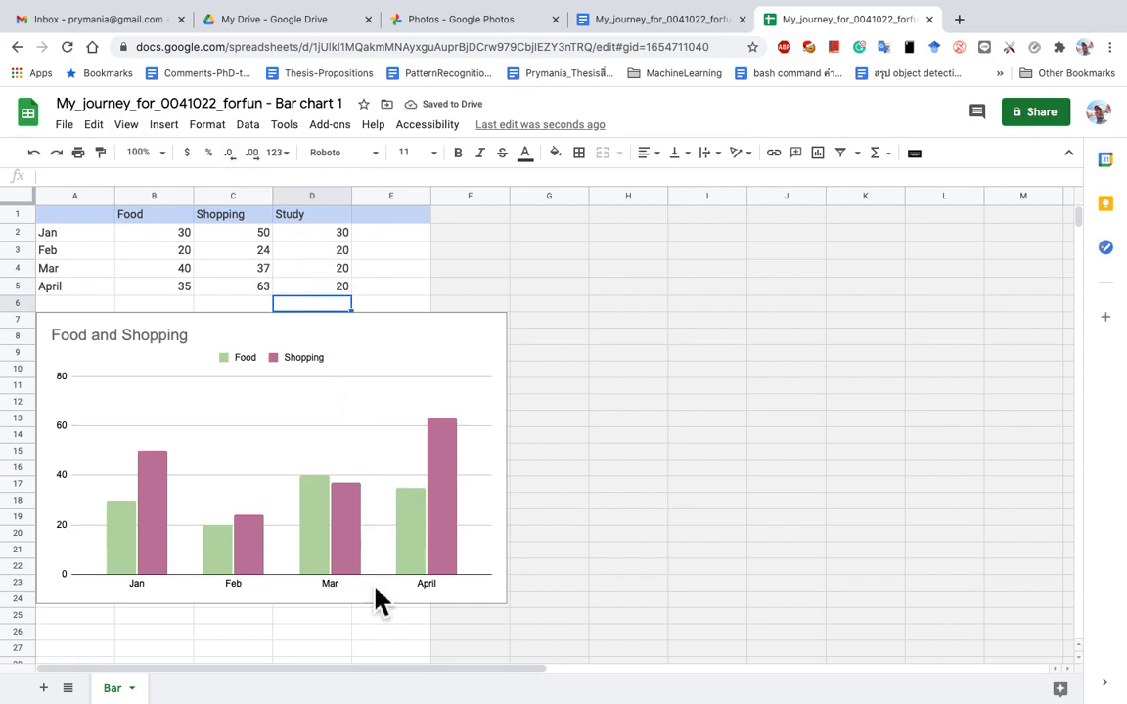
# Edit the column chart and add the range D1:D5 as a new Study series
pyautogui.click(494, 460)
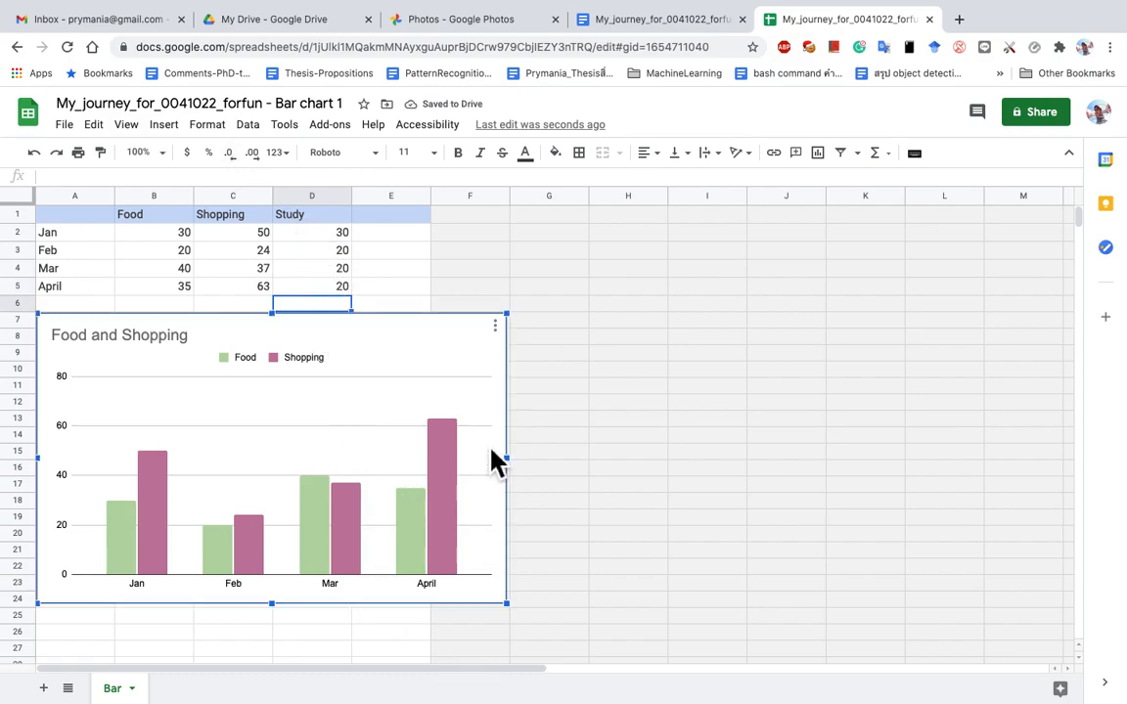
pyautogui.click(494, 325)
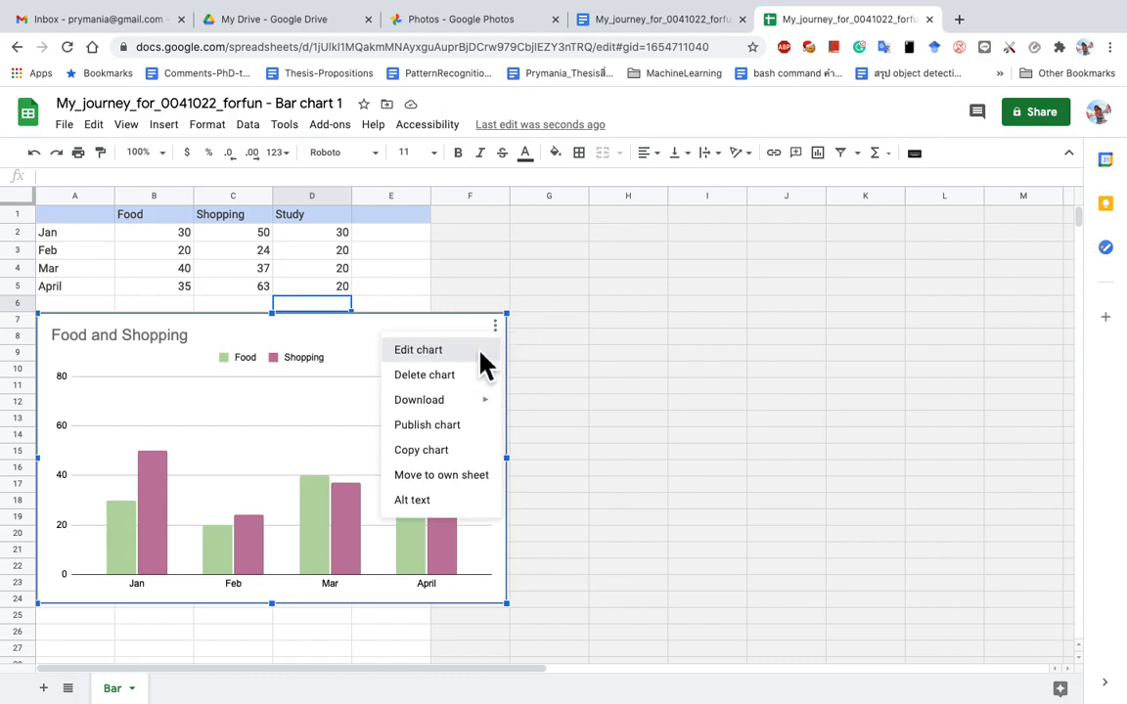
pyautogui.click(484, 362)
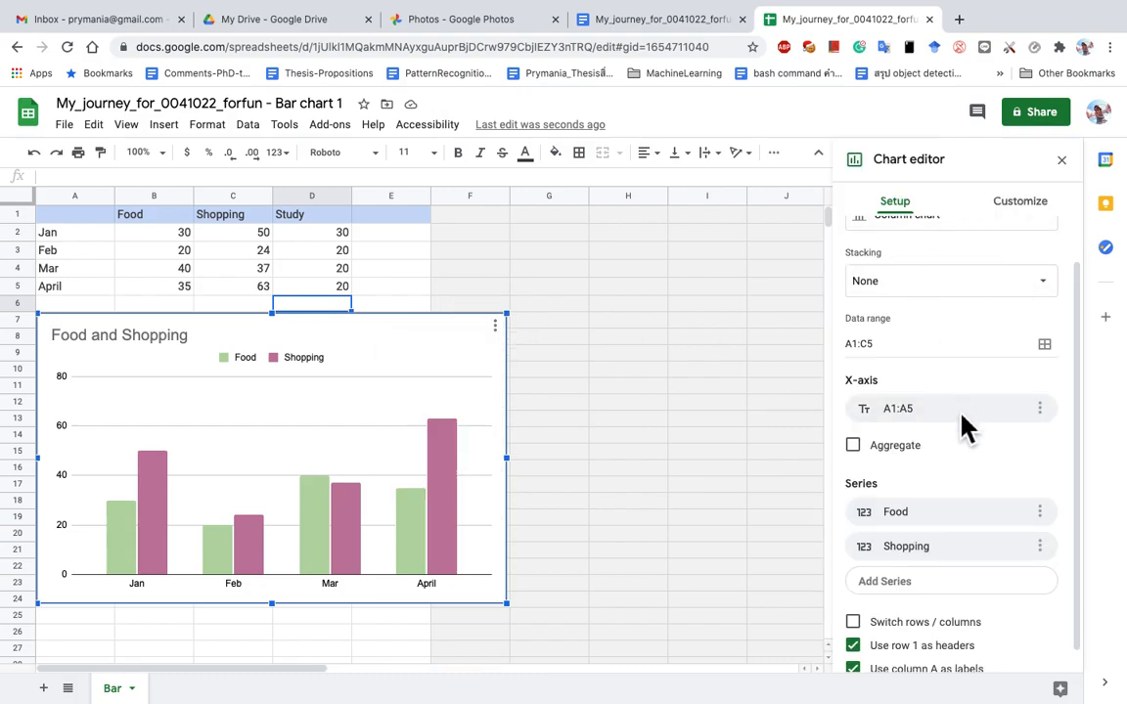
pyautogui.scroll(1, 957, 471)
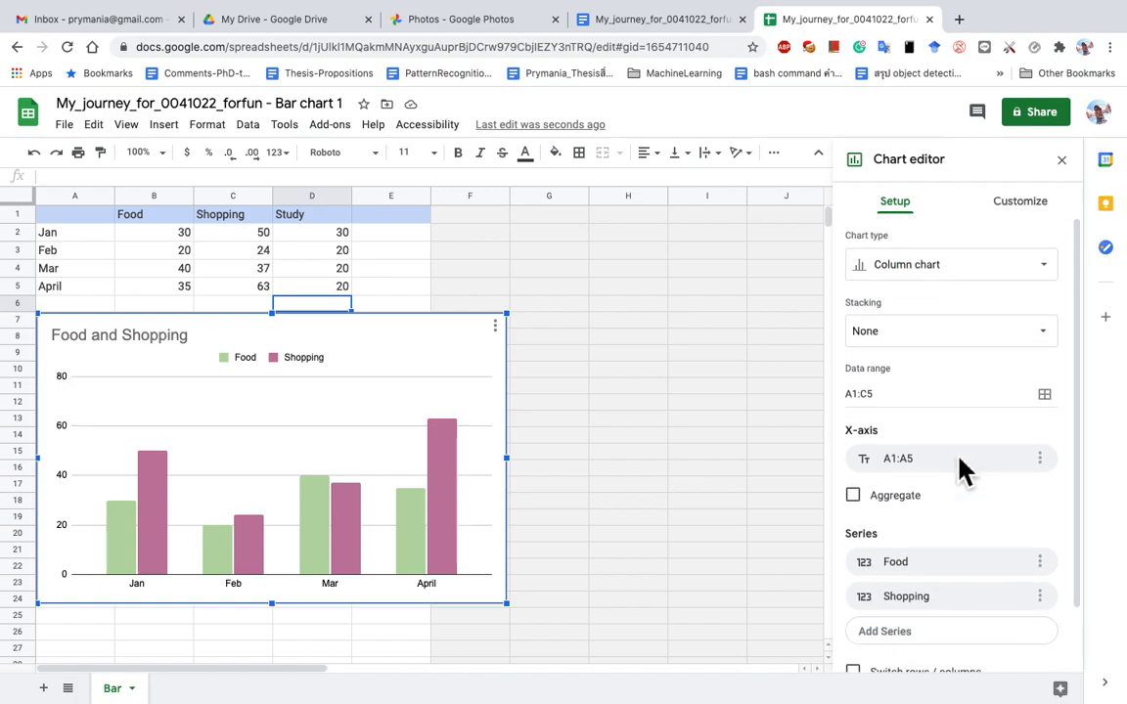
pyautogui.scroll(-1, 963, 467)
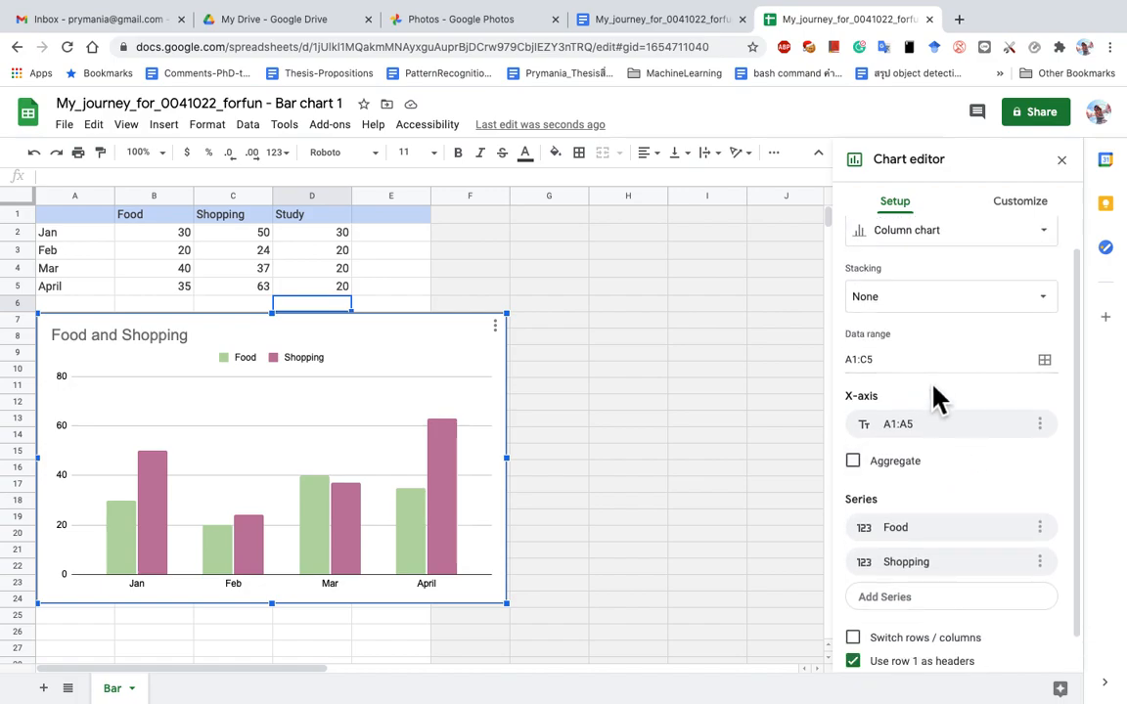
pyautogui.scroll(-1, 943, 410)
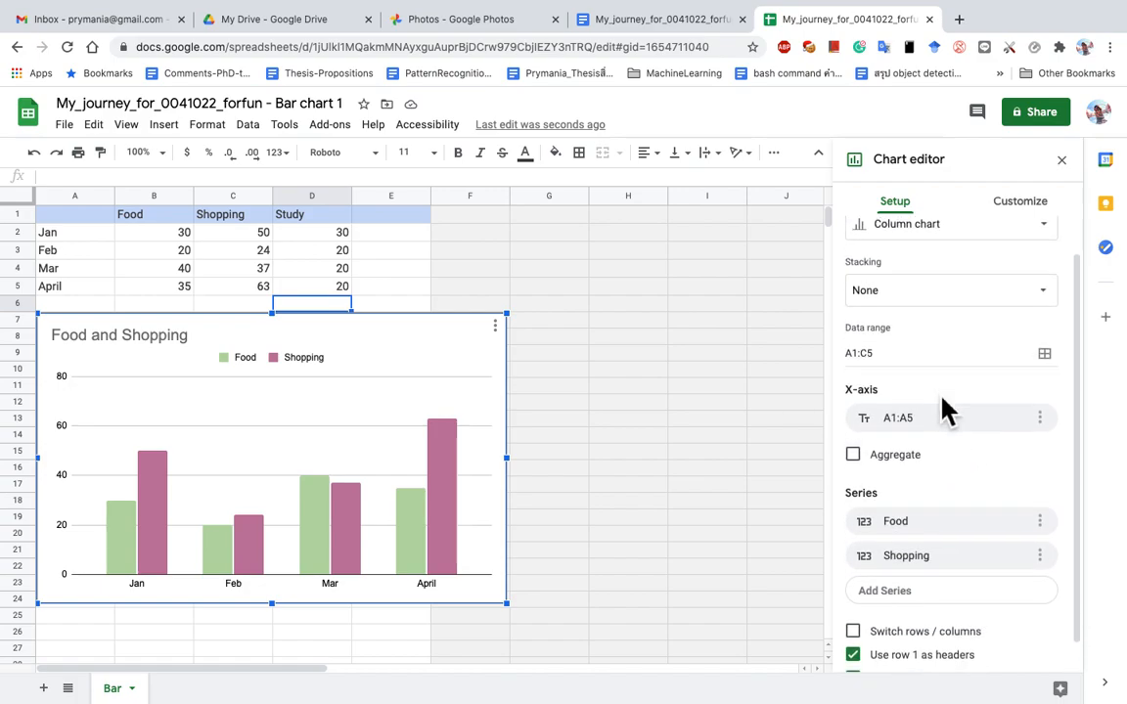
pyautogui.click(911, 593)
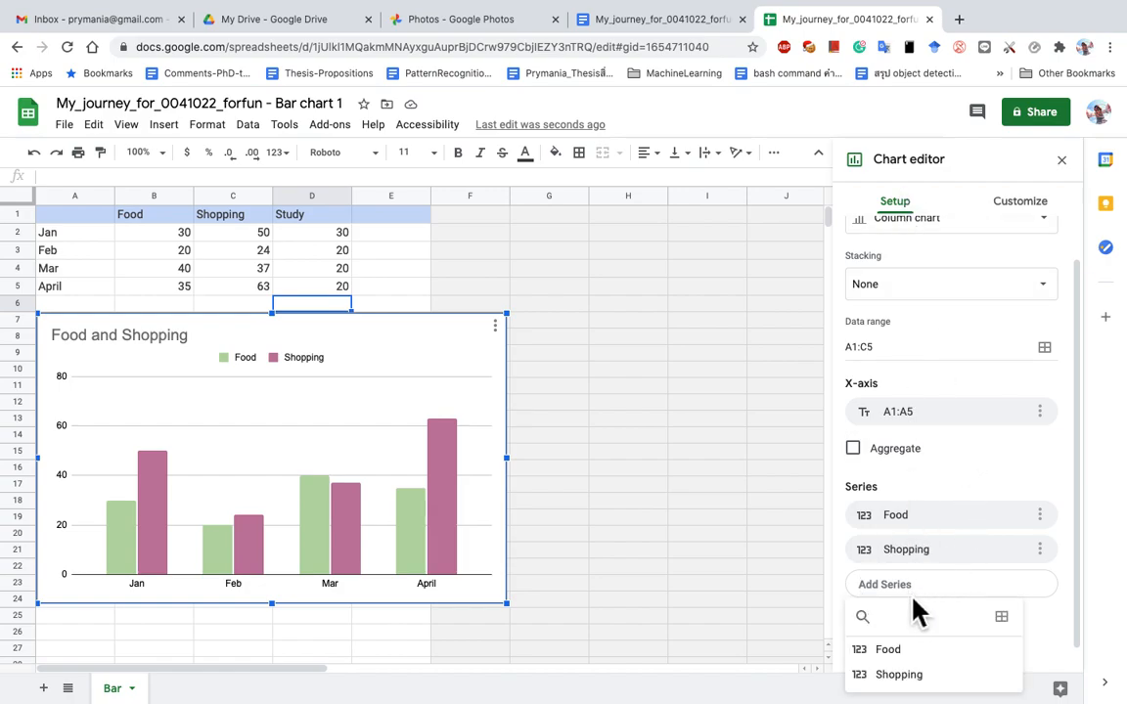
pyautogui.click(1001, 618)
pyautogui.moveTo(333, 232); pyautogui.dragTo(334, 305)
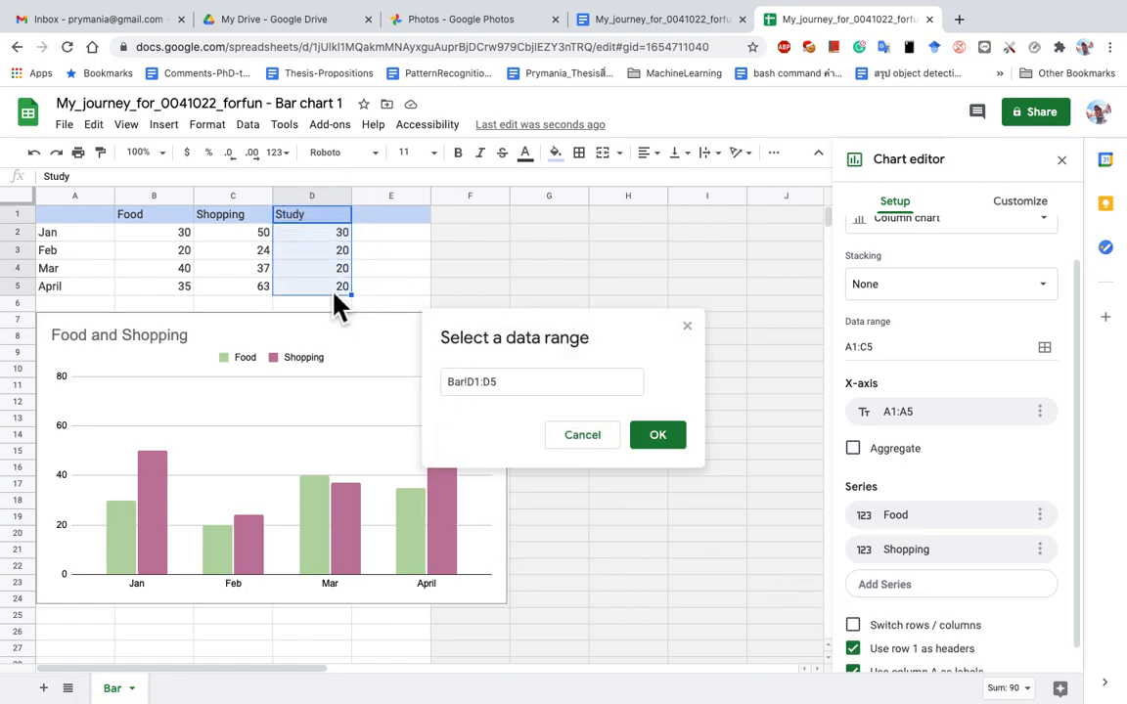
pyautogui.click(673, 444)
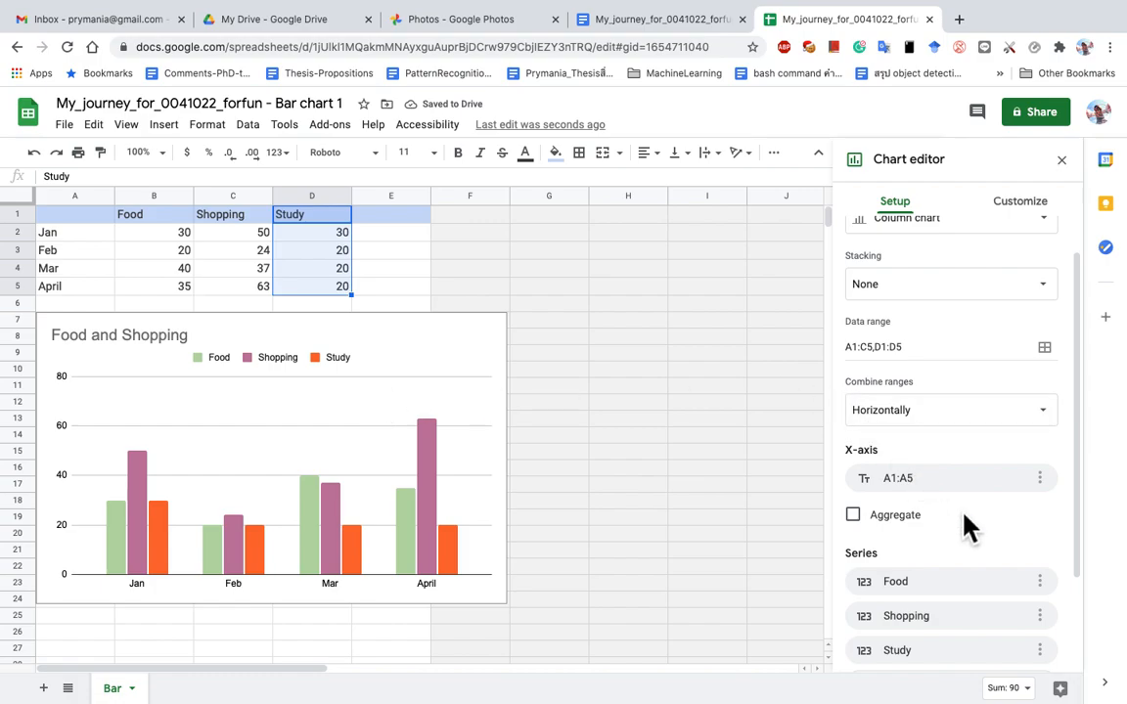
# Remove the Study series from the chart and add it back from the range D1:D5
pyautogui.scroll(-2, 938, 503)
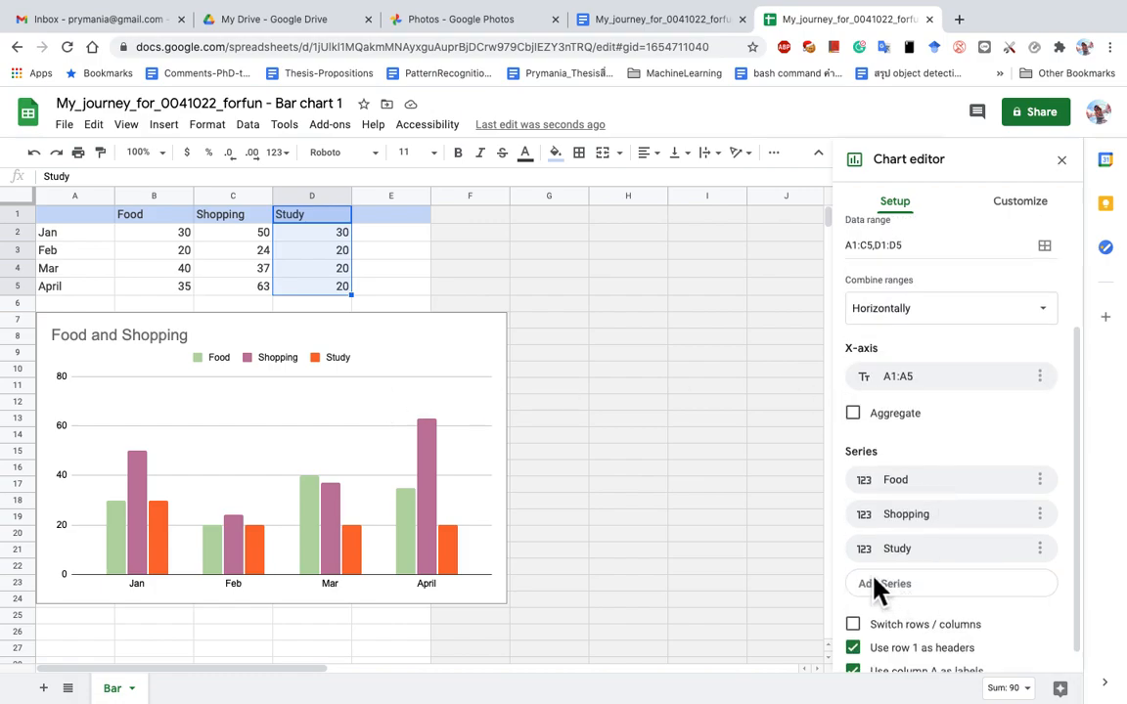
pyautogui.click(1039, 550)
pyautogui.click(1012, 583)
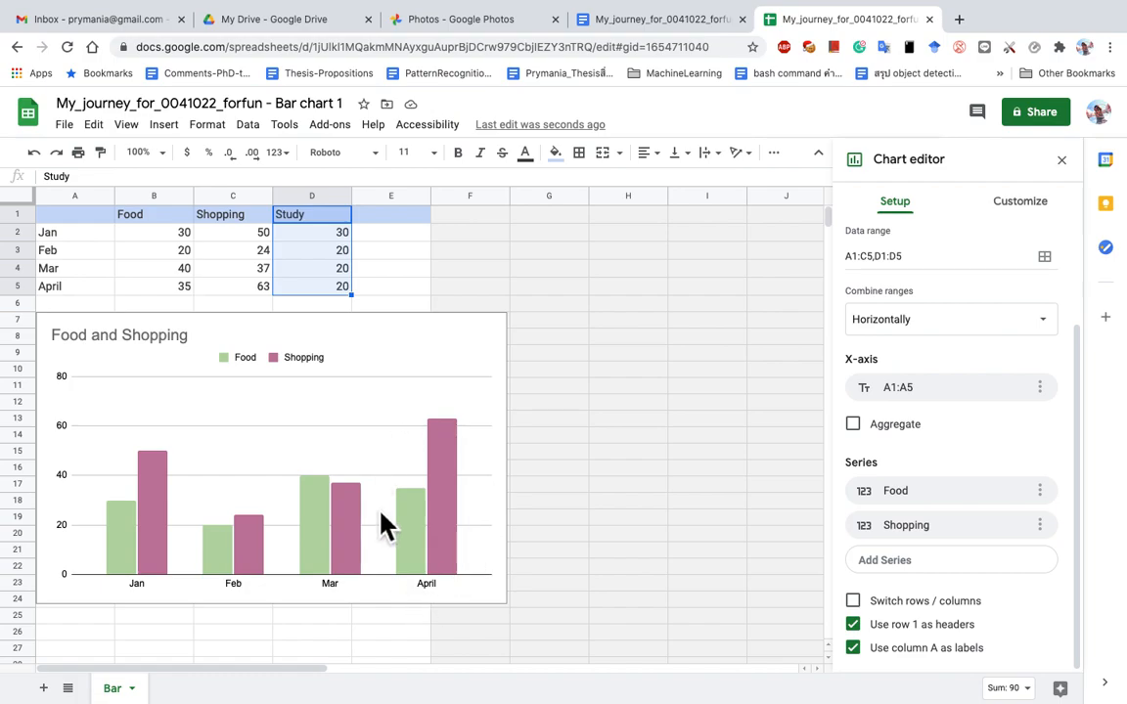
pyautogui.click(914, 568)
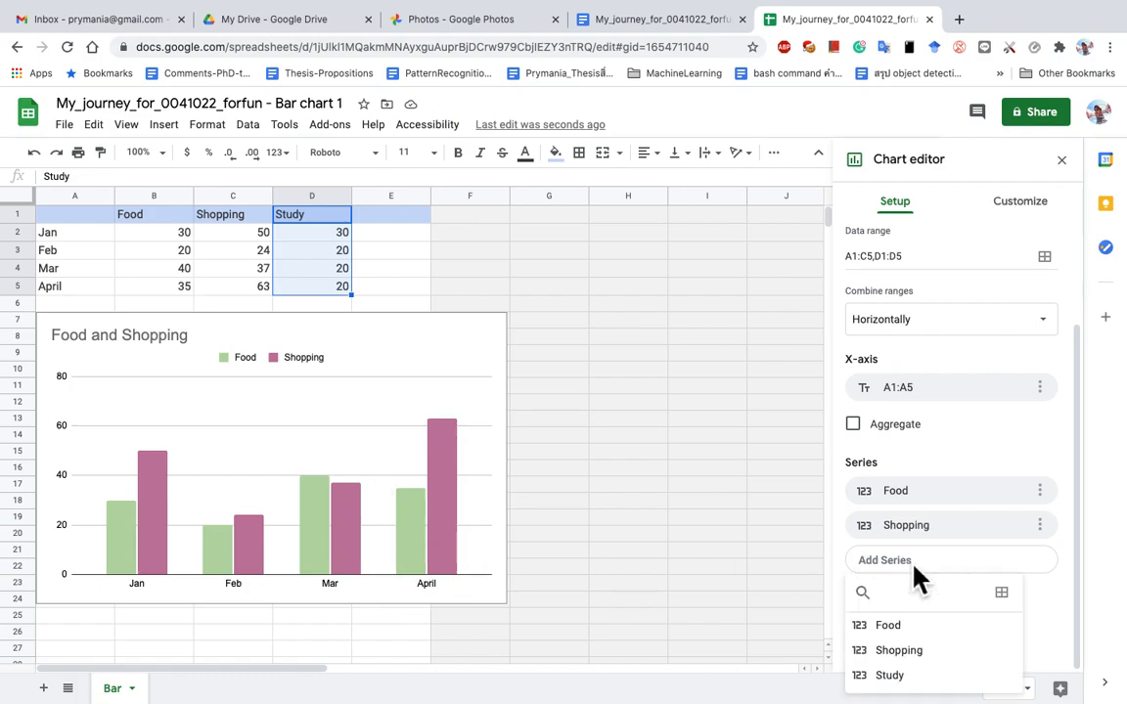
pyautogui.click(1002, 595)
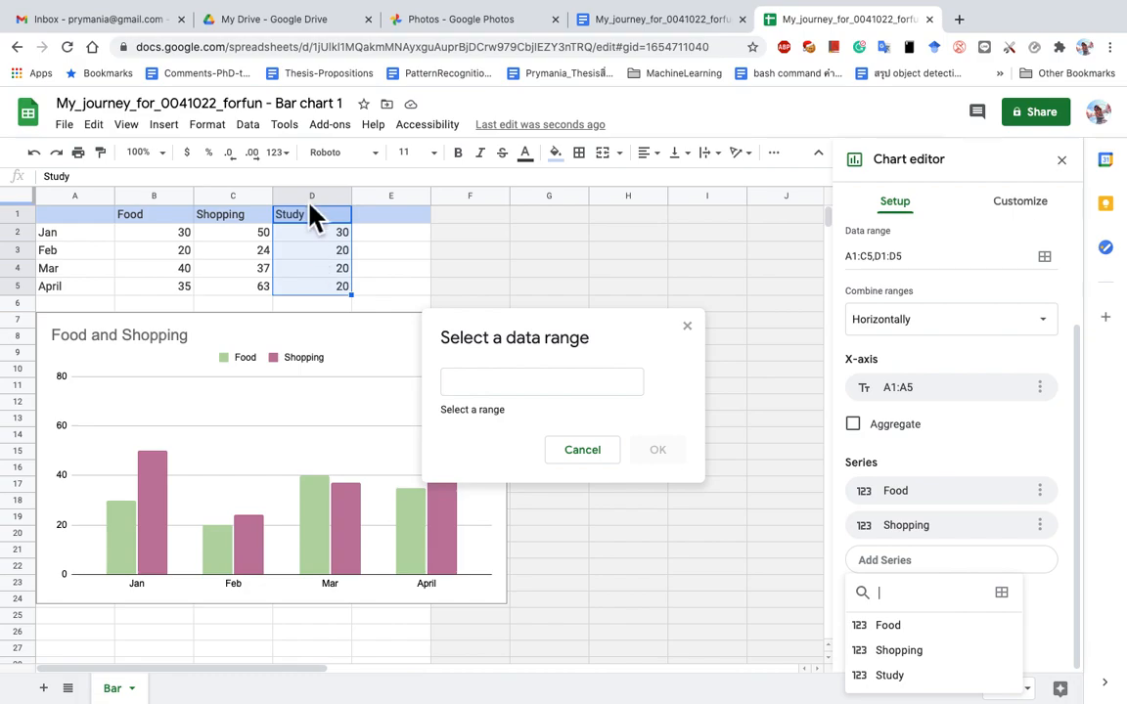
pyautogui.moveTo(311, 223); pyautogui.dragTo(315, 305)
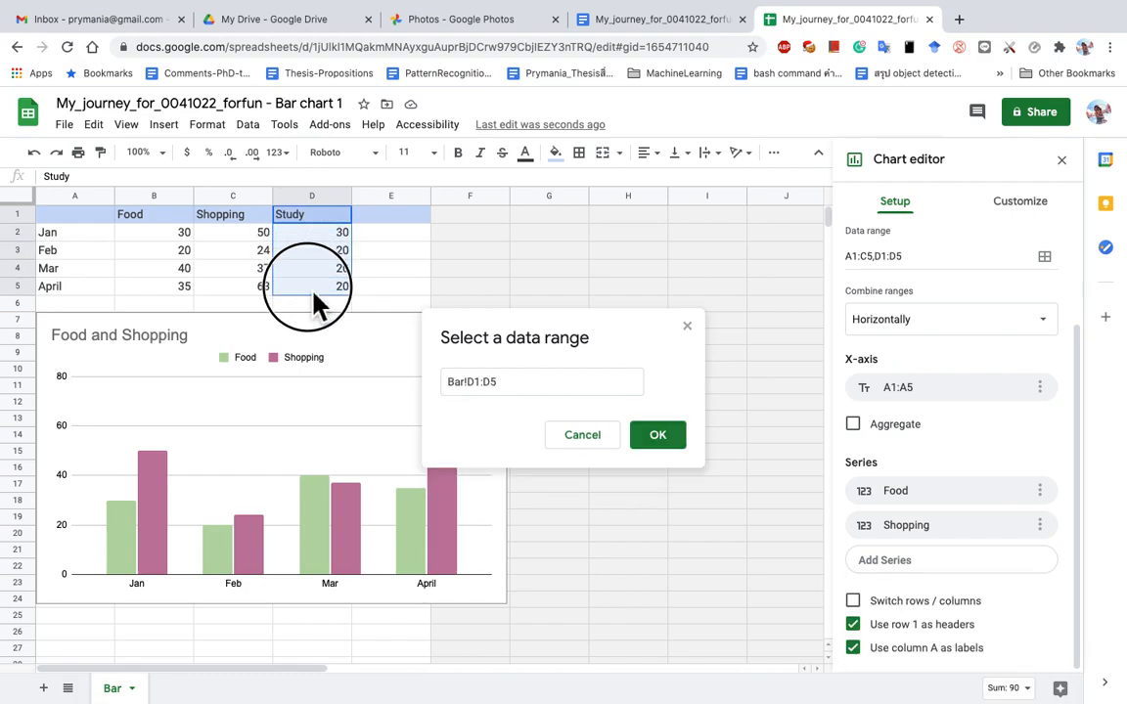
pyautogui.click(665, 438)
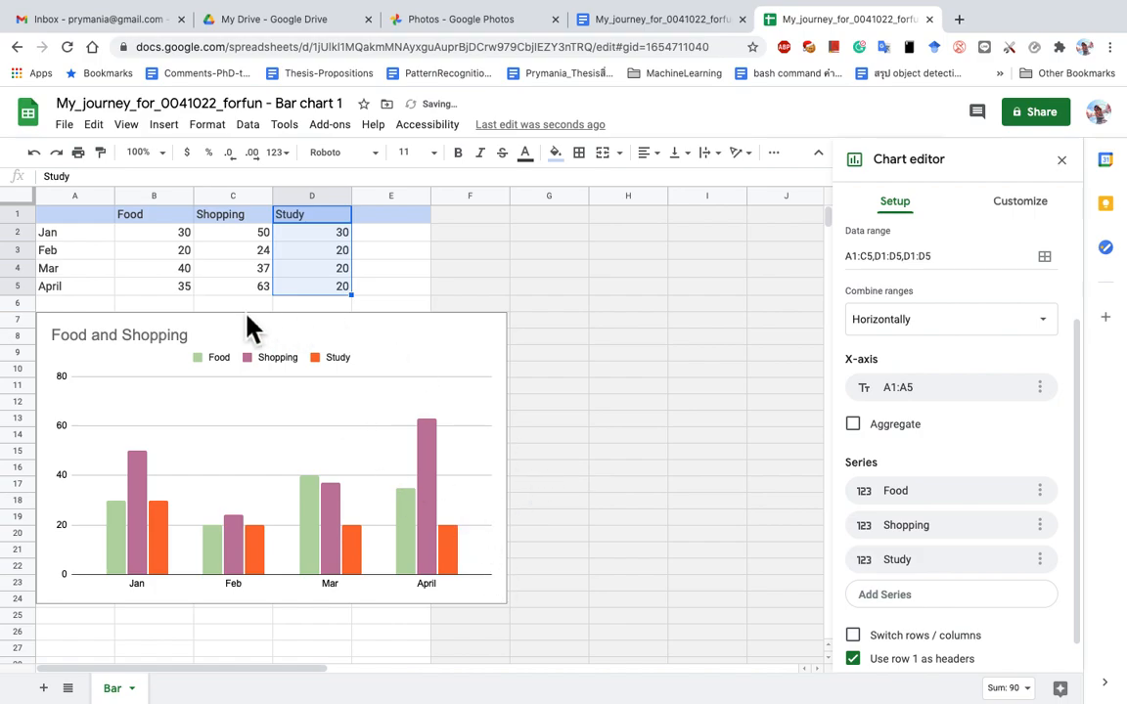
# Add a May row below April with Food 20, Shopping 30 and Study 20
pyautogui.click(93, 292)
pyautogui.click(97, 306)
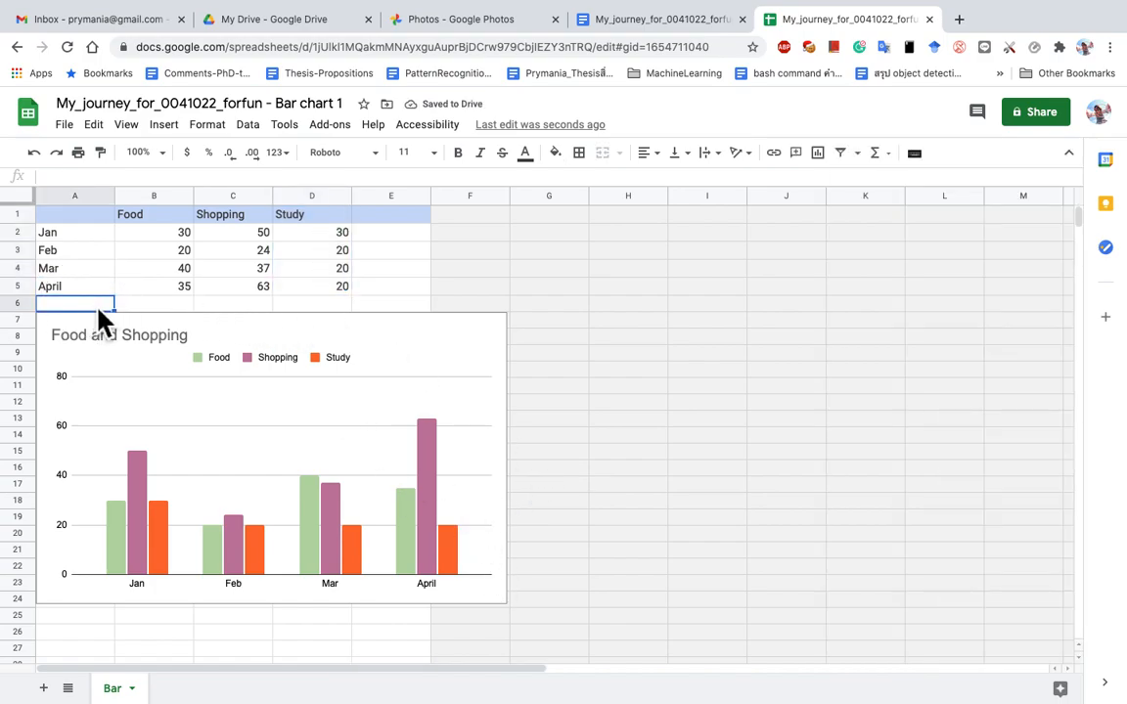
pyautogui.write('May')
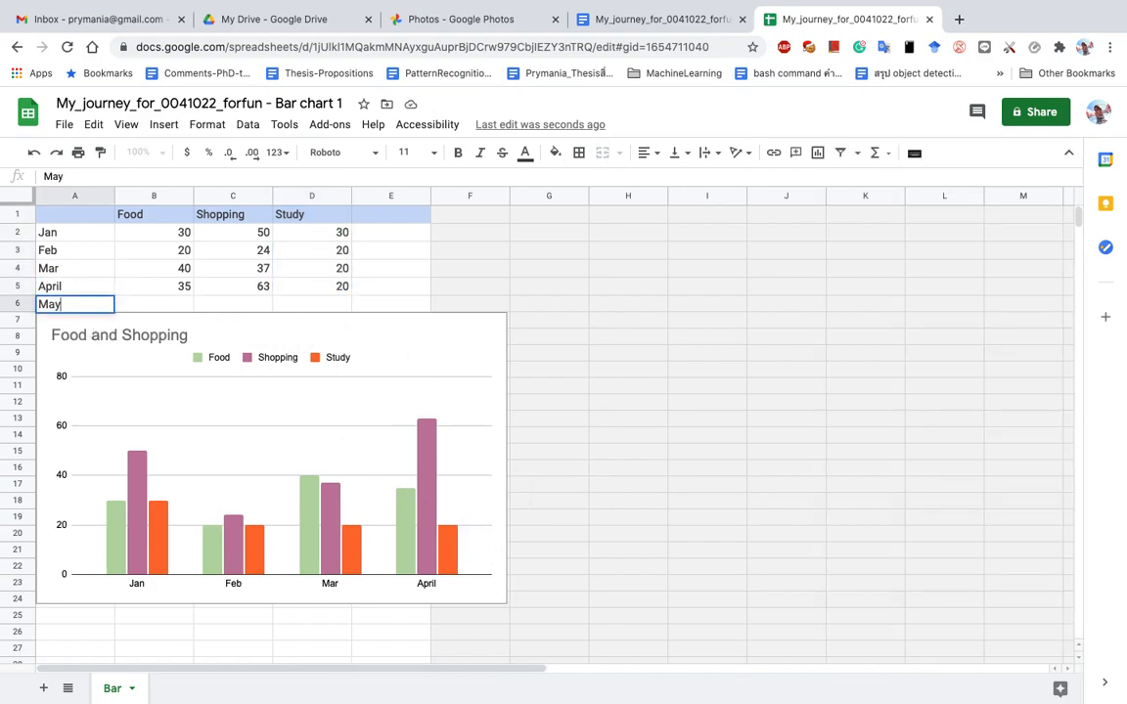
pyautogui.press('Tab')
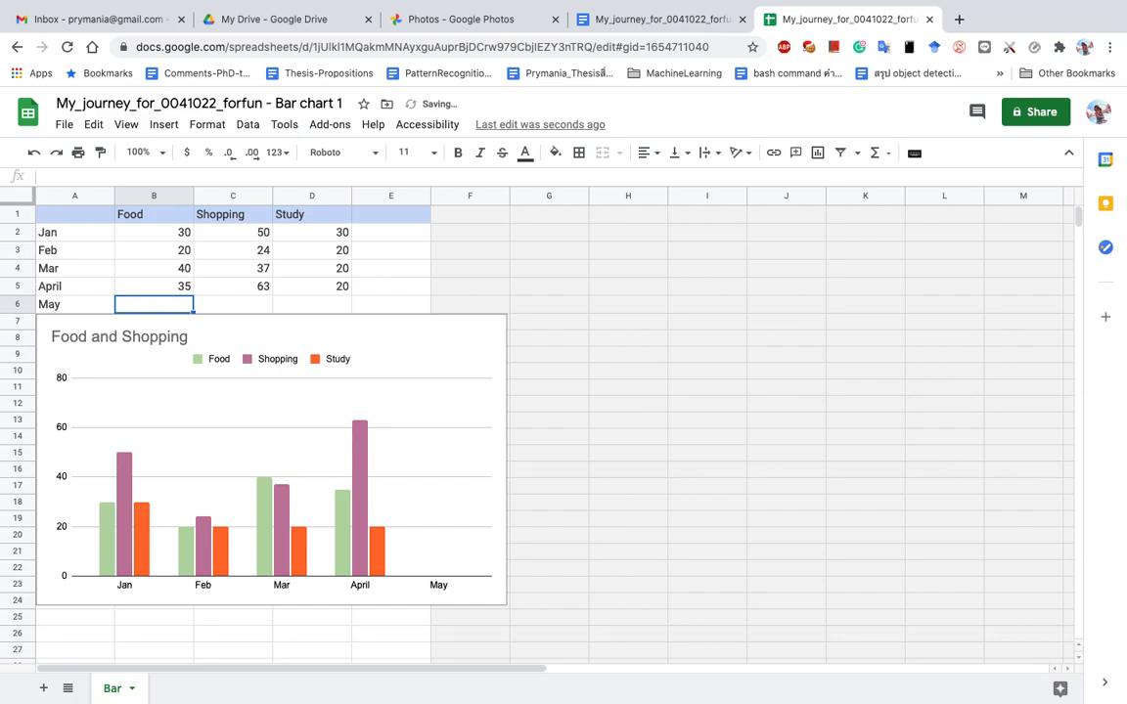
pyautogui.write('20')
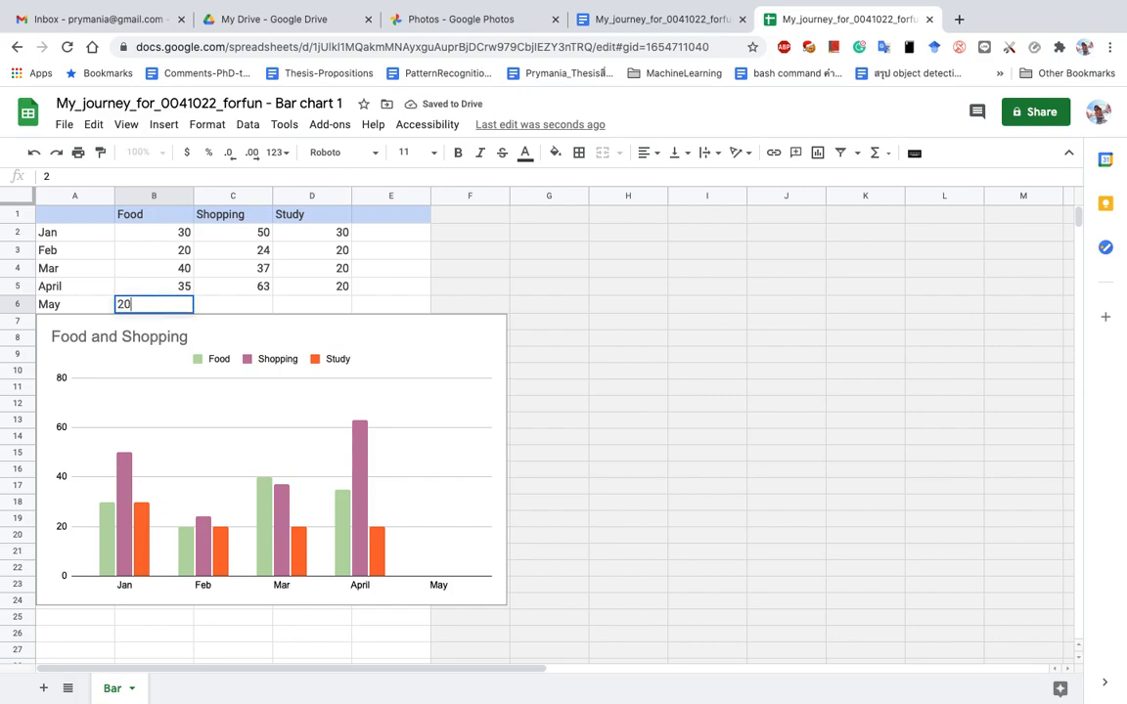
pyautogui.press('Tab')
pyautogui.write('30')
pyautogui.press('Tab')
pyautogui.write('20')
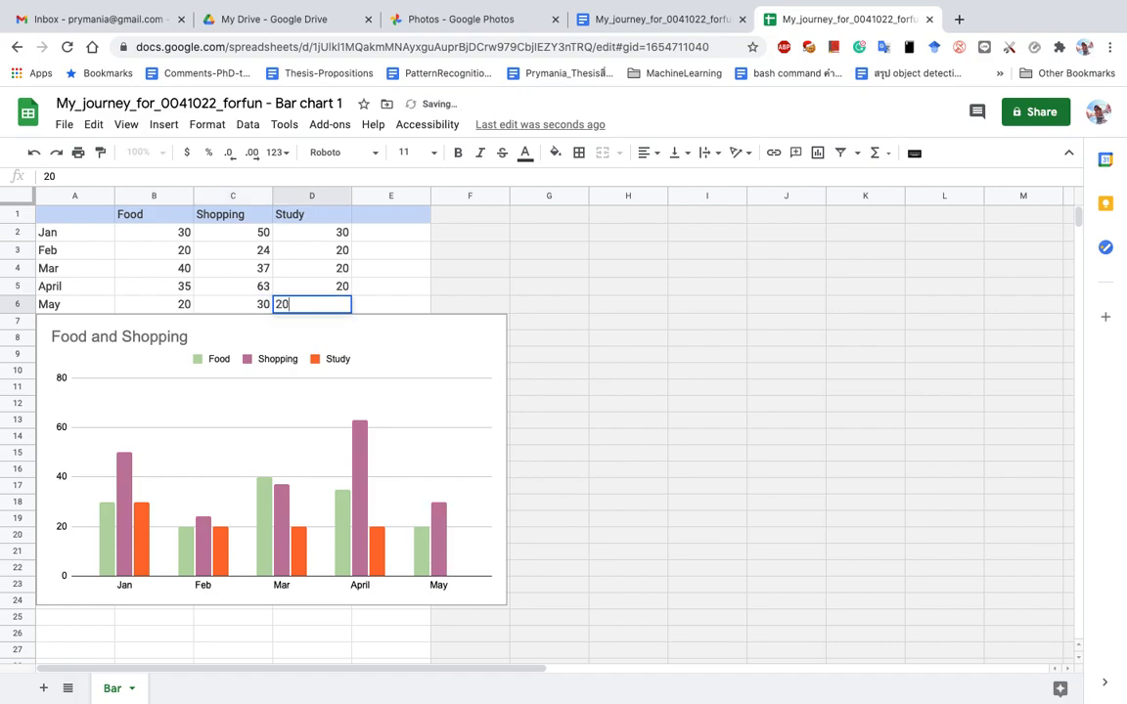
pyautogui.press('Tab')
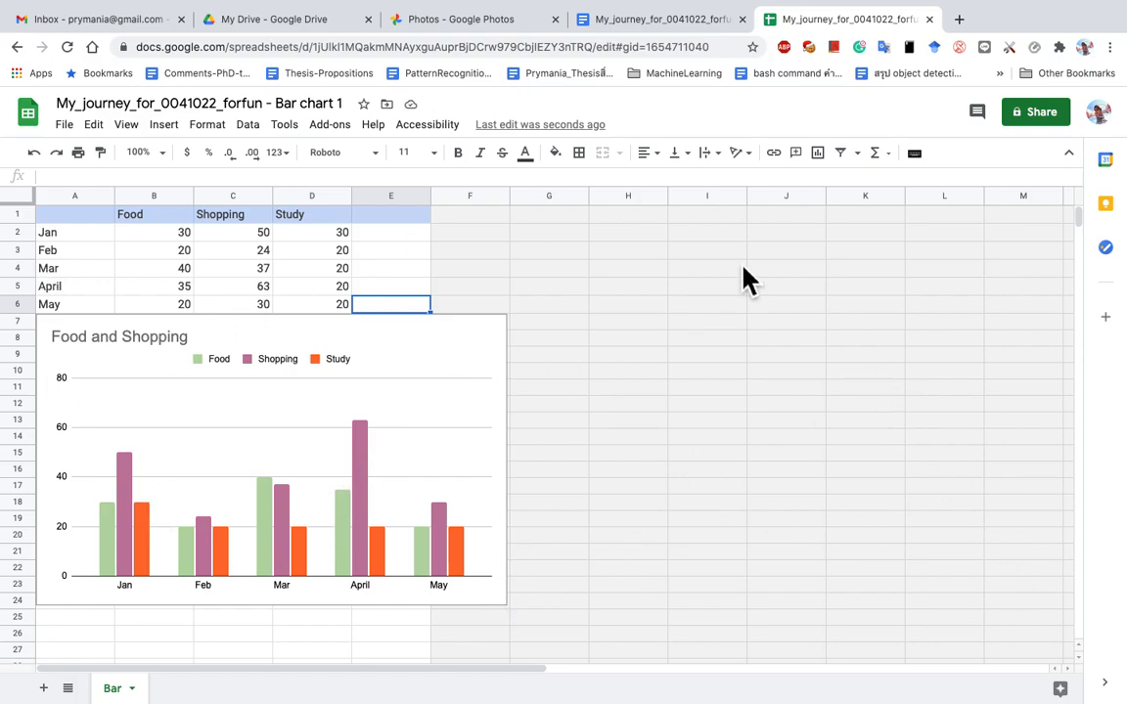
# Switch to the Google Docs document and update the linked chart under My chart from its spreadsheet data
pyautogui.click(692, 38)
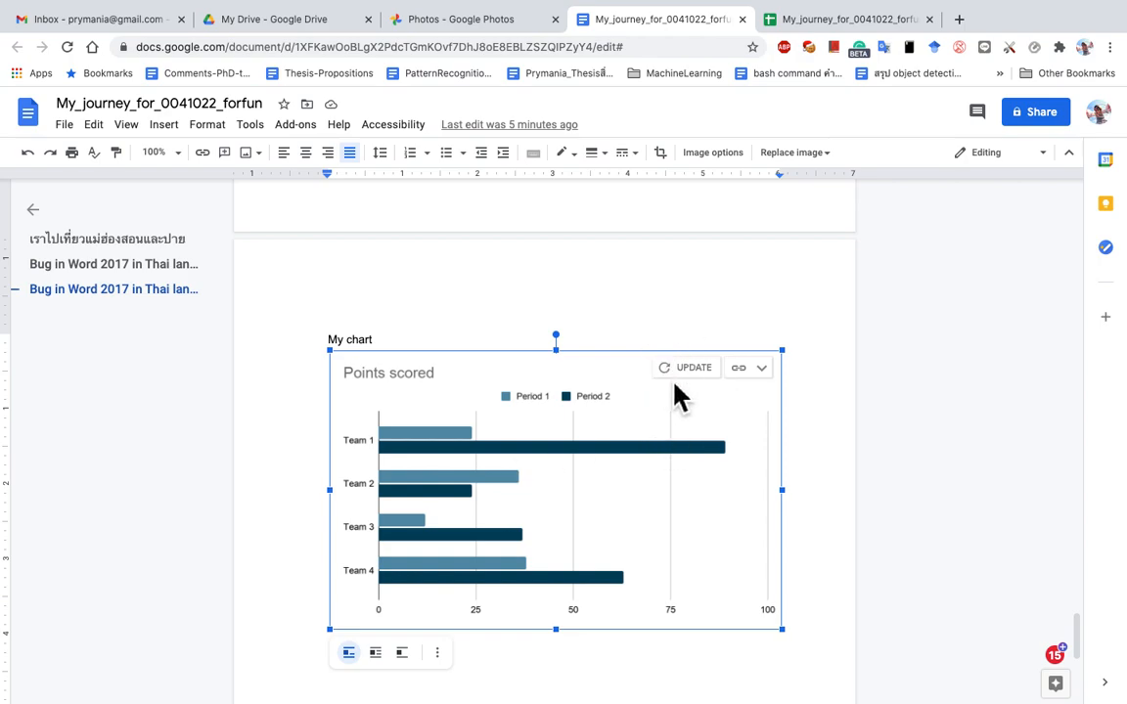
pyautogui.click(699, 383)
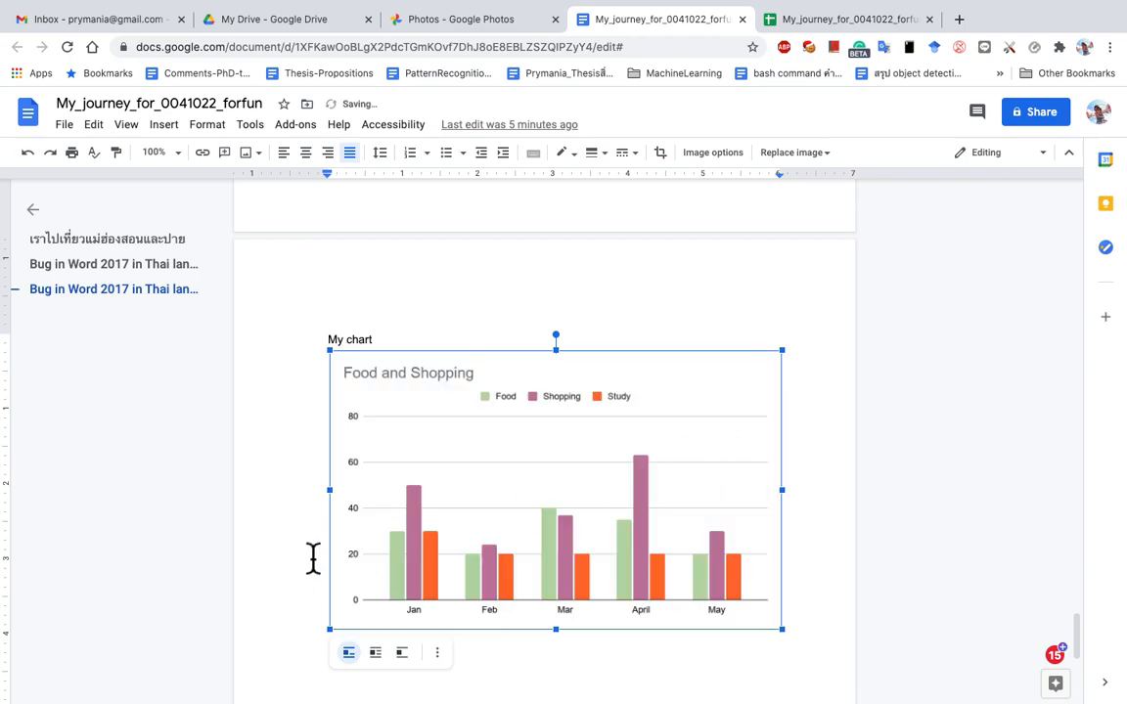
pyautogui.click(819, 20)
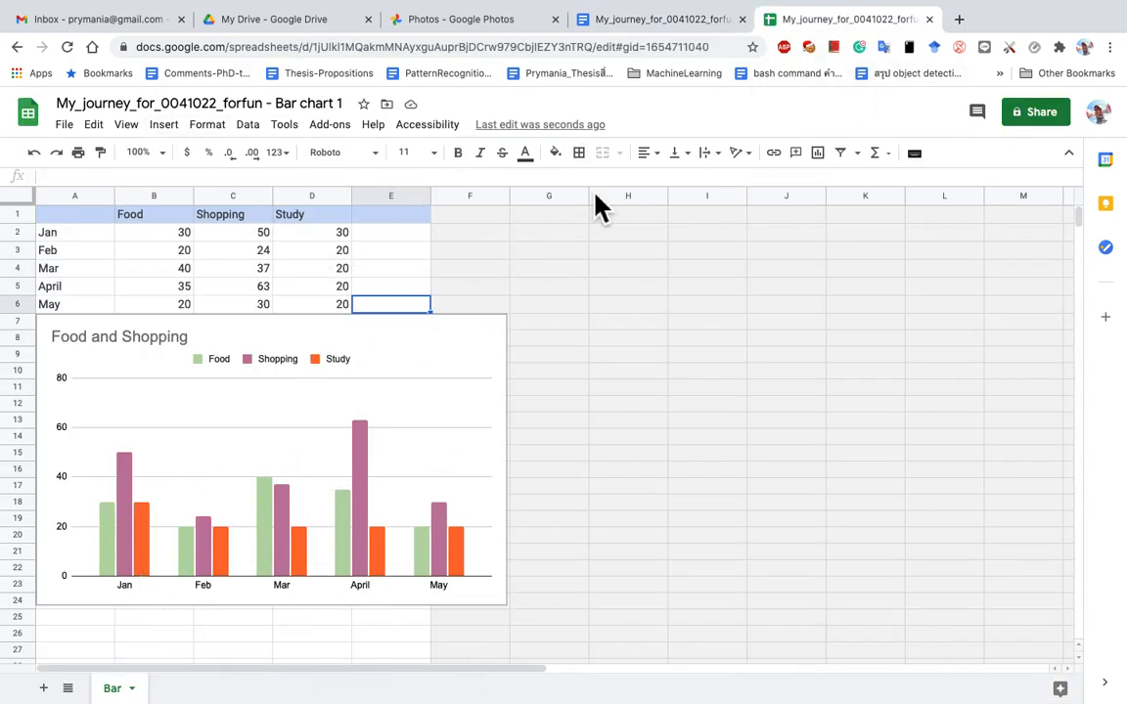
pyautogui.click(655, 19)
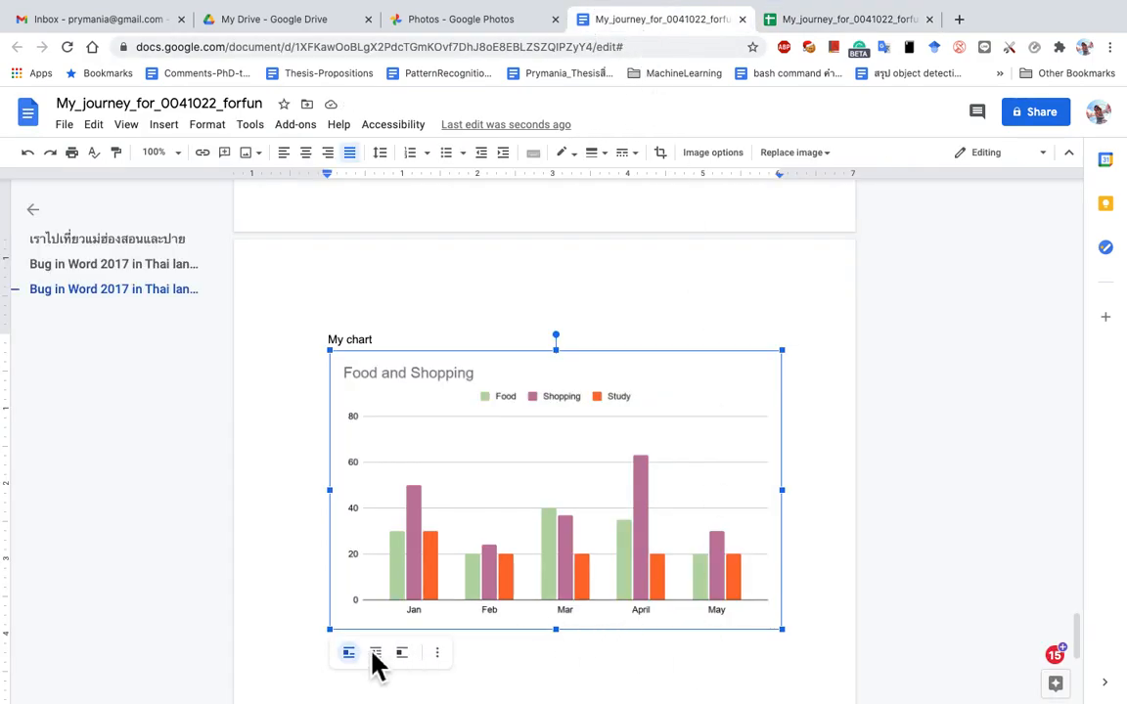
# Close the chart's Google Sheets spreadsheet and return to the Google Docs document
pyautogui.click(843, 23)
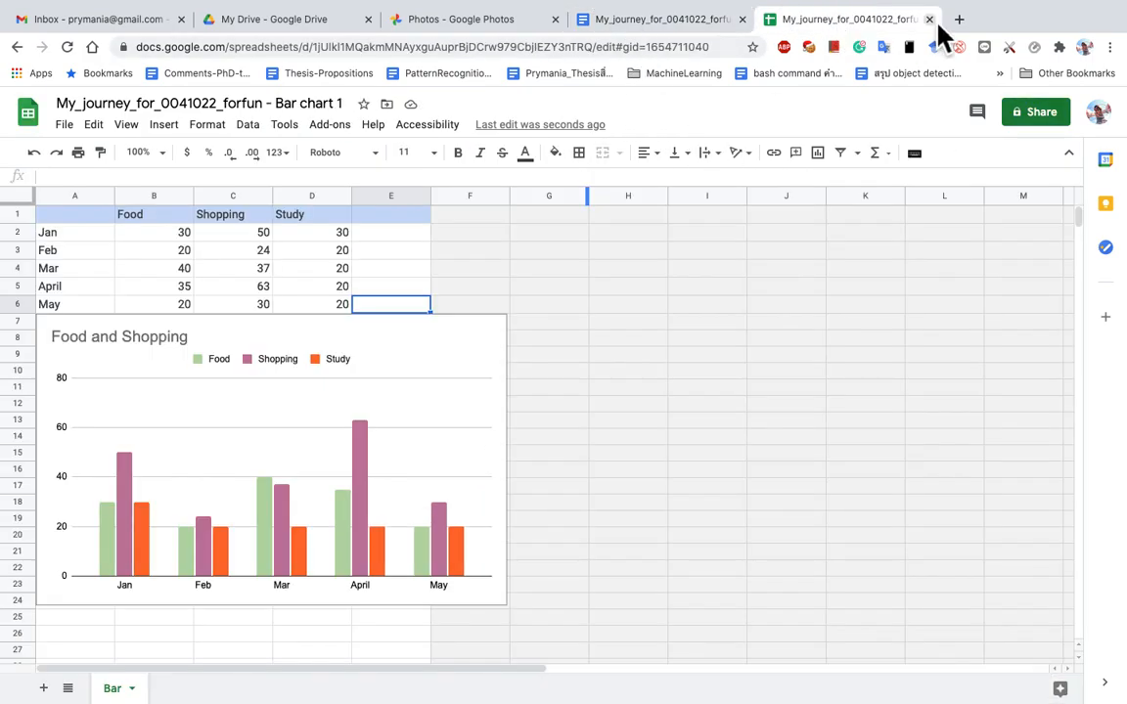
pyautogui.click(294, 32)
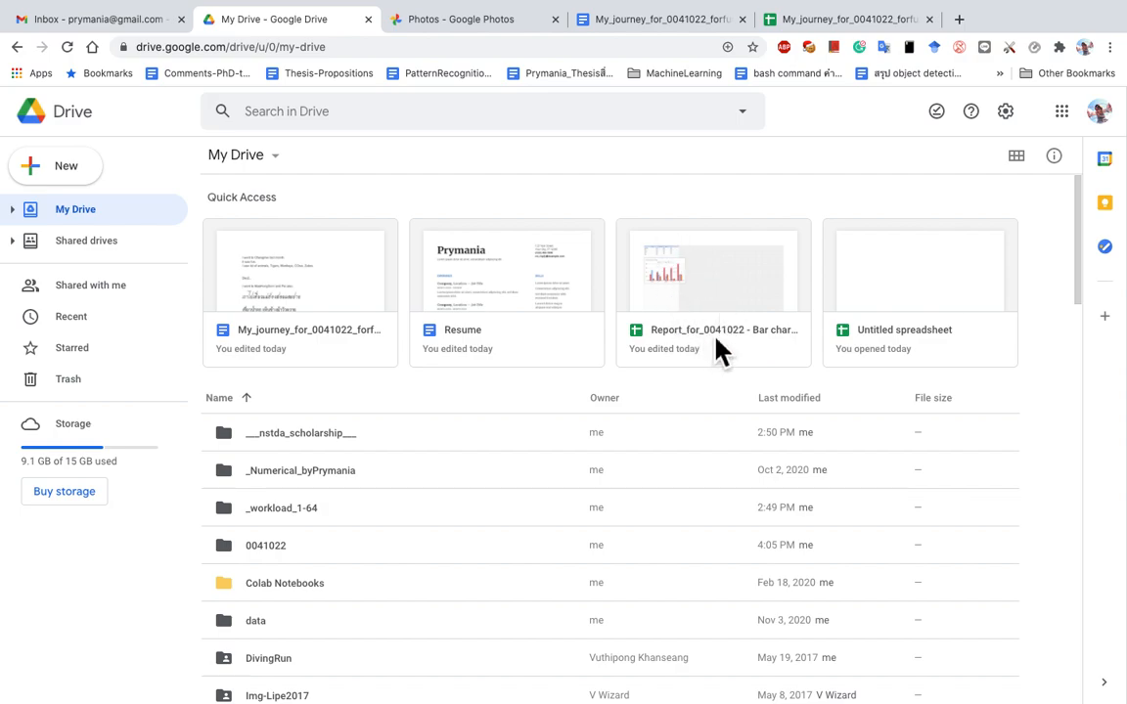
pyautogui.click(846, 20)
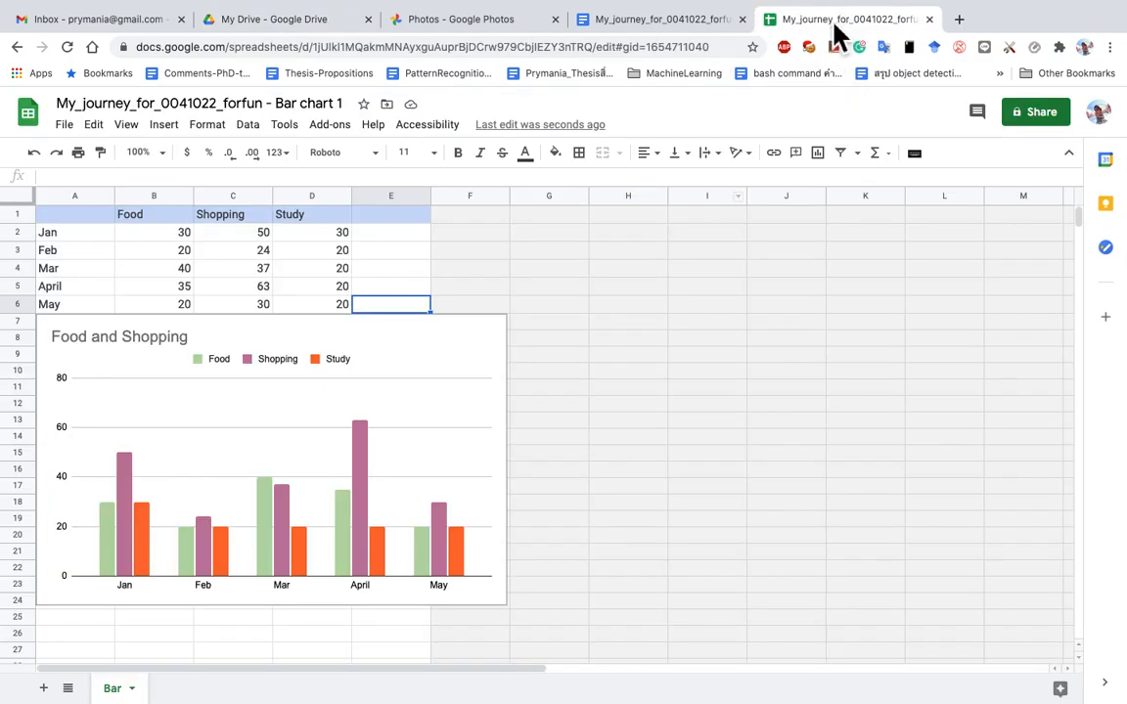
pyautogui.click(930, 21)
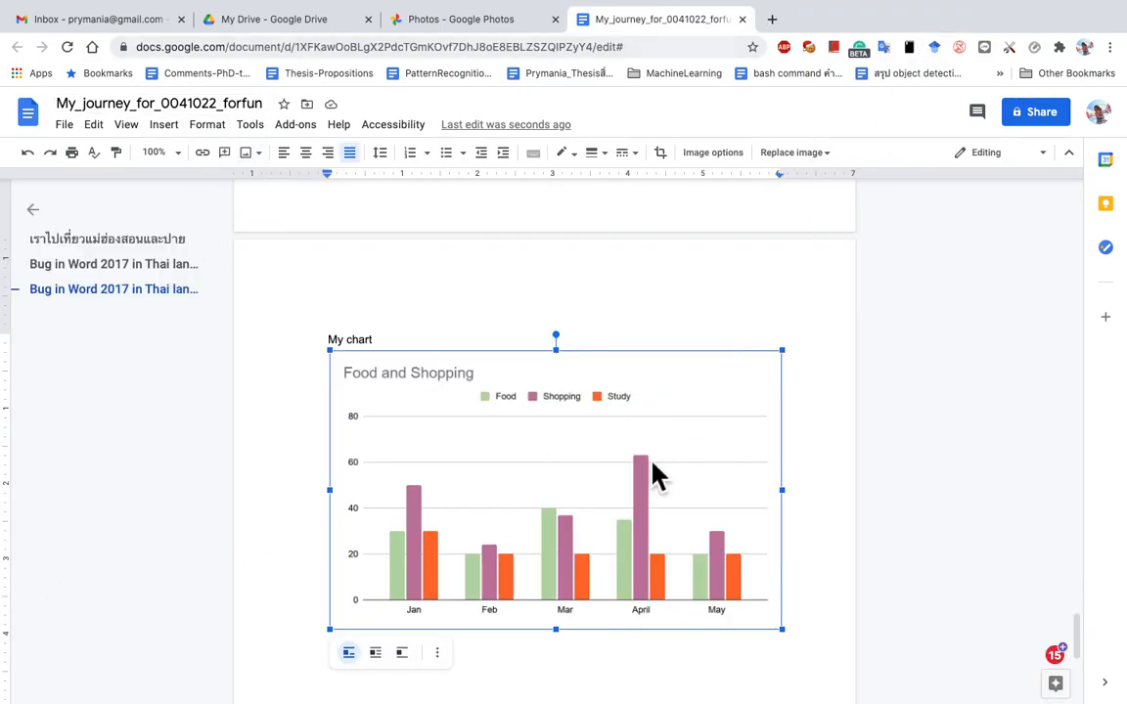
# Insert a page header reading the author's name followed by "'s journey" and leave header editing
pyautogui.scroll(-1, 773, 582)
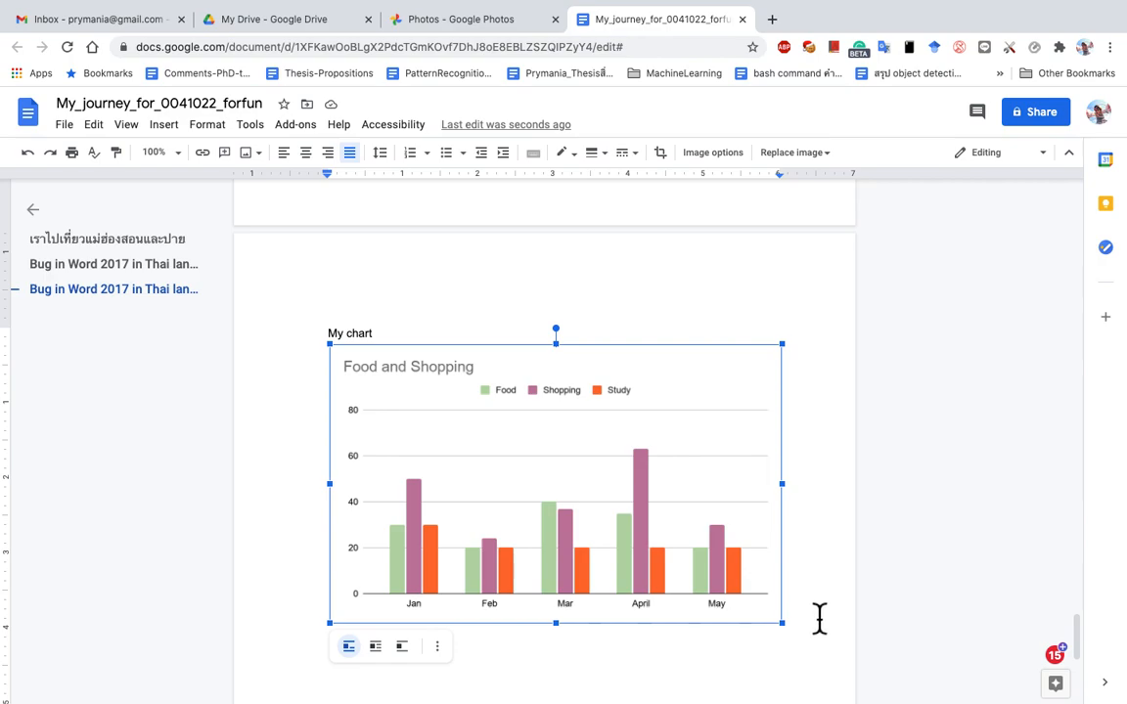
pyautogui.click(819, 618)
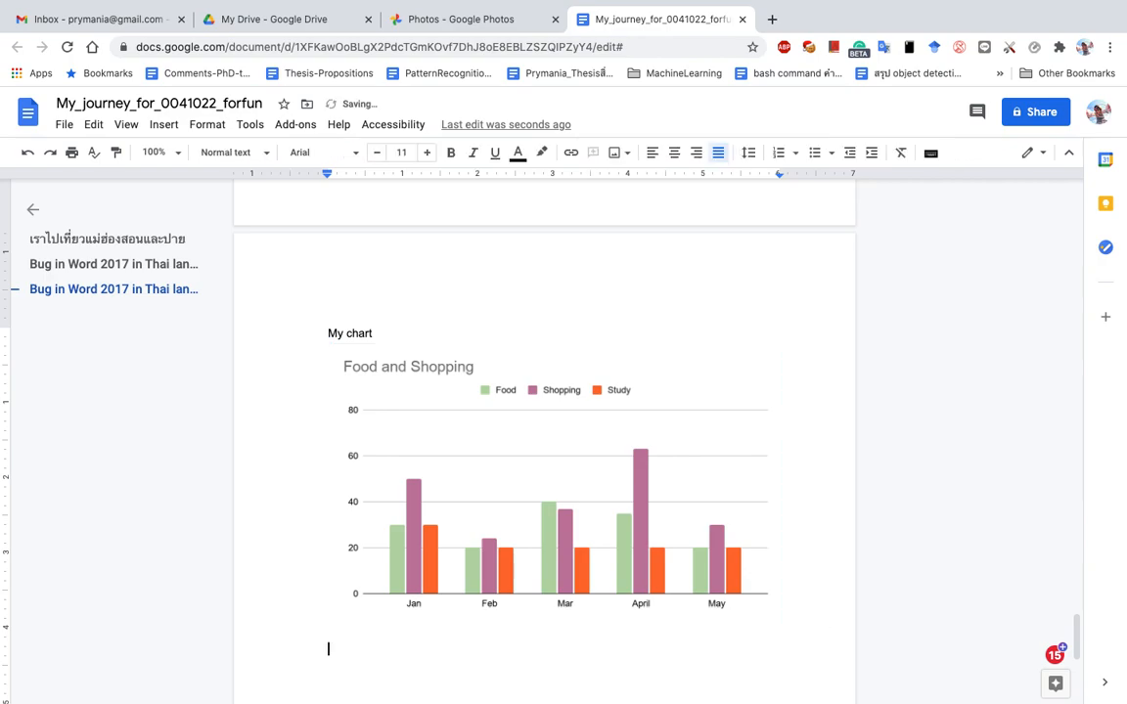
pyautogui.click(176, 127)
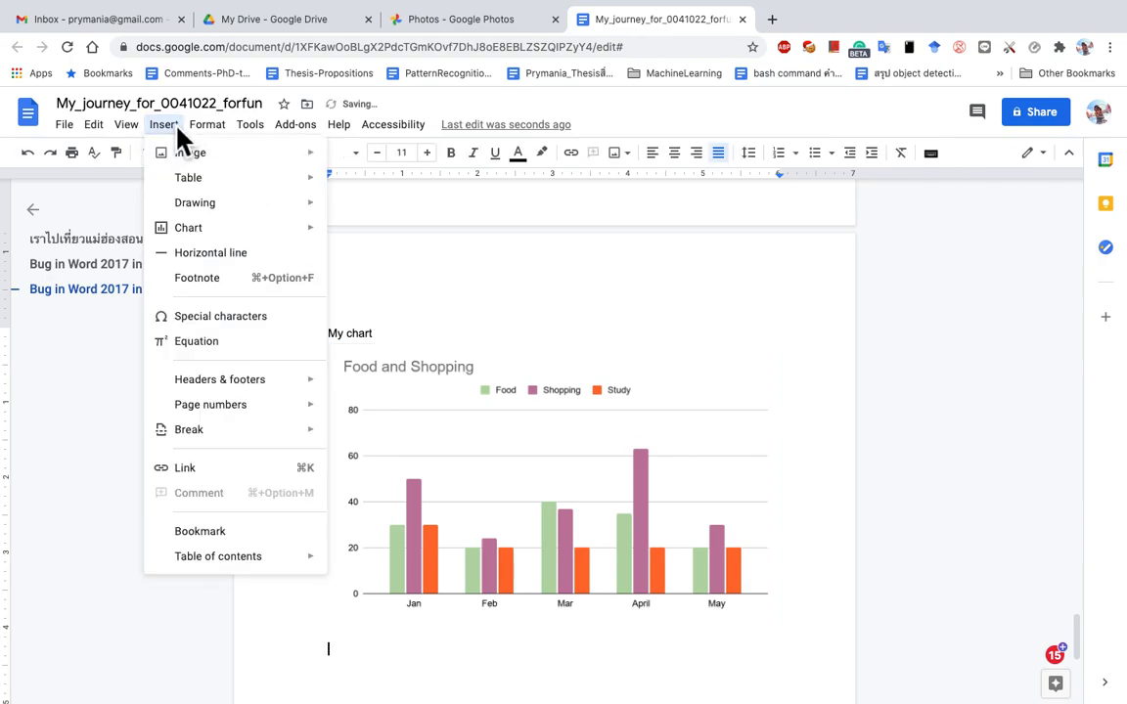
pyautogui.moveTo(250, 416)
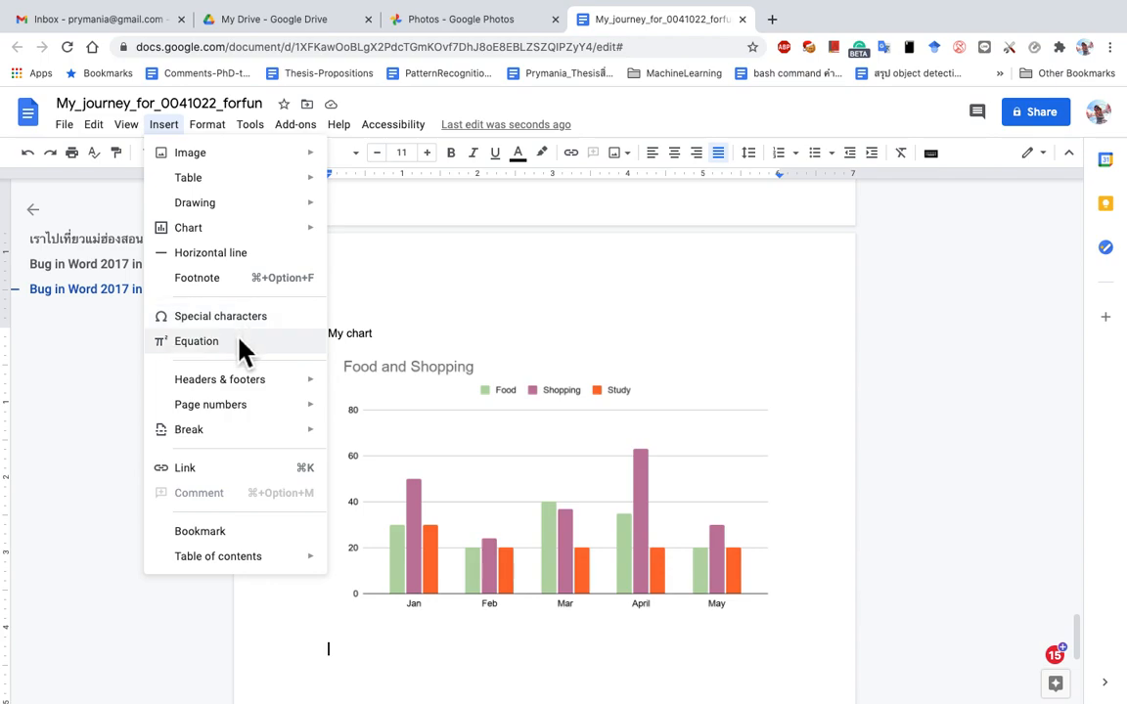
pyautogui.moveTo(245, 386)
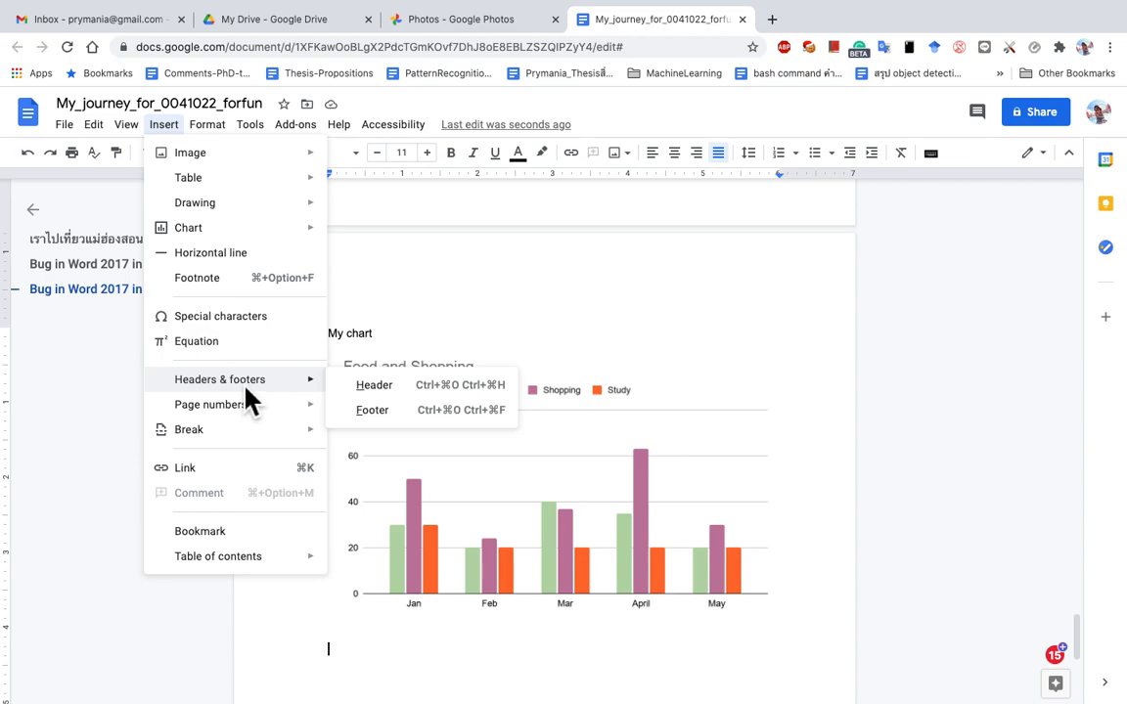
pyautogui.click(263, 389)
pyautogui.click(377, 391)
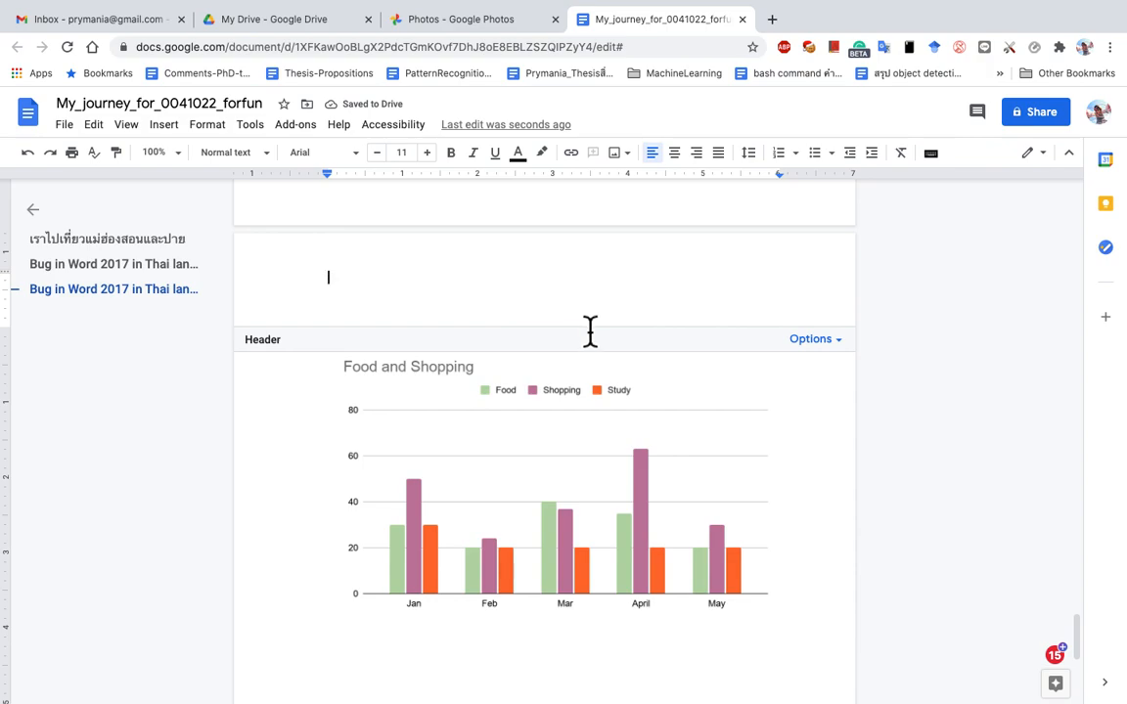
pyautogui.write('Prymani')
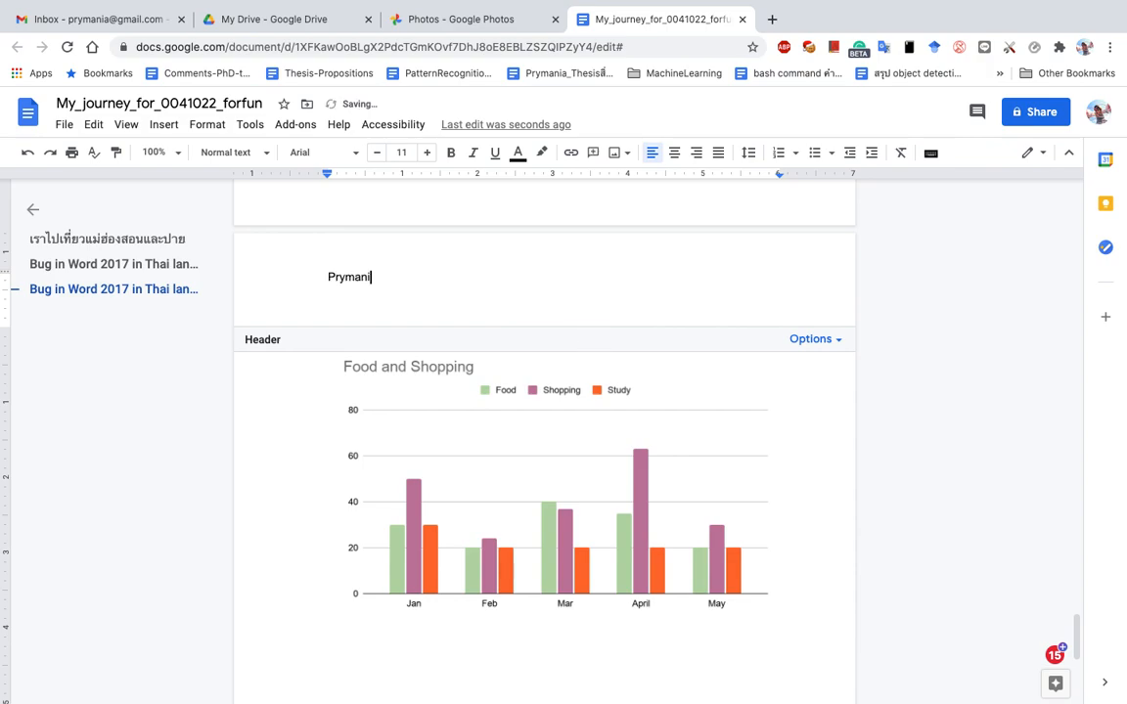
pyautogui.write("a's journey")
pyautogui.click(810, 339)
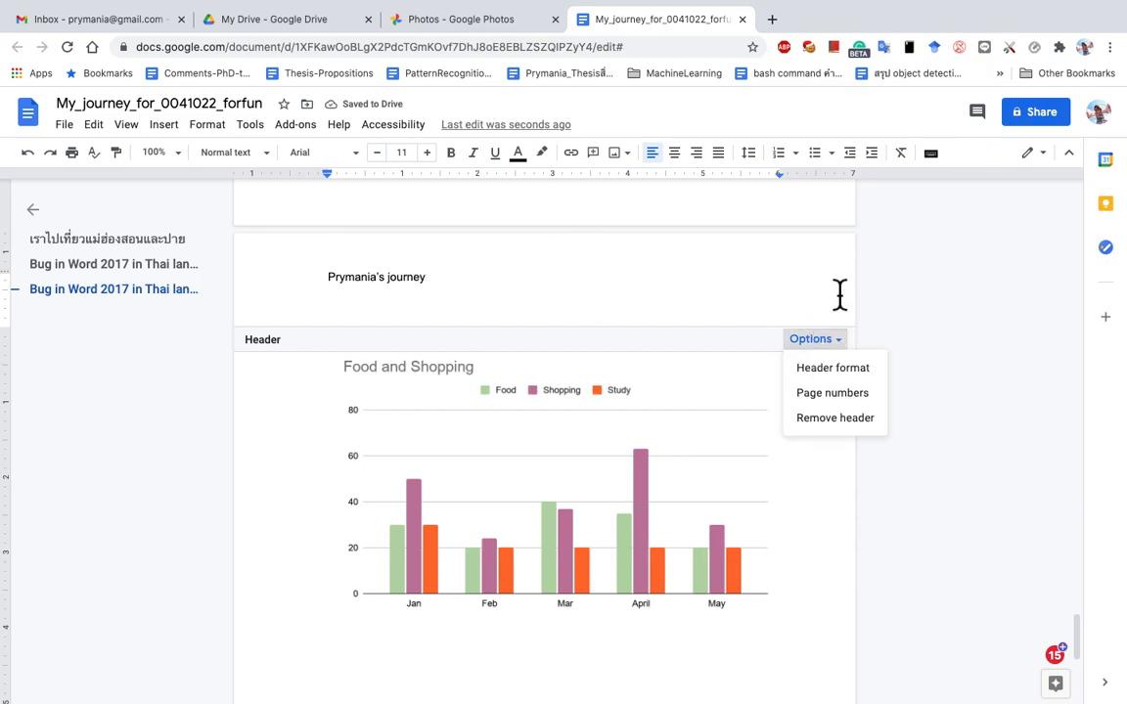
pyautogui.click(857, 372)
pyautogui.click(838, 353)
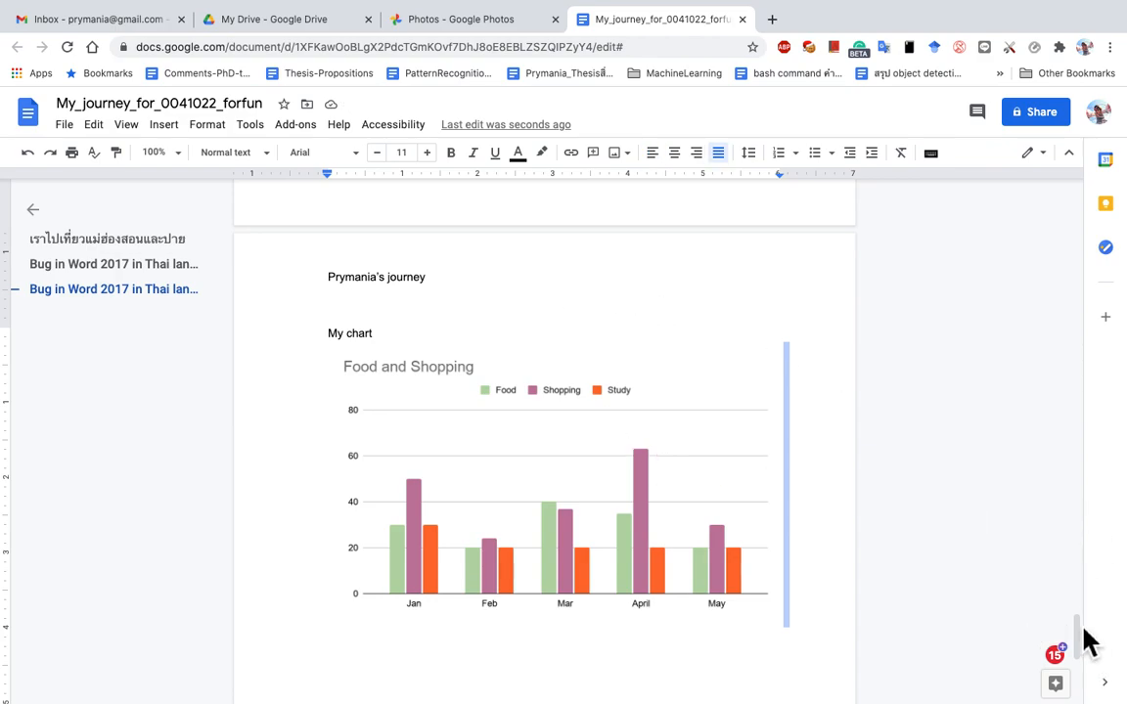
# Review the header on the pages from the chart page back to the first page
pyautogui.scroll(10, 1088, 641)
pyautogui.scroll(1, 1088, 636)
pyautogui.scroll(-2, 1088, 635)
pyautogui.moveTo(327, 510); pyautogui.dragTo(498, 500)
pyautogui.scroll(10, 496, 499)
pyautogui.scroll(15, 496, 498)
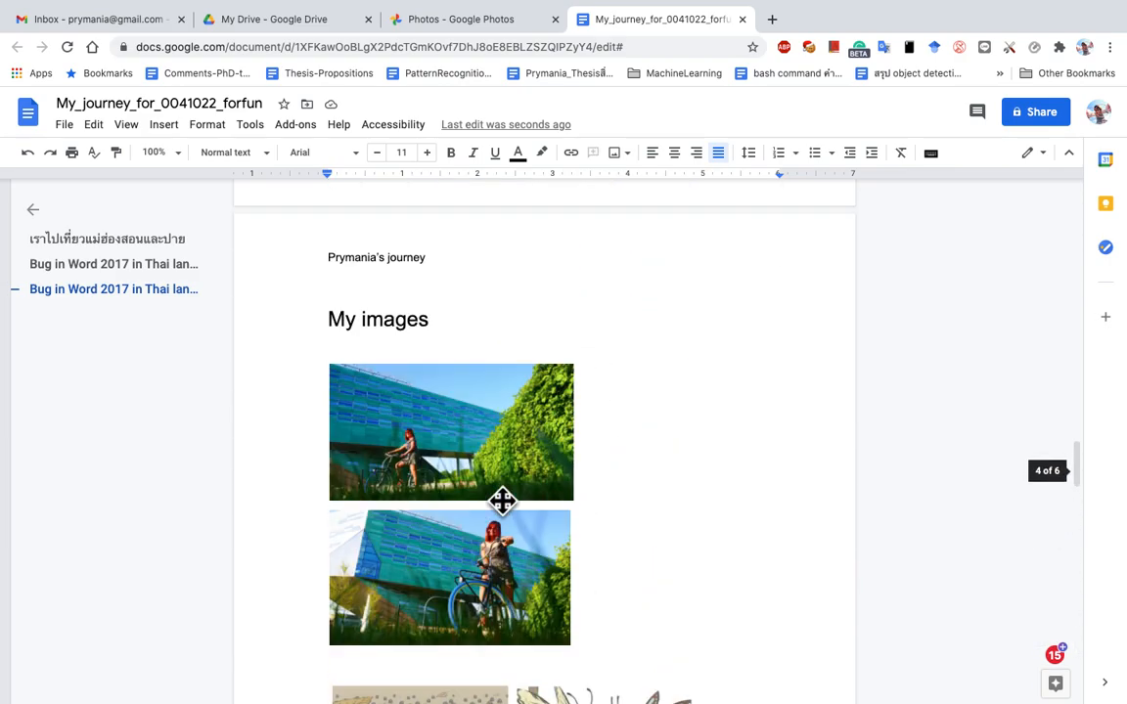
pyautogui.scroll(10, 418, 349)
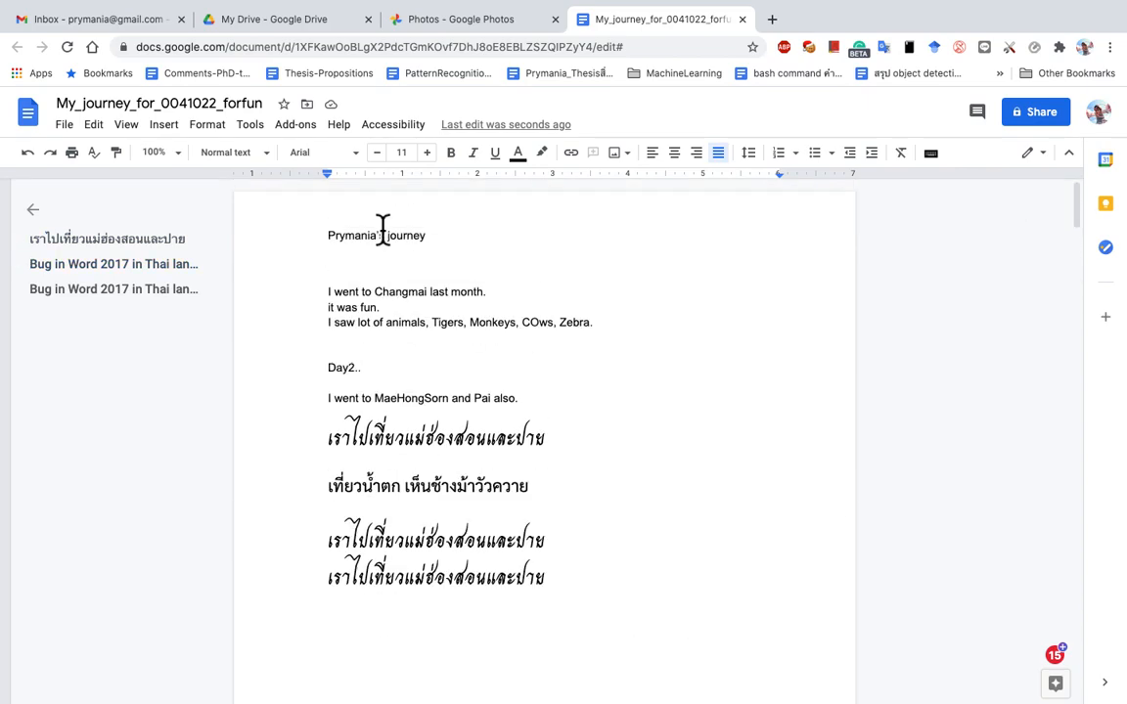
# Try the Different first page option on the header, compare the headers of the following pages, and turn the option off
pyautogui.doubleClick(390, 254)
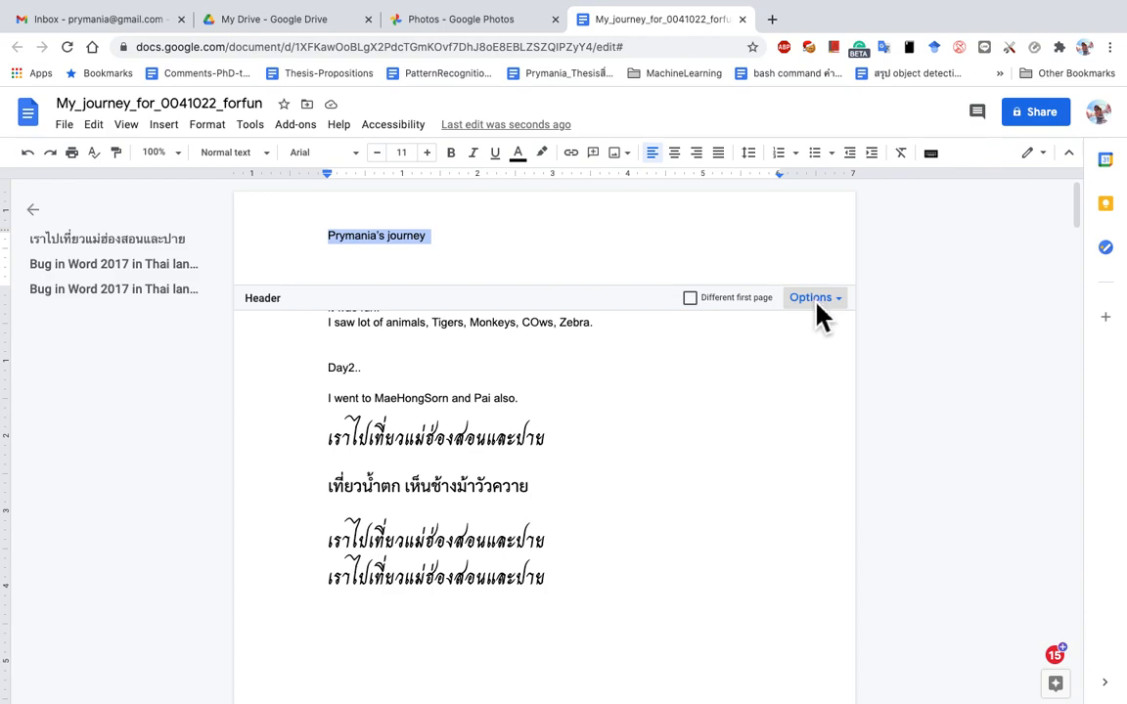
pyautogui.click(691, 299)
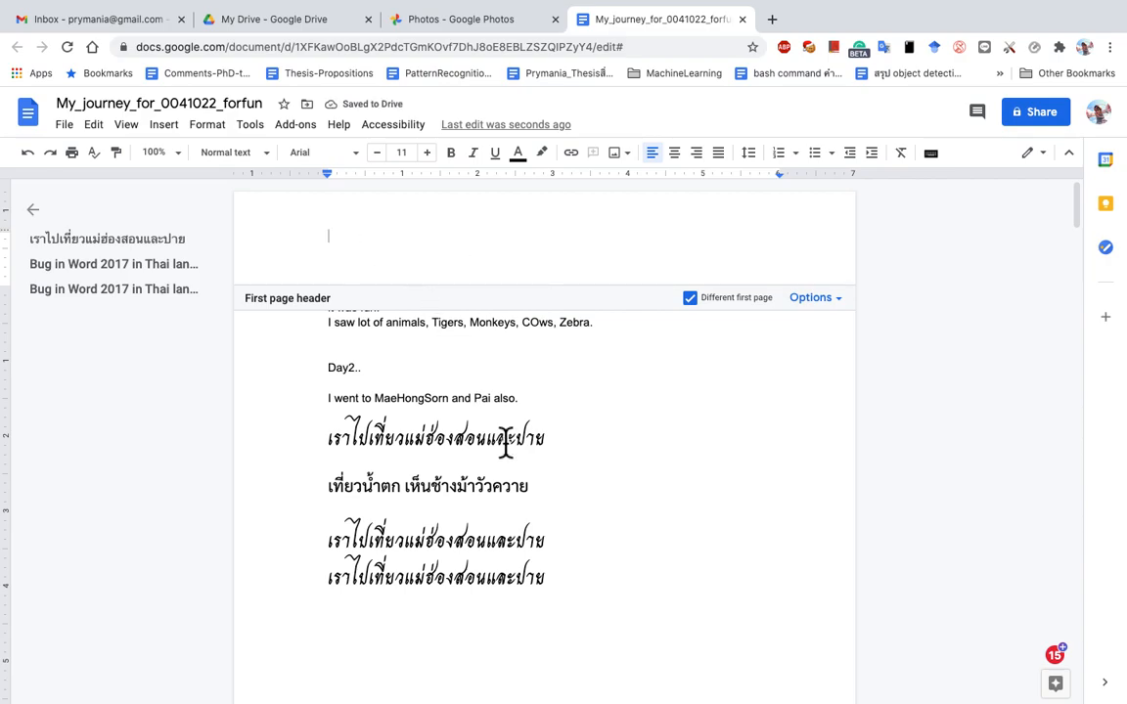
pyautogui.scroll(-10, 504, 440)
pyautogui.scroll(4, 504, 440)
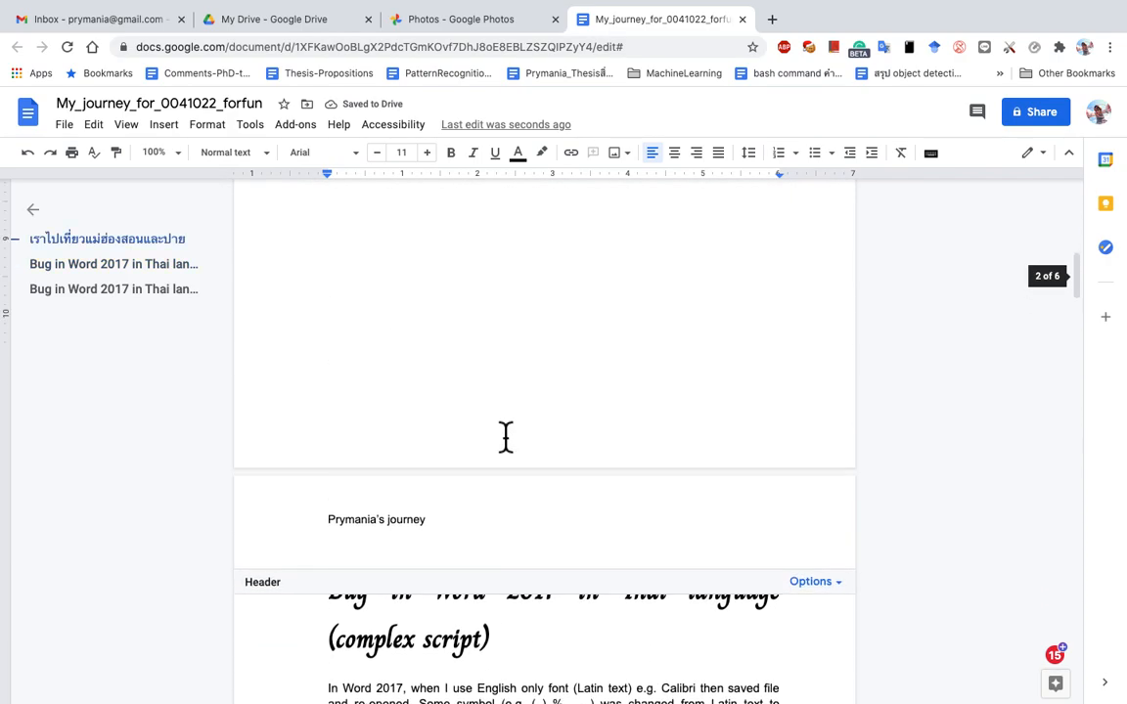
pyautogui.scroll(-13, 444, 531)
pyautogui.scroll(18, 443, 531)
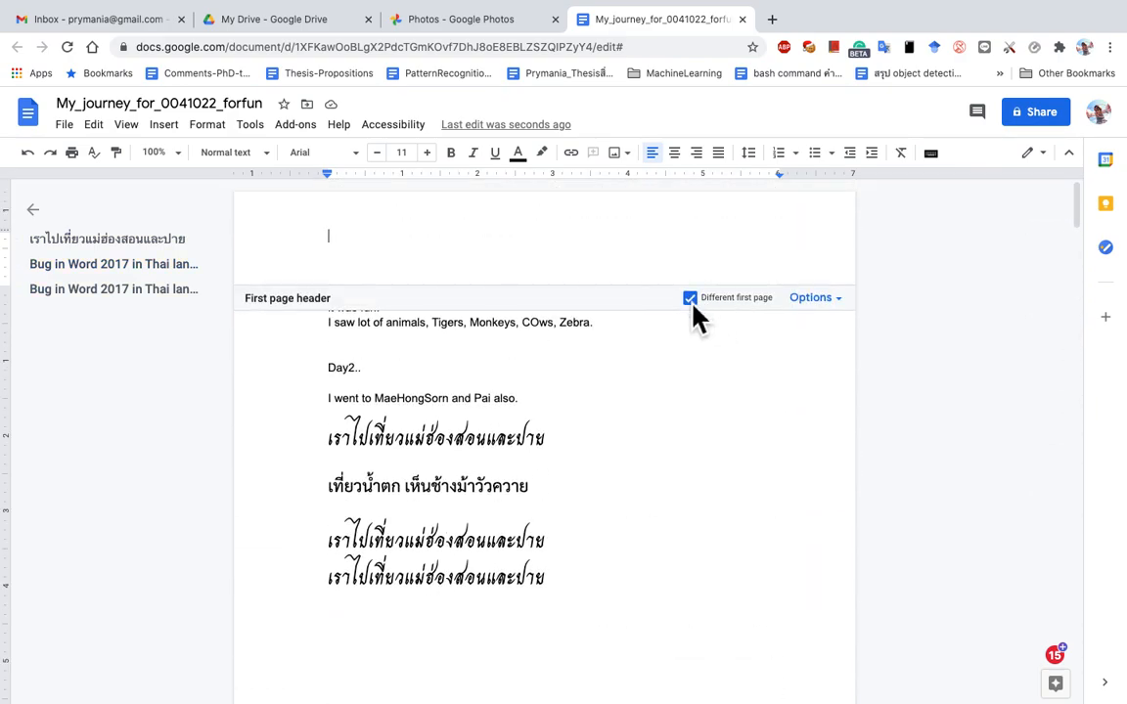
pyautogui.click(691, 302)
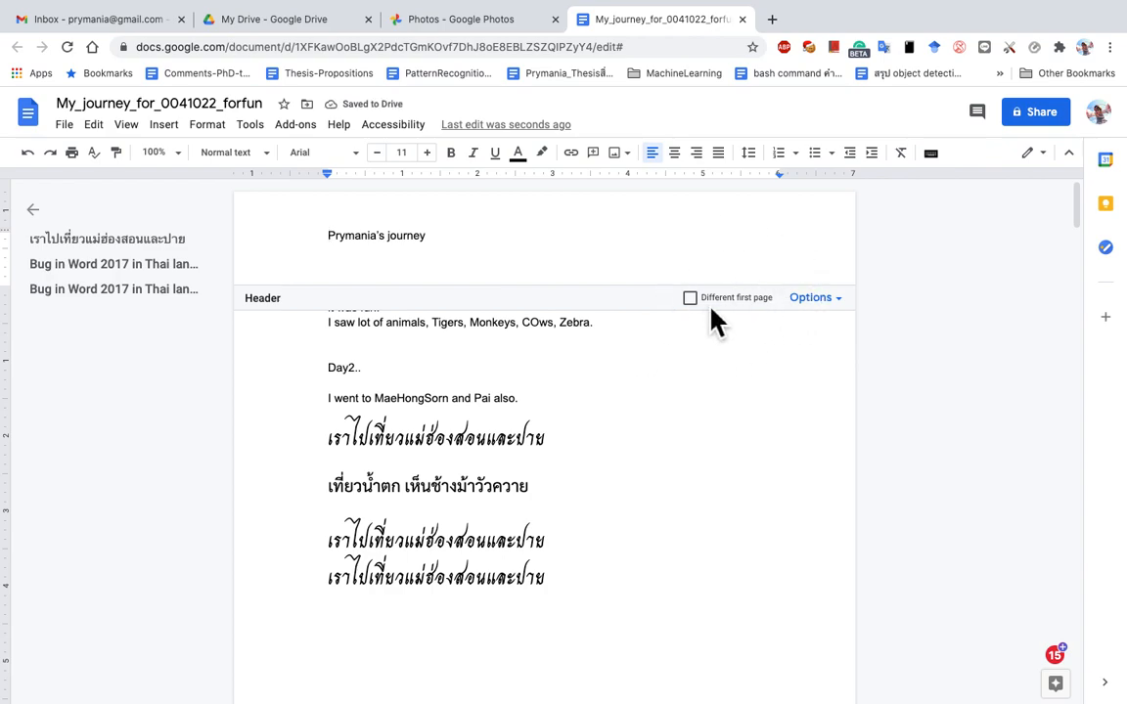
pyautogui.press('Escape')
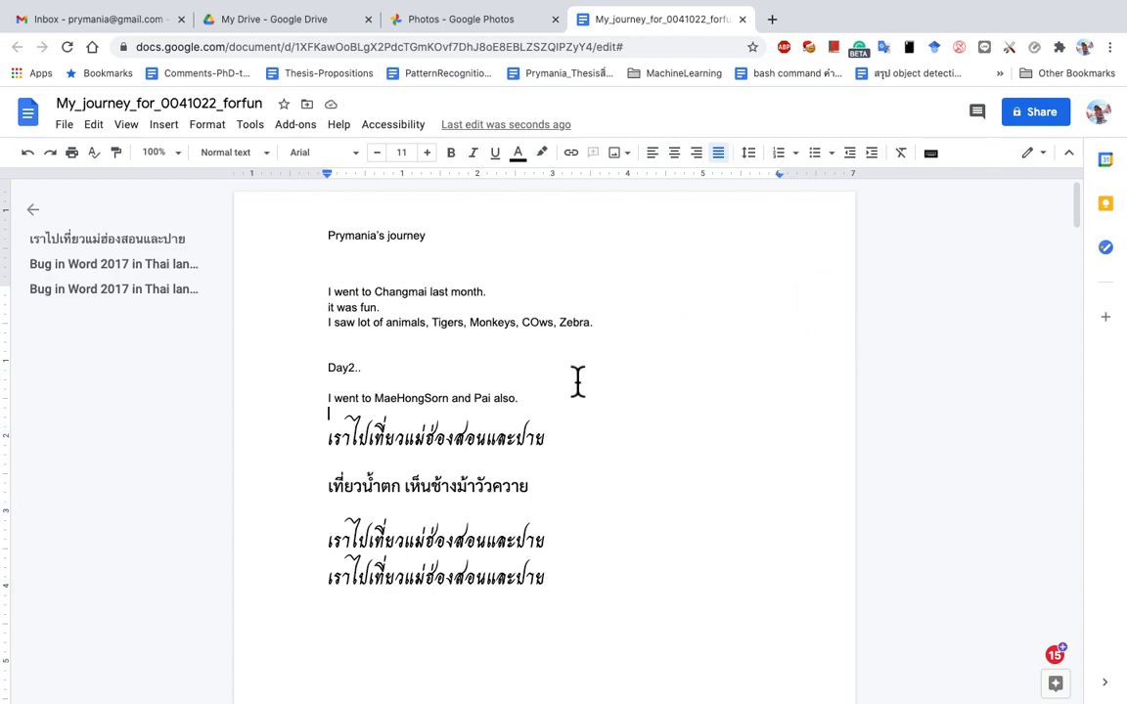
# Insert right-aligned page numbers in the footer of every page, starting with the first page, and check them on several pages
pyautogui.click(159, 127)
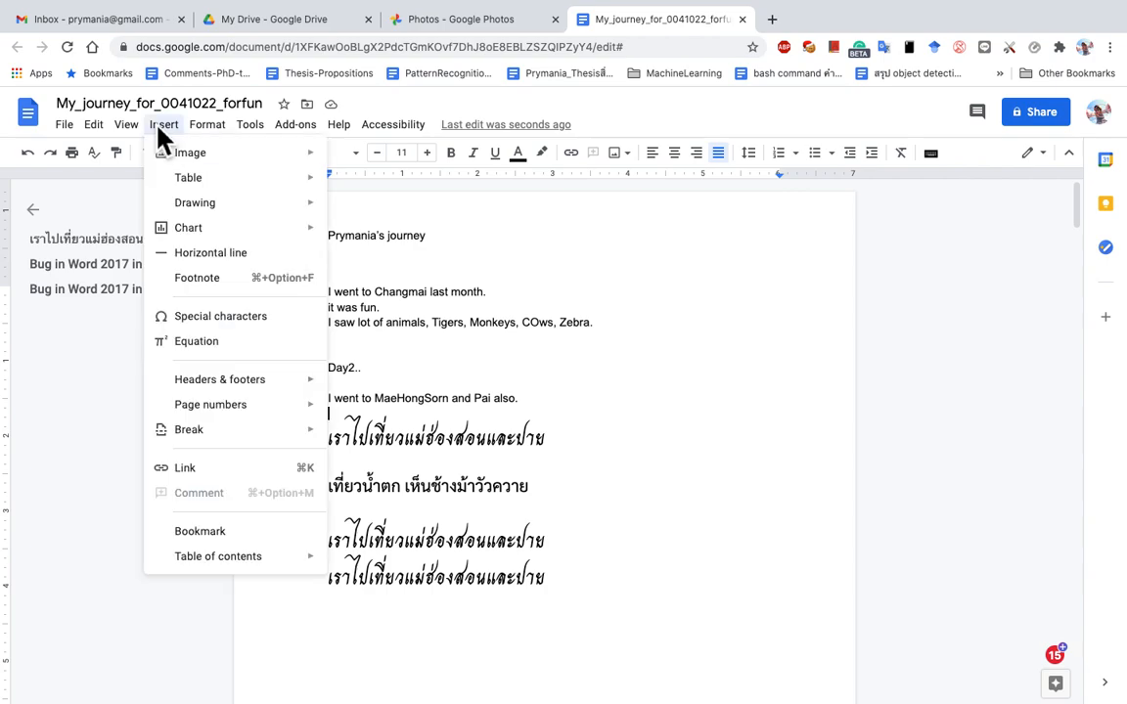
pyautogui.moveTo(253, 561)
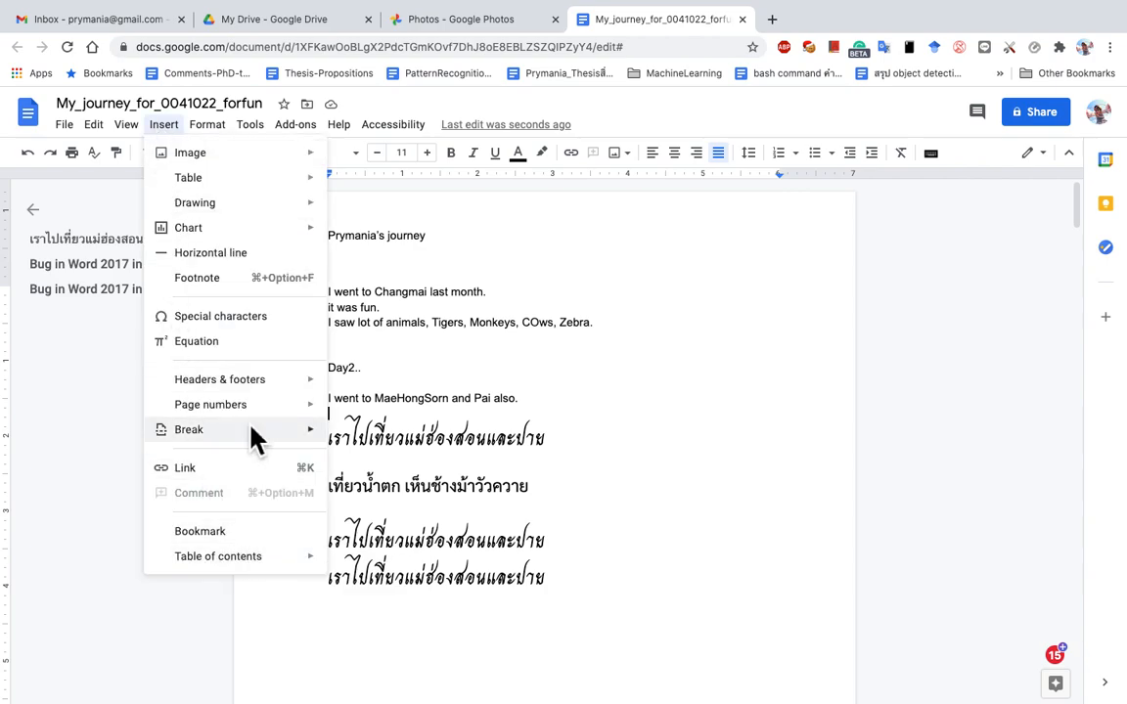
pyautogui.moveTo(252, 407)
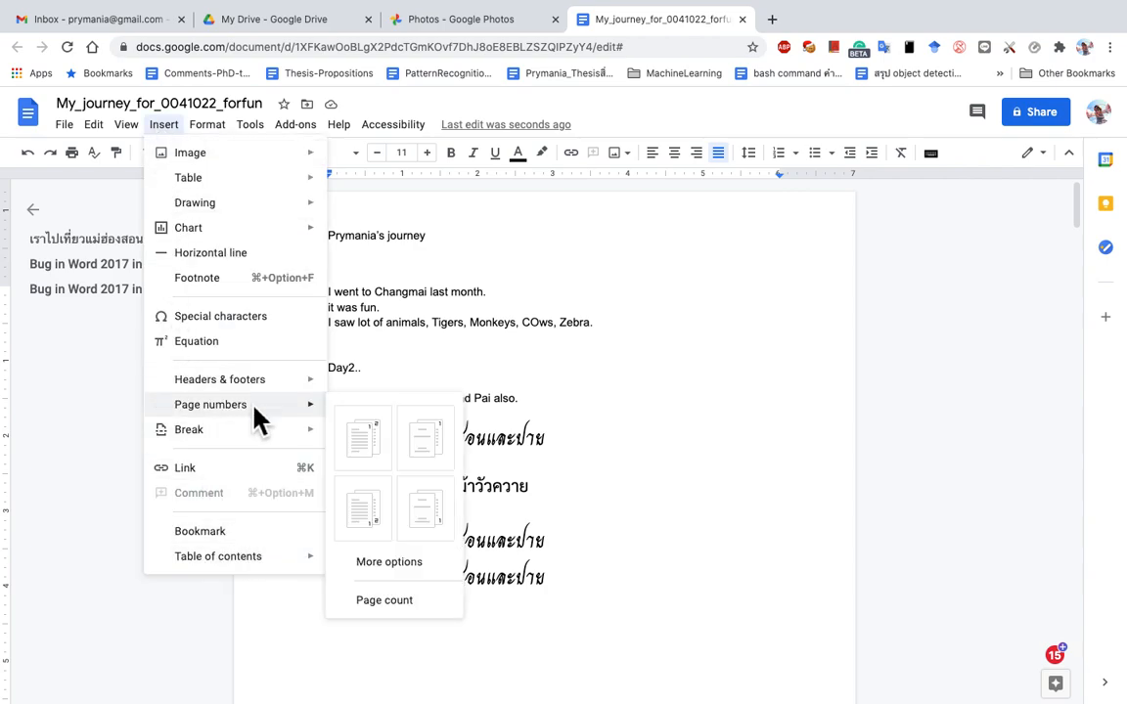
pyautogui.click(378, 533)
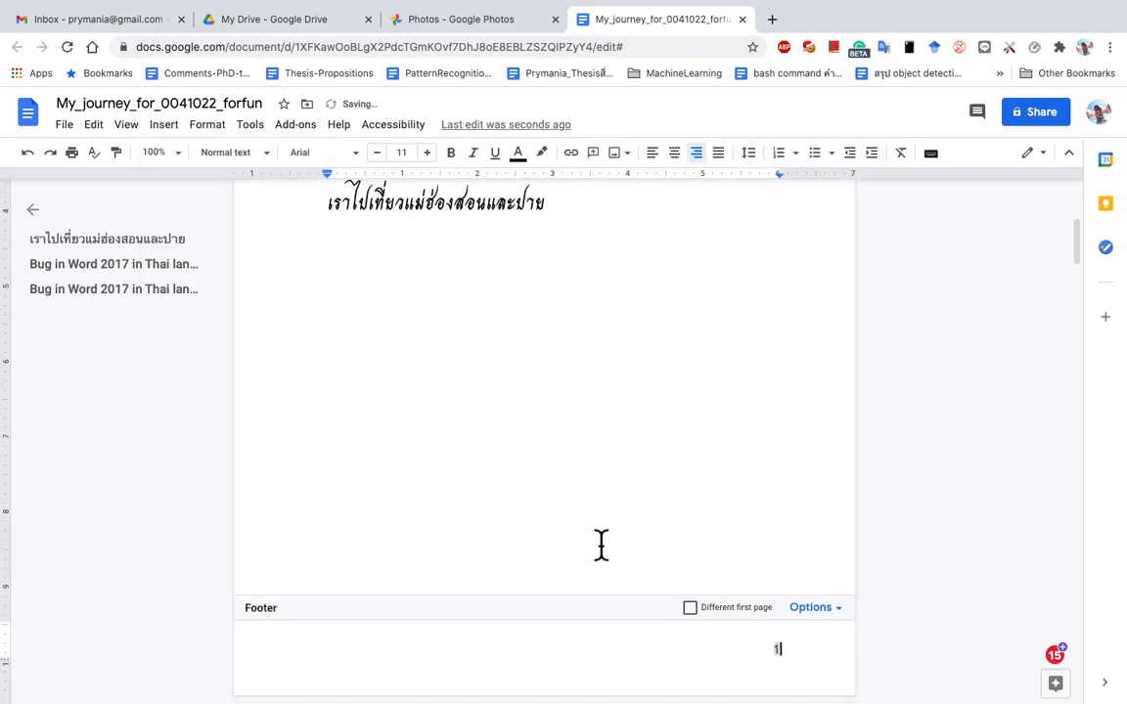
pyautogui.scroll(4, 601, 545)
pyautogui.scroll(-6, 602, 545)
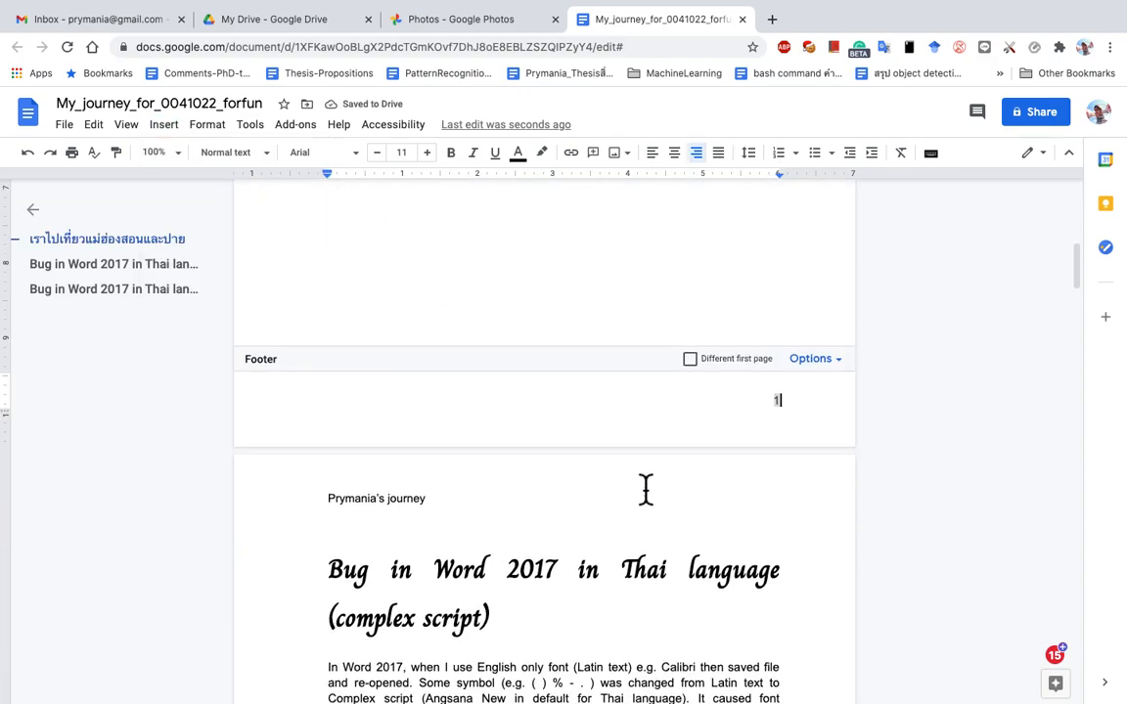
pyautogui.scroll(-20, 757, 548)
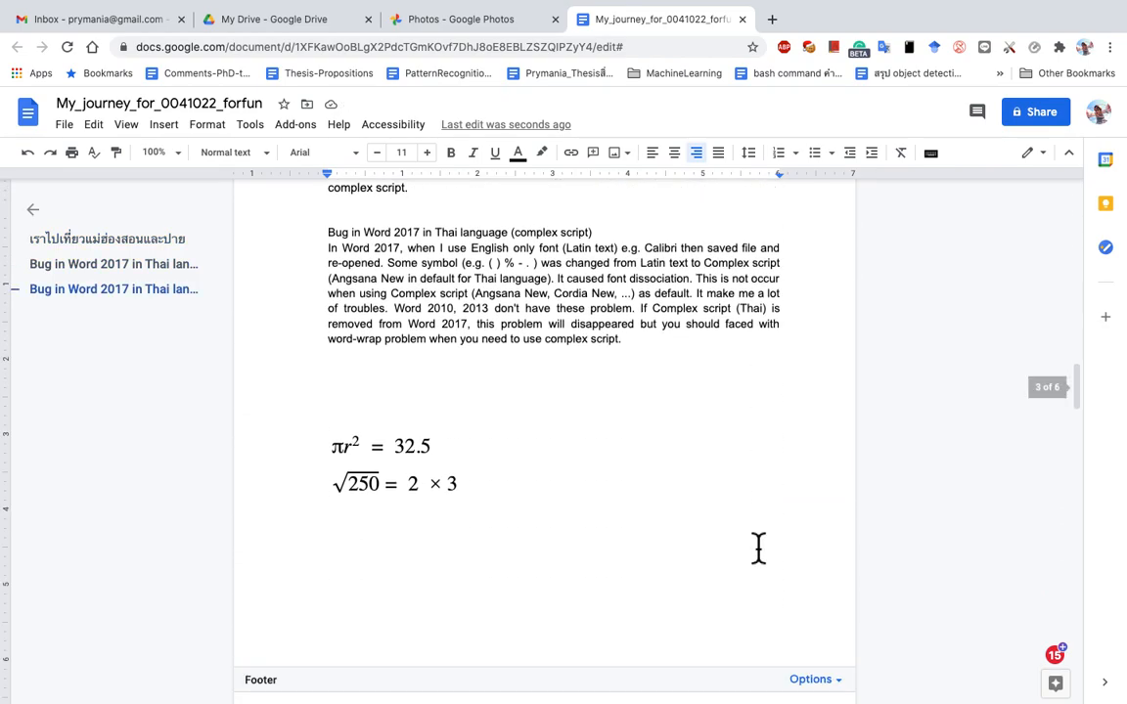
pyautogui.scroll(-2, 758, 548)
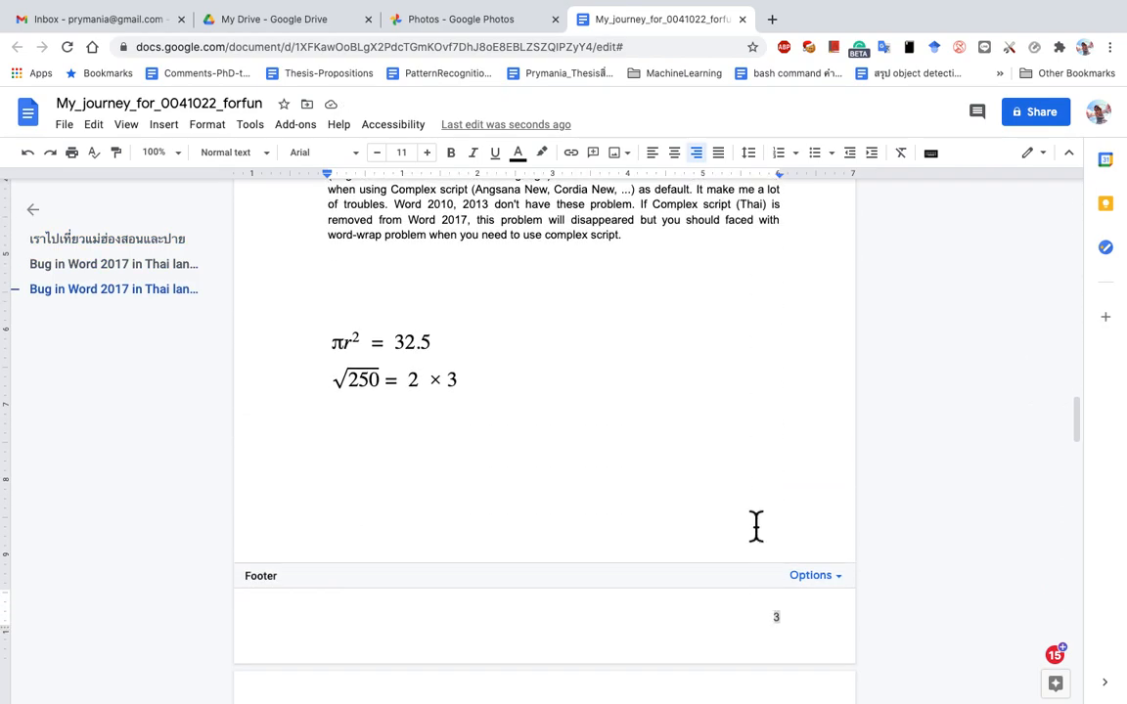
pyautogui.click(756, 526)
pyautogui.scroll(13, 754, 533)
pyautogui.scroll(7, 753, 531)
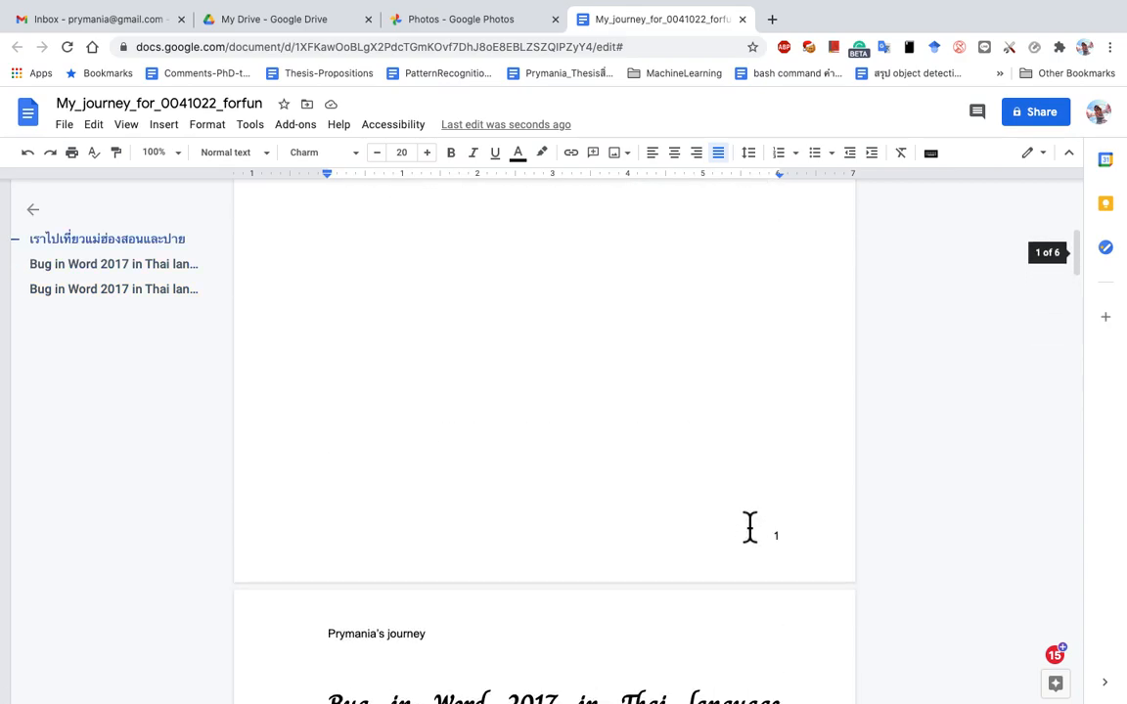
pyautogui.click(127, 125)
pyautogui.moveTo(164, 134)
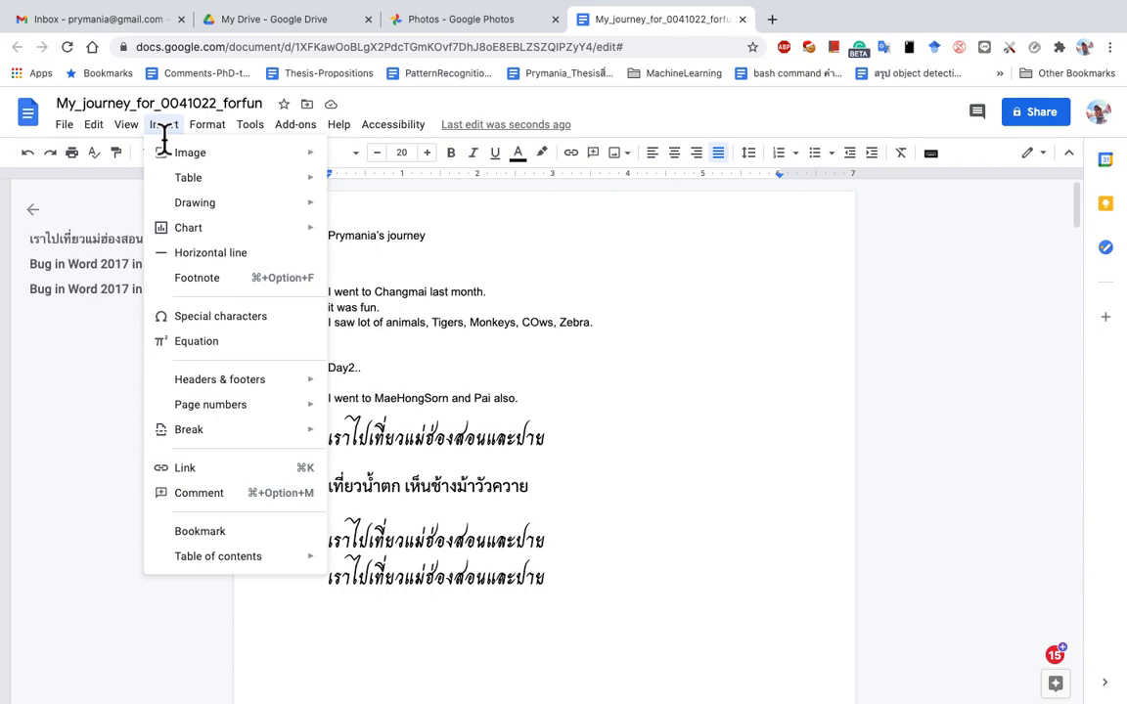
pyautogui.moveTo(207, 135)
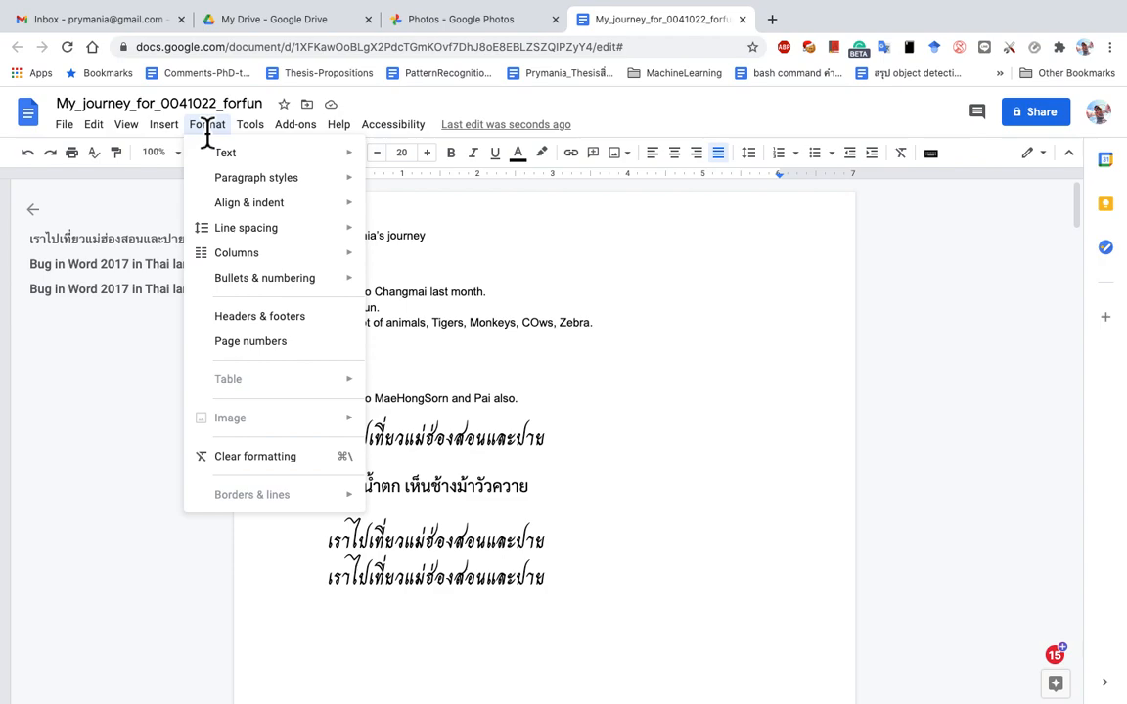
# Try bold formatting on the line "I went to Changmai last month." and remove it again
pyautogui.moveTo(232, 155)
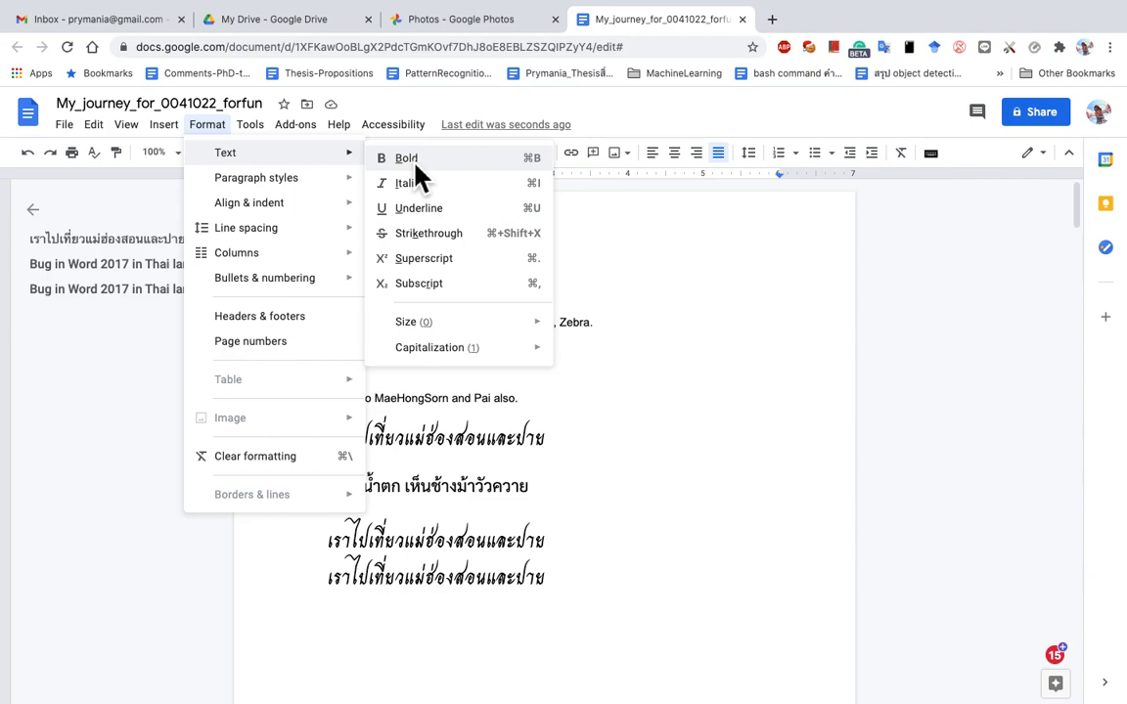
pyautogui.click(611, 275)
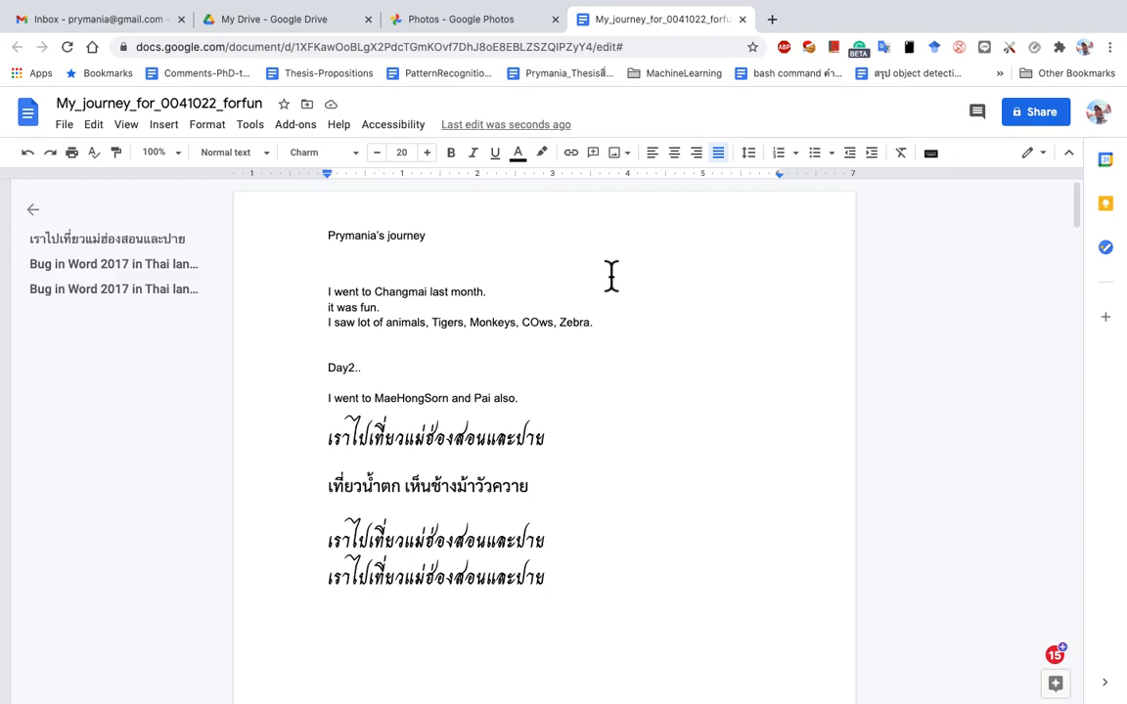
pyautogui.moveTo(329, 294); pyautogui.dragTo(513, 307)
pyautogui.hotkey('ctrl', 'b')
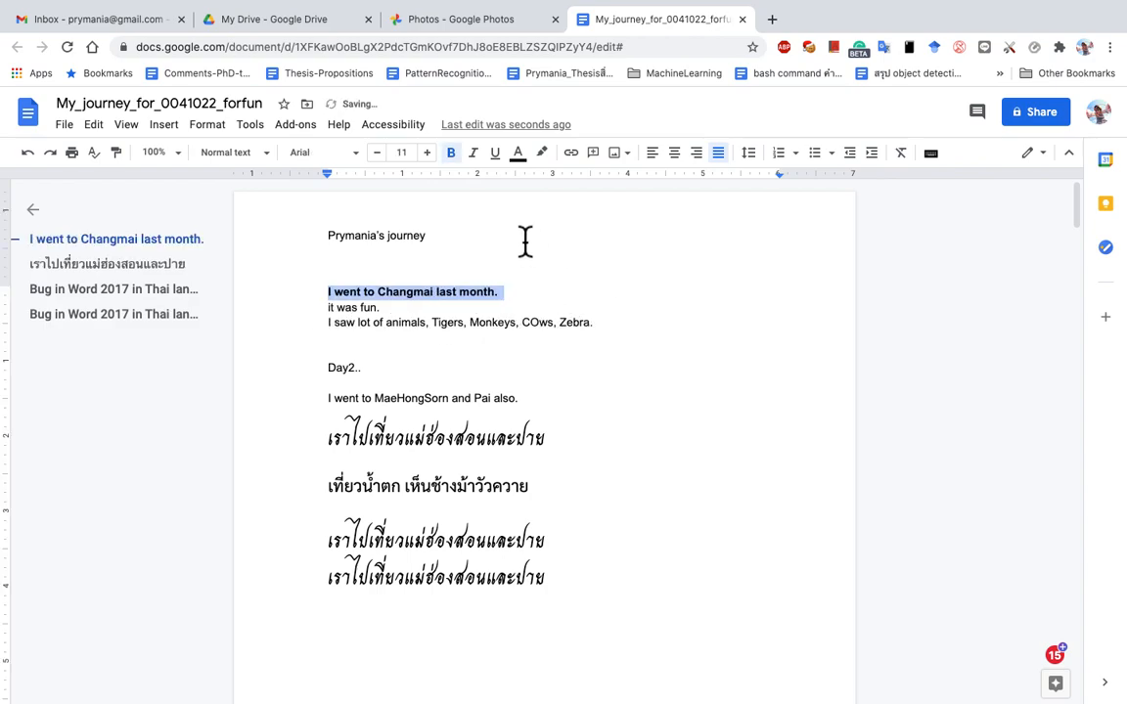
pyautogui.click(451, 153)
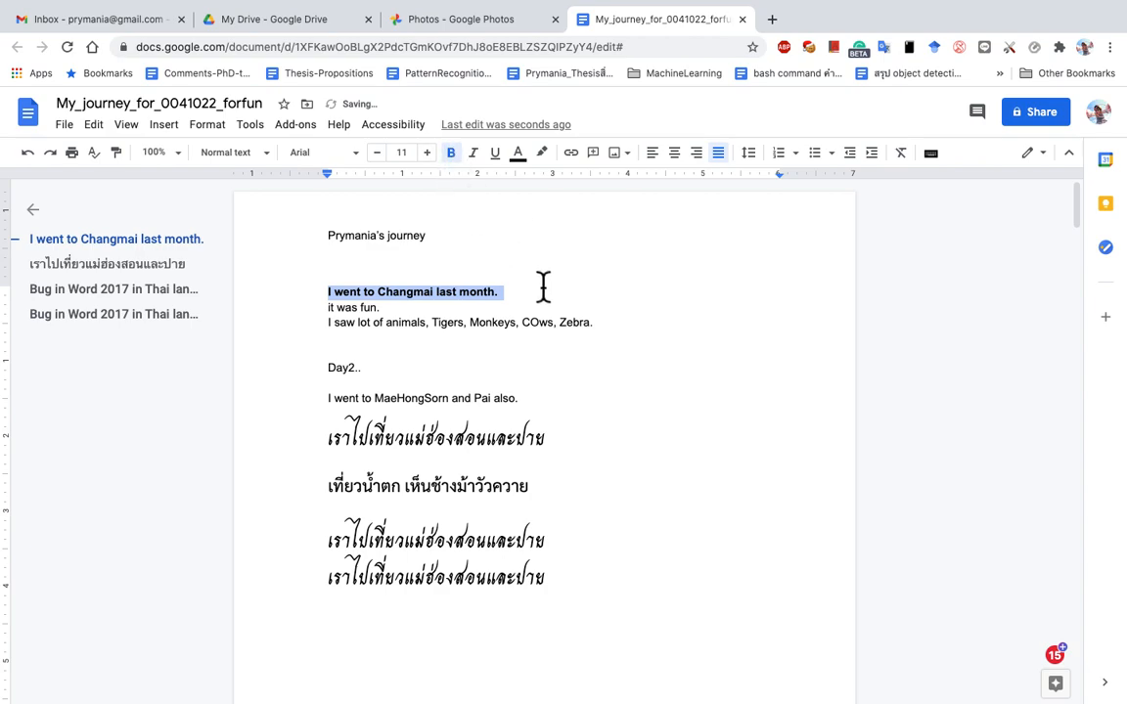
pyautogui.click(454, 156)
pyautogui.click(454, 157)
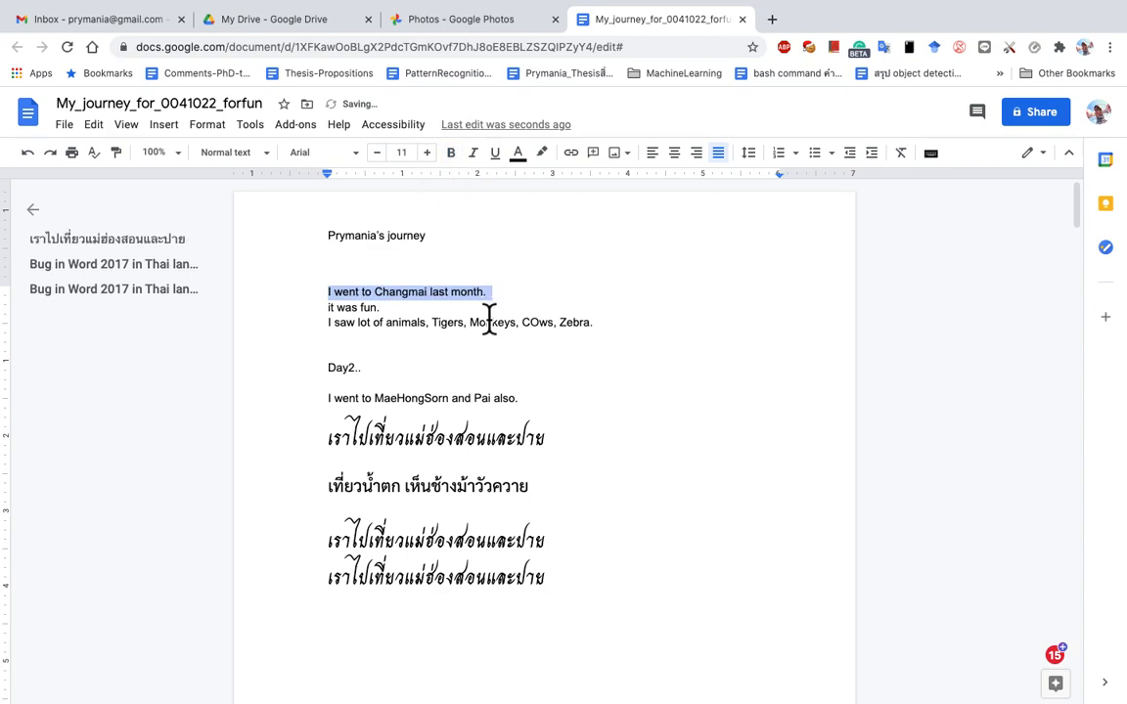
# Underline the lines "it was fun." and "I saw lot of animals..." and add an empty line above the opening paragraph
pyautogui.moveTo(609, 327); pyautogui.dragTo(327, 309)
pyautogui.click(497, 157)
pyautogui.click(661, 334)
pyautogui.click(253, 289)
pyautogui.press('Return')
# Color the three opening lines, from "I went to Changmai last month." through the animals sentence, blue and deselect them
pyautogui.moveTo(636, 340); pyautogui.dragTo(326, 311)
pyautogui.click(518, 152)
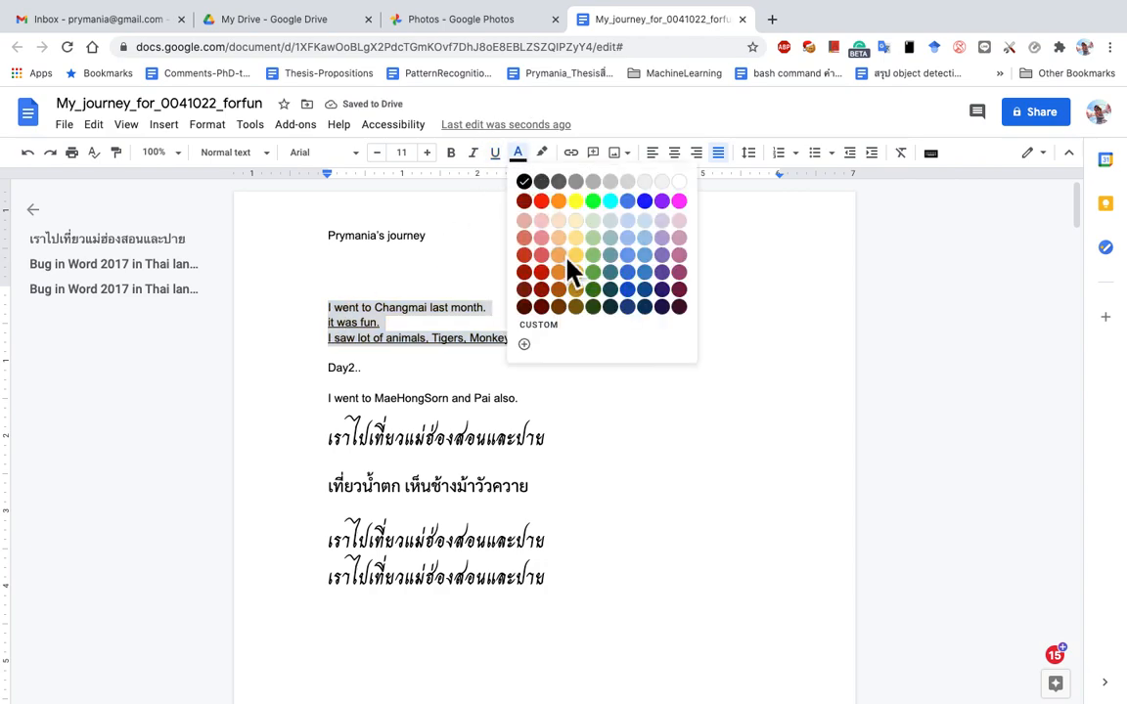
pyautogui.click(650, 276)
pyautogui.click(526, 365)
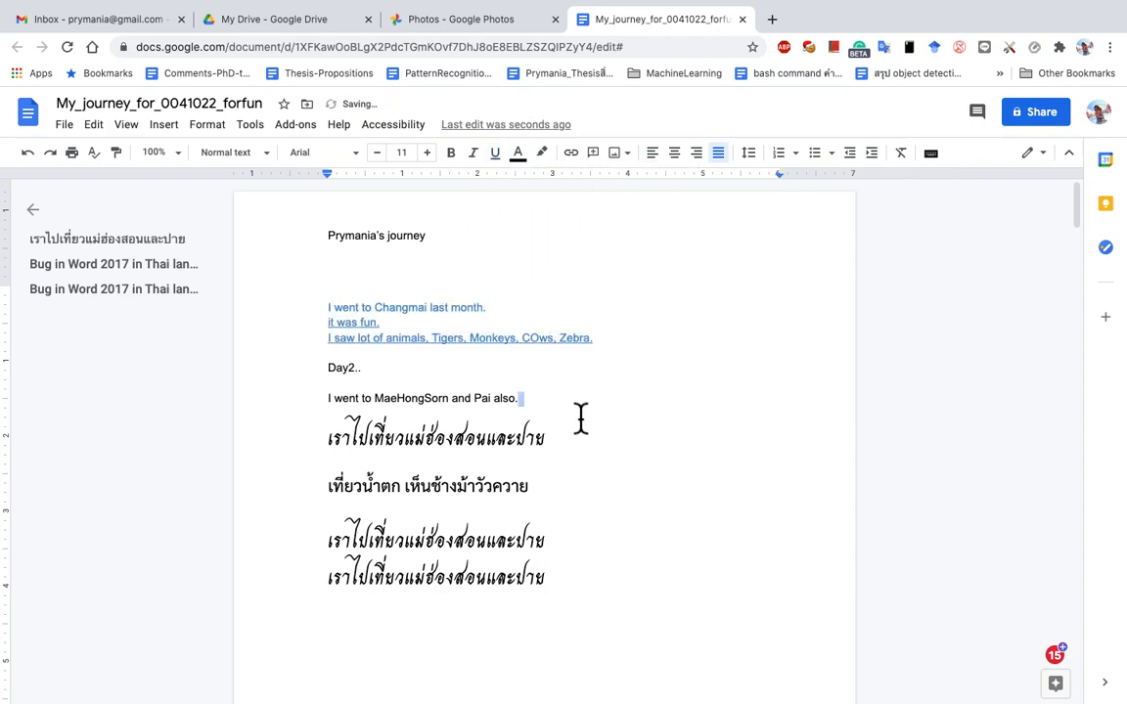
# Change the three lines about the Changmai trip to black text and remove their underline
pyautogui.moveTo(591, 337); pyautogui.dragTo(315, 313)
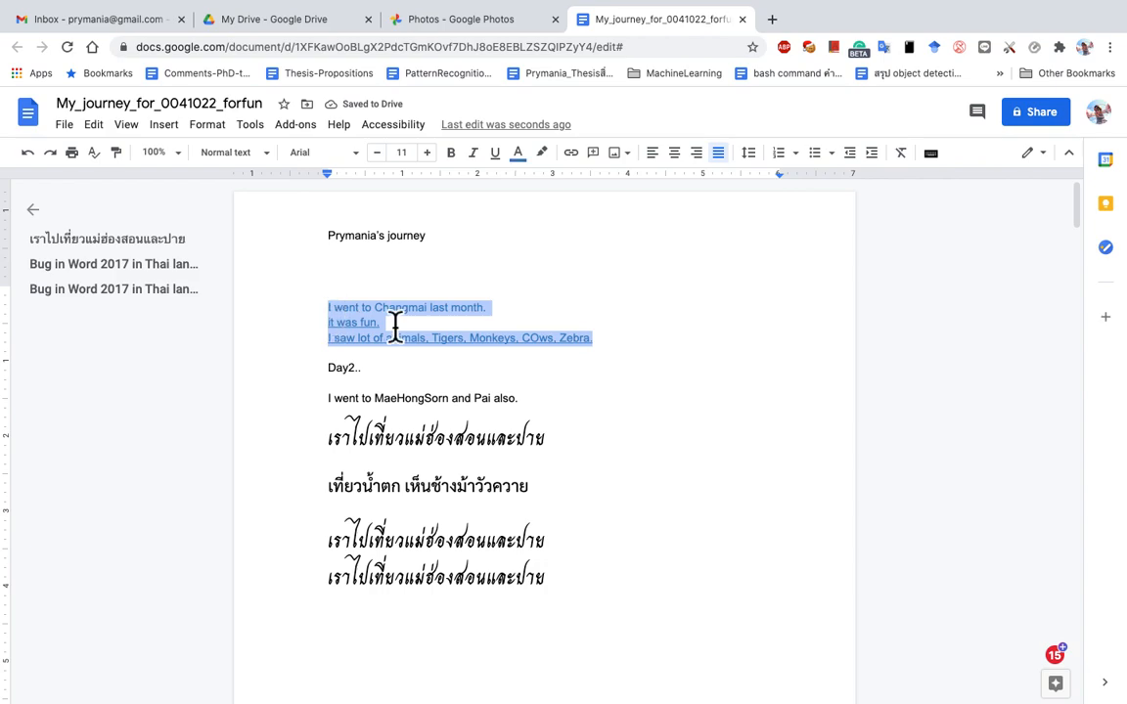
pyautogui.press('super+z')
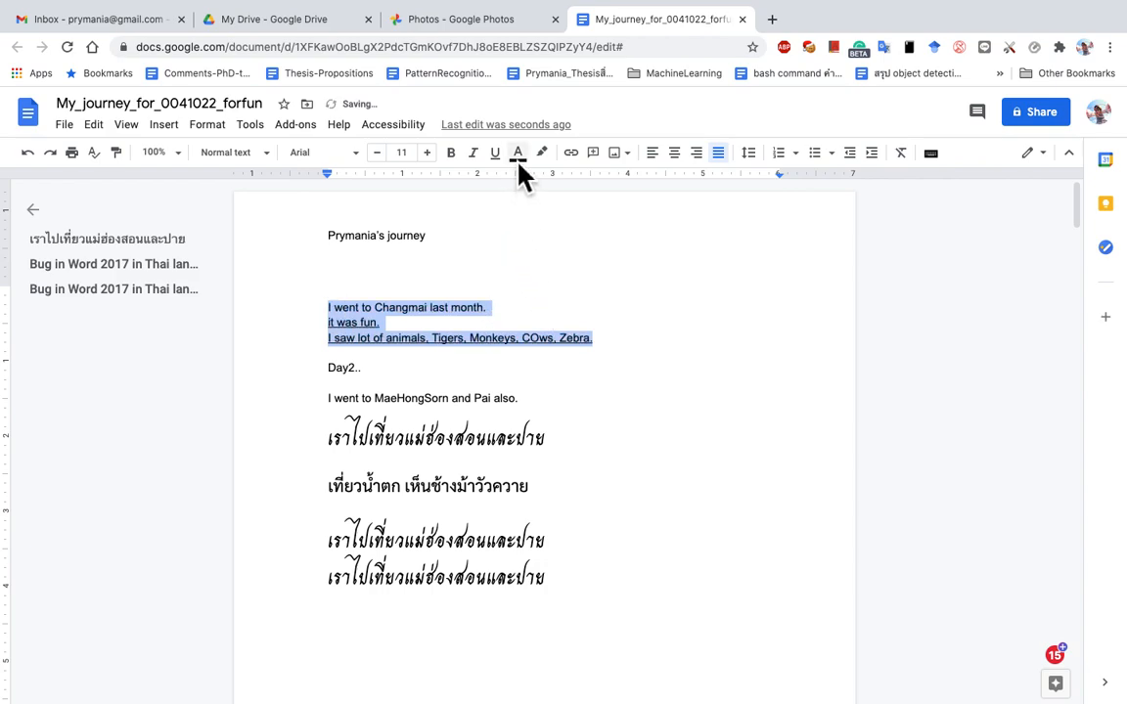
pyautogui.click(497, 155)
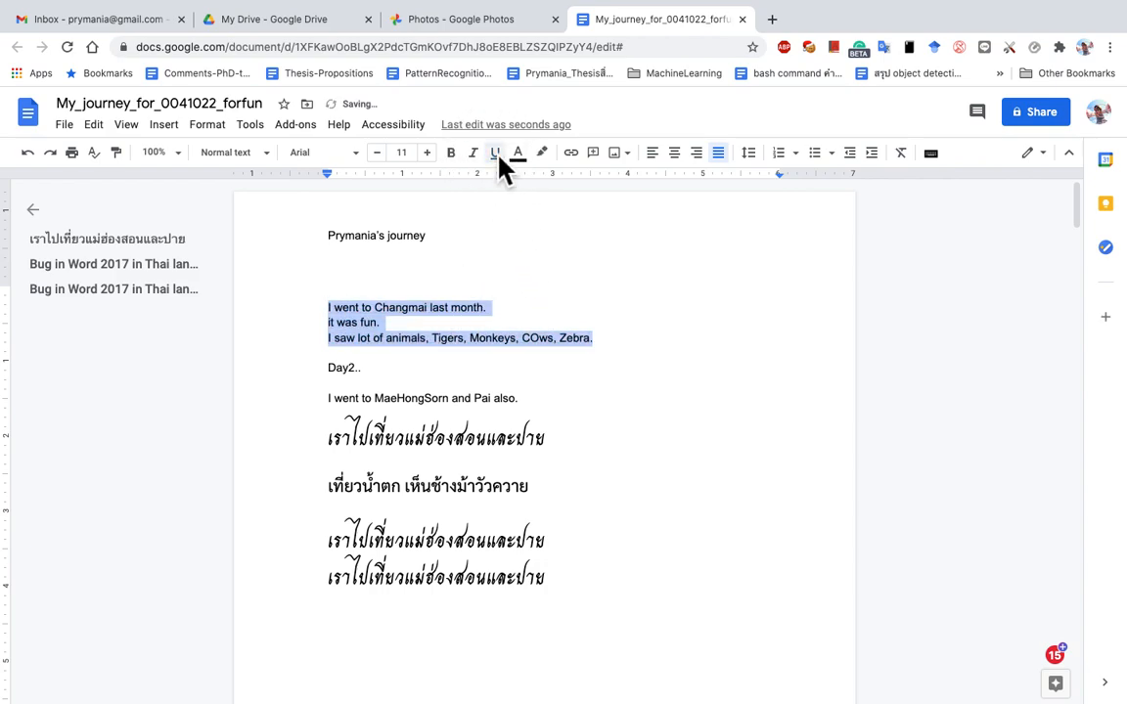
pyautogui.doubleClick(505, 383)
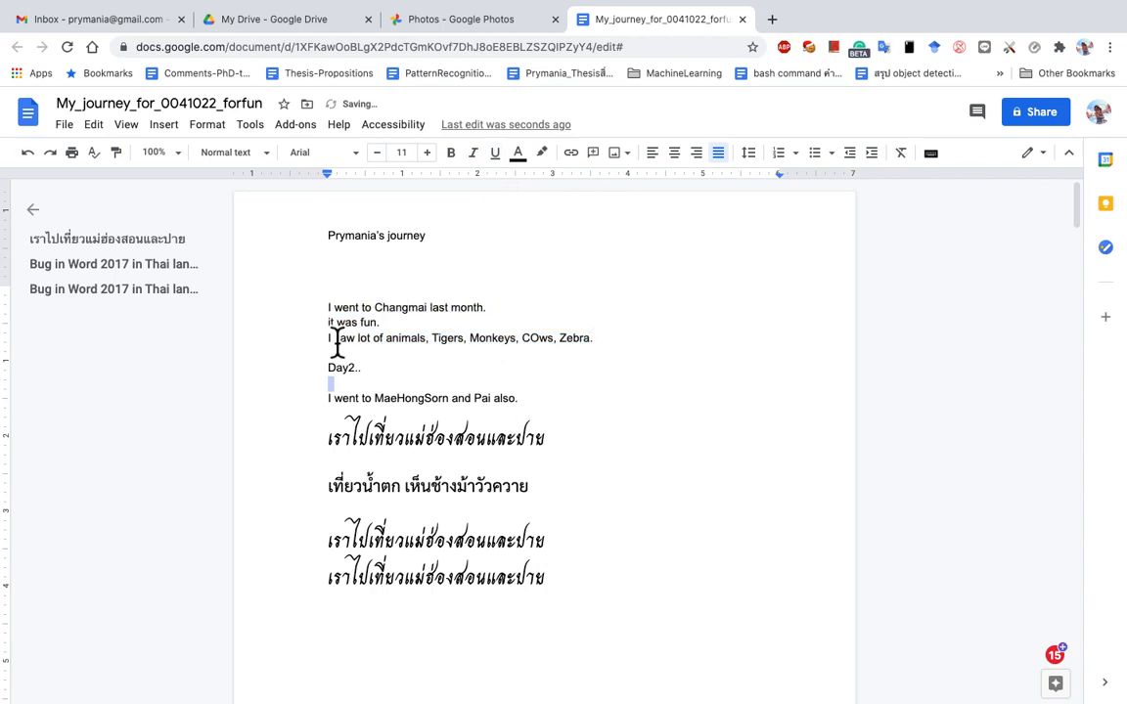
pyautogui.click(207, 127)
pyautogui.moveTo(230, 179)
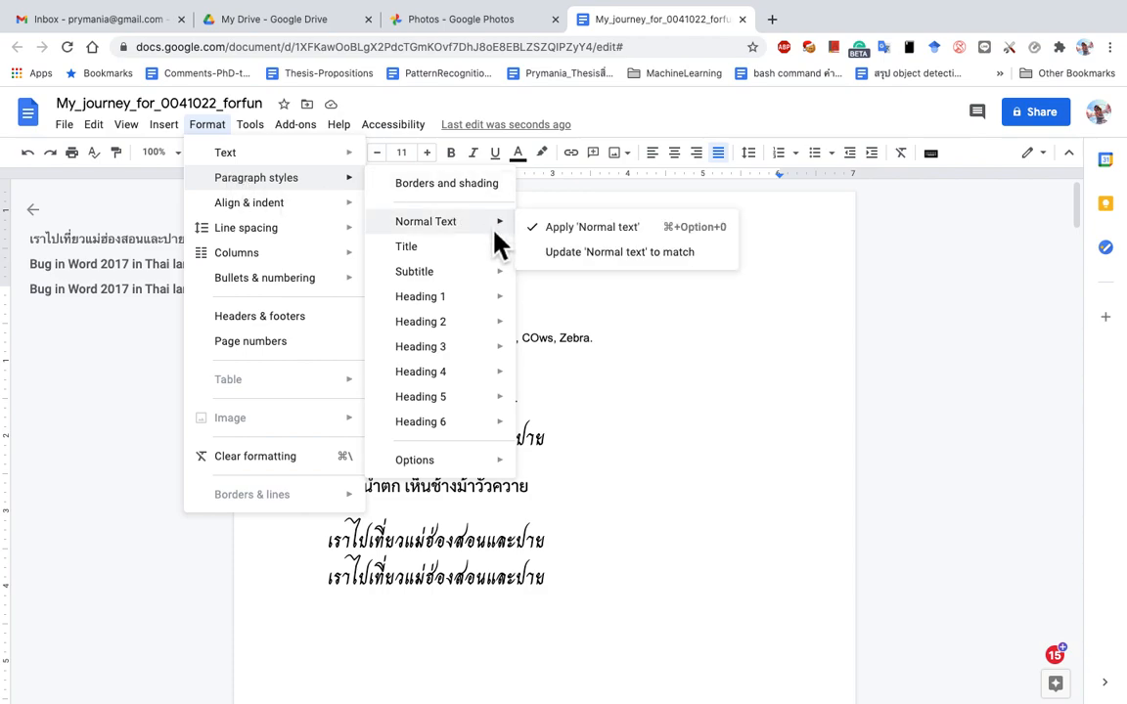
pyautogui.click(622, 345)
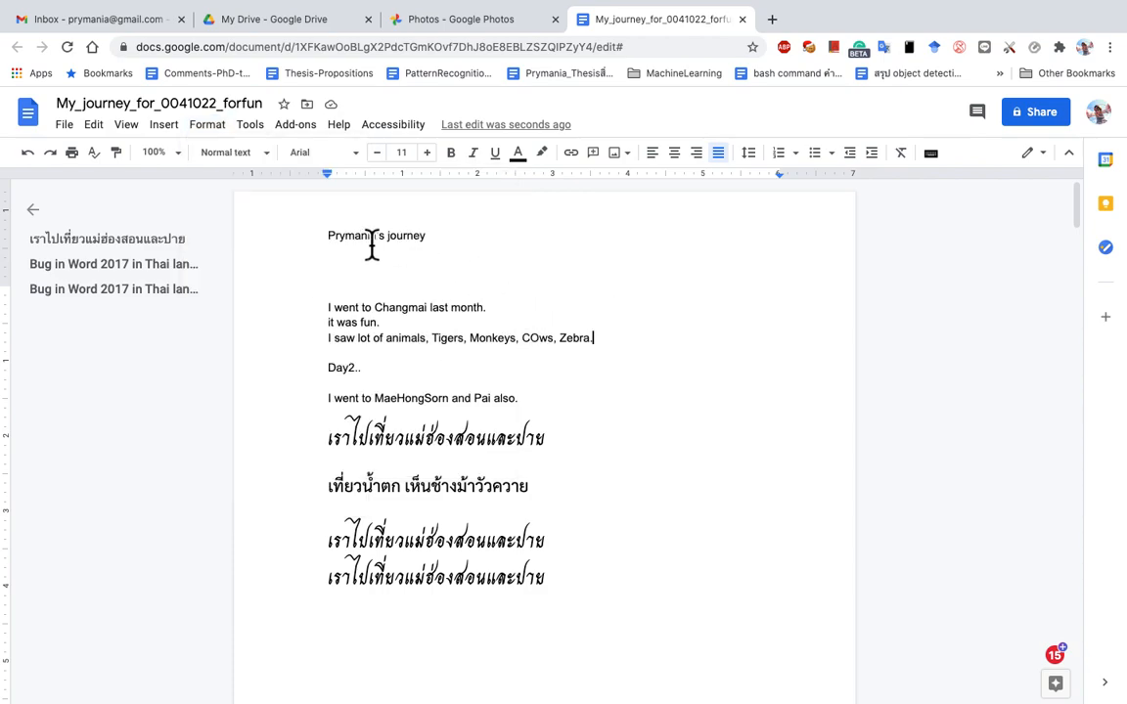
# Add the line "My journey" above "I went to Changmai last month.", followed by a blank line
pyautogui.moveTo(487, 306)
pyautogui.mouseDown()
pyautogui.moveTo(342, 291)
pyautogui.moveTo(467, 296)
pyautogui.mouseUp()
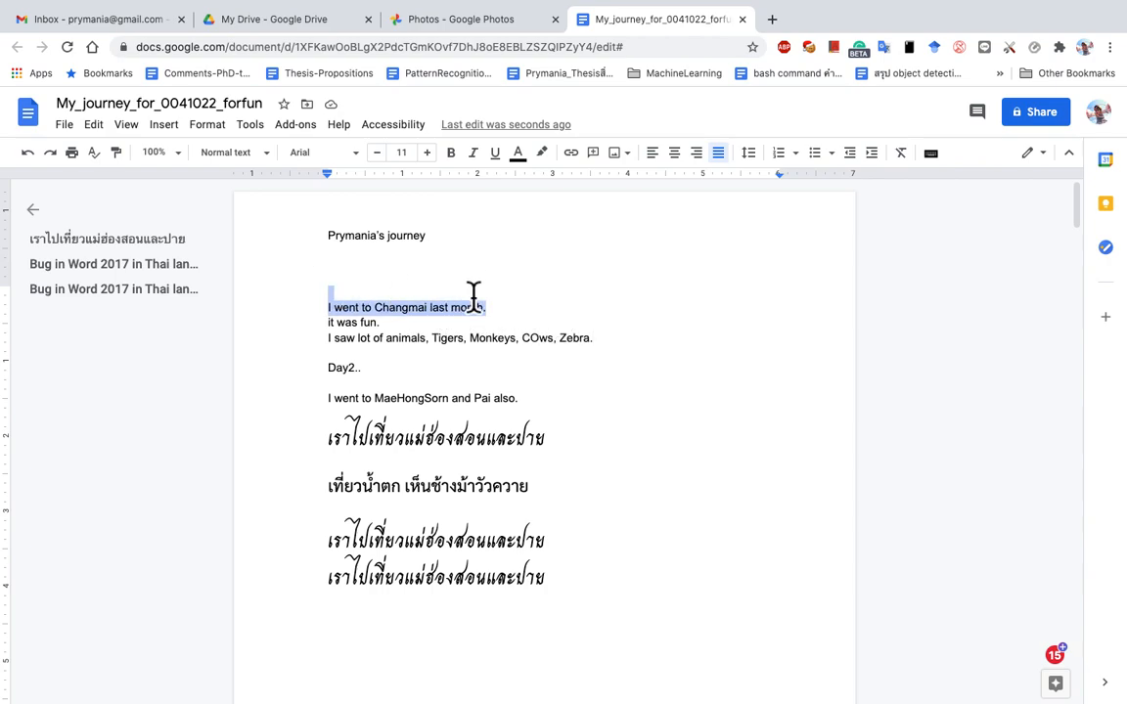
pyautogui.press('Left')
pyautogui.write('My')
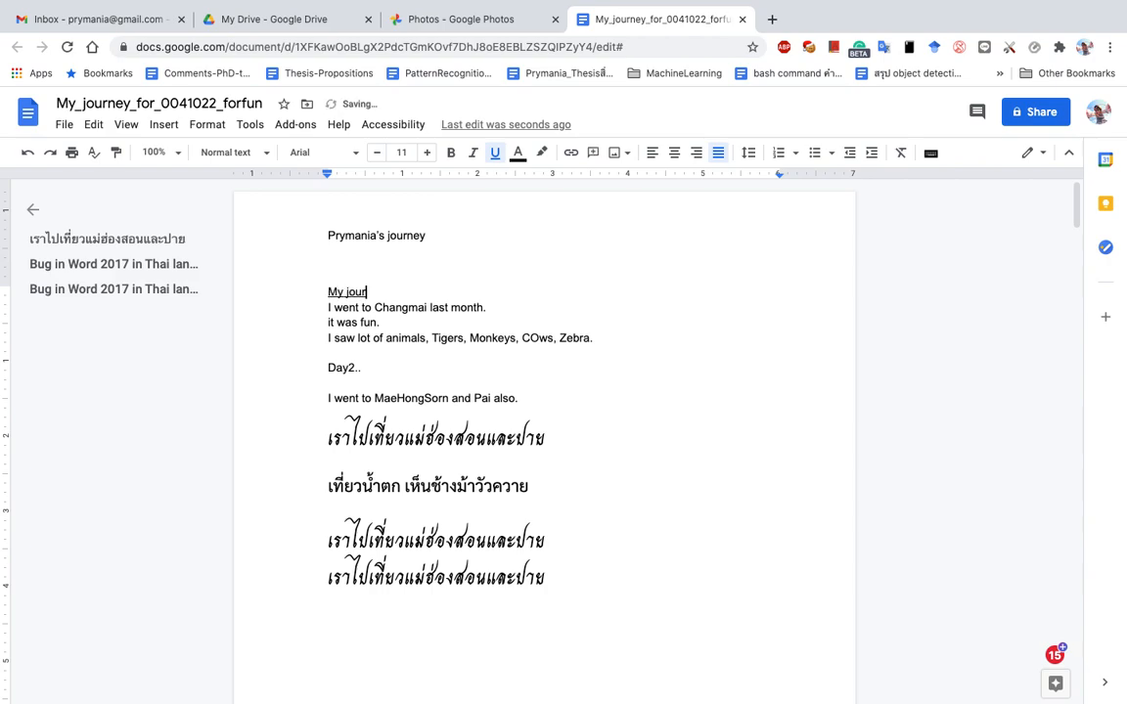
pyautogui.press('Return')
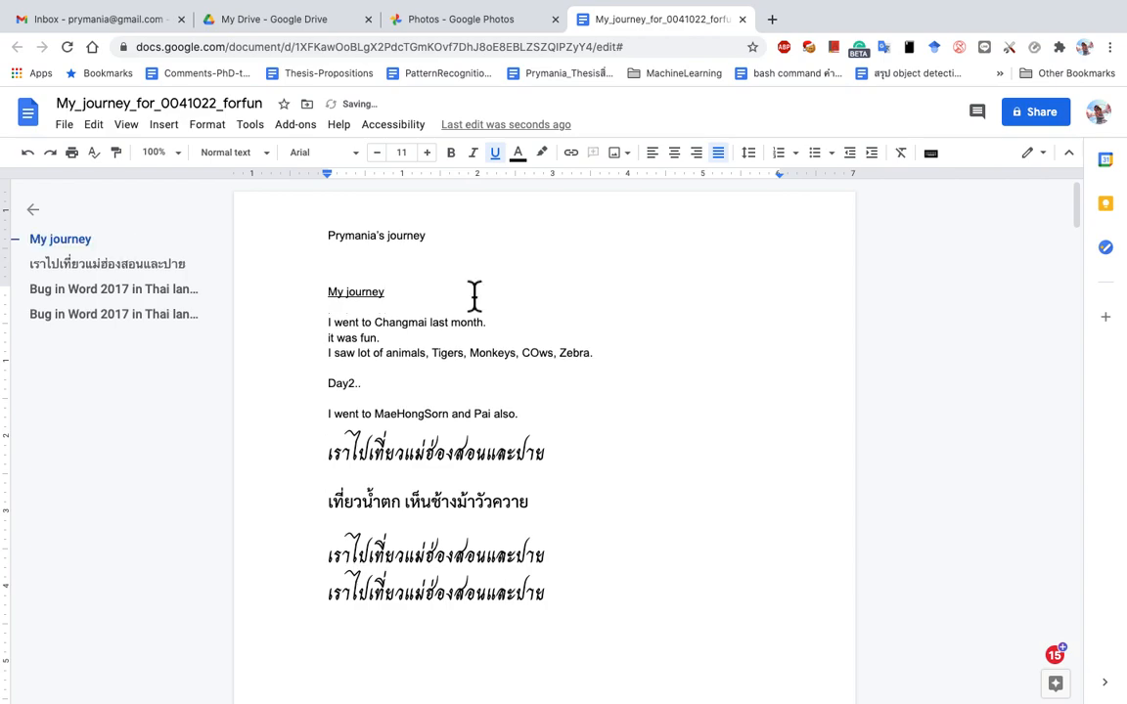
# Remove the underline from "My journey" and set its font to Sarabun
pyautogui.moveTo(411, 295); pyautogui.dragTo(326, 298)
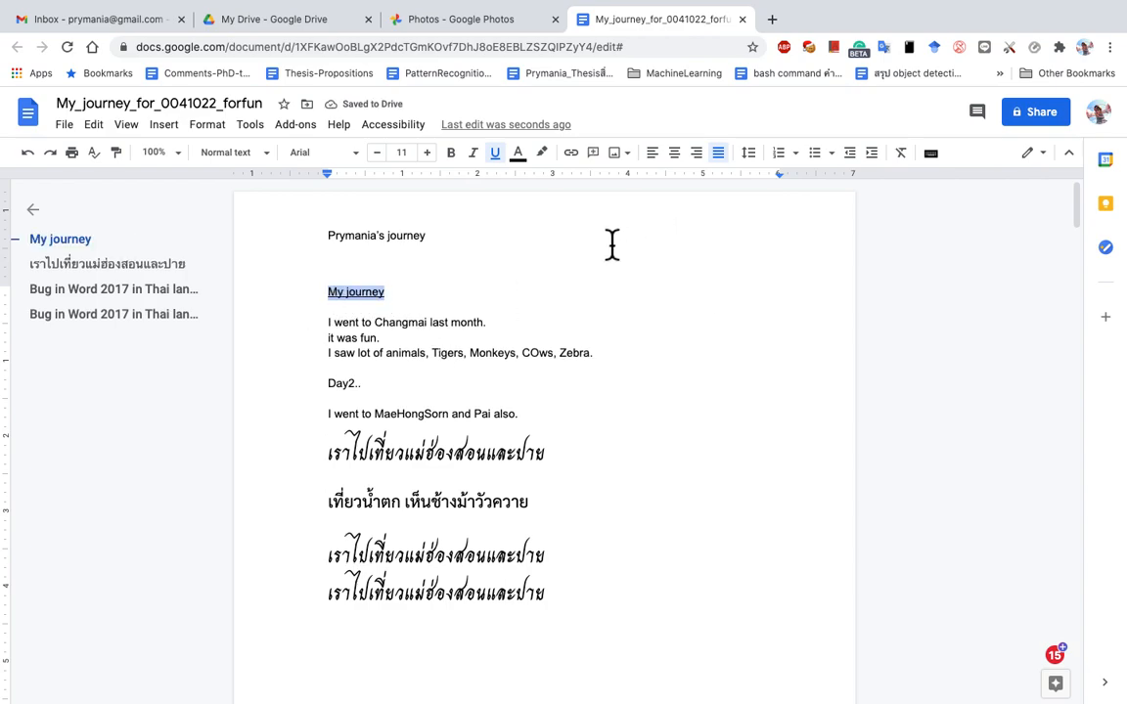
pyautogui.click(495, 154)
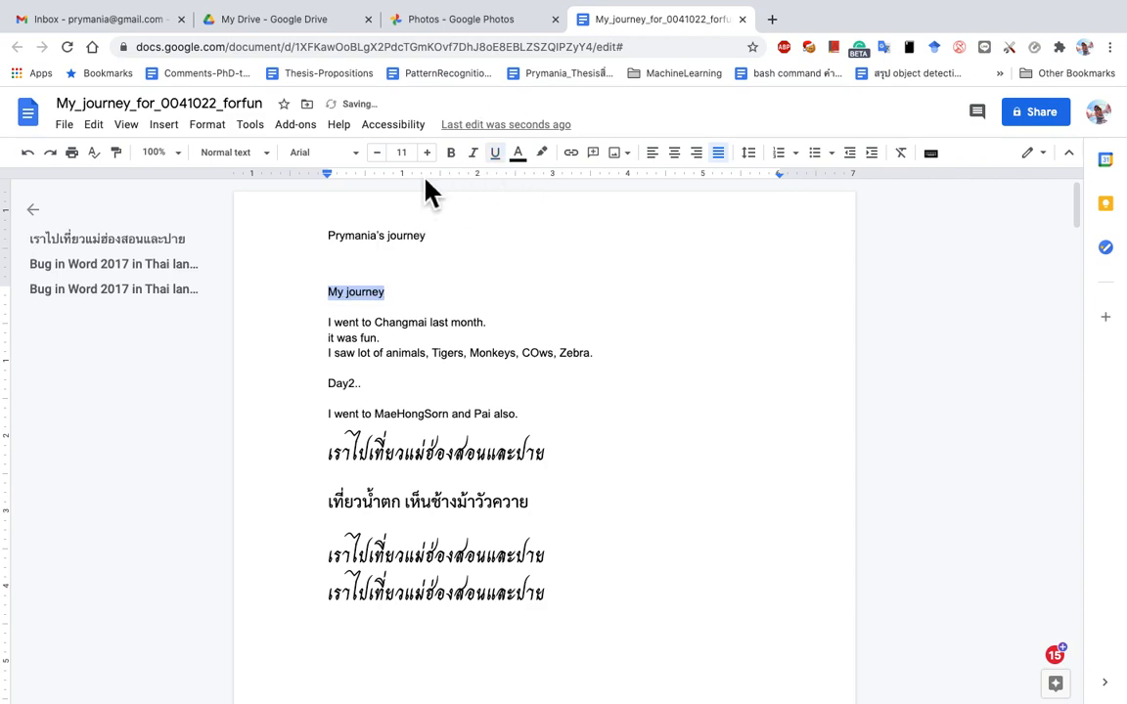
pyautogui.click(358, 156)
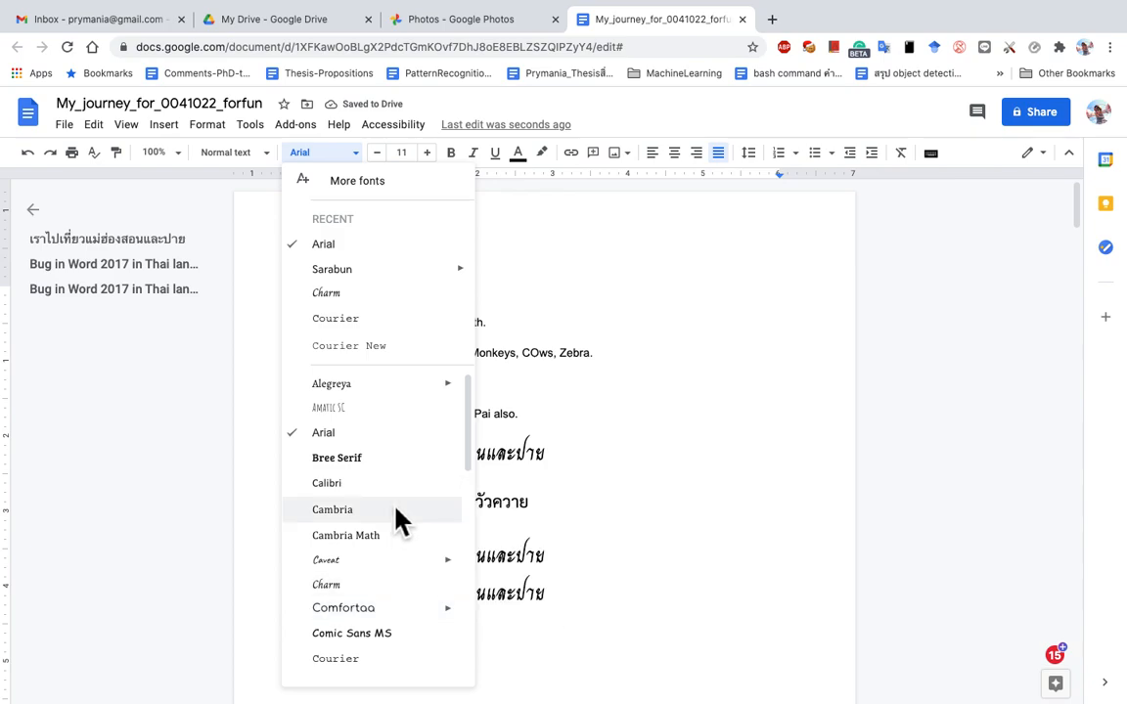
pyautogui.scroll(-1, 399, 515)
pyautogui.scroll(-5, 399, 518)
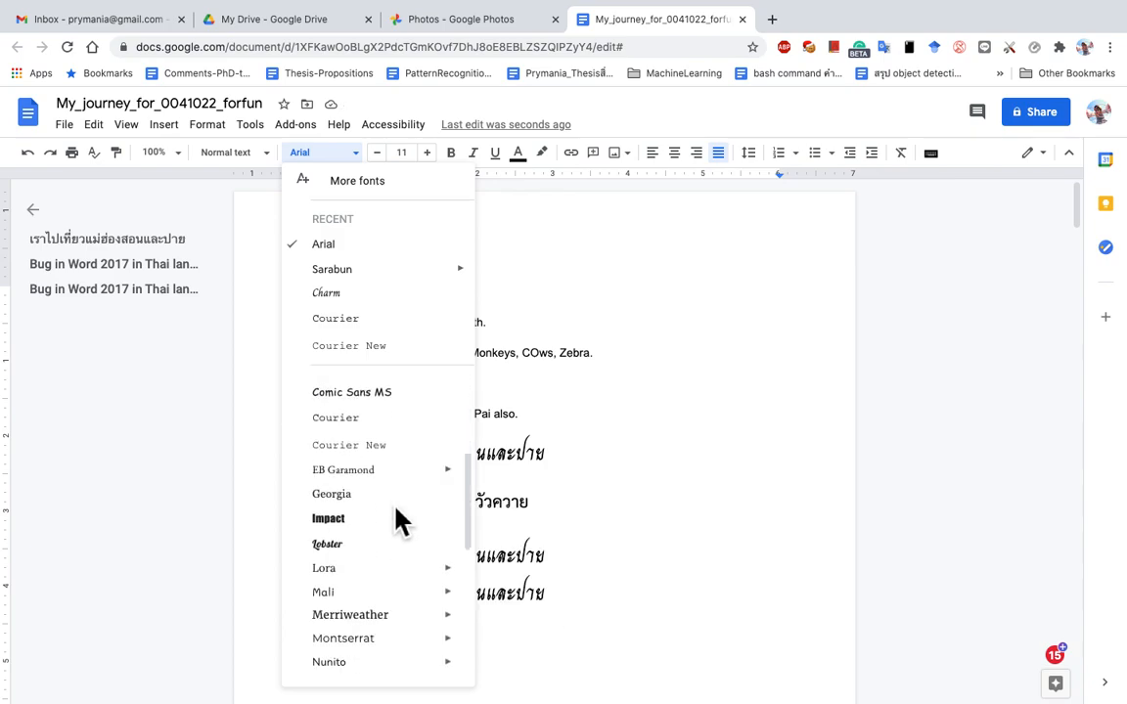
pyautogui.scroll(-5, 397, 510)
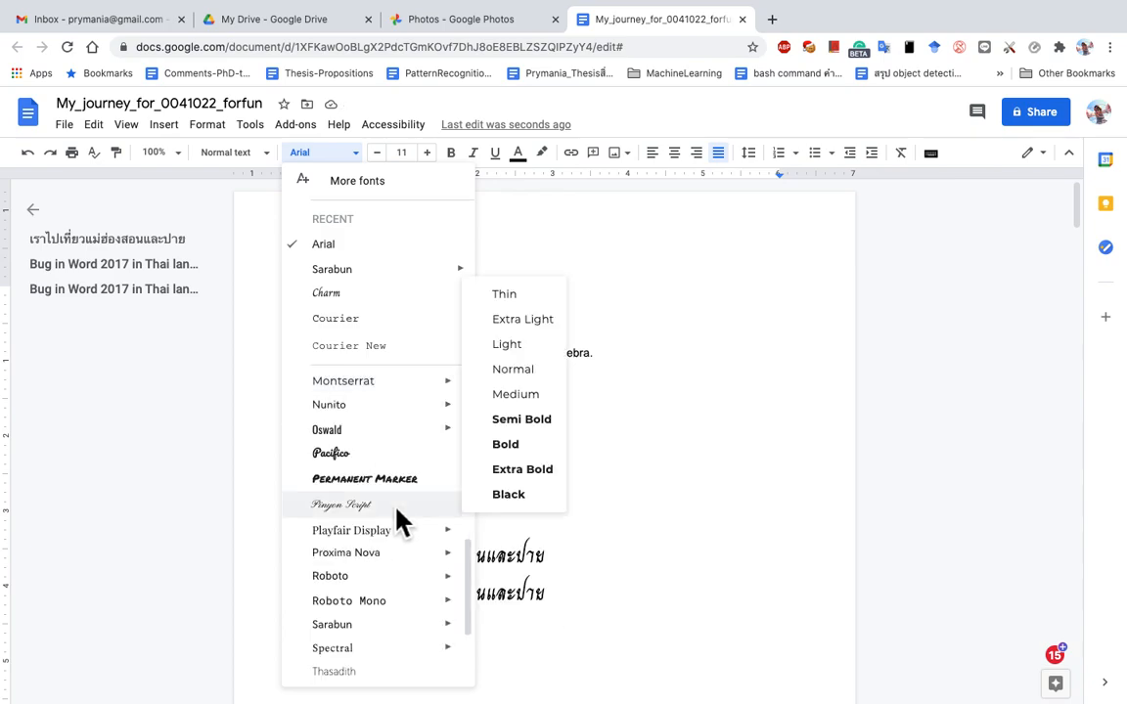
pyautogui.scroll(-2, 400, 510)
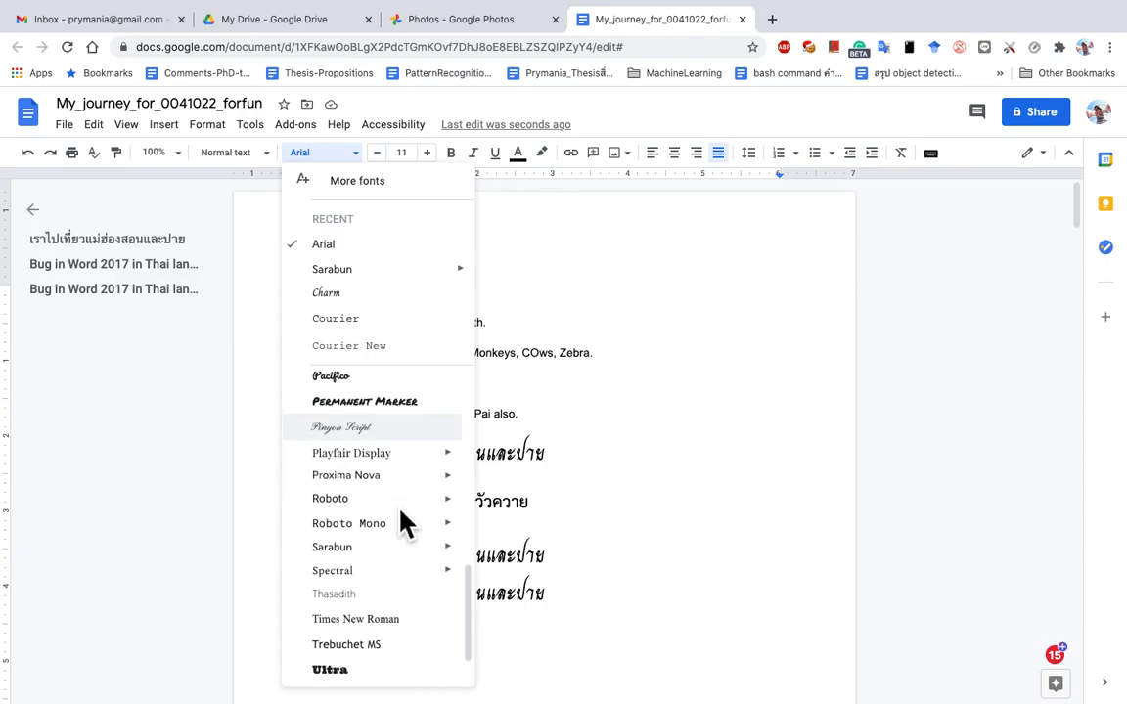
pyautogui.click(370, 550)
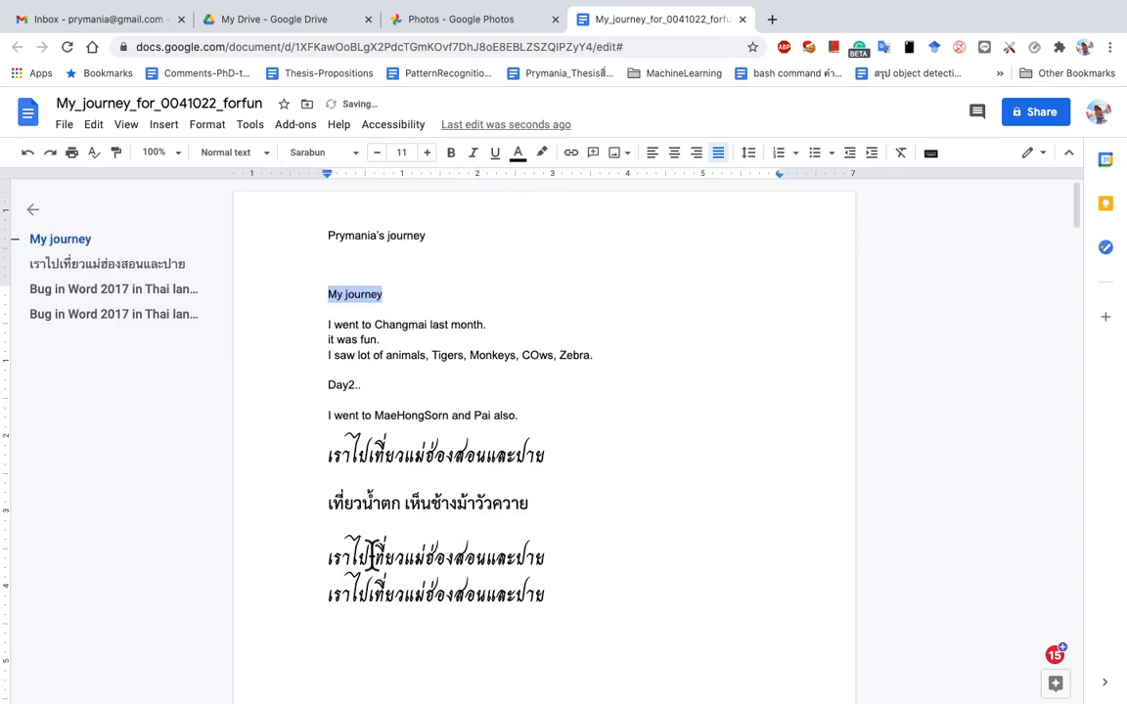
# Set the "My journey" line to font size 30 and make it bold
pyautogui.click(427, 153)
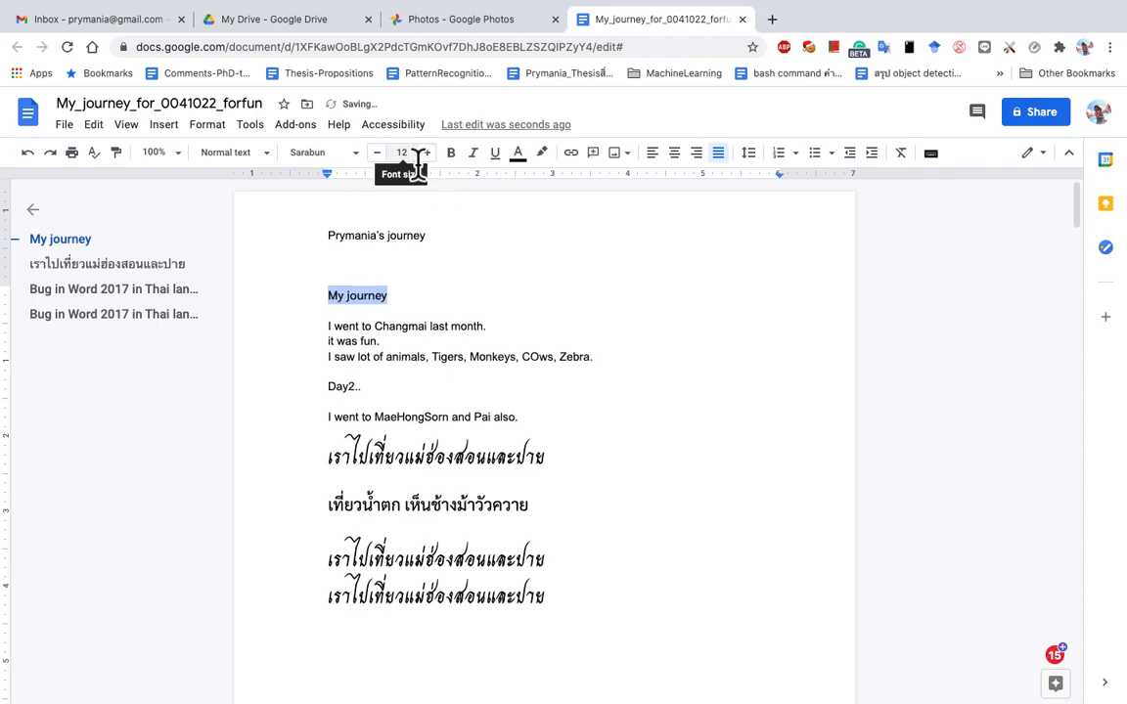
pyautogui.click(416, 161)
pyautogui.press('BackSpace')
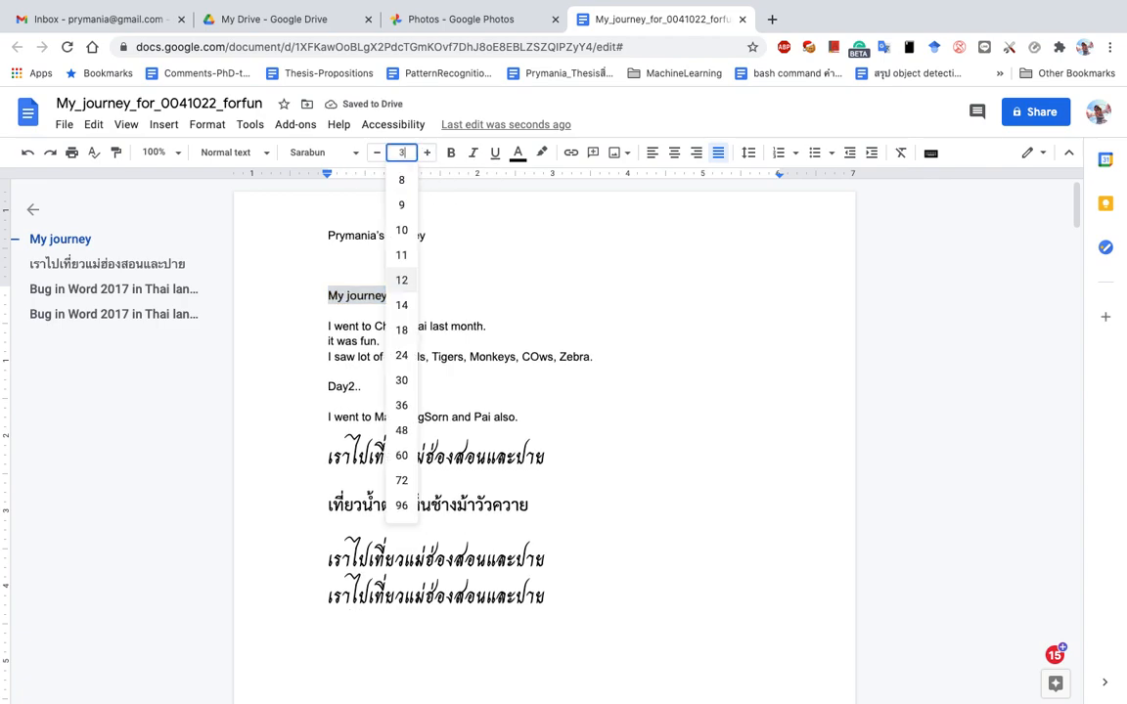
pyautogui.press('Return')
pyautogui.click(486, 323)
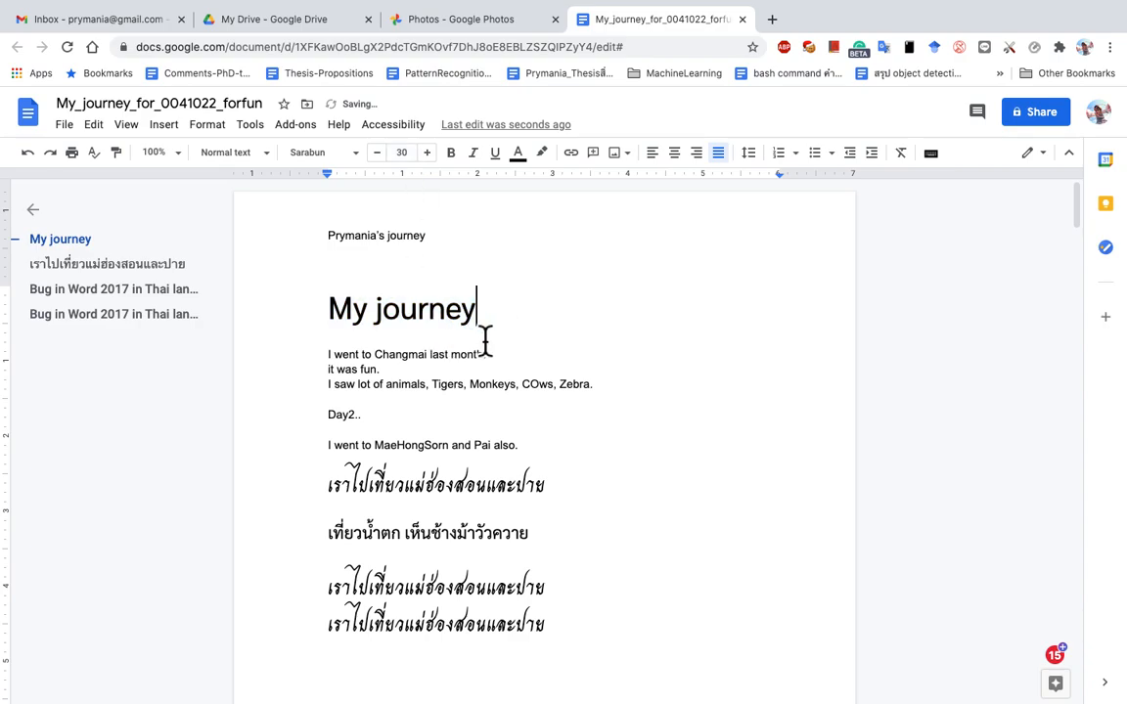
pyautogui.moveTo(493, 322); pyautogui.dragTo(327, 296)
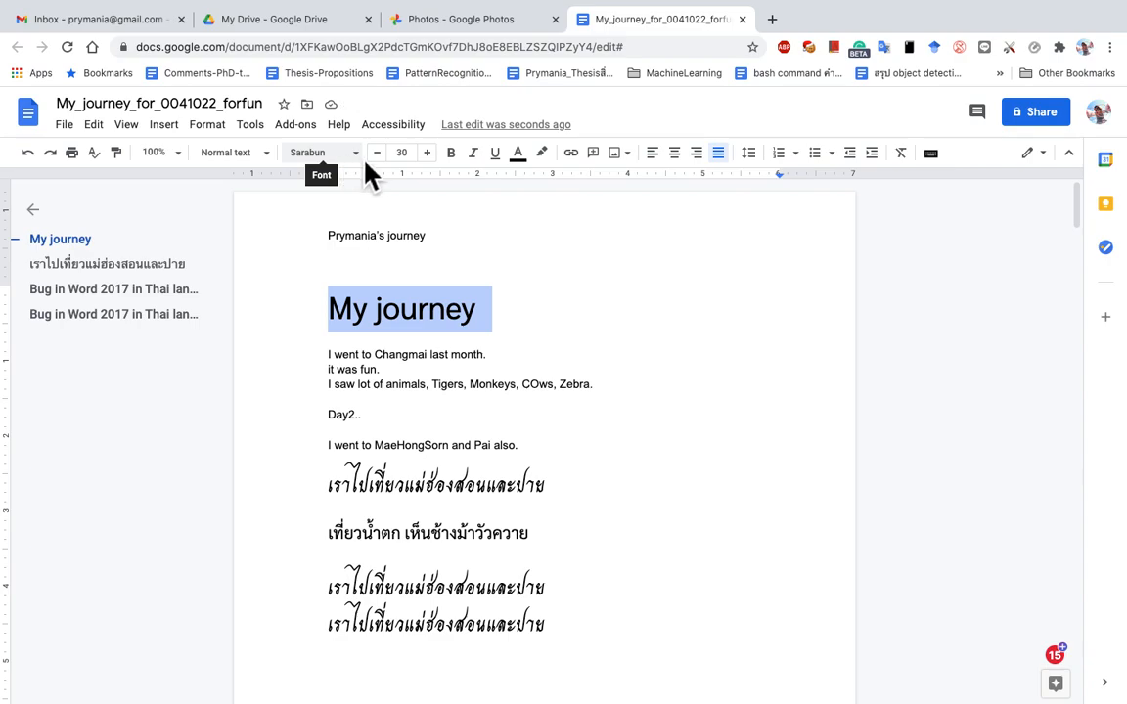
pyautogui.click(452, 156)
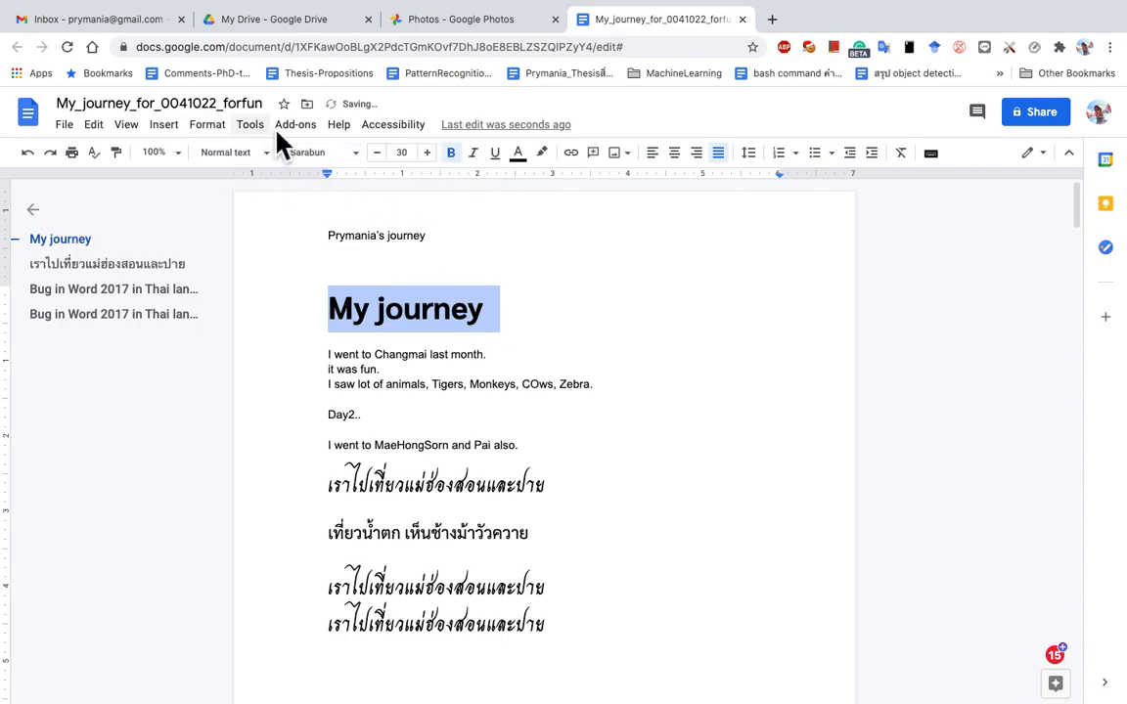
# Update the Title paragraph style to match the formatting of the "My journey" line
pyautogui.click(211, 129)
pyautogui.moveTo(247, 186)
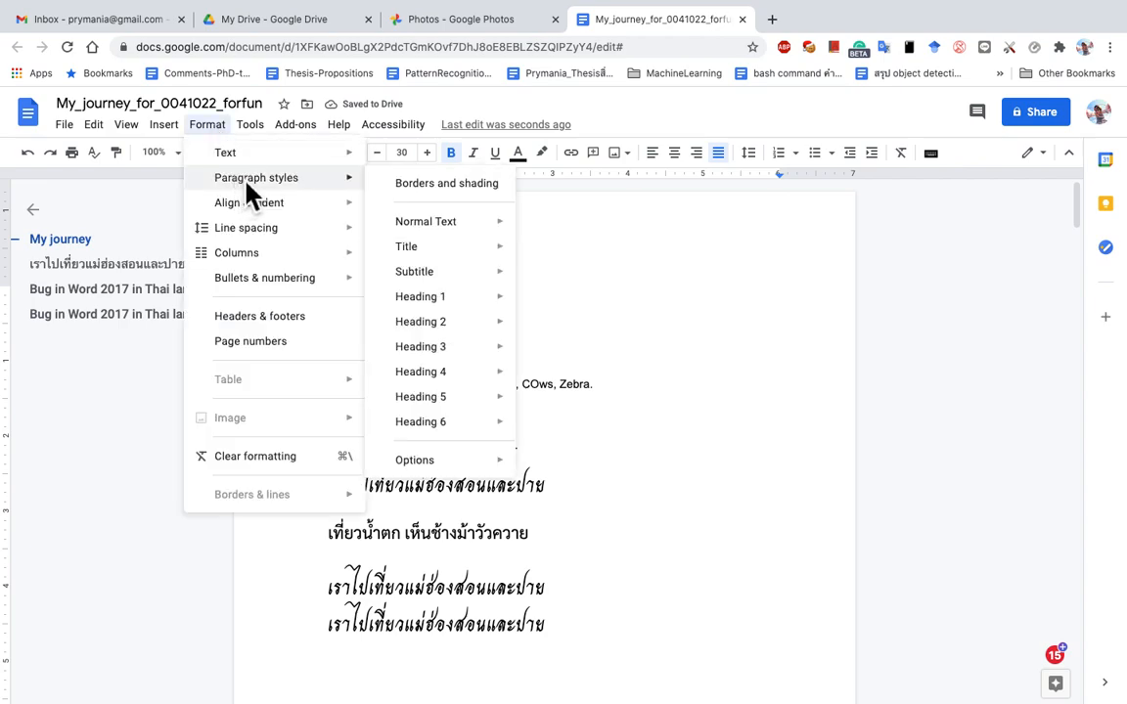
pyautogui.moveTo(432, 246)
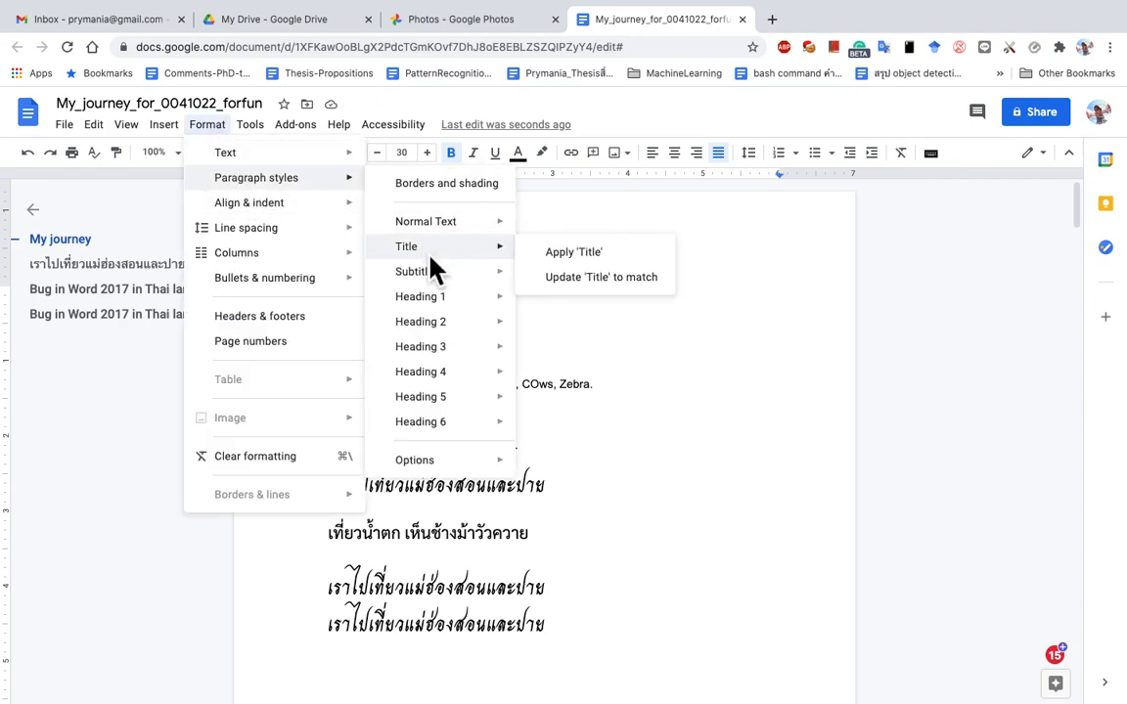
pyautogui.click(584, 284)
pyautogui.click(486, 315)
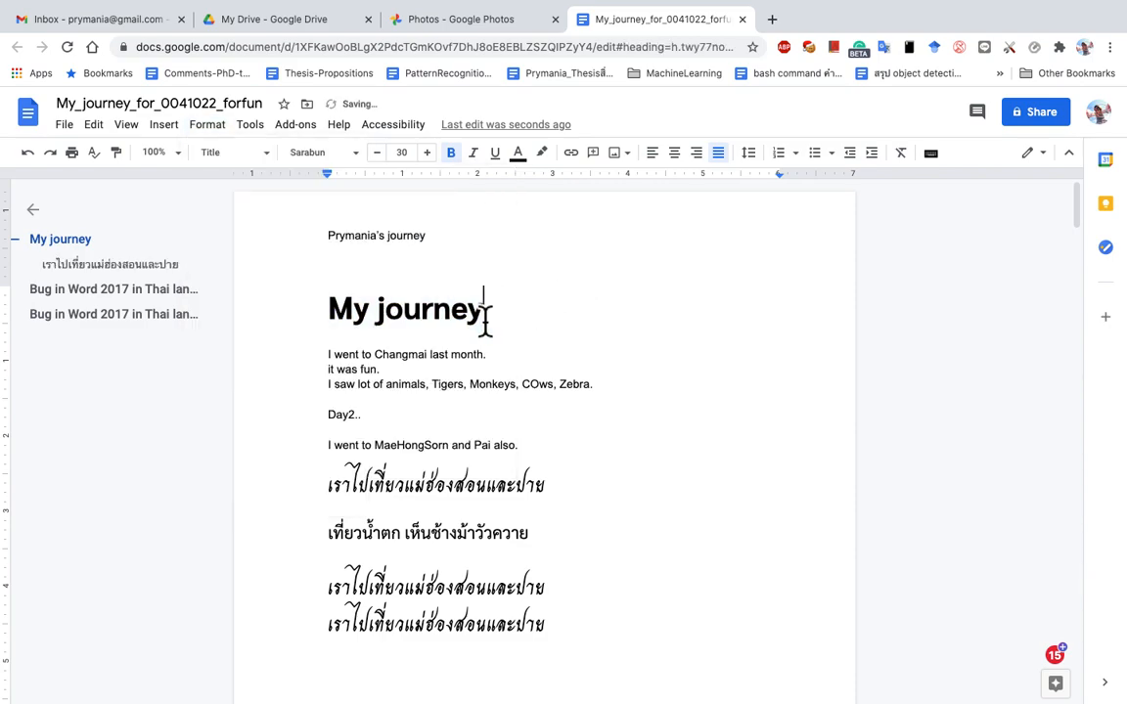
pyautogui.click(379, 323)
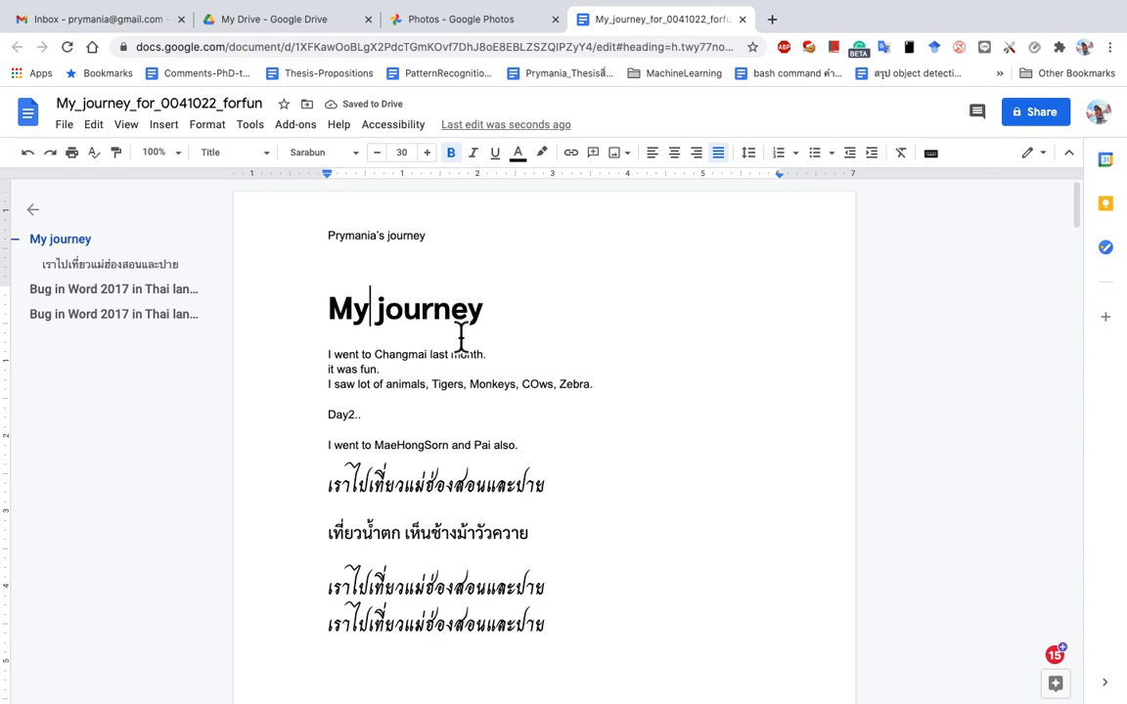
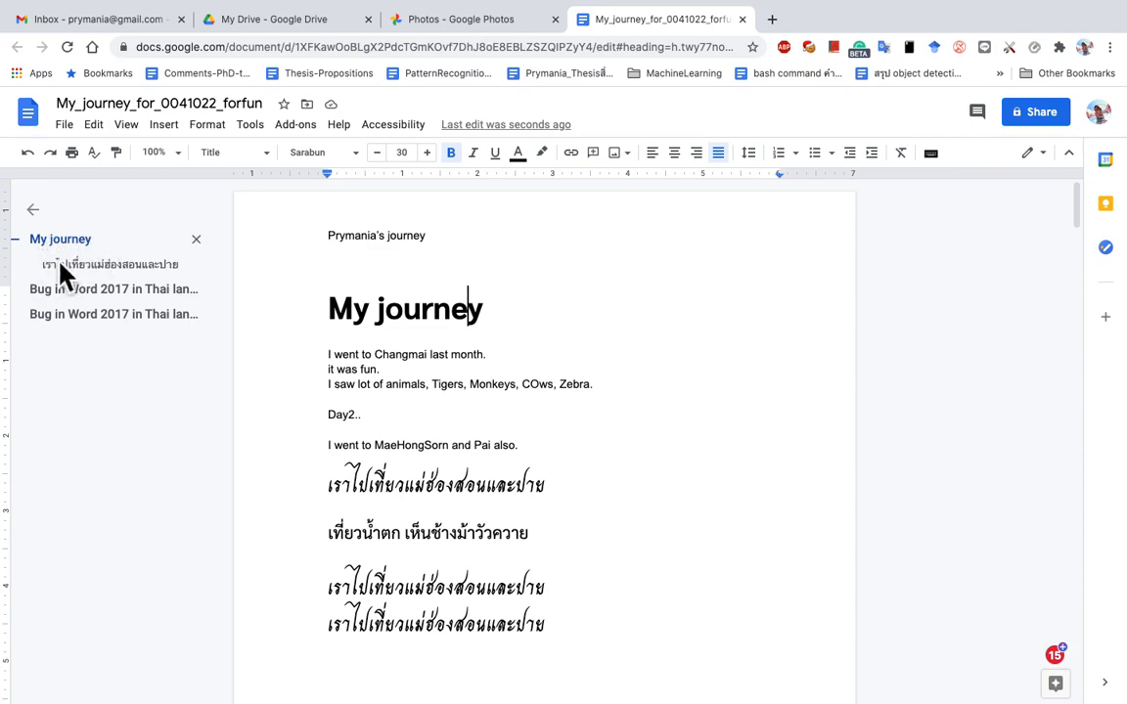
# Delete the first "Bug in Word 2017 in Thai language" section with its script-font heading and both paragraphs on page 2
pyautogui.scroll(-10, 333, 499)
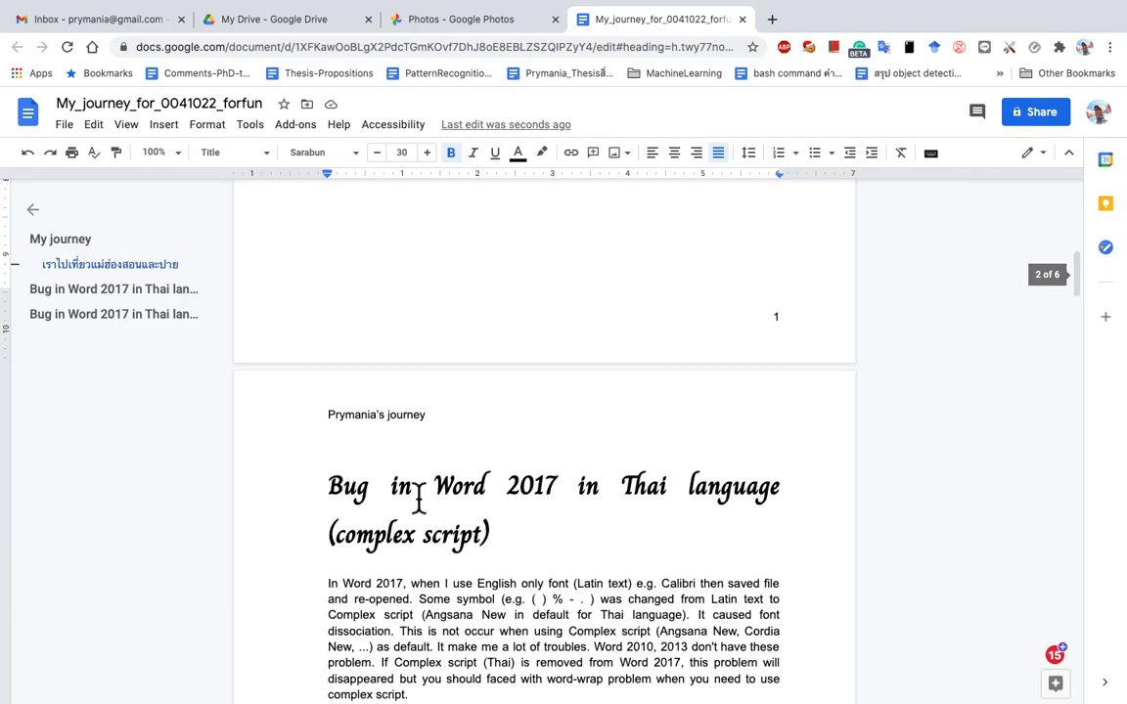
pyautogui.scroll(-3, 420, 495)
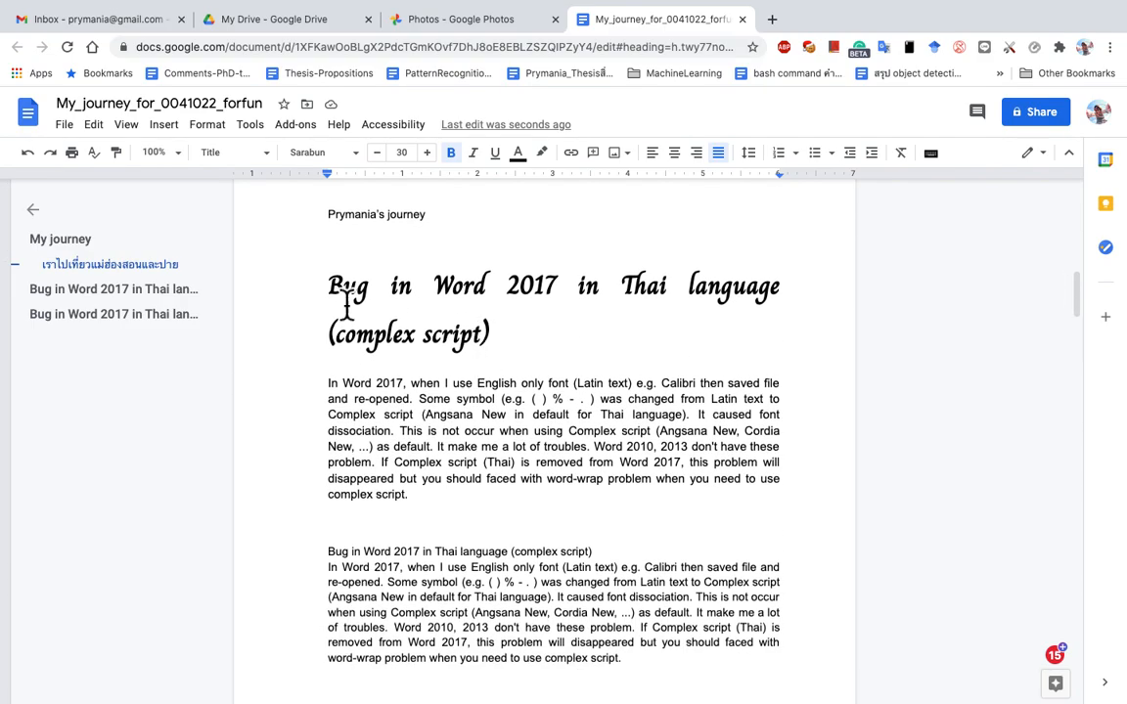
pyautogui.moveTo(328, 286); pyautogui.dragTo(344, 286)
pyautogui.keyDown('shift'); pyautogui.click(631, 657); pyautogui.keyUp('shift')
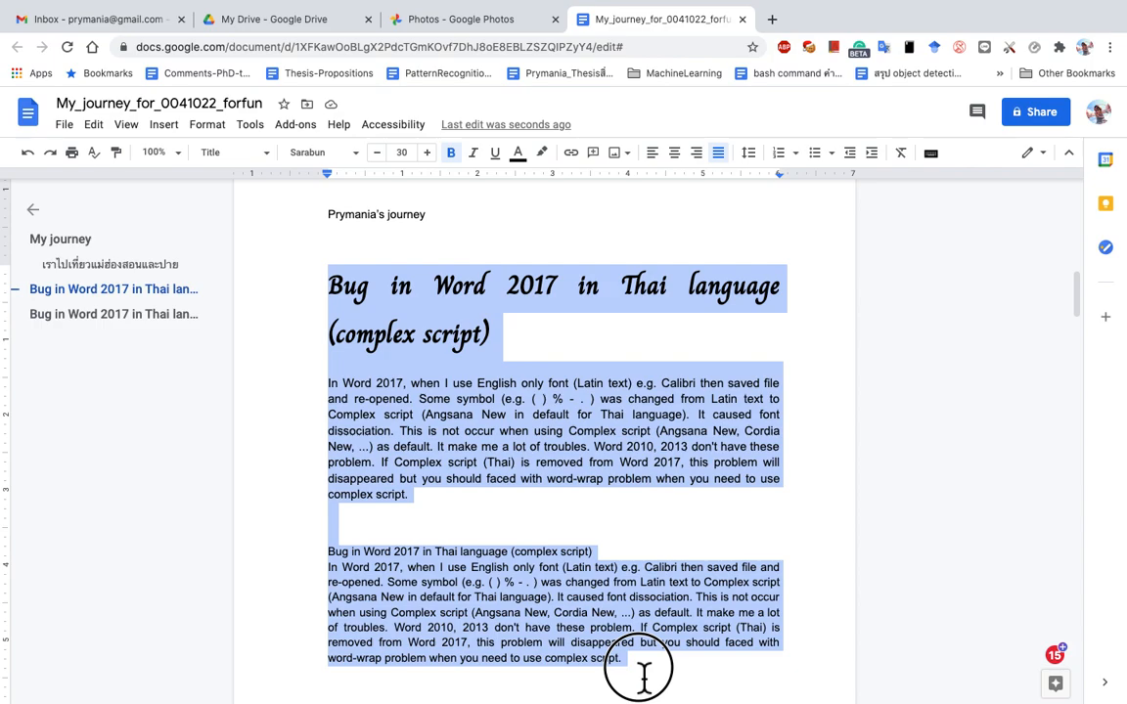
pyautogui.press('BackSpace')
pyautogui.press('BackSpace')
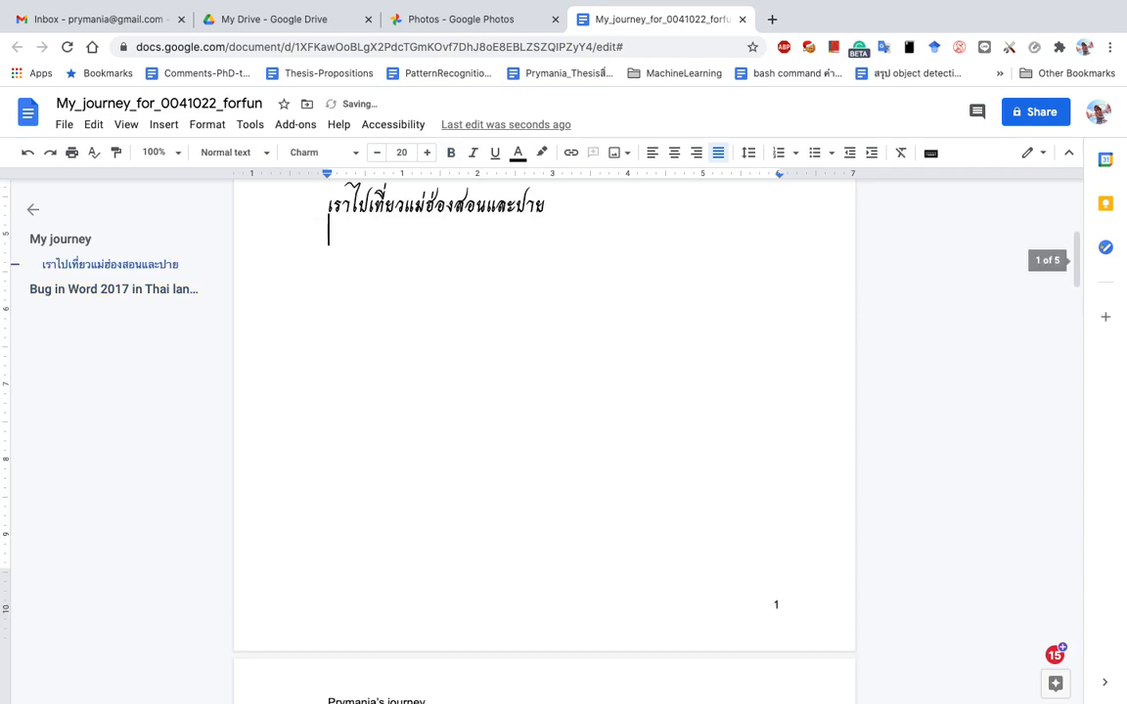
# Delete the remaining "Bug in Word 2017 in Thai language" section, from its bold heading down to the equations
pyautogui.scroll(-3, 618, 563)
pyautogui.scroll(-3, 618, 562)
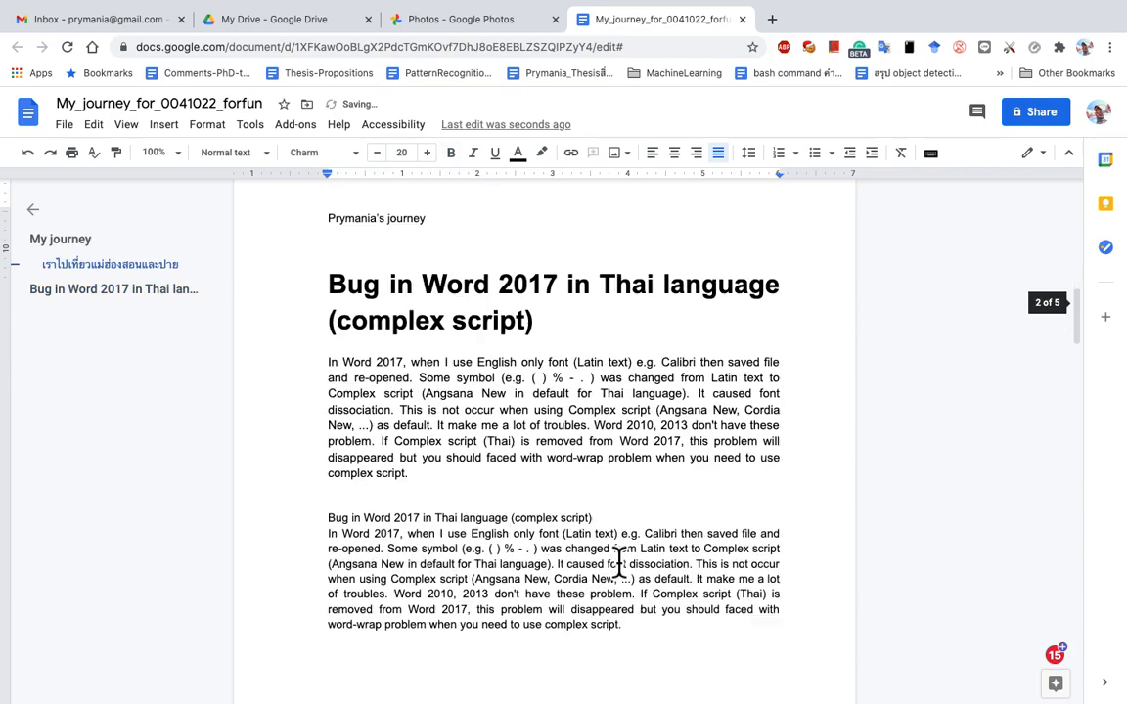
pyautogui.click(375, 357)
pyautogui.keyDown('shift'); pyautogui.click(652, 644); pyautogui.keyUp('shift')
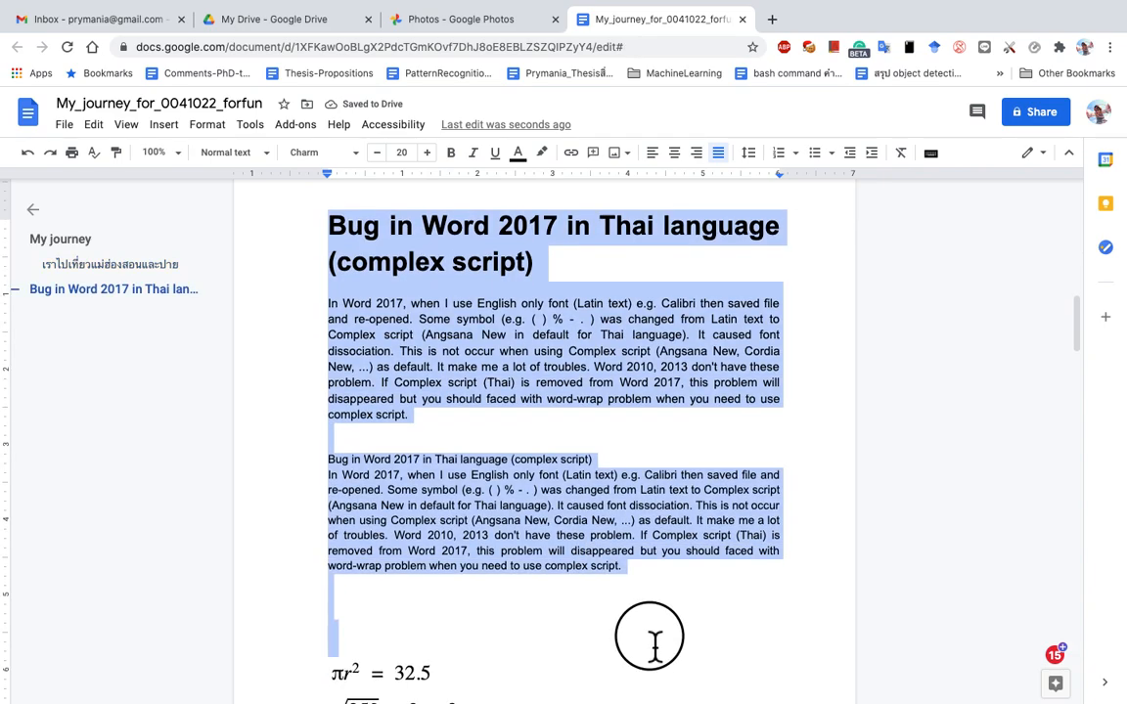
pyautogui.press('BackSpace')
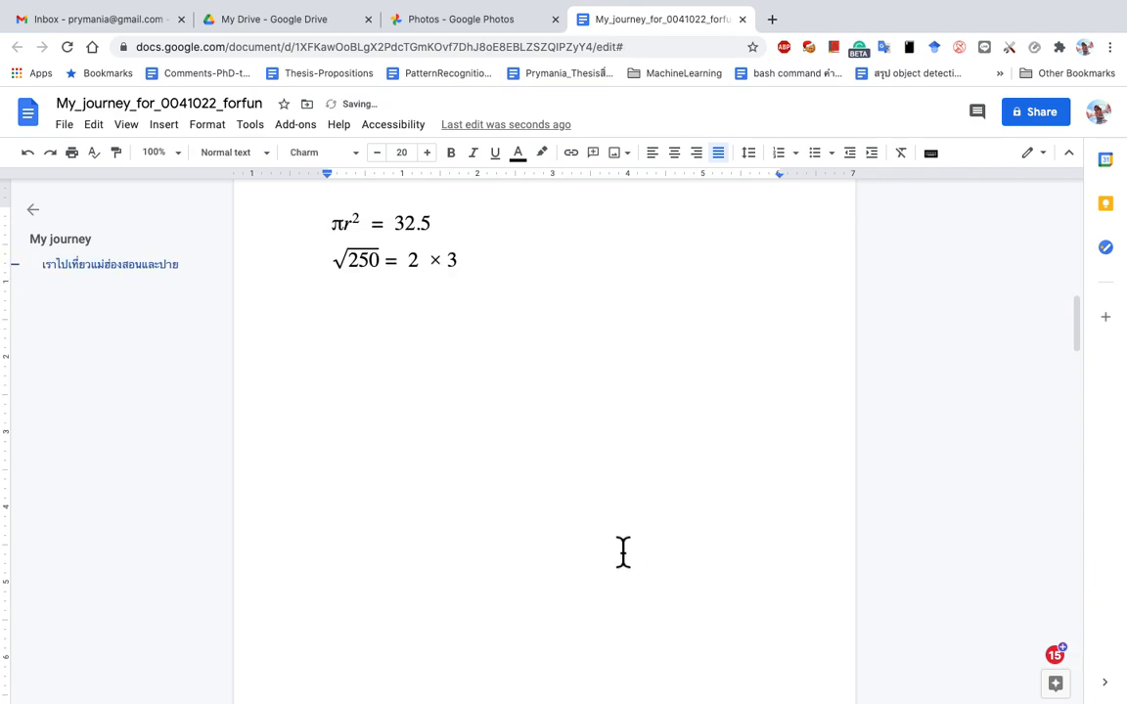
# Delete the two equations, πr² = 32.5 and √250 = 2 × 3
pyautogui.moveTo(508, 309); pyautogui.dragTo(340, 232)
pyautogui.press('BackSpace')
pyautogui.press('BackSpace')
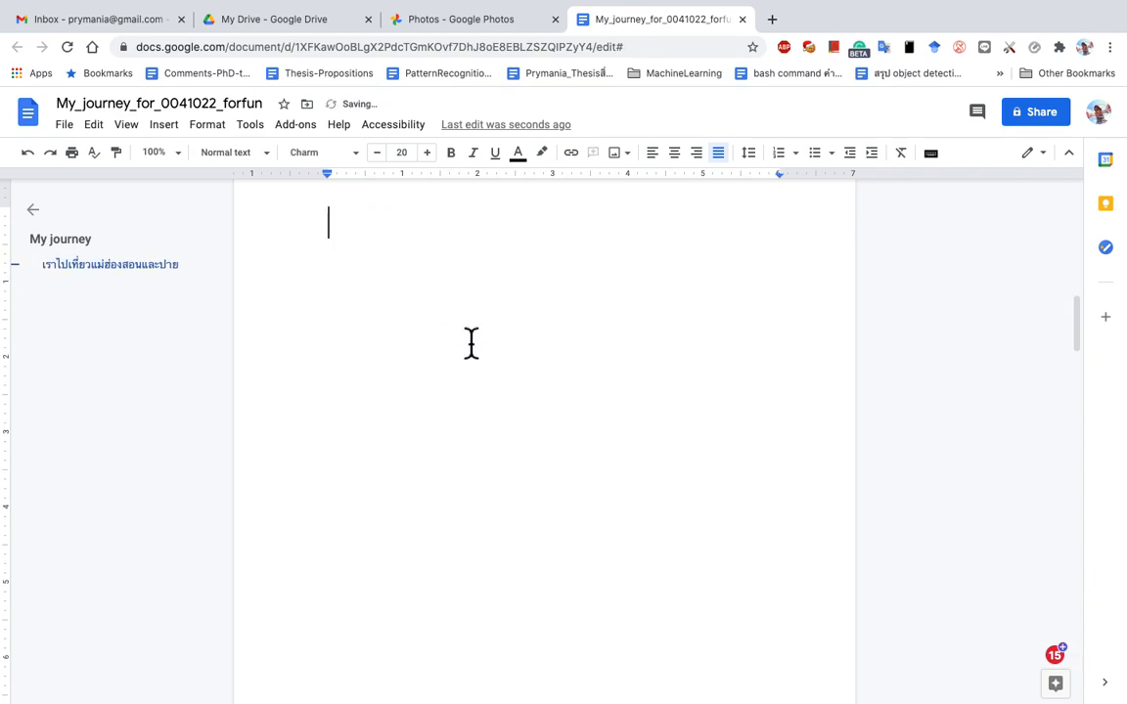
# Apply the Title paragraph style to the "My images" line at the start of page 2
pyautogui.scroll(5, 544, 440)
pyautogui.scroll(-10, 544, 440)
pyautogui.moveTo(438, 386); pyautogui.dragTo(297, 390)
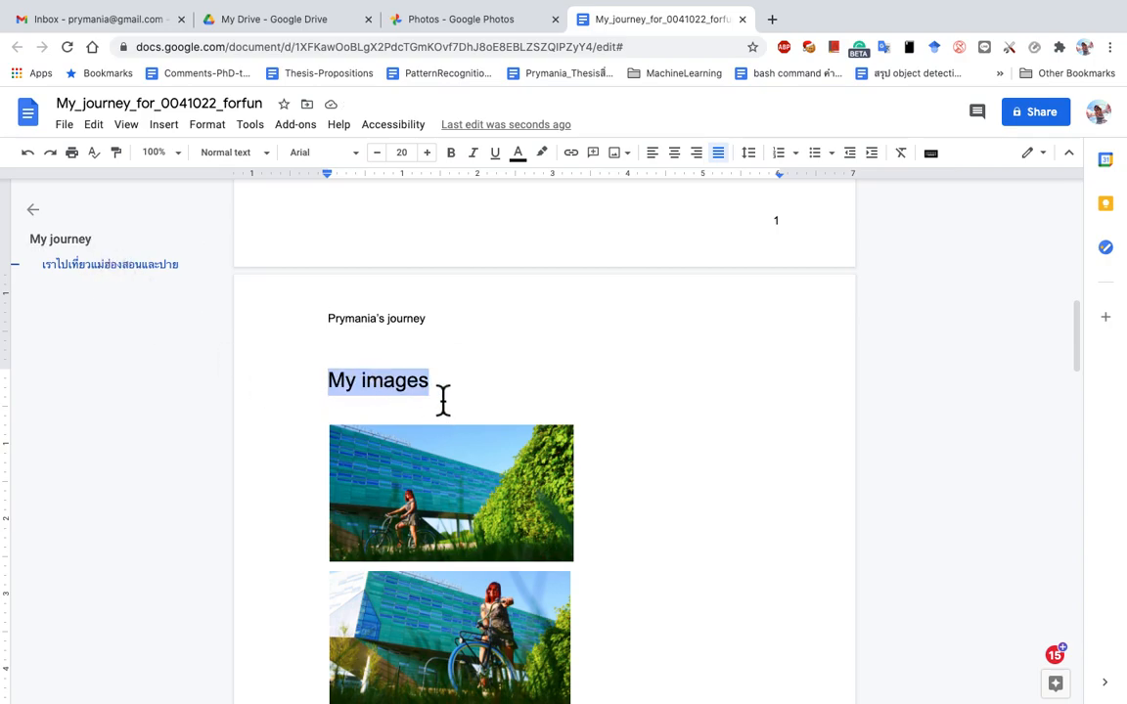
pyautogui.click(229, 134)
pyautogui.moveTo(279, 186)
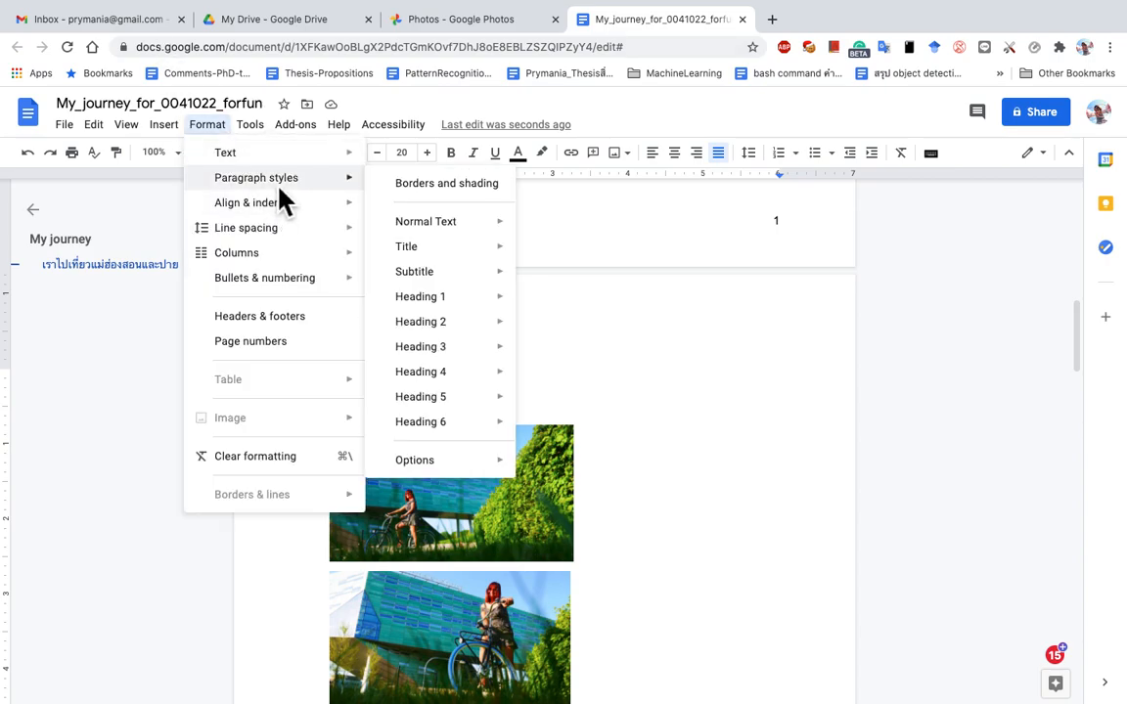
pyautogui.moveTo(437, 256)
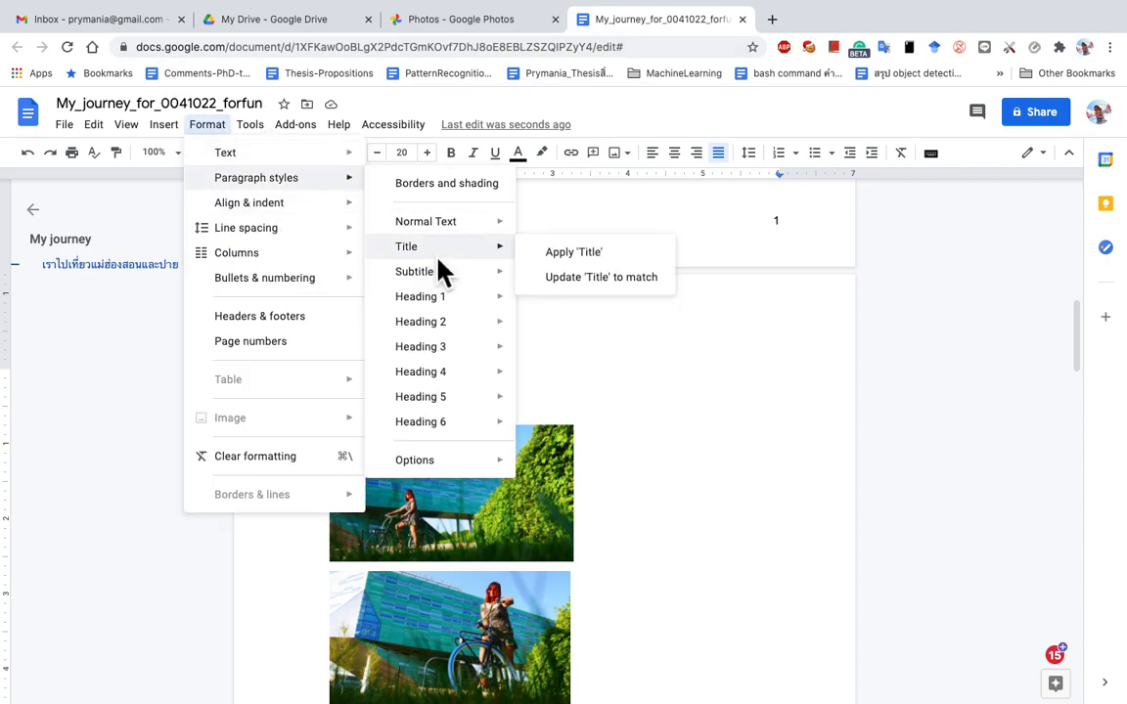
pyautogui.click(585, 256)
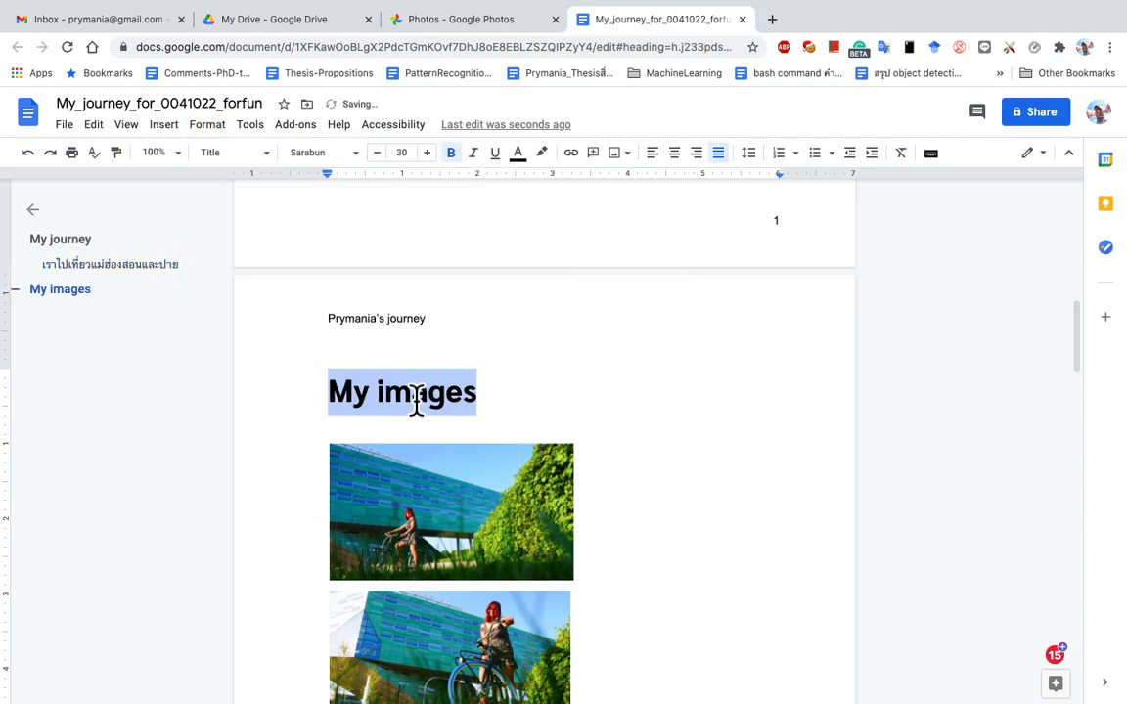
pyautogui.click(512, 396)
# Apply the Title paragraph style to the "My table" line above the scores table
pyautogui.scroll(-9, 523, 401)
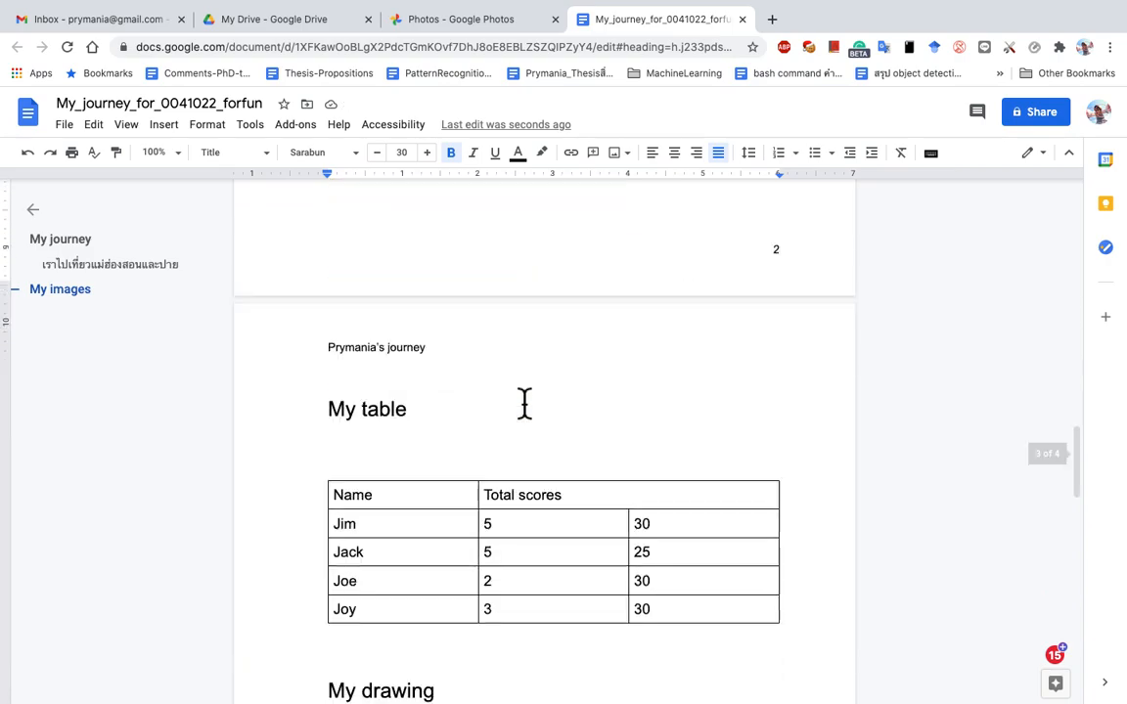
pyautogui.scroll(3, 523, 401)
pyautogui.click(389, 382)
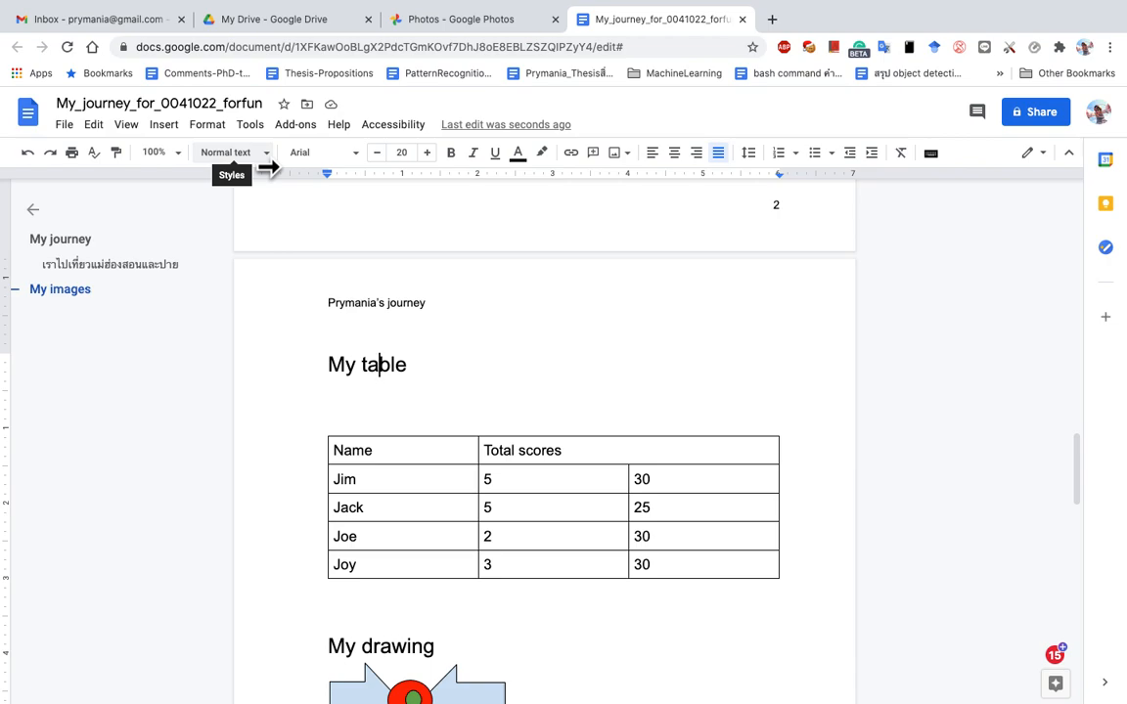
pyautogui.click(266, 164)
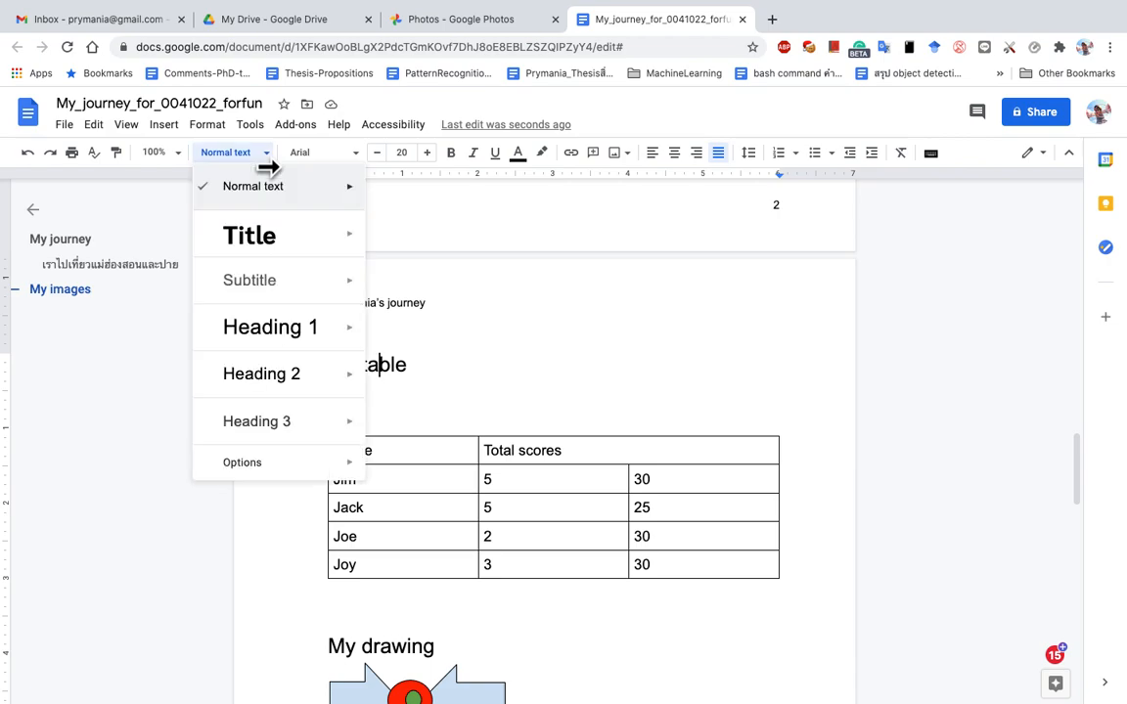
pyautogui.click(281, 250)
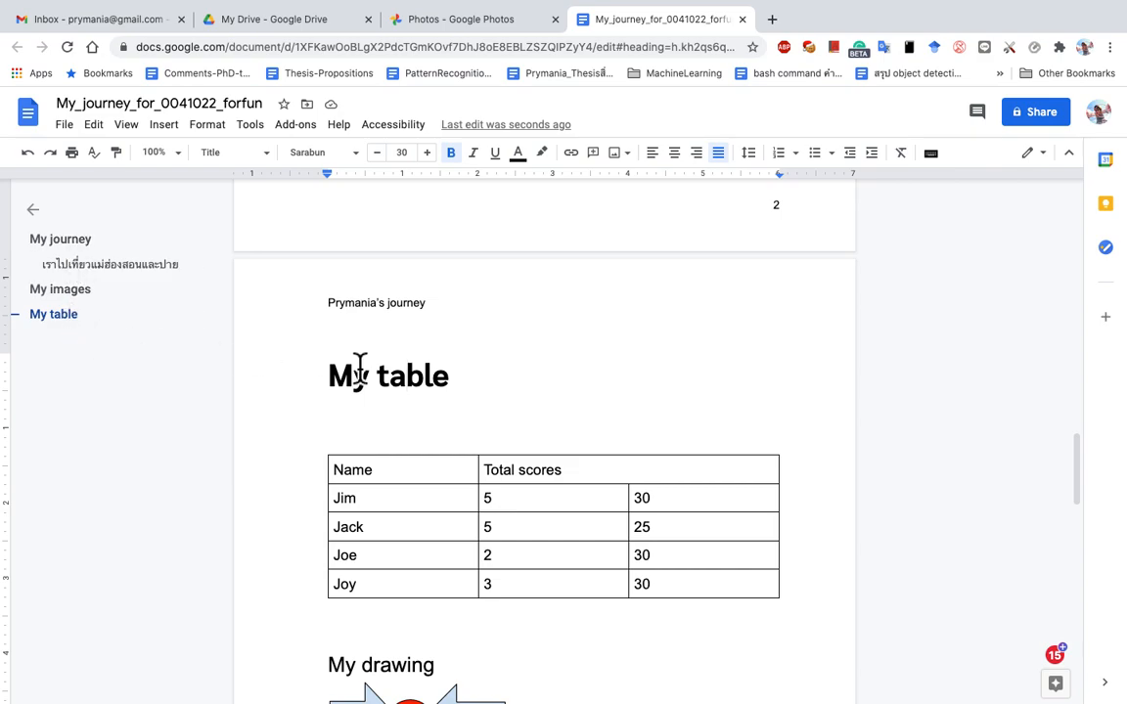
# Apply the Title paragraph style to the "My drawing" line above the arrow drawing
pyautogui.scroll(-6, 360, 371)
pyautogui.scroll(3, 360, 371)
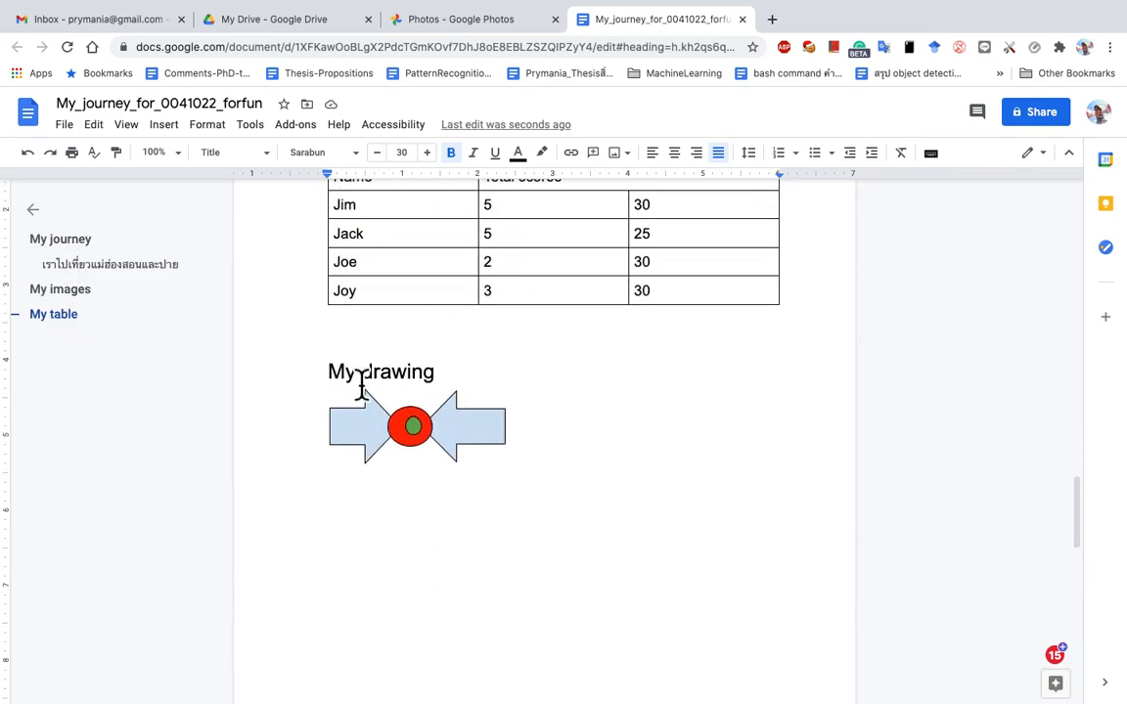
pyautogui.click(361, 377)
pyautogui.click(226, 153)
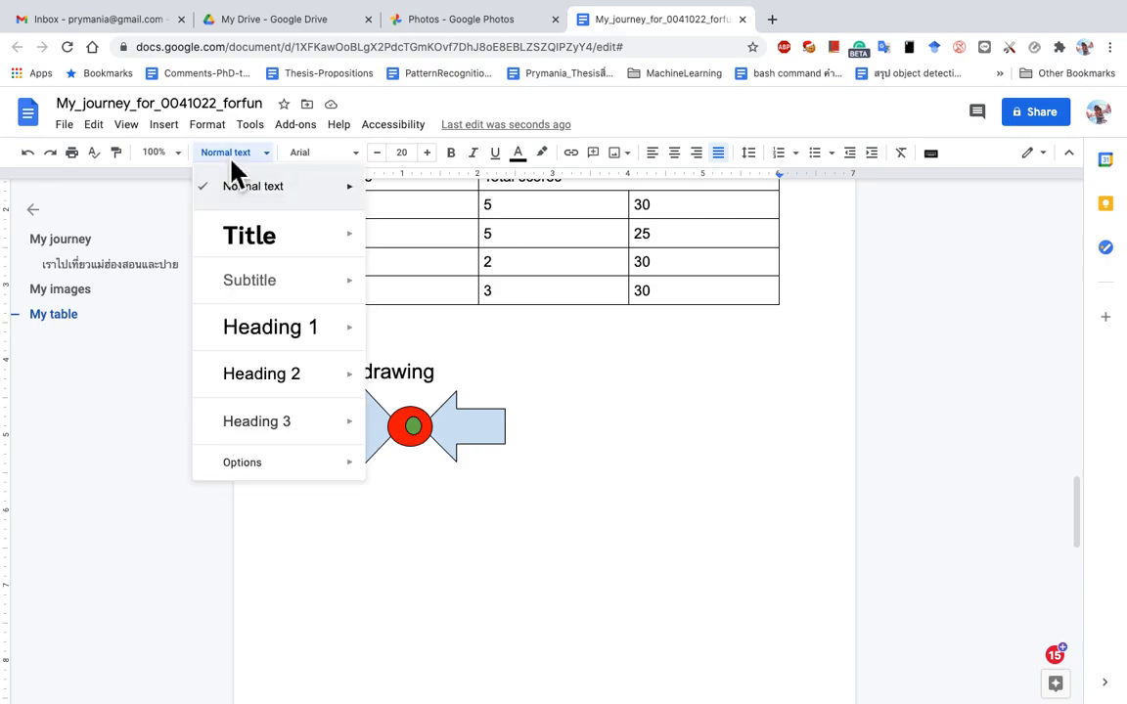
pyautogui.moveTo(300, 240)
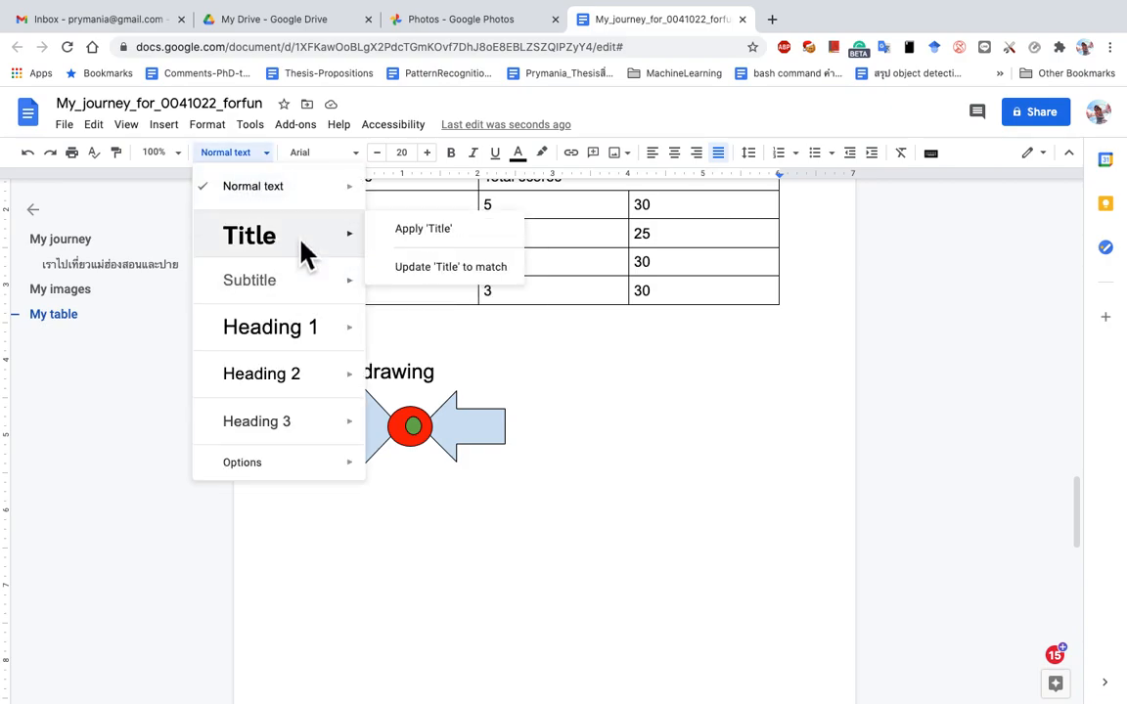
pyautogui.click(456, 232)
# Look over the pictures in the "My images" section on page 2
pyautogui.scroll(7, 526, 445)
pyautogui.scroll(6, 529, 446)
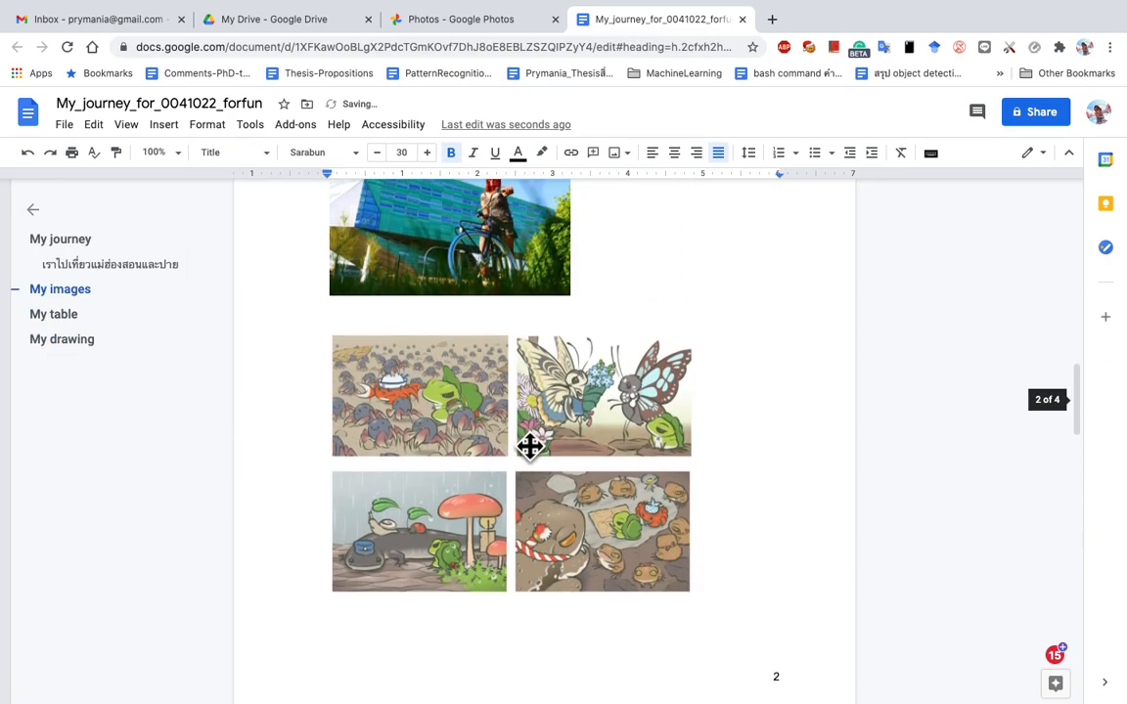
pyautogui.scroll(-2, 523, 445)
pyautogui.scroll(2, 523, 445)
pyautogui.scroll(-3, 528, 445)
pyautogui.scroll(2, 524, 445)
pyautogui.scroll(-4, 529, 447)
# Apply the Title paragraph style to the "My chart" line above the Food and Shopping chart
pyautogui.scroll(-8, 526, 446)
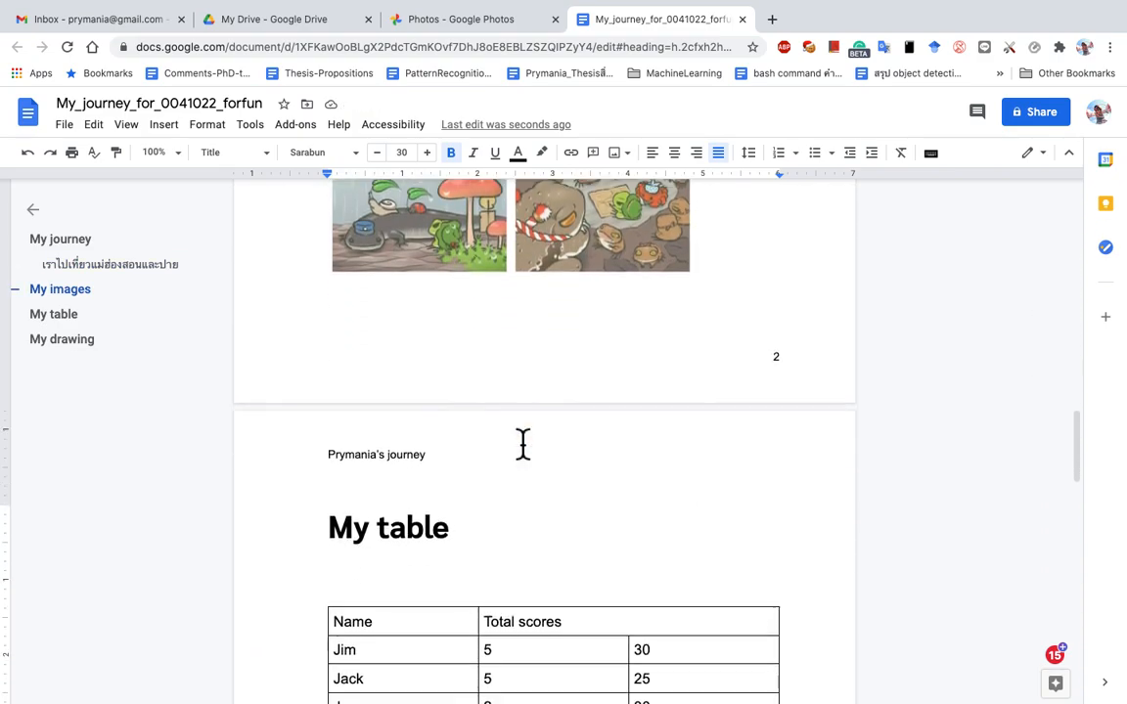
pyautogui.scroll(-2, 523, 445)
pyautogui.scroll(-4, 523, 445)
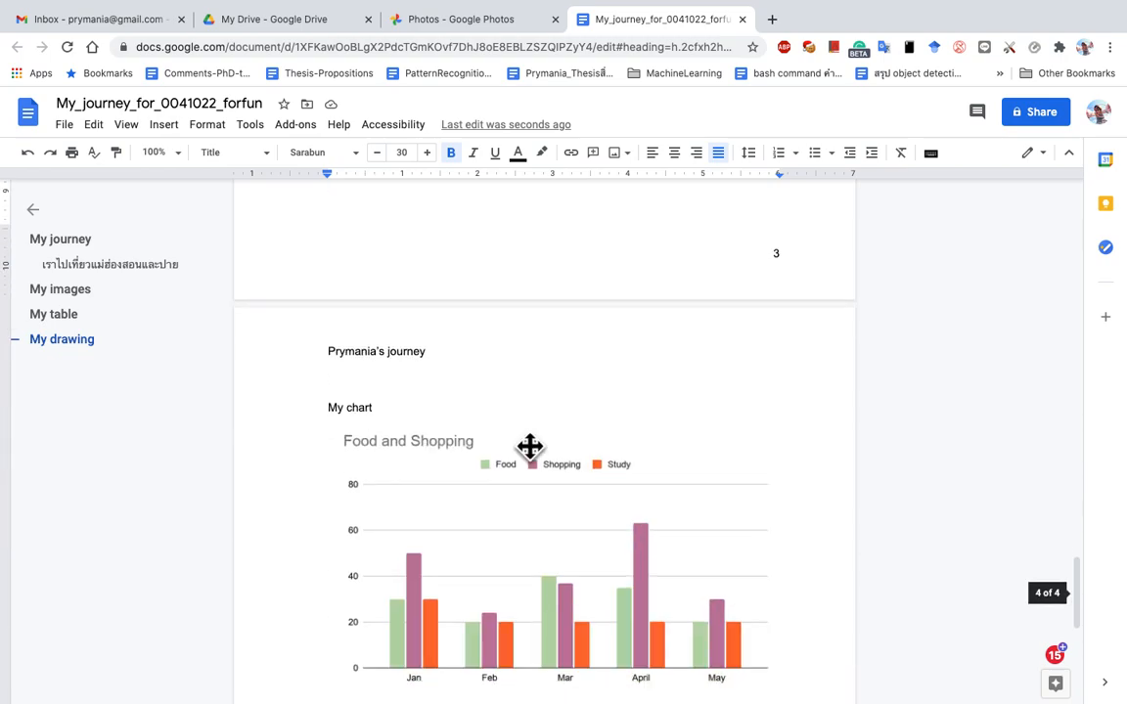
pyautogui.click(371, 423)
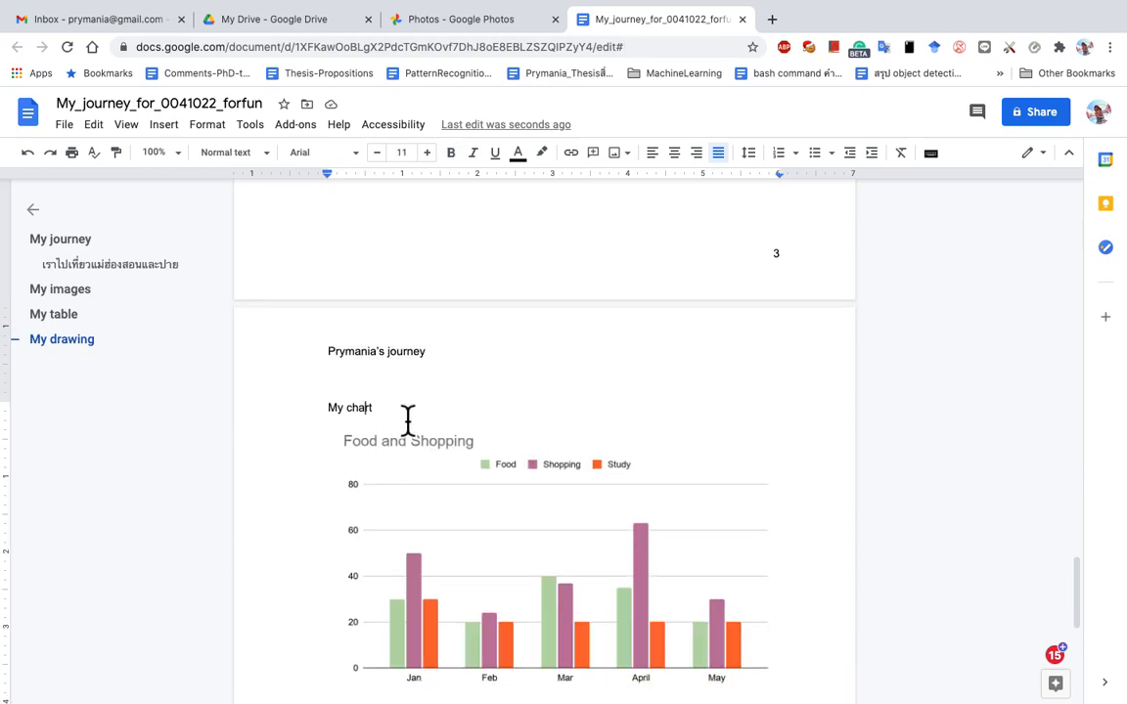
pyautogui.scroll(-5, 408, 421)
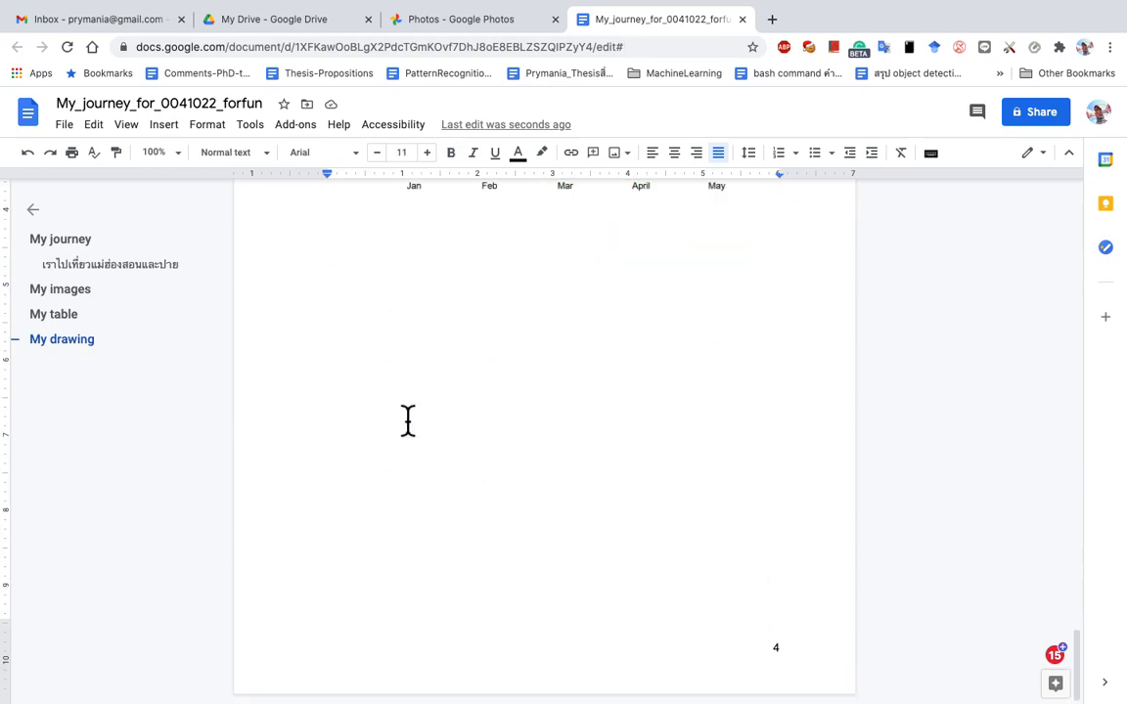
pyautogui.scroll(2, 408, 421)
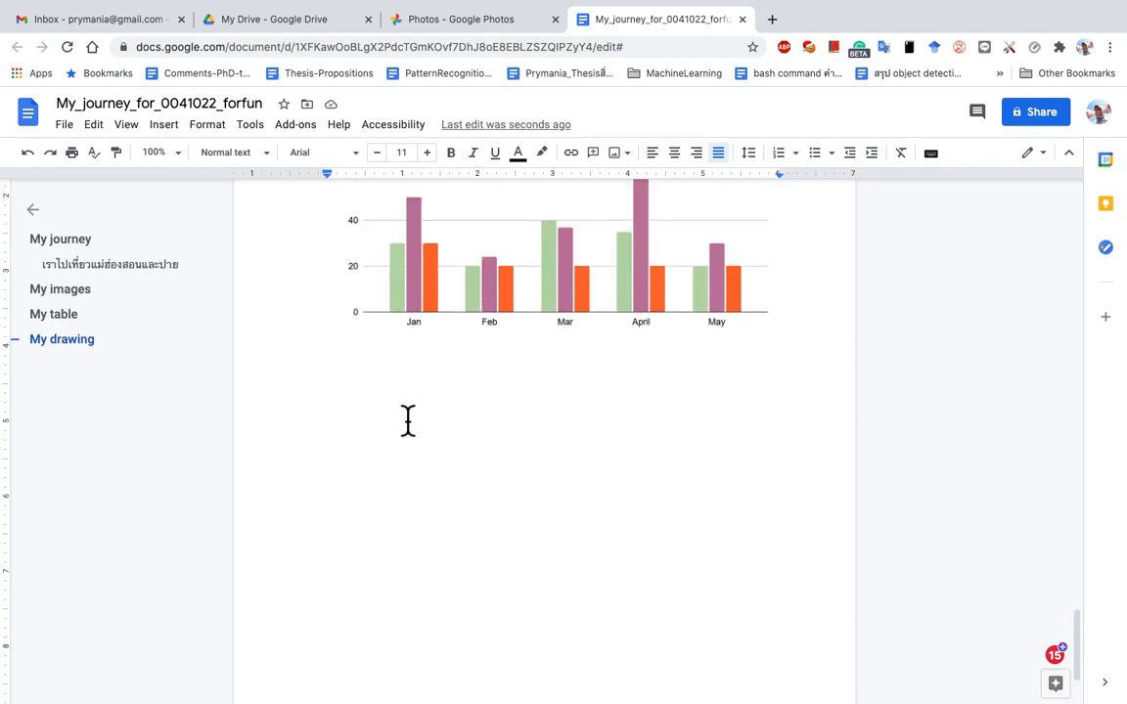
pyautogui.click(262, 153)
pyautogui.moveTo(302, 246)
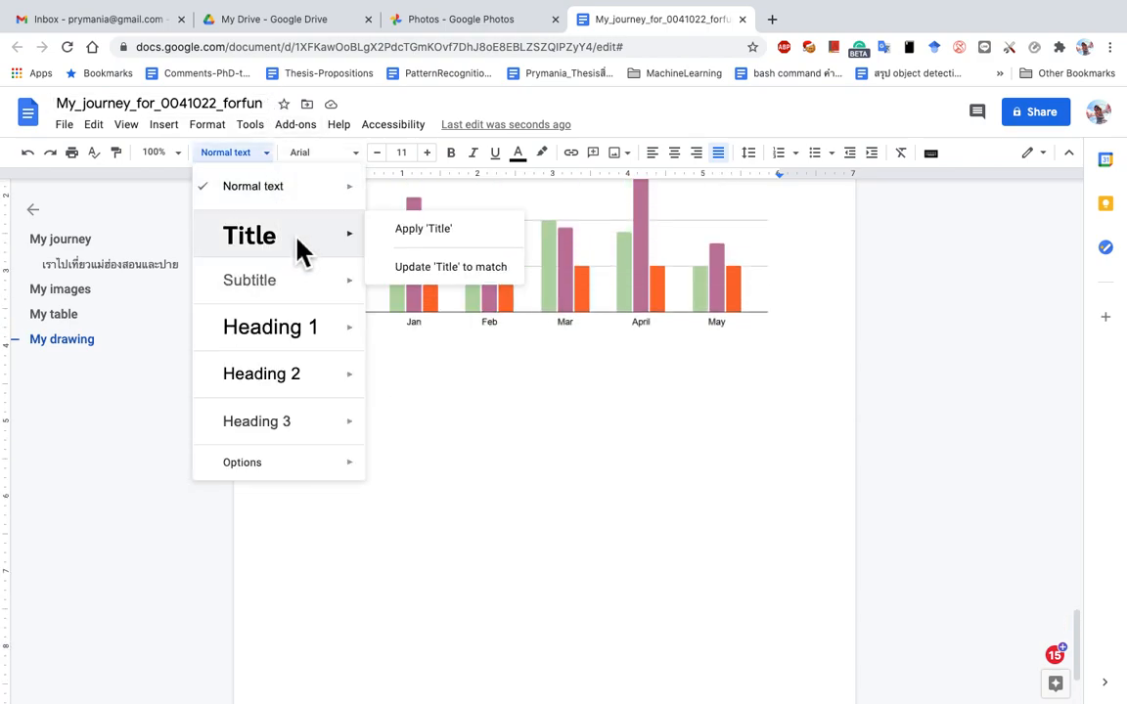
pyautogui.click(456, 235)
pyautogui.scroll(2, 456, 245)
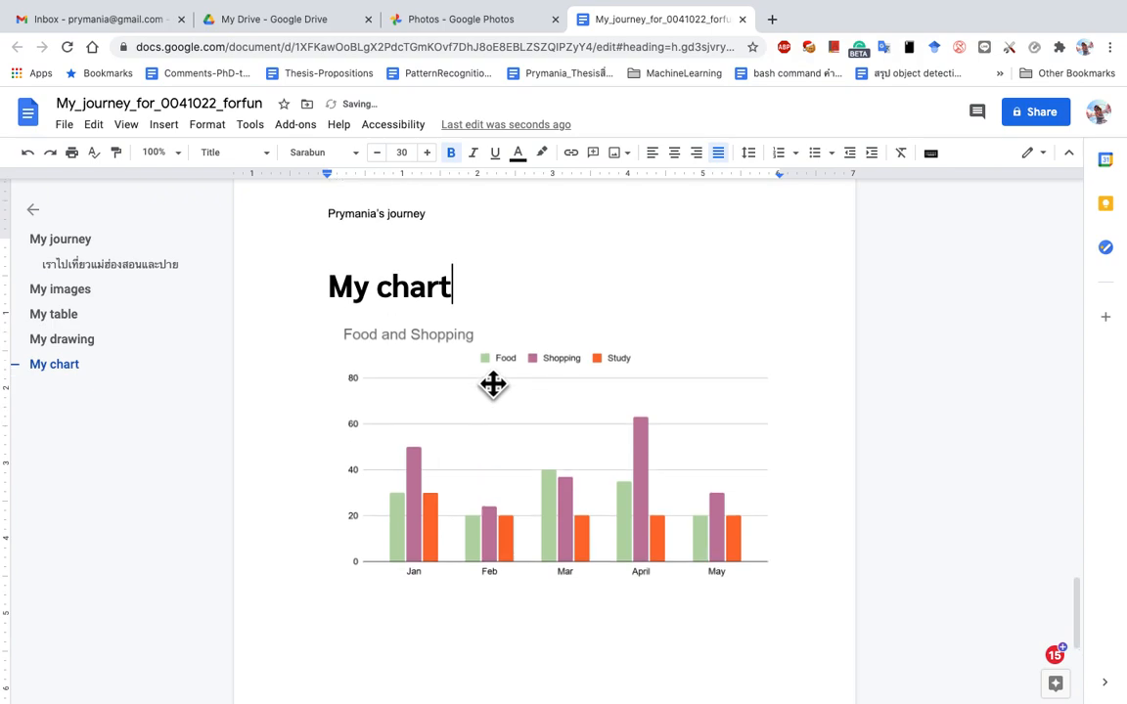
# Add the lines "my data1", "datatatatatata" and "my data2" below the Food and Shopping chart
pyautogui.scroll(-2, 493, 384)
pyautogui.click(453, 541)
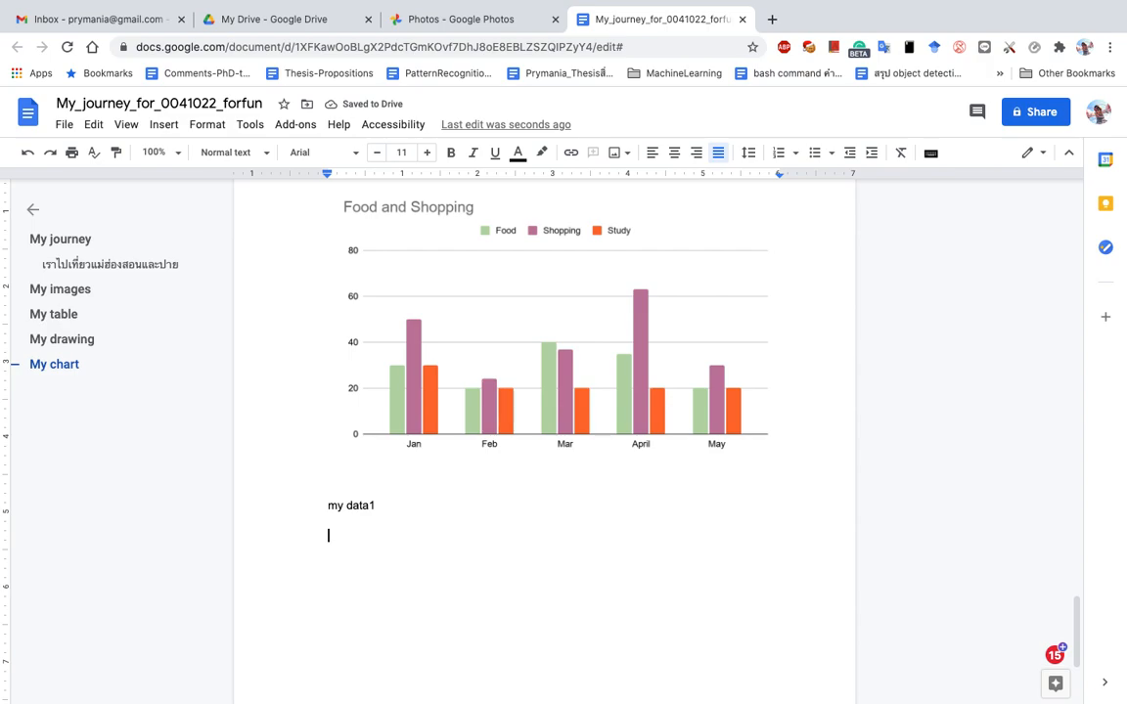
pyautogui.write('datatatatatata')
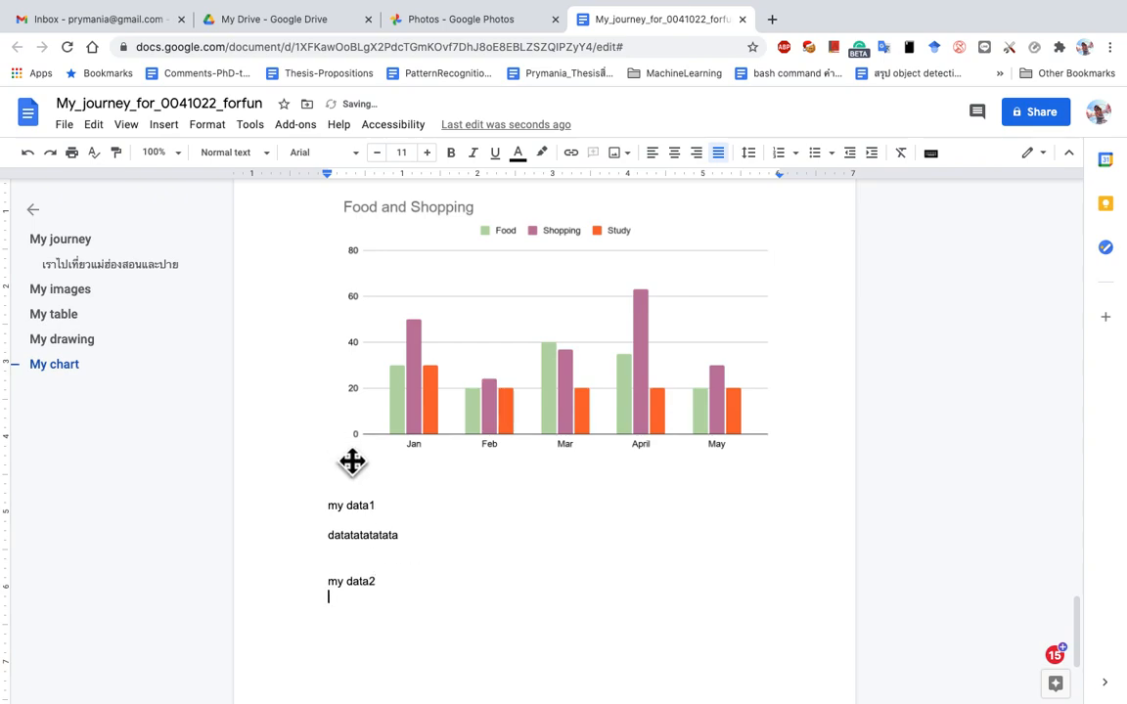
# Set the "my data1" line to the Sarabun font at size 20
pyautogui.moveTo(384, 506); pyautogui.dragTo(308, 506)
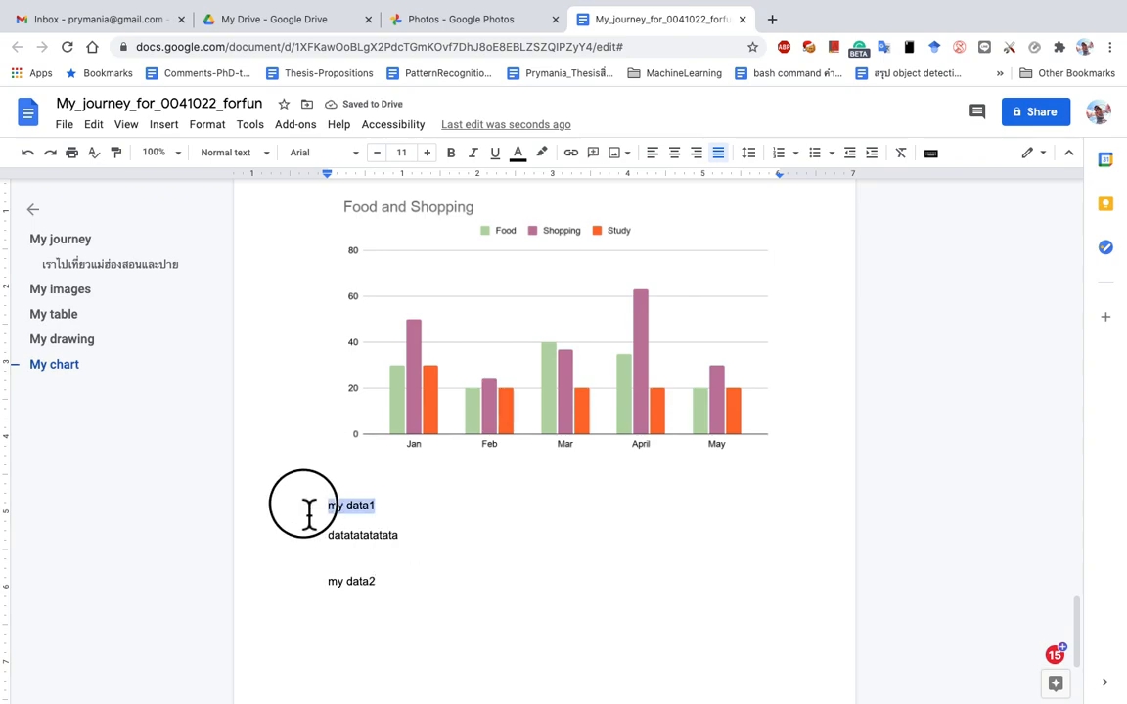
pyautogui.click(354, 153)
pyautogui.moveTo(475, 413); pyautogui.dragTo(483, 618)
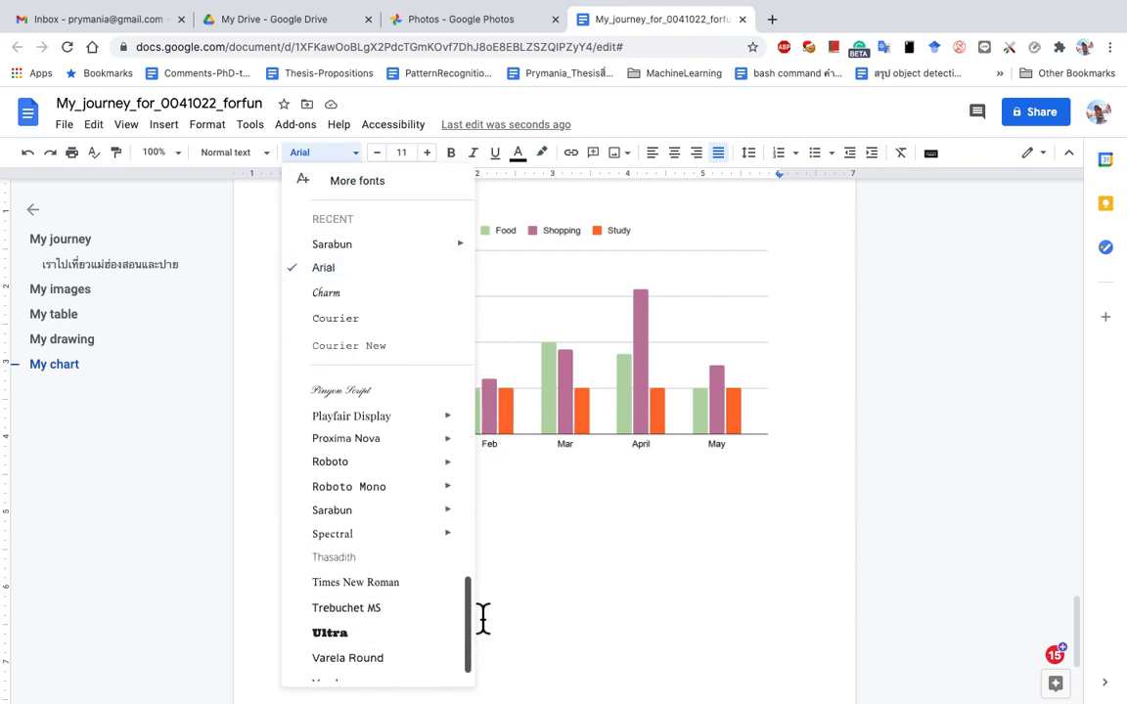
pyautogui.click(382, 526)
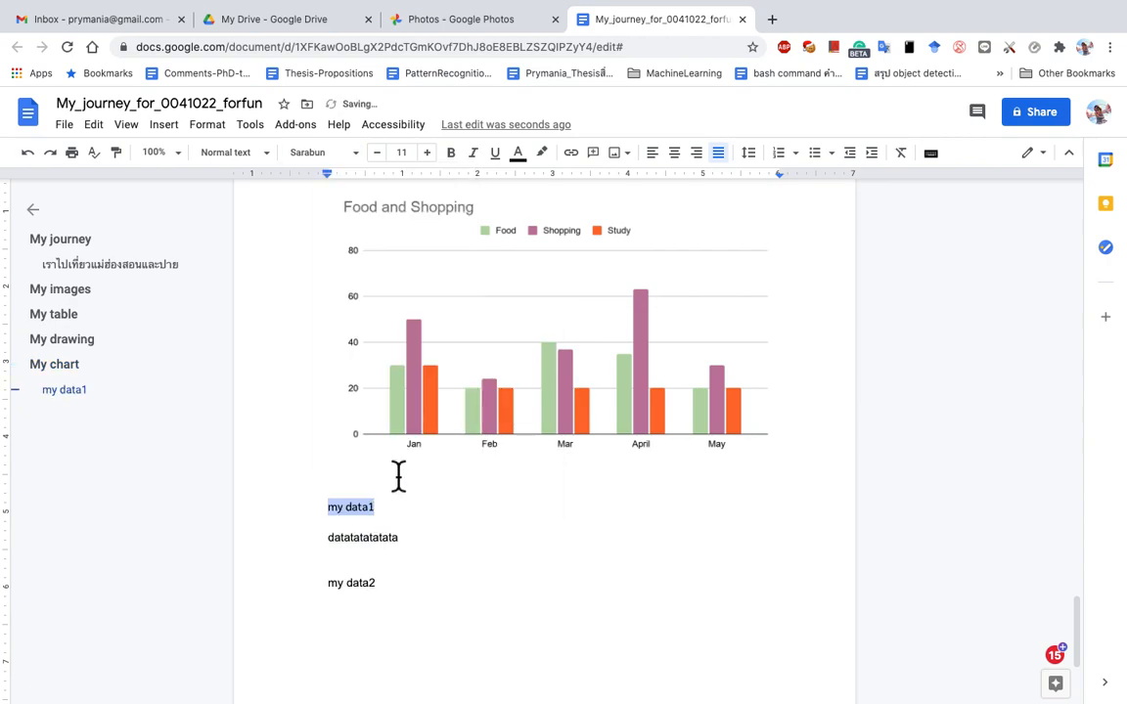
pyautogui.click(404, 153)
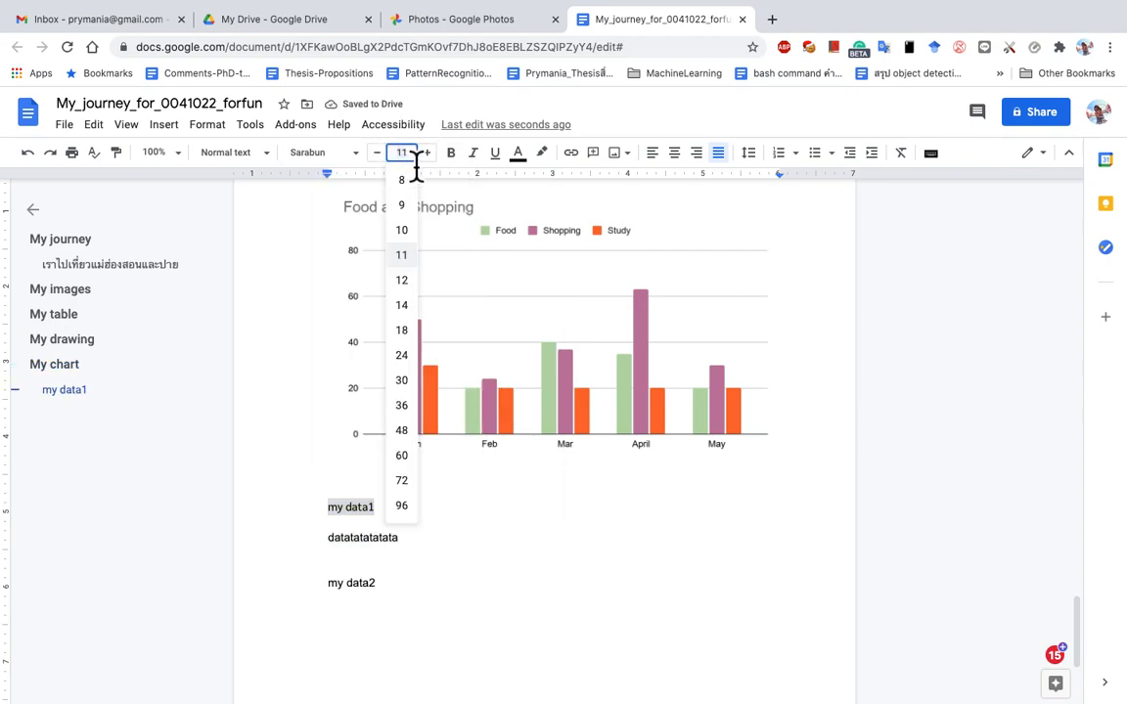
pyautogui.write('20')
pyautogui.press('Return')
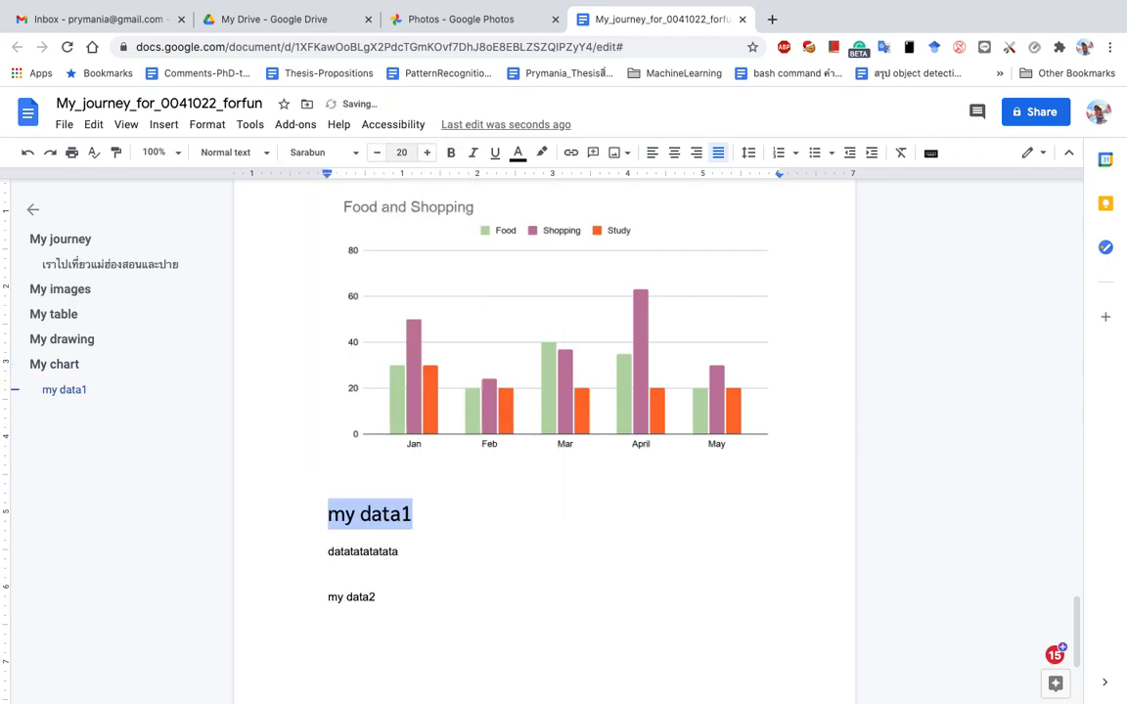
# Update the Subtitle paragraph style to match the formatting of the "my data1" line
pyautogui.doubleClick(430, 528)
pyautogui.moveTo(421, 529)
pyautogui.mouseDown()
pyautogui.moveTo(281, 529)
pyautogui.moveTo(416, 530)
pyautogui.mouseUp()
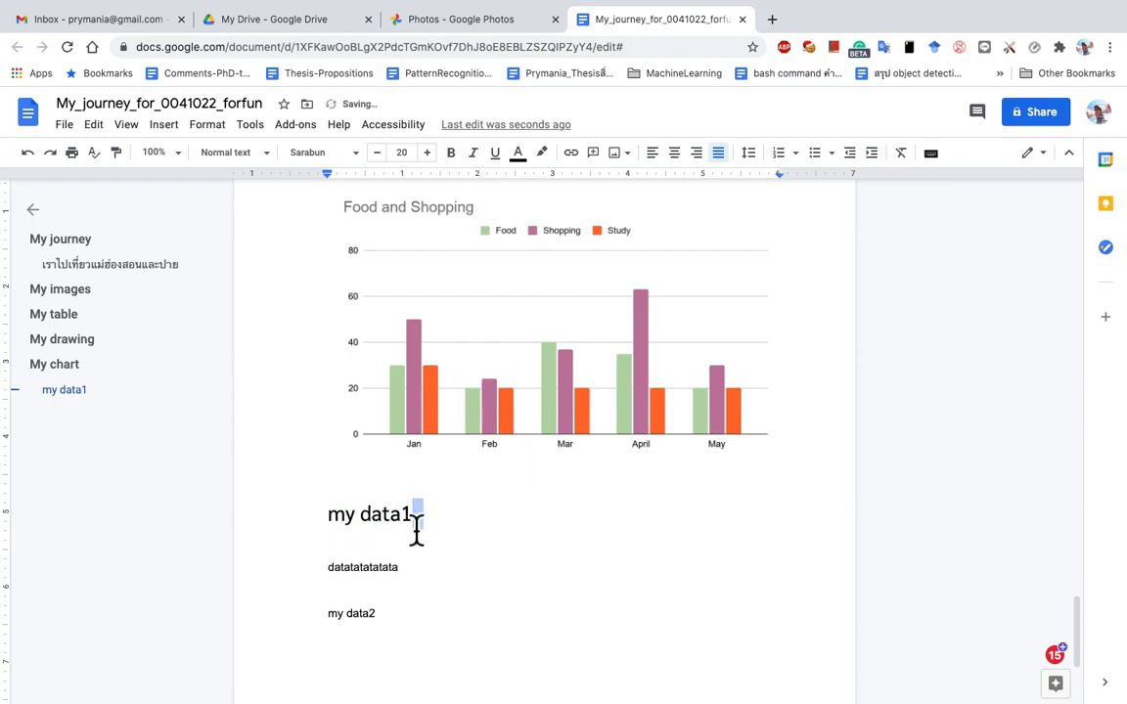
pyautogui.moveTo(335, 528); pyautogui.dragTo(412, 523)
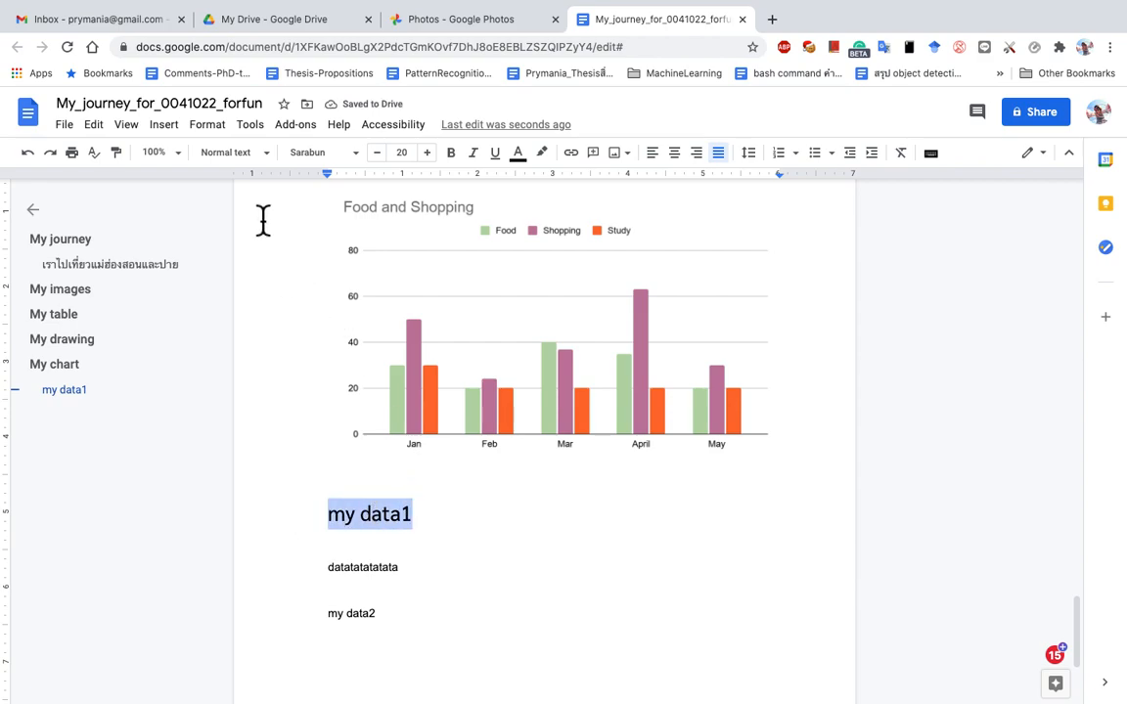
pyautogui.click(430, 528)
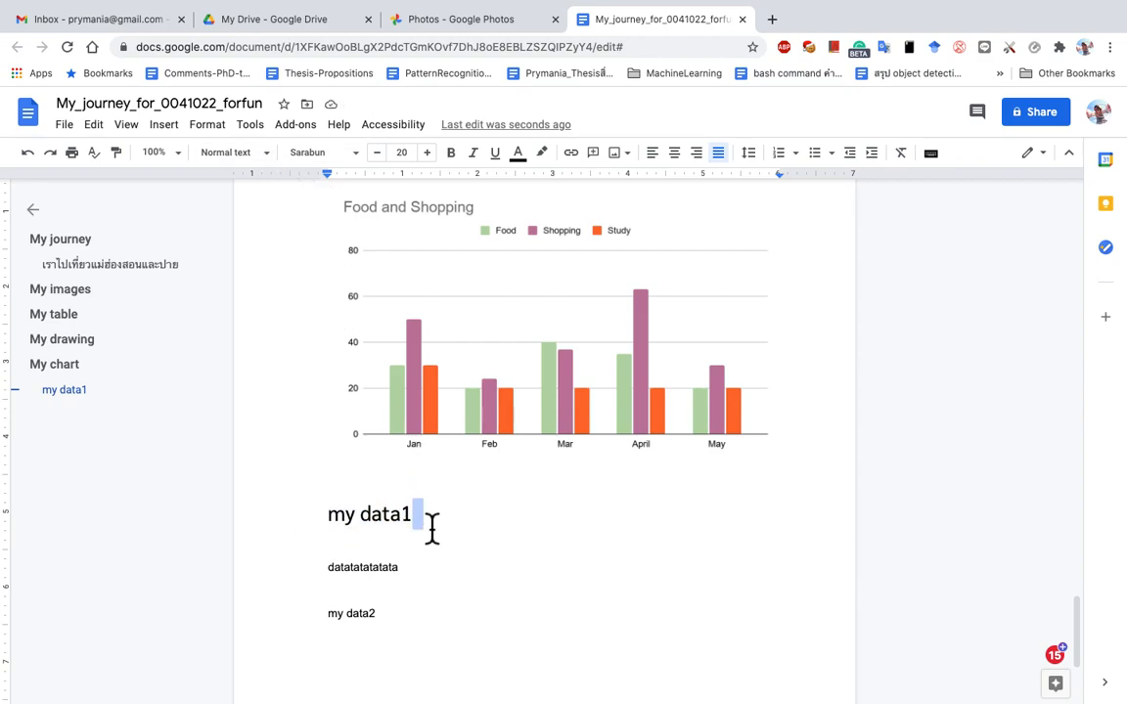
pyautogui.click(430, 529)
pyautogui.moveTo(335, 529); pyautogui.dragTo(409, 520)
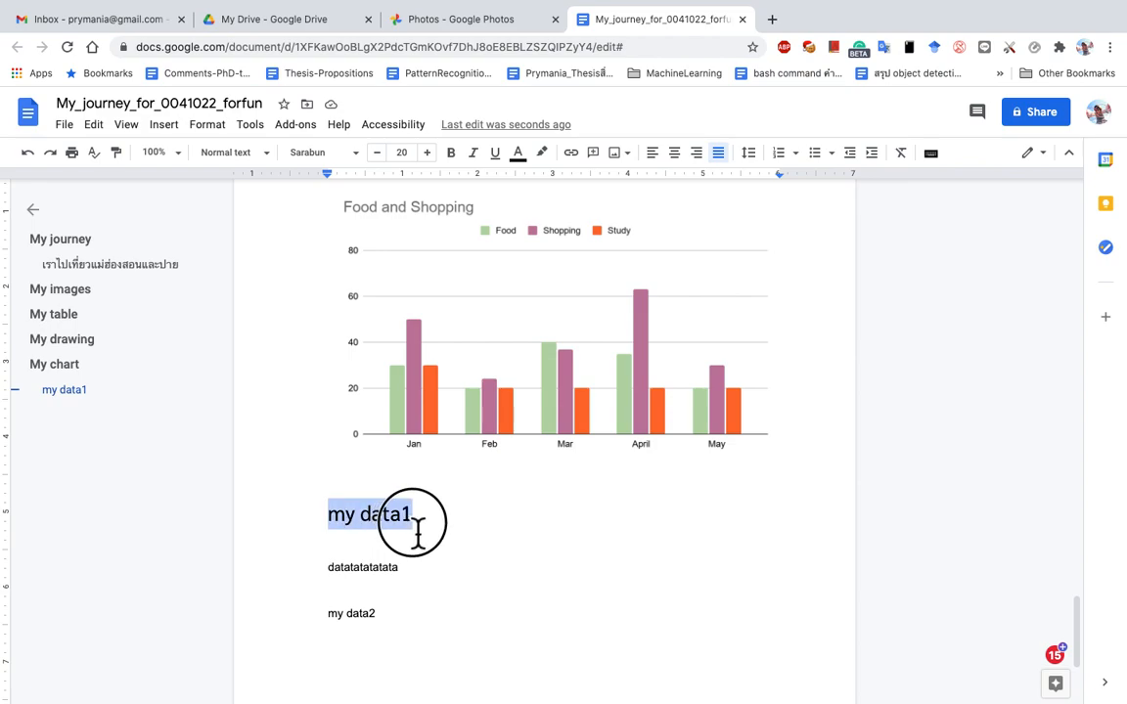
pyautogui.click(272, 153)
pyautogui.moveTo(299, 208)
pyautogui.moveTo(312, 282)
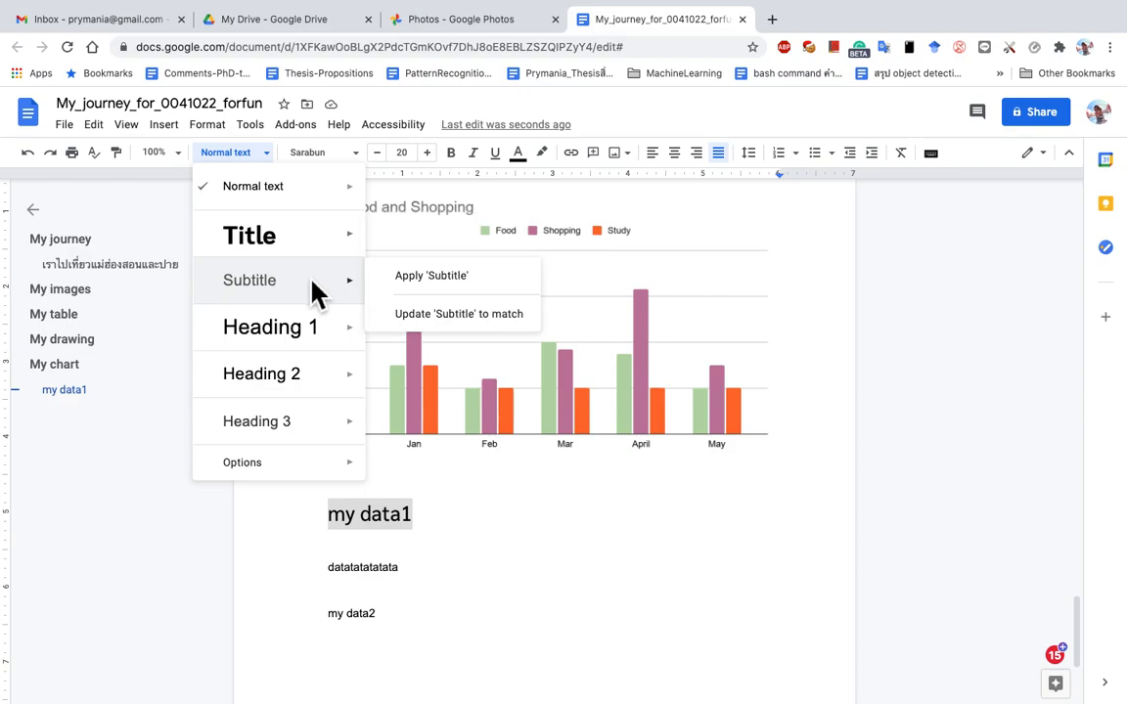
pyautogui.click(478, 328)
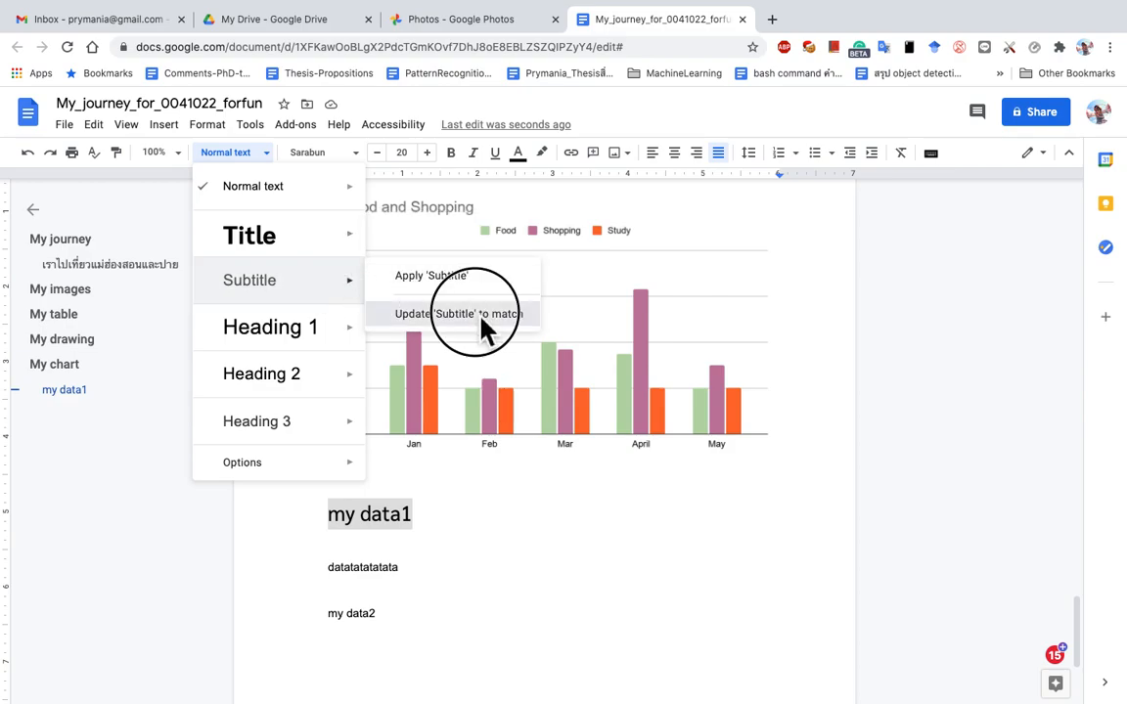
pyautogui.click(430, 528)
pyautogui.click(367, 526)
pyautogui.moveTo(366, 526); pyautogui.dragTo(342, 523)
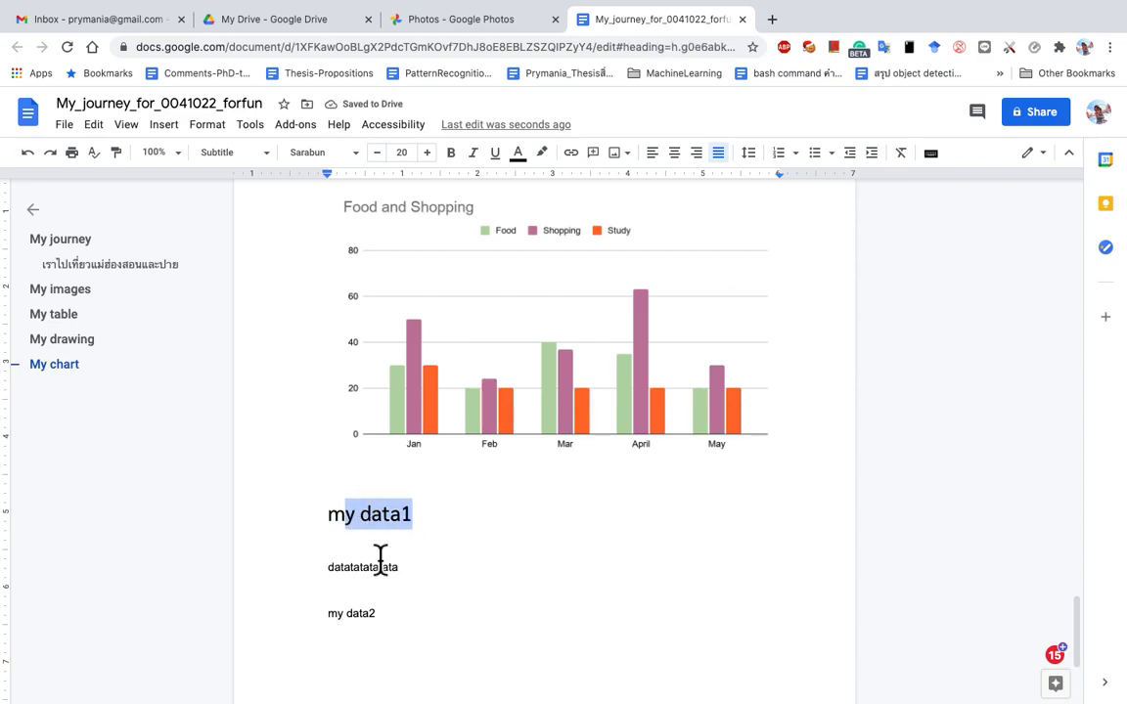
# Apply the Subtitle paragraph style to the "my data2" line below the chart
pyautogui.moveTo(390, 621); pyautogui.dragTo(307, 629)
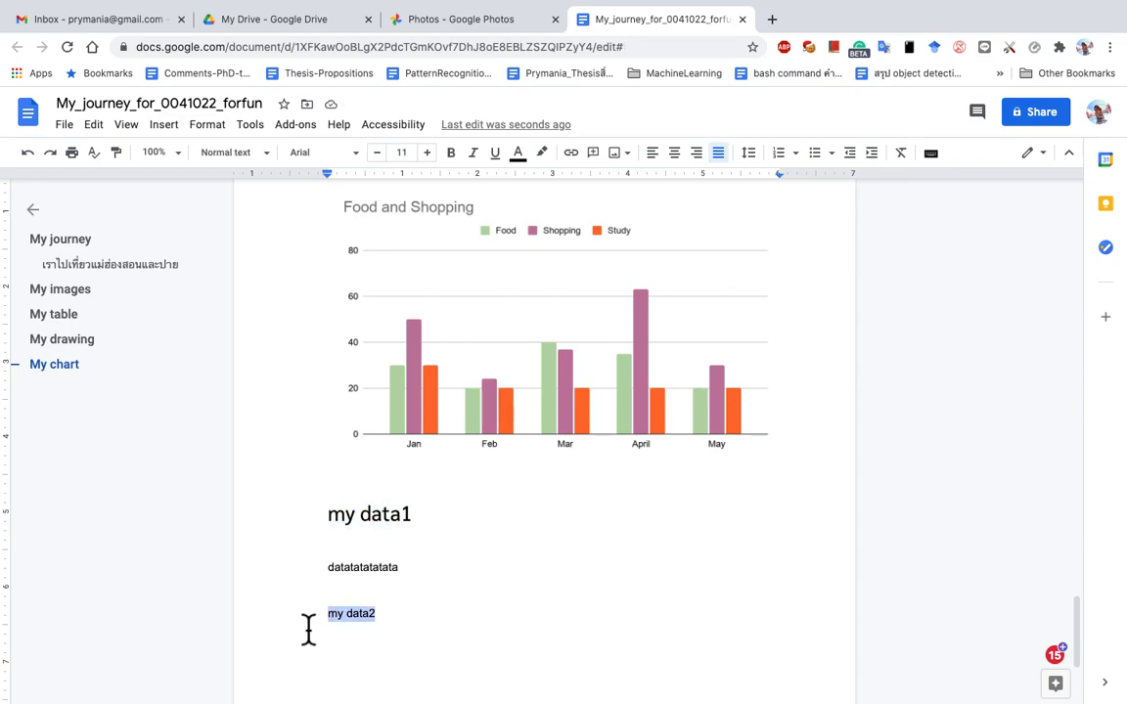
pyautogui.click(264, 154)
pyautogui.moveTo(306, 307)
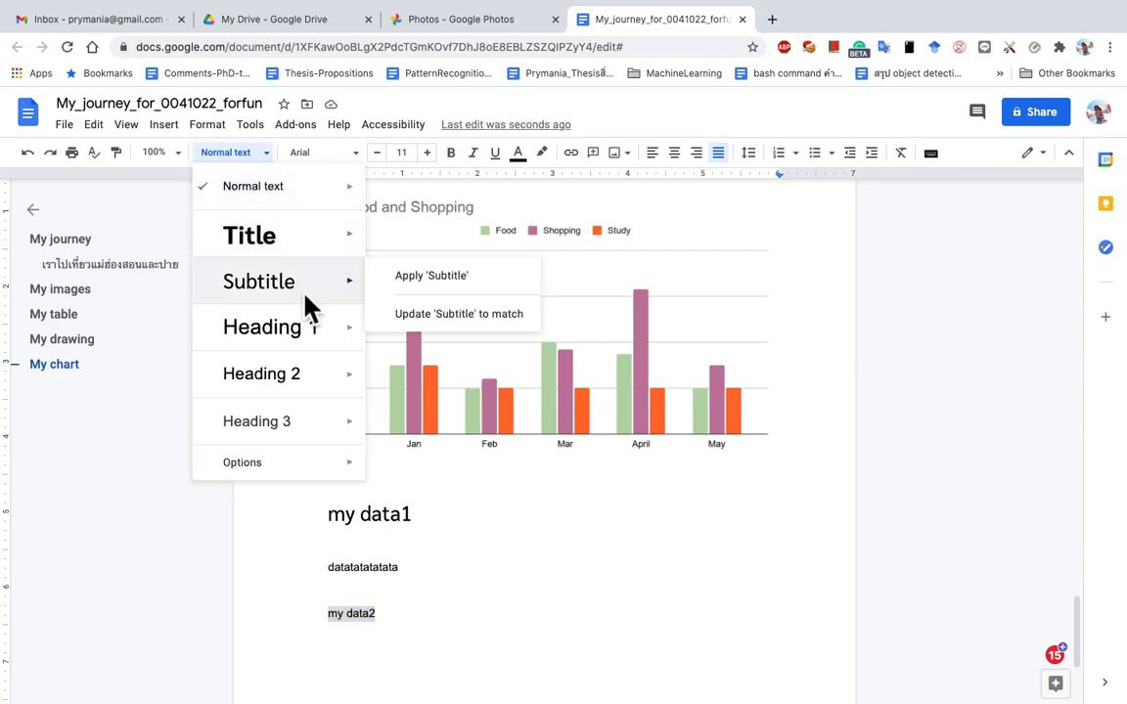
pyautogui.click(434, 290)
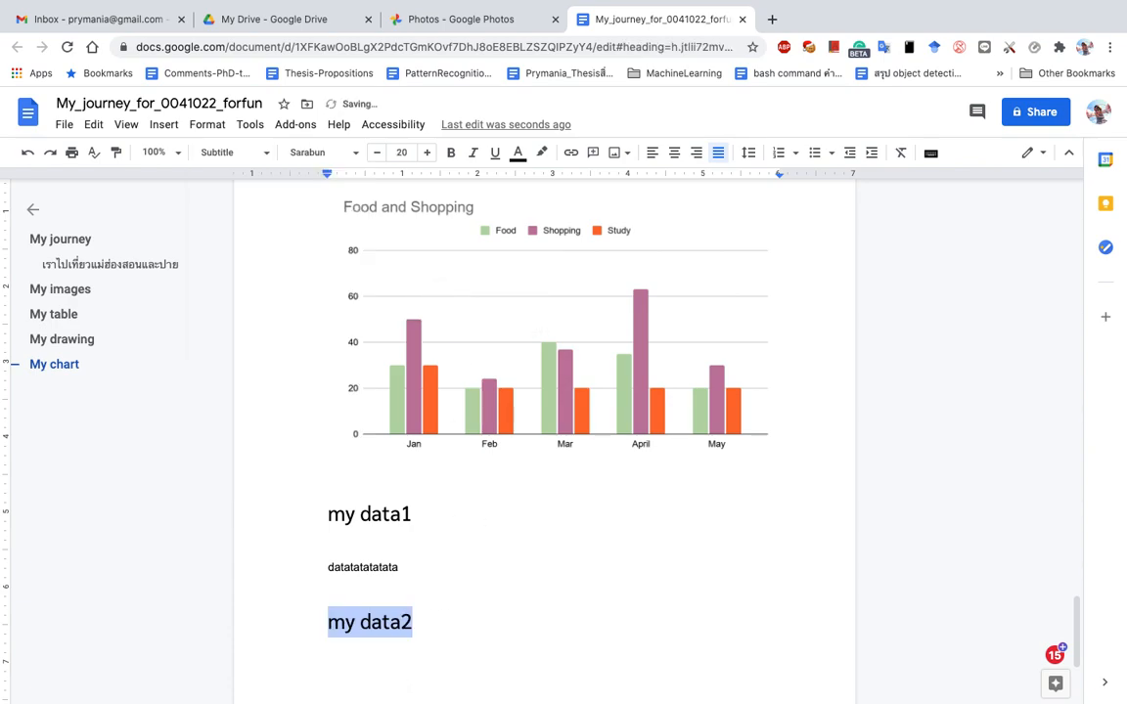
pyautogui.click(370, 638)
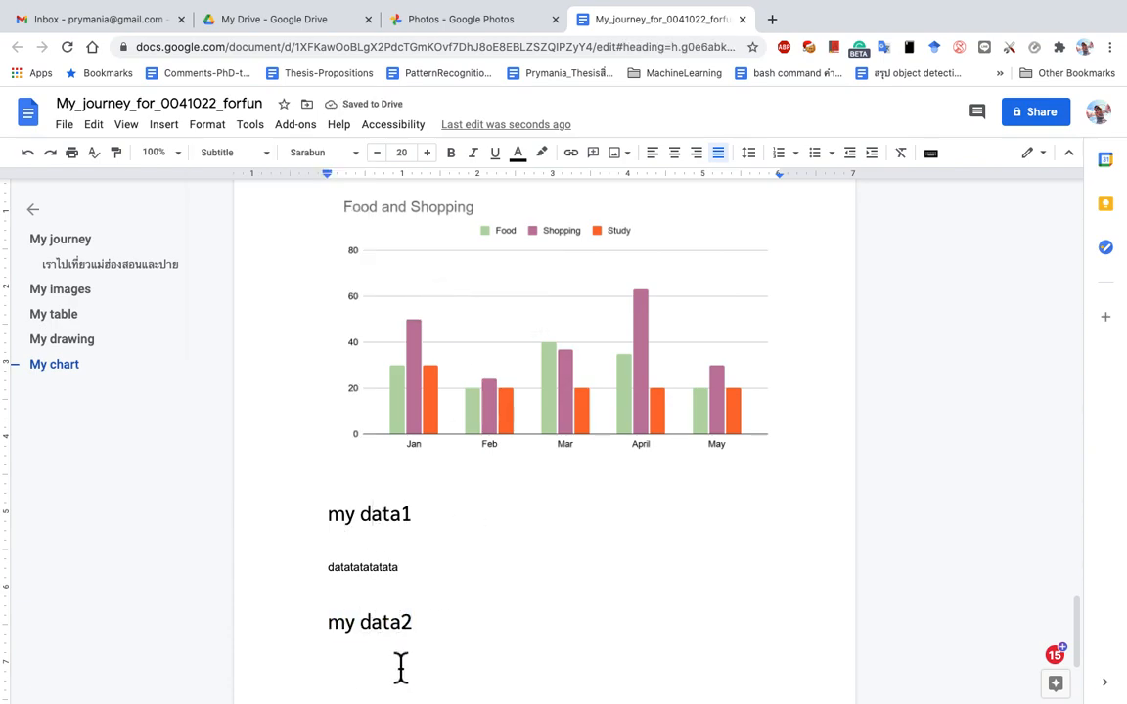
pyautogui.click(390, 516)
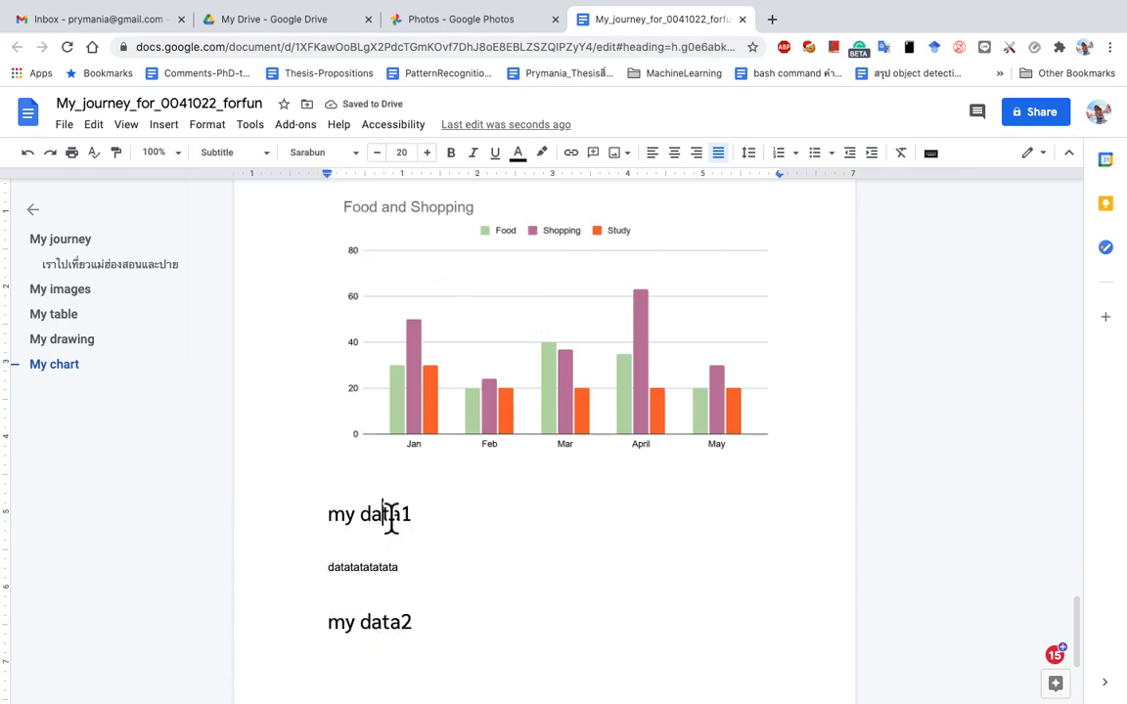
# Increase the indent of the "datatatatatata" line under "my data1" by one level
pyautogui.click(196, 127)
pyautogui.moveTo(243, 186)
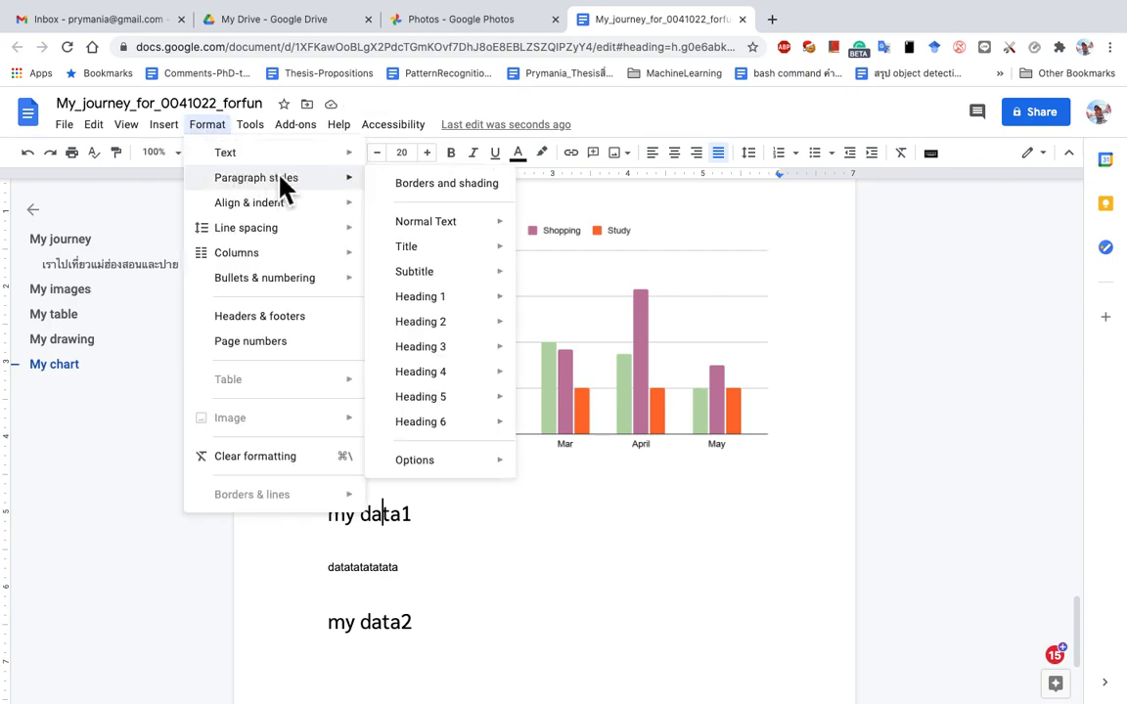
pyautogui.moveTo(289, 202)
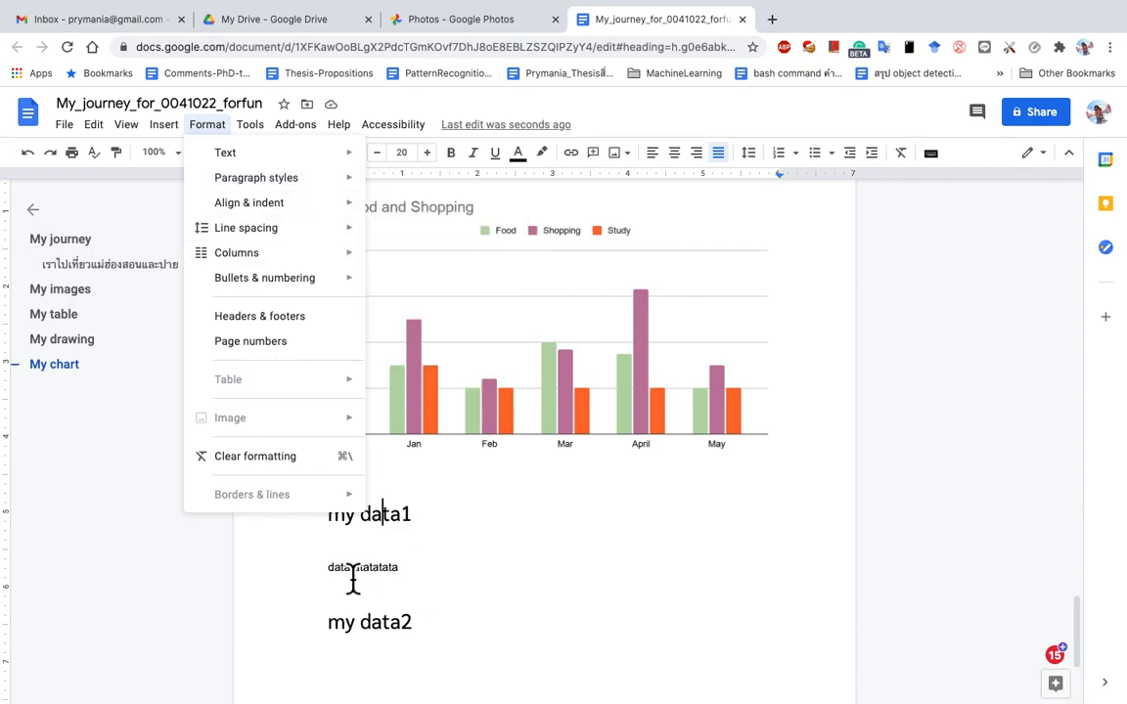
pyautogui.click(324, 575)
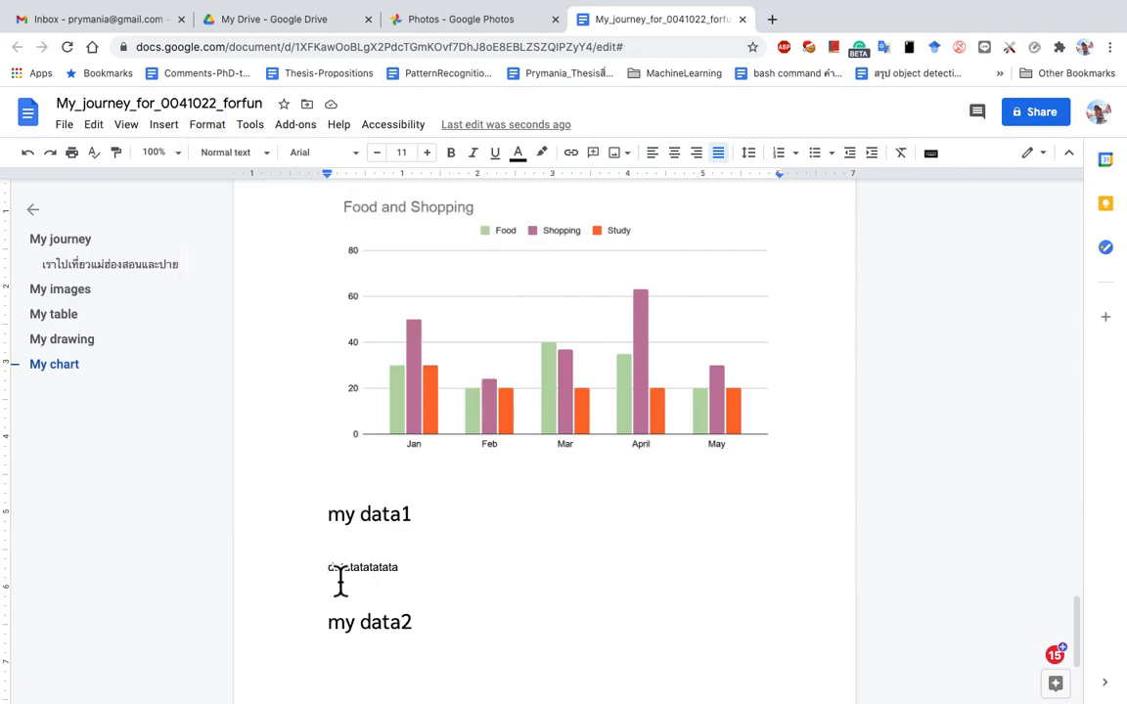
pyautogui.click(214, 131)
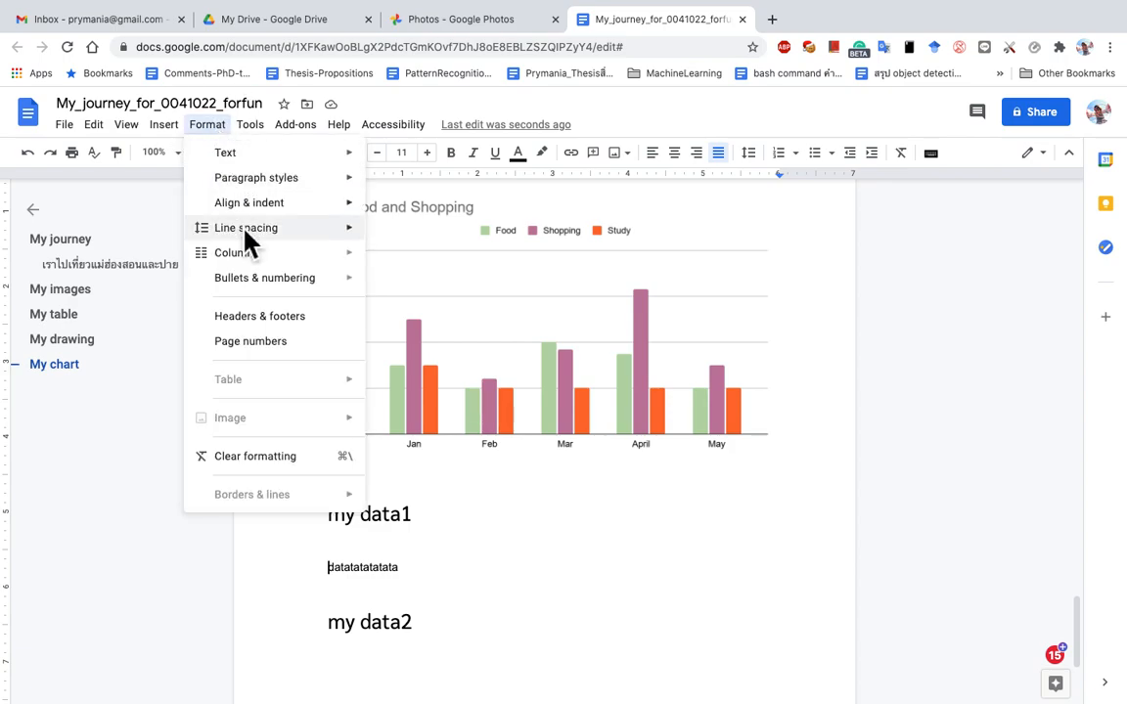
pyautogui.click(437, 327)
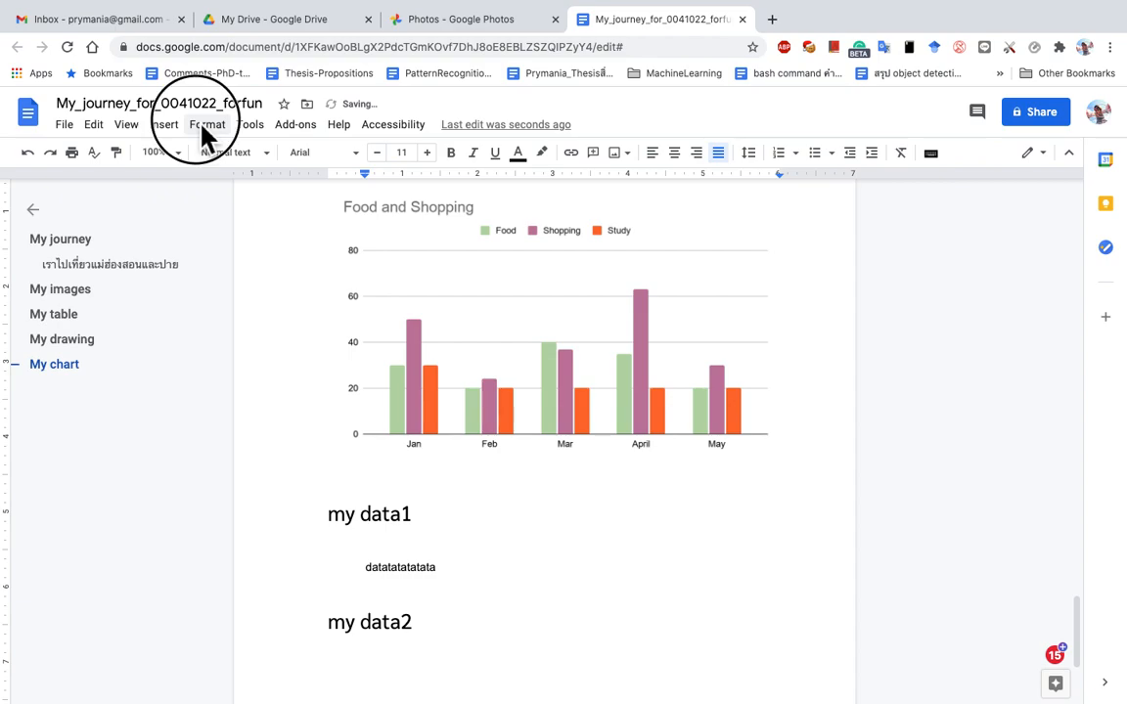
# Indent the "datatatatatata" line one more level and decrease its indent again by one level
pyautogui.click(203, 129)
pyautogui.moveTo(264, 202)
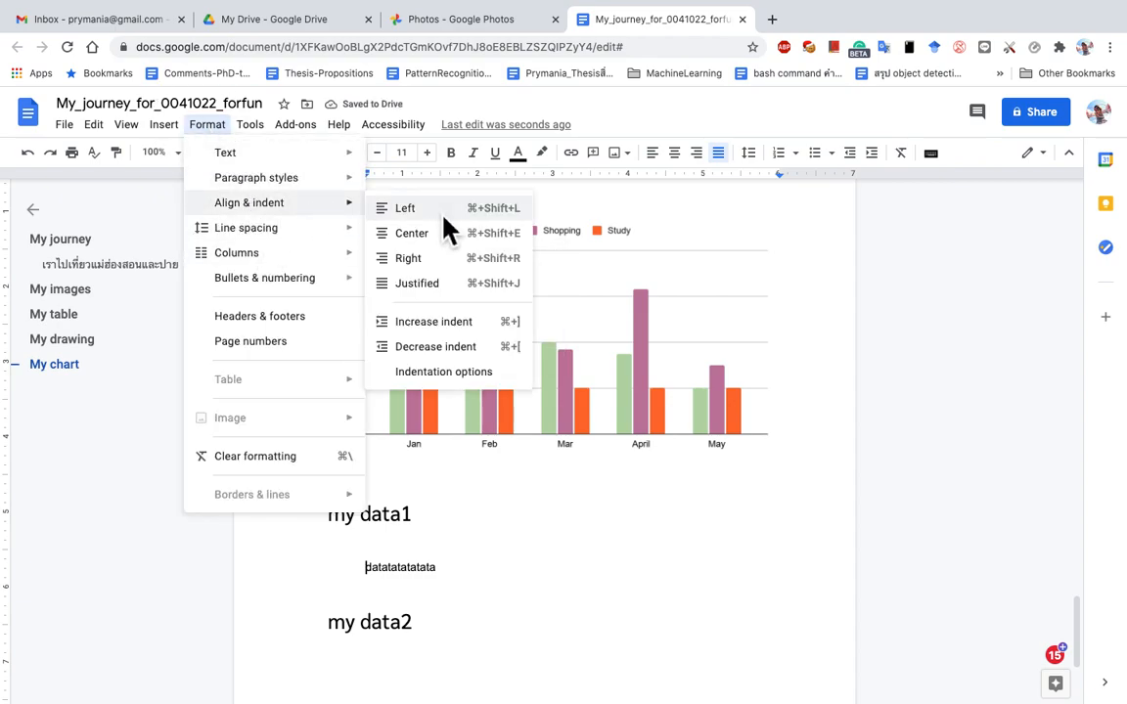
pyautogui.click(433, 323)
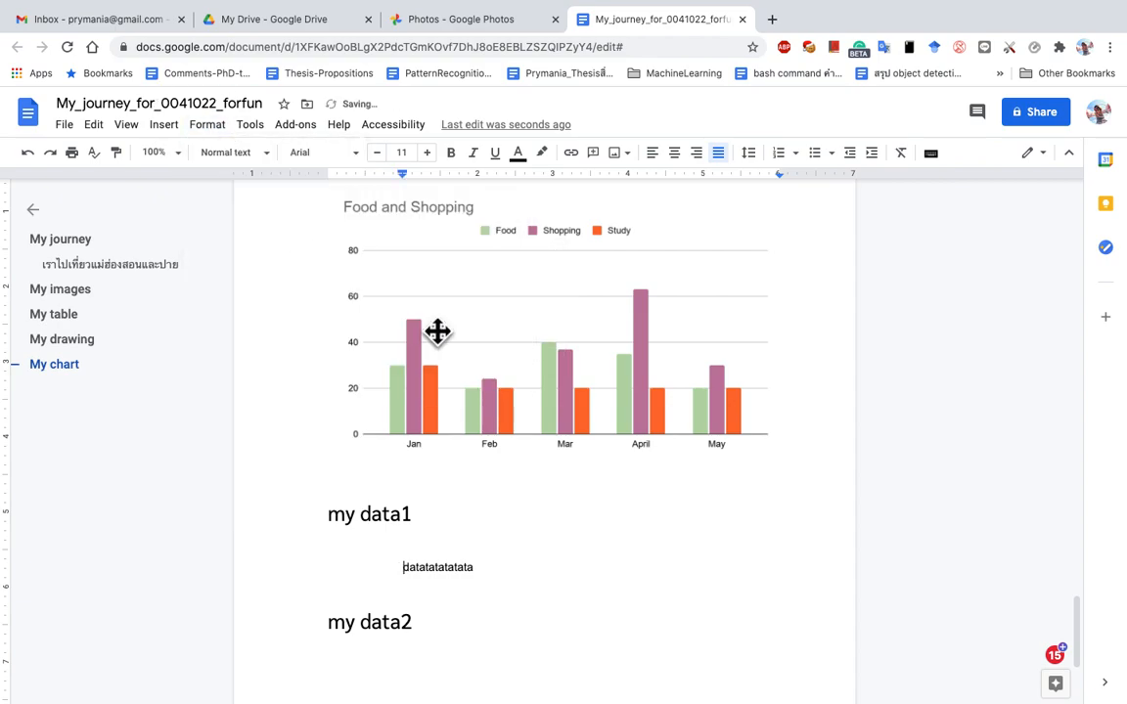
pyautogui.click(206, 134)
pyautogui.moveTo(245, 204)
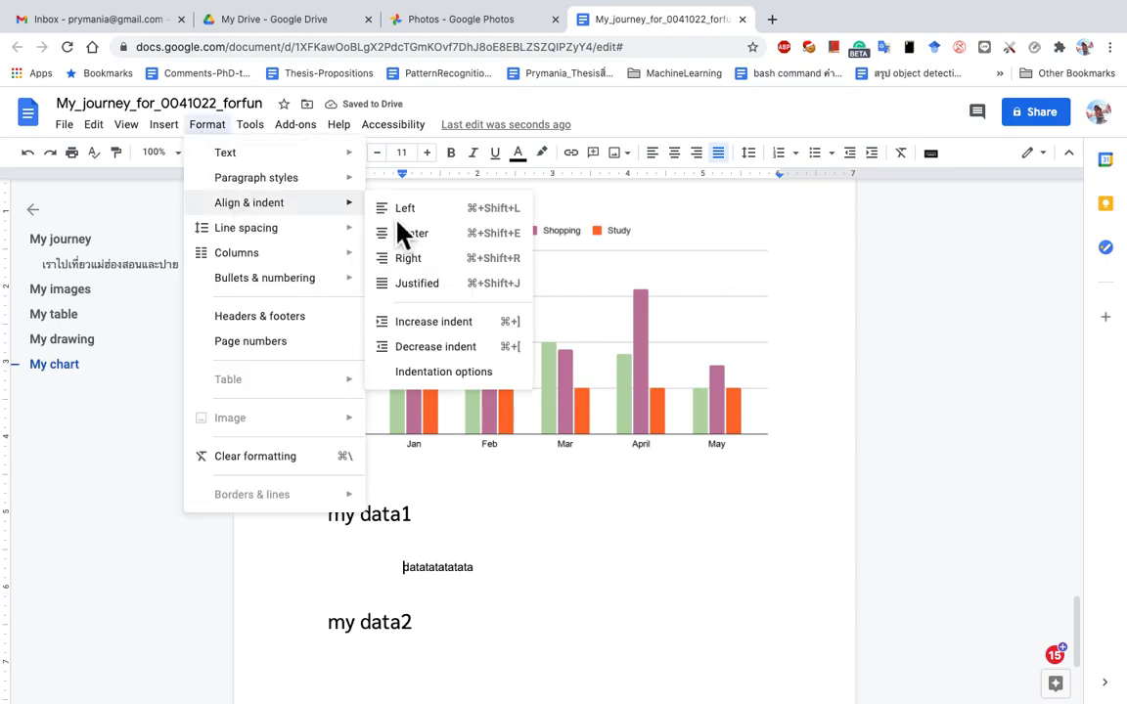
pyautogui.click(426, 348)
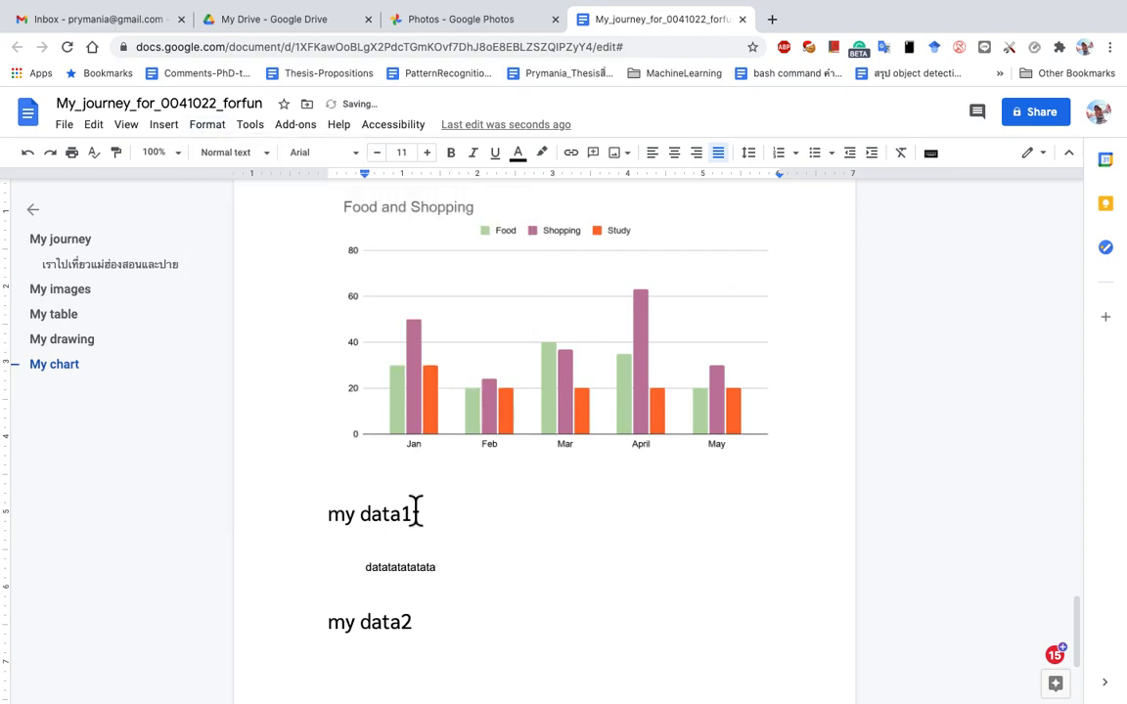
pyautogui.click(323, 517)
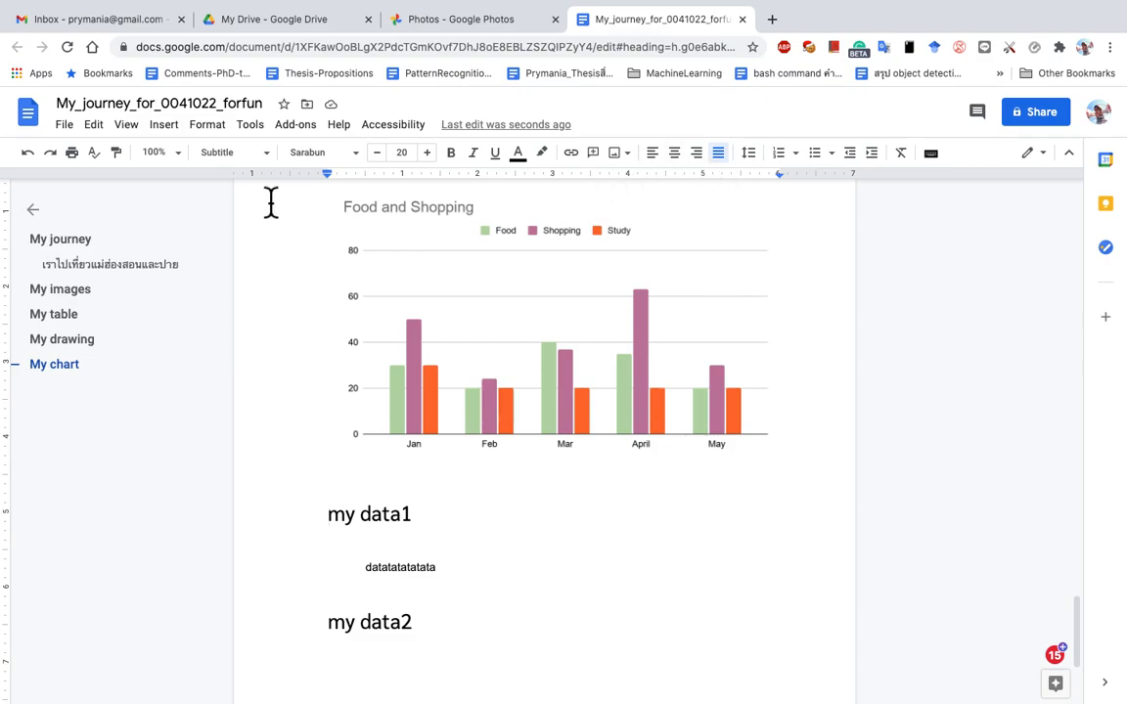
pyautogui.click(208, 126)
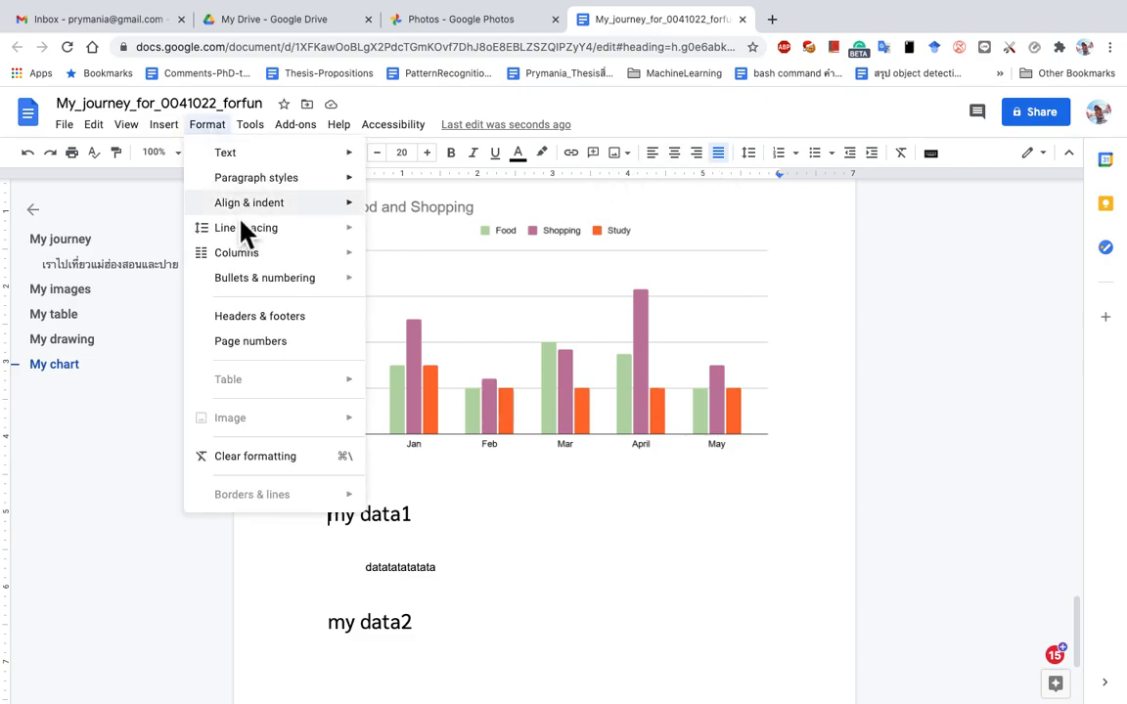
# Set double line spacing for the text under "My journey" from "I went to Changmai last month." down to "Day2.."
pyautogui.moveTo(244, 229)
pyautogui.scroll(15, 380, 579)
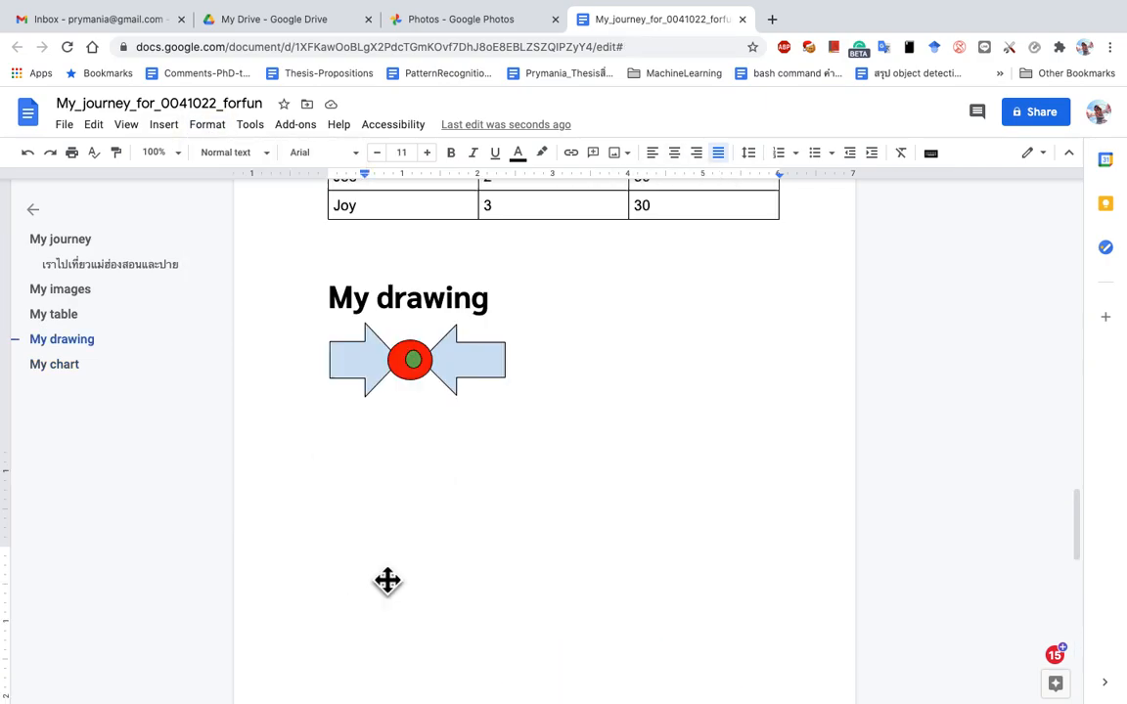
pyautogui.scroll(10, 379, 577)
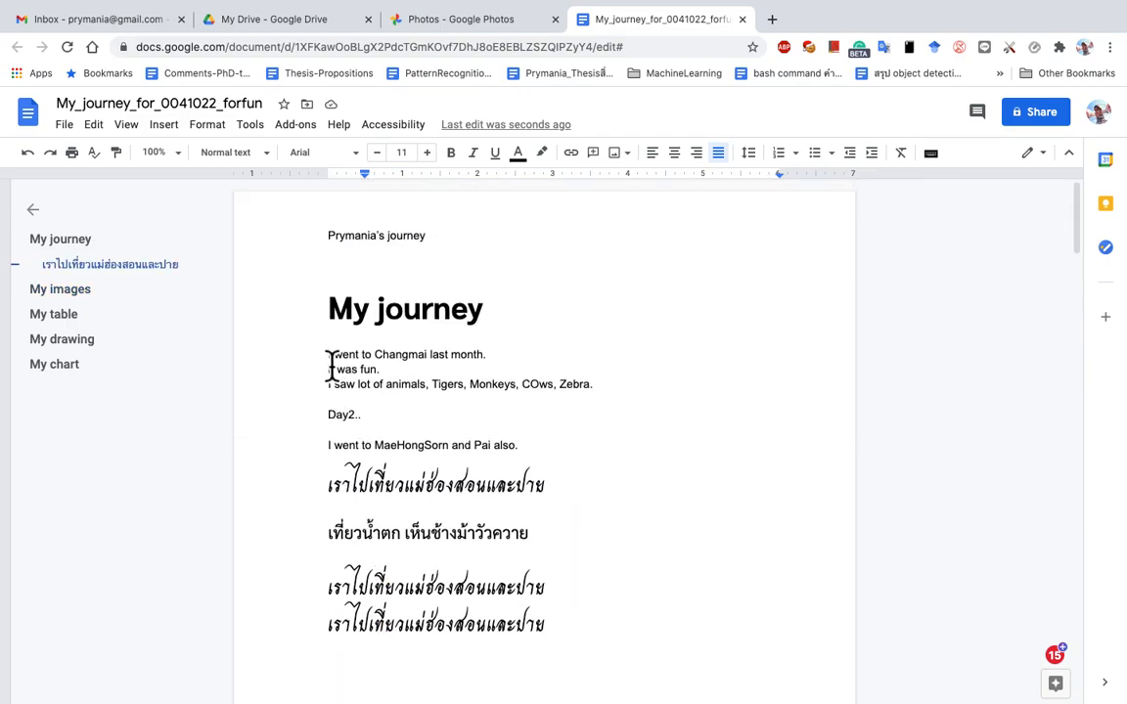
pyautogui.moveTo(329, 355); pyautogui.dragTo(355, 415)
pyautogui.click(205, 126)
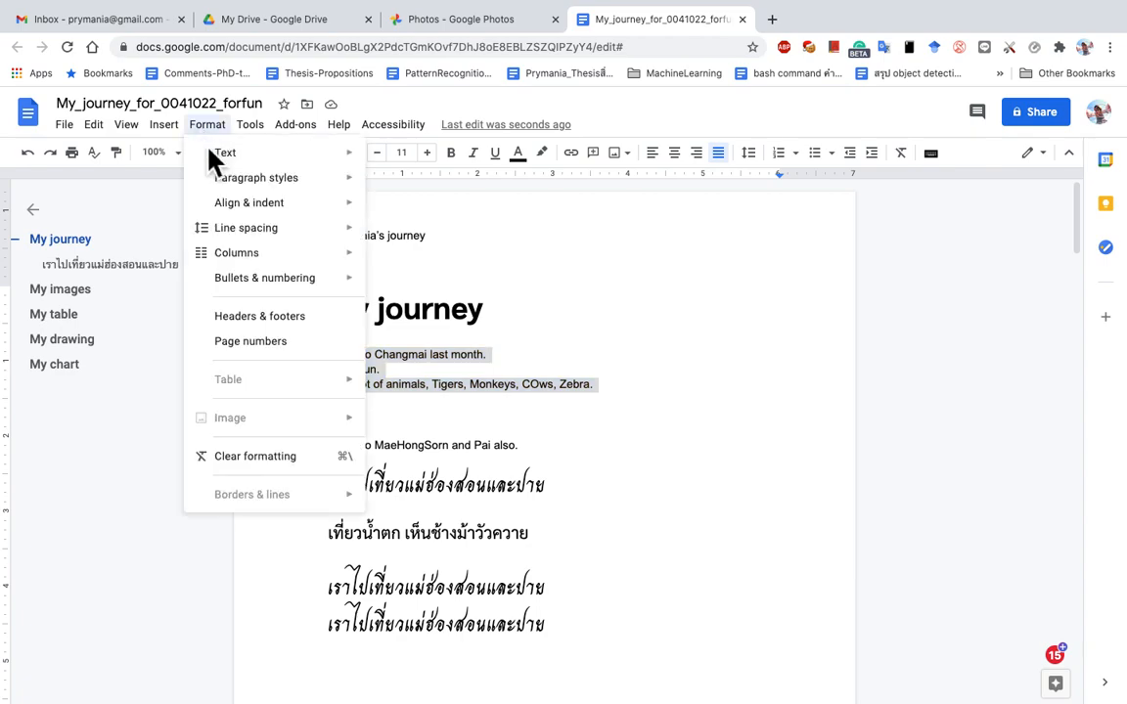
pyautogui.moveTo(247, 232)
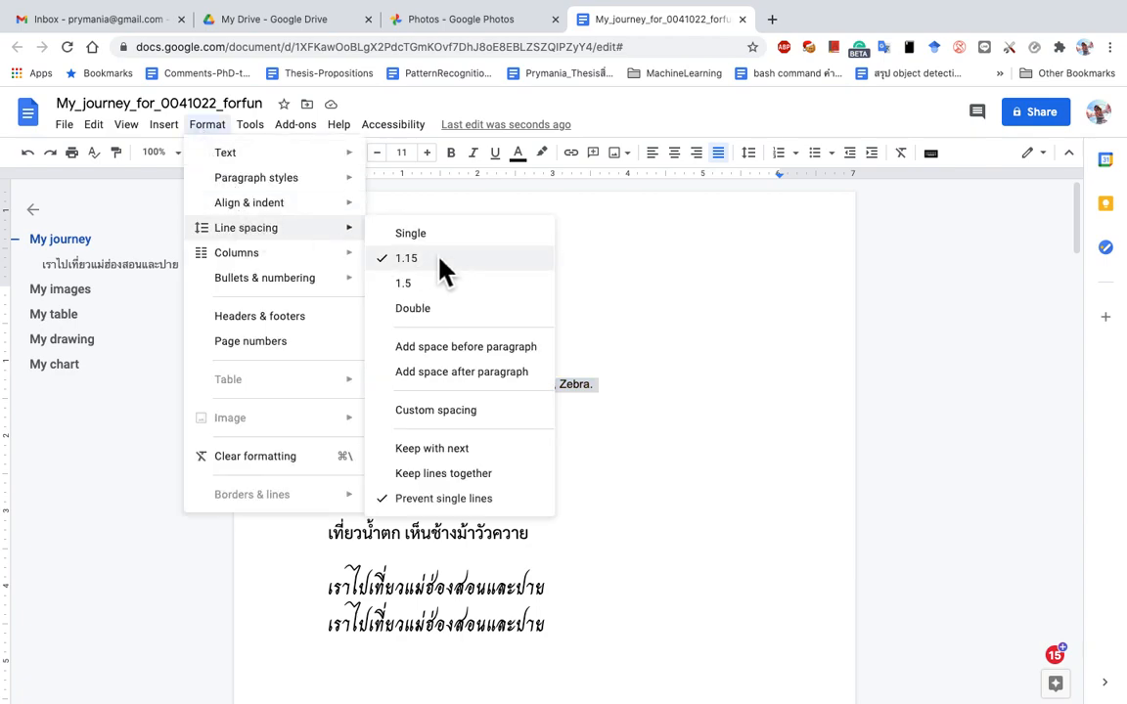
pyautogui.click(418, 324)
pyautogui.click(359, 370)
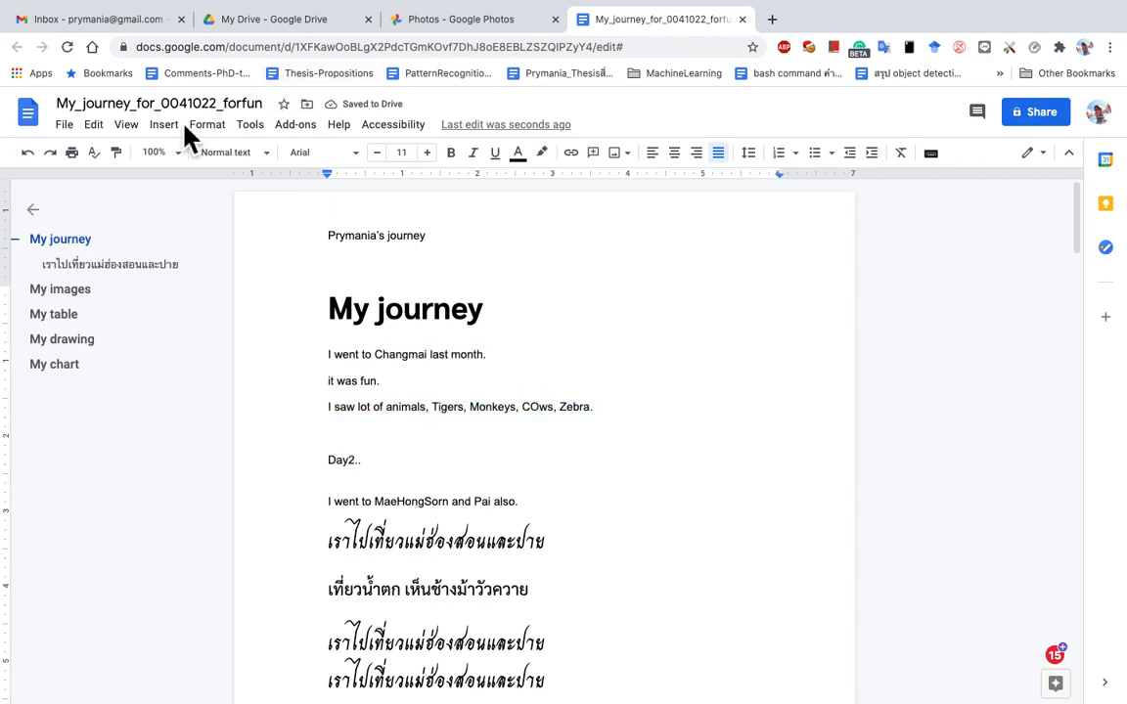
# Arrange the text from "I went to MaeHongSorn and Pai also." through the last Thai line in two columns
pyautogui.click(206, 125)
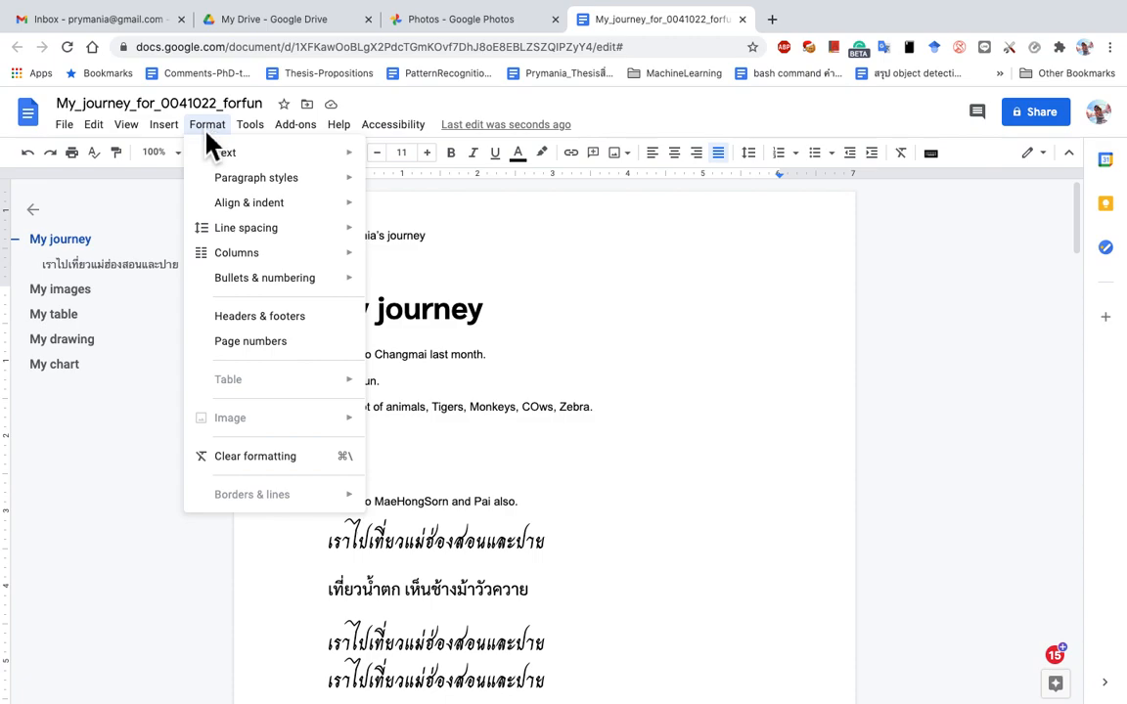
pyautogui.click(421, 588)
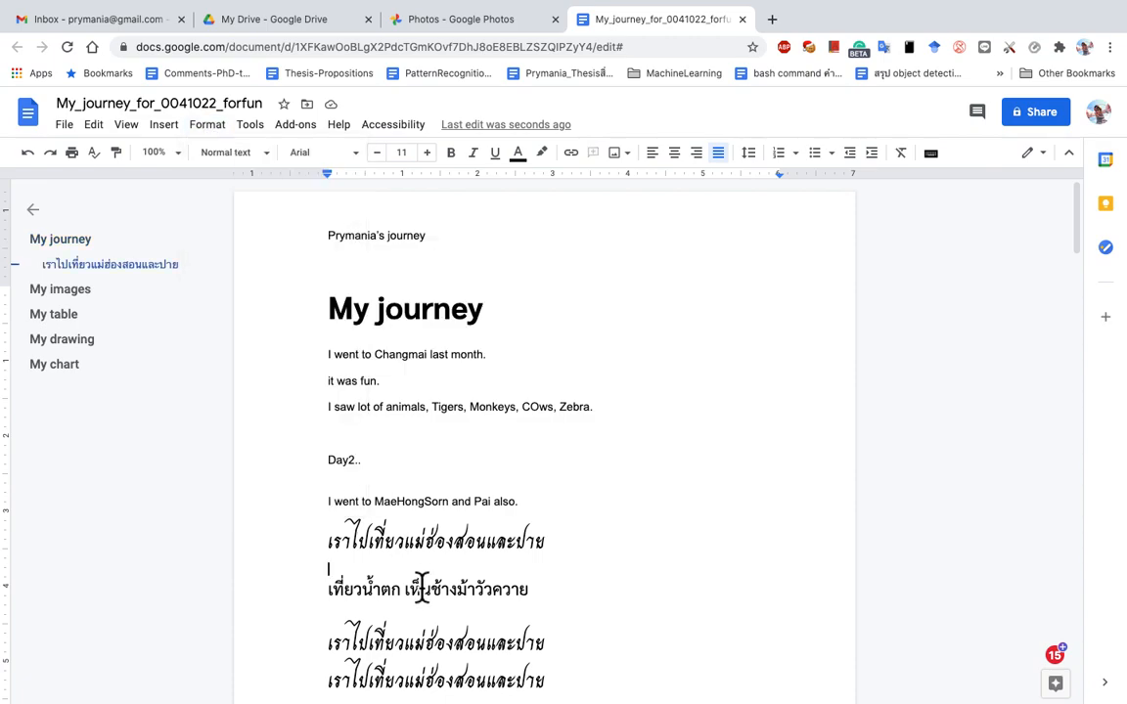
pyautogui.scroll(-2, 421, 589)
pyautogui.moveTo(326, 395); pyautogui.dragTo(547, 579)
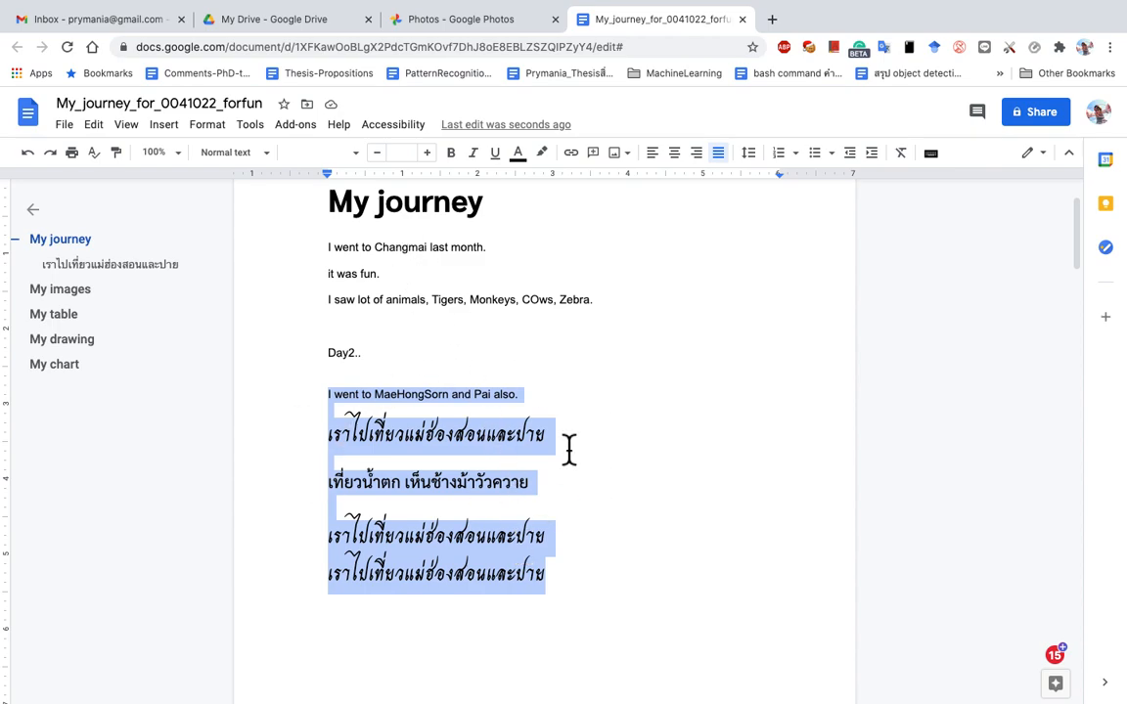
pyautogui.click(207, 135)
pyautogui.moveTo(240, 254)
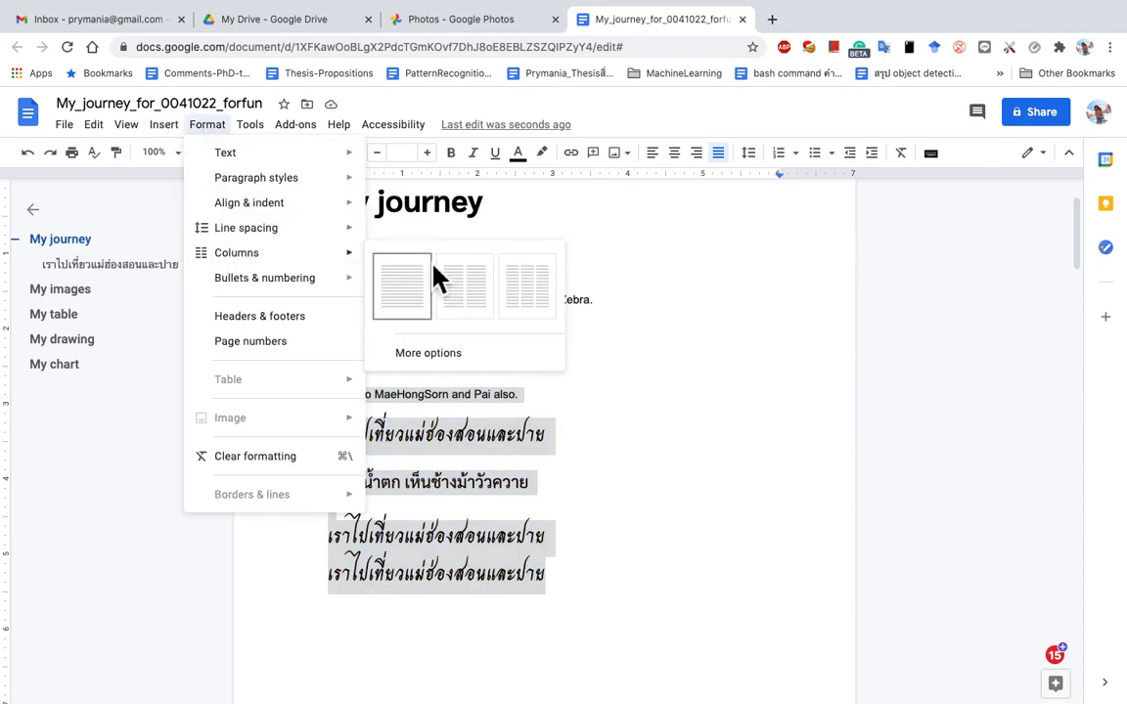
pyautogui.click(460, 299)
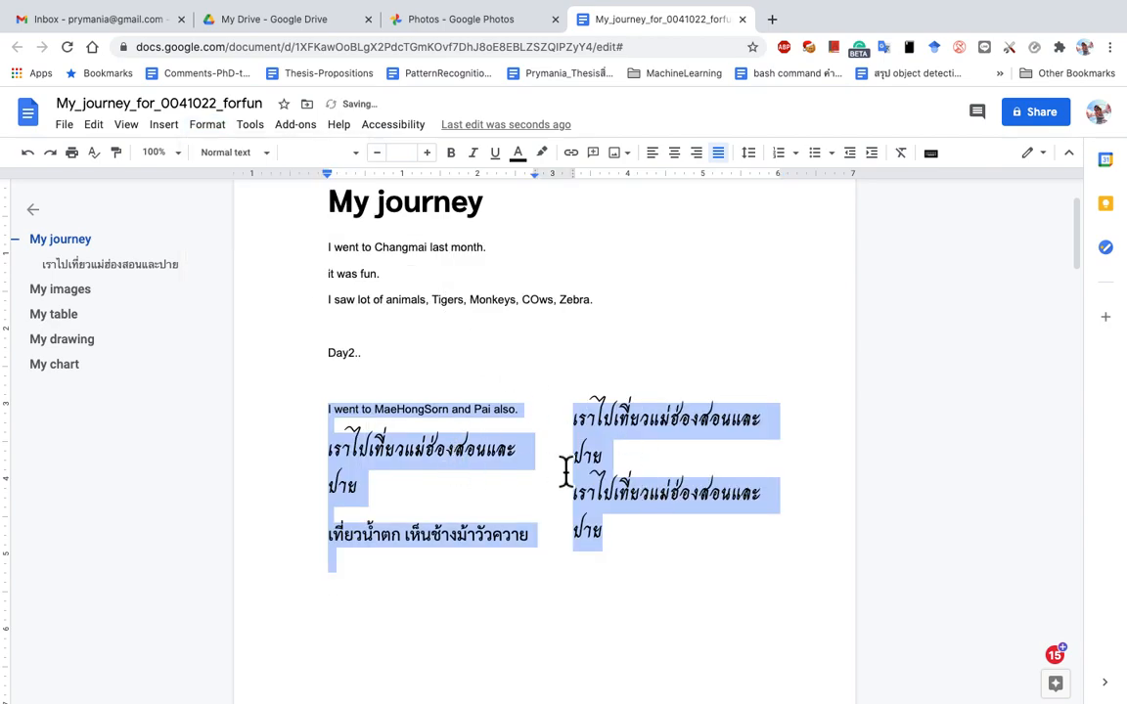
pyautogui.click(390, 251)
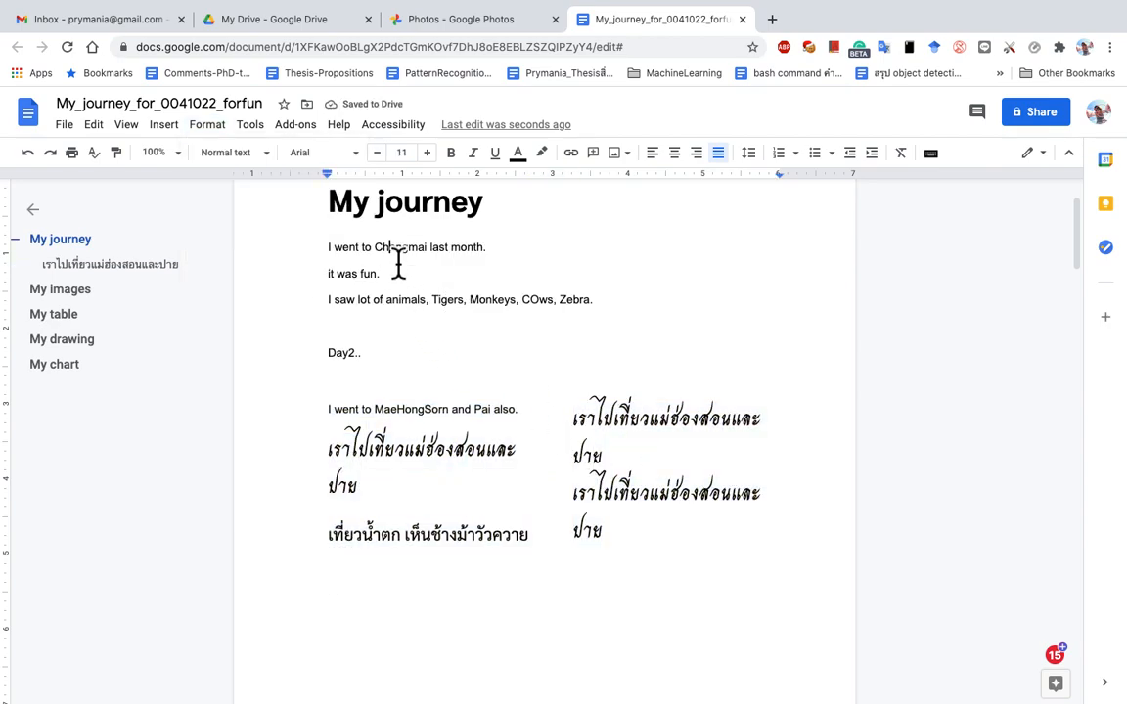
# Examine the bullet and numbering options at the "My images" heading and review the pages back to the two-column text
pyautogui.moveTo(327, 421); pyautogui.dragTo(719, 561)
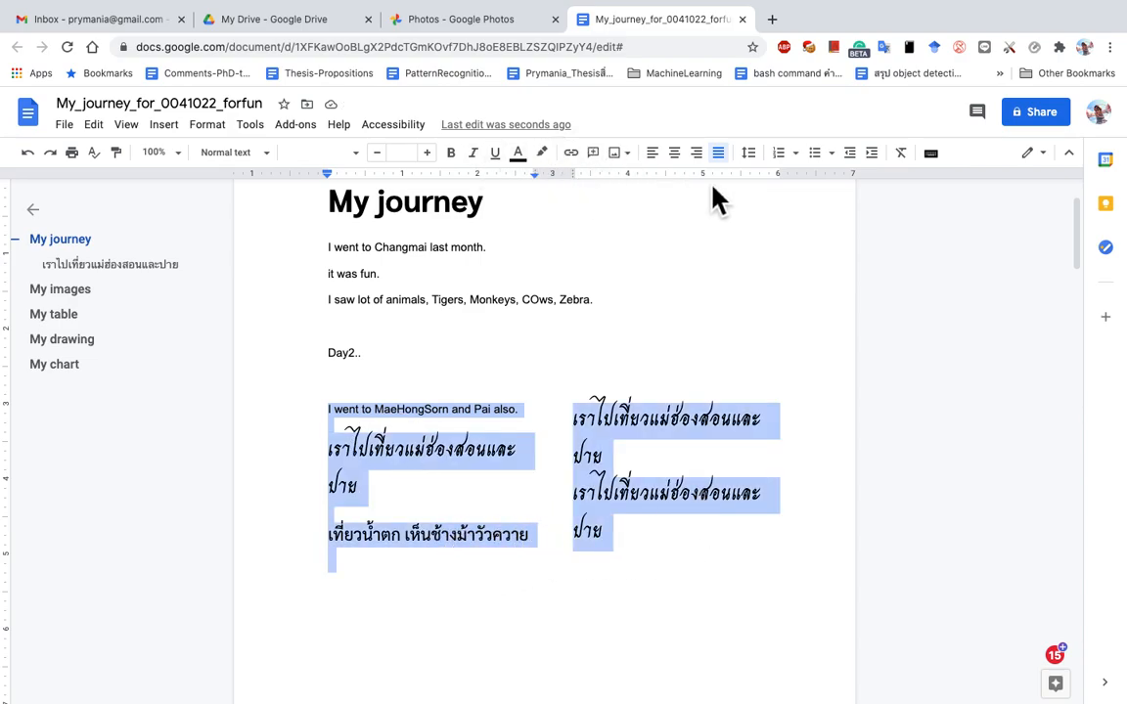
pyautogui.scroll(-7, 662, 565)
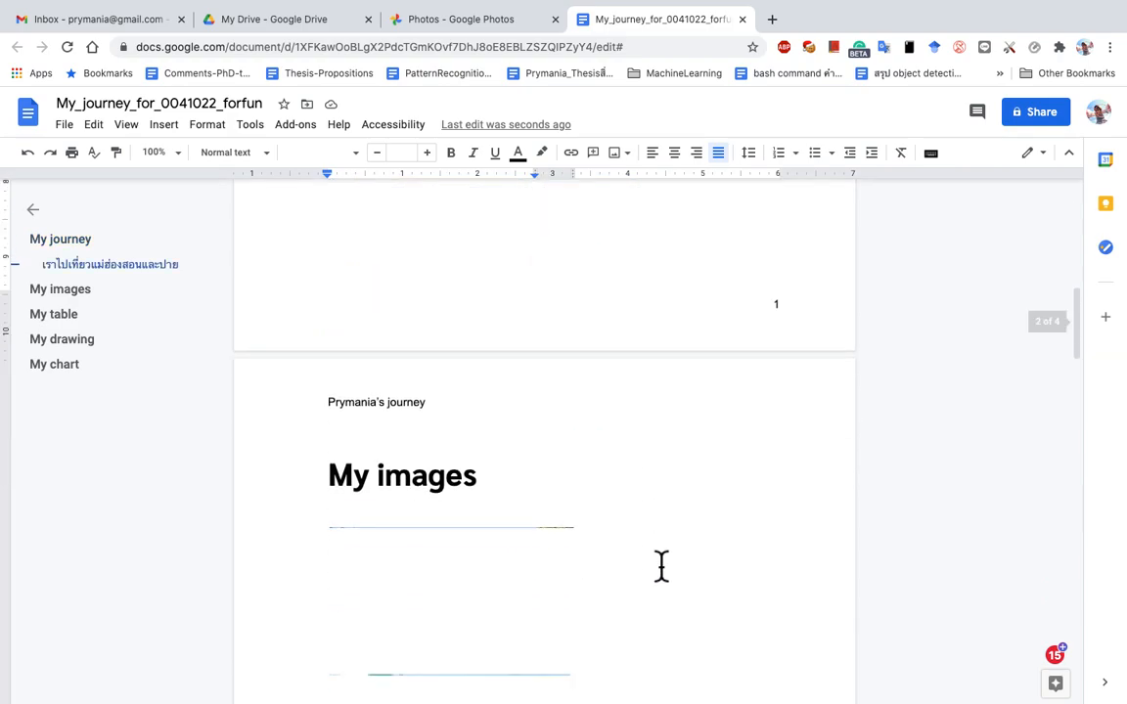
pyautogui.click(632, 498)
pyautogui.click(525, 468)
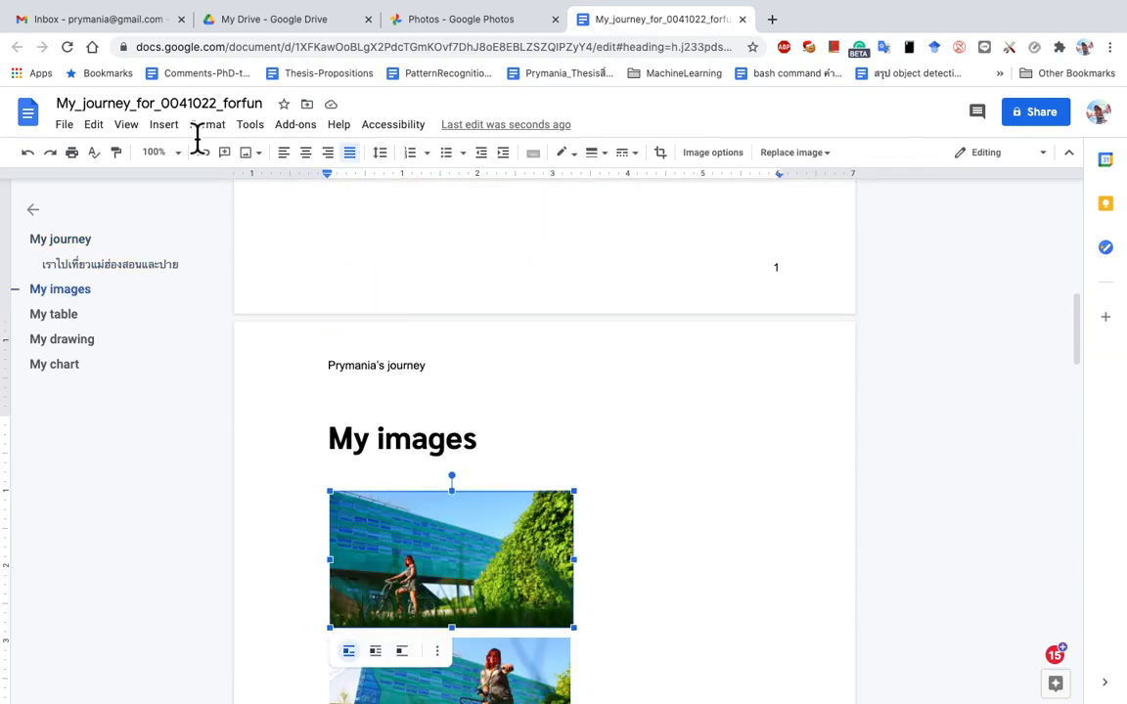
pyautogui.click(211, 129)
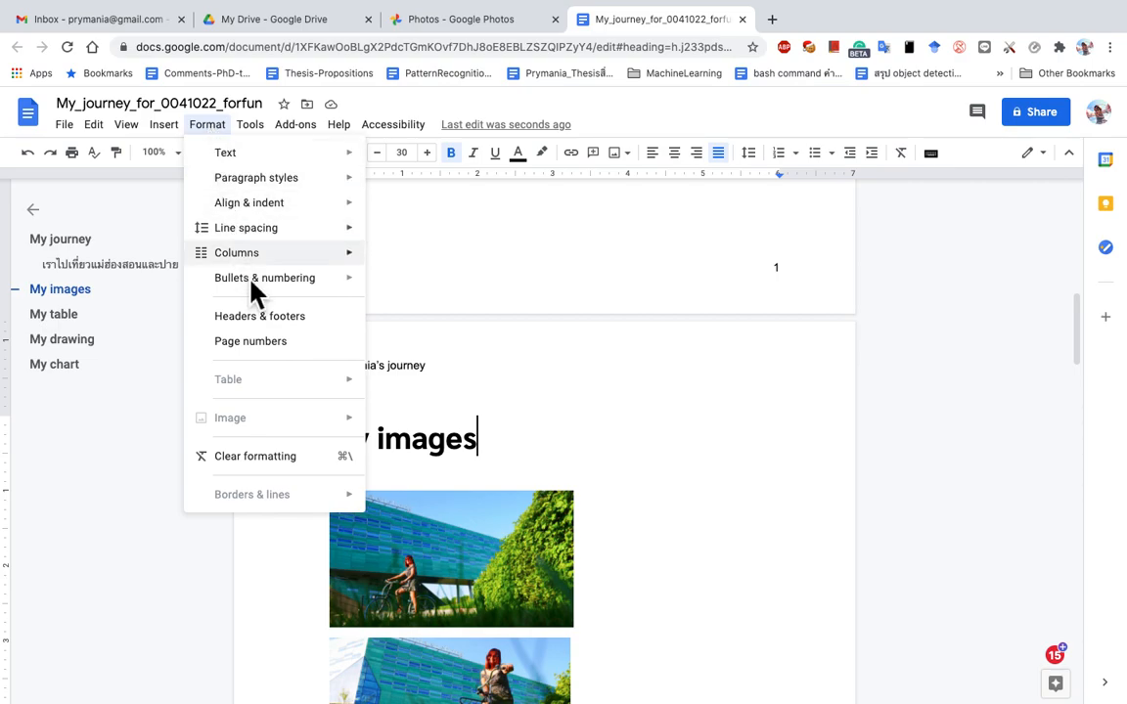
pyautogui.moveTo(323, 278)
pyautogui.moveTo(450, 333)
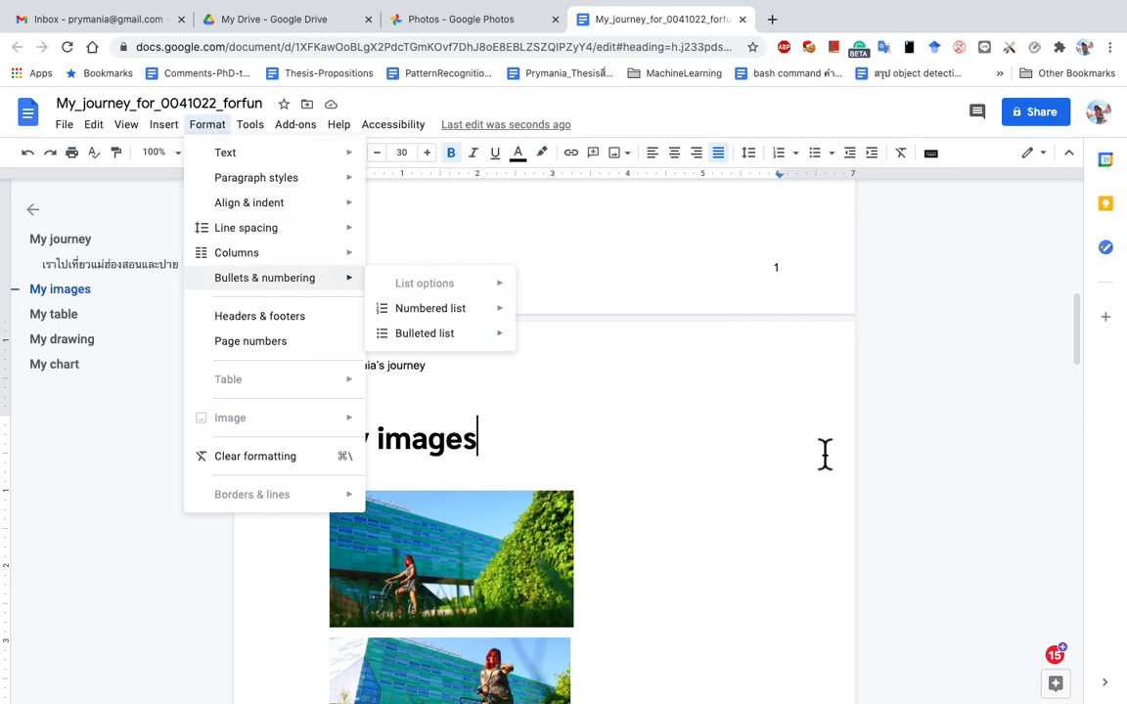
pyautogui.click(760, 540)
pyautogui.scroll(-5, 760, 540)
pyautogui.scroll(20, 759, 539)
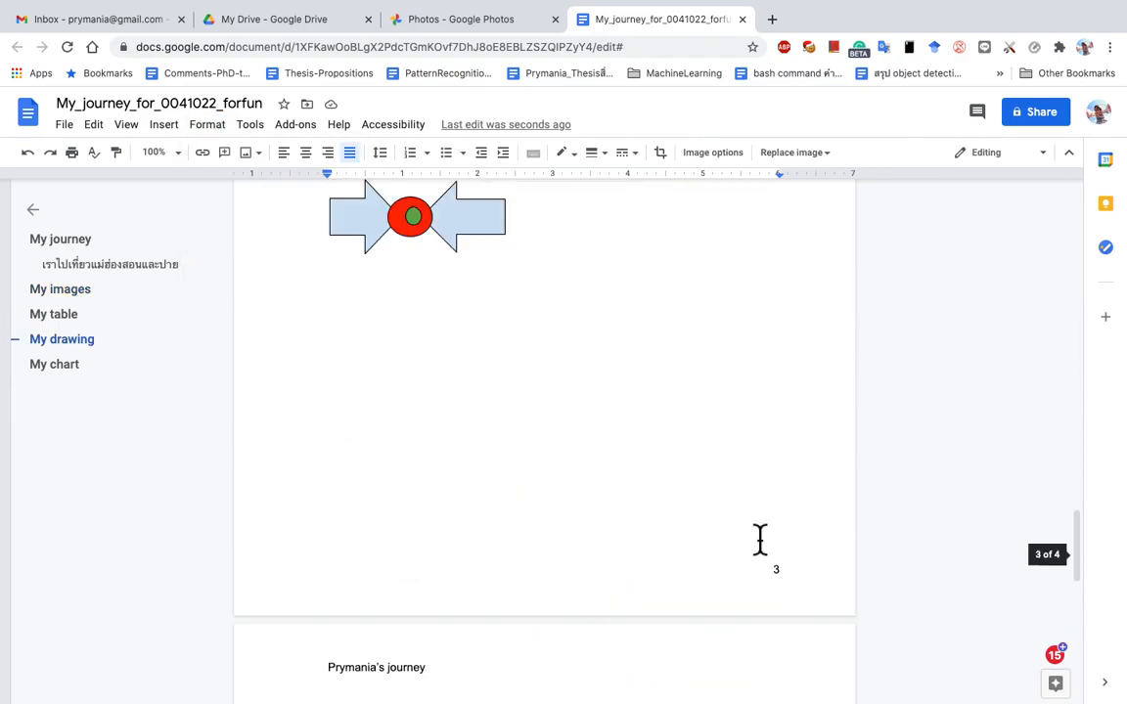
pyautogui.scroll(5, 759, 539)
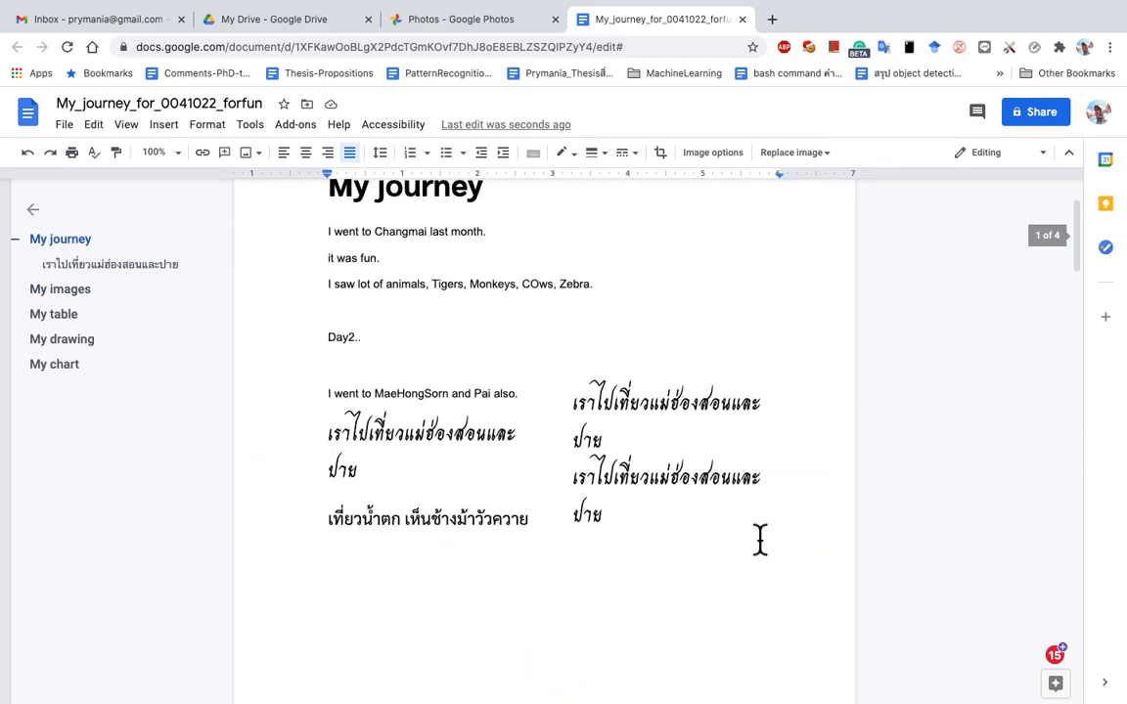
pyautogui.scroll(-3, 524, 569)
pyautogui.scroll(-1, 524, 568)
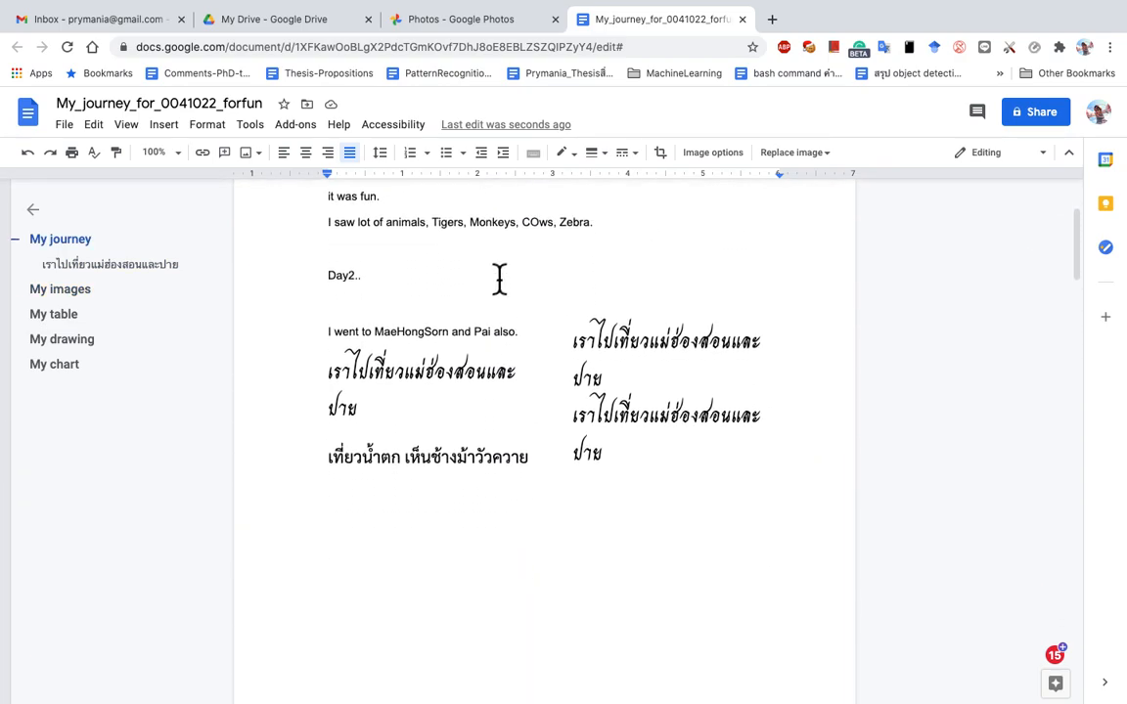
# Break the animals sentence so that Tigers, Monkeys, COws and Zebra each stand on their own line
pyautogui.click(649, 244)
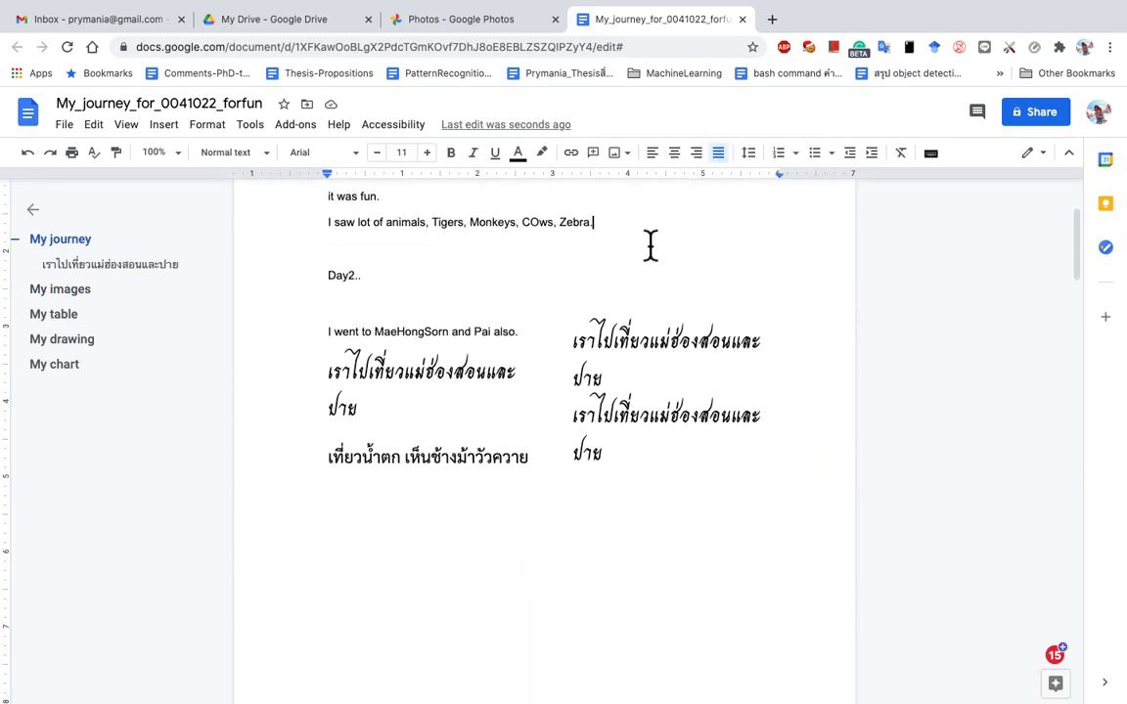
pyautogui.click(436, 224)
pyautogui.press('Return')
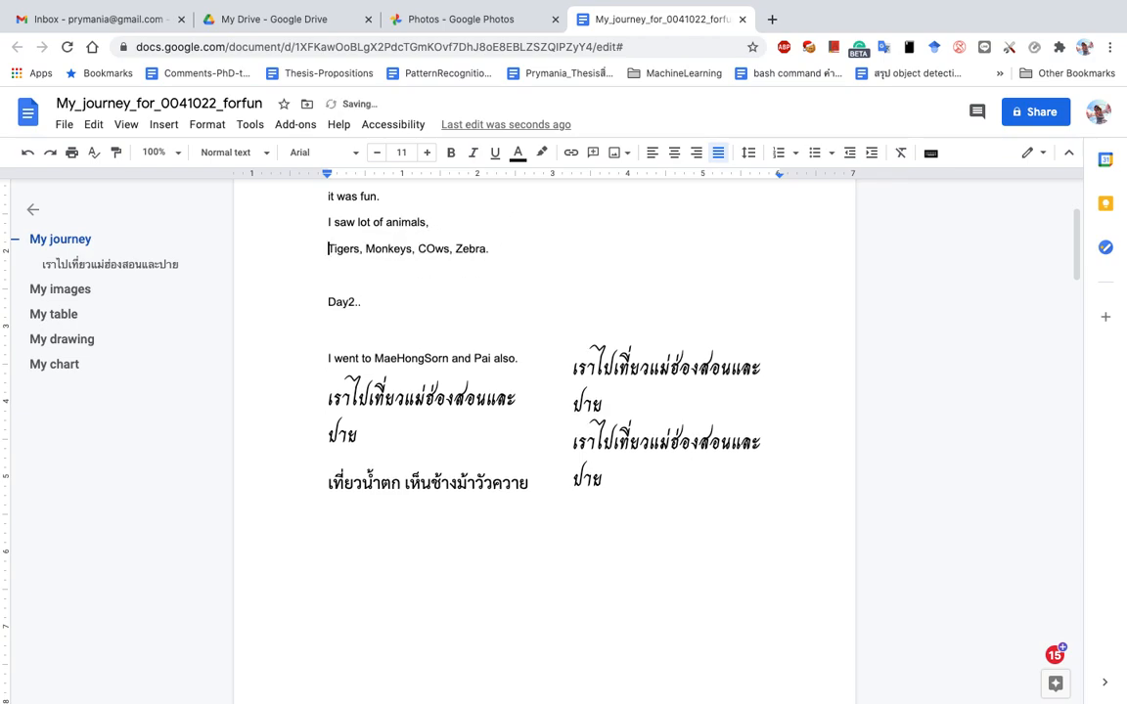
pyautogui.click(368, 252)
pyautogui.press('Return')
pyautogui.click(383, 277)
pyautogui.press('Return')
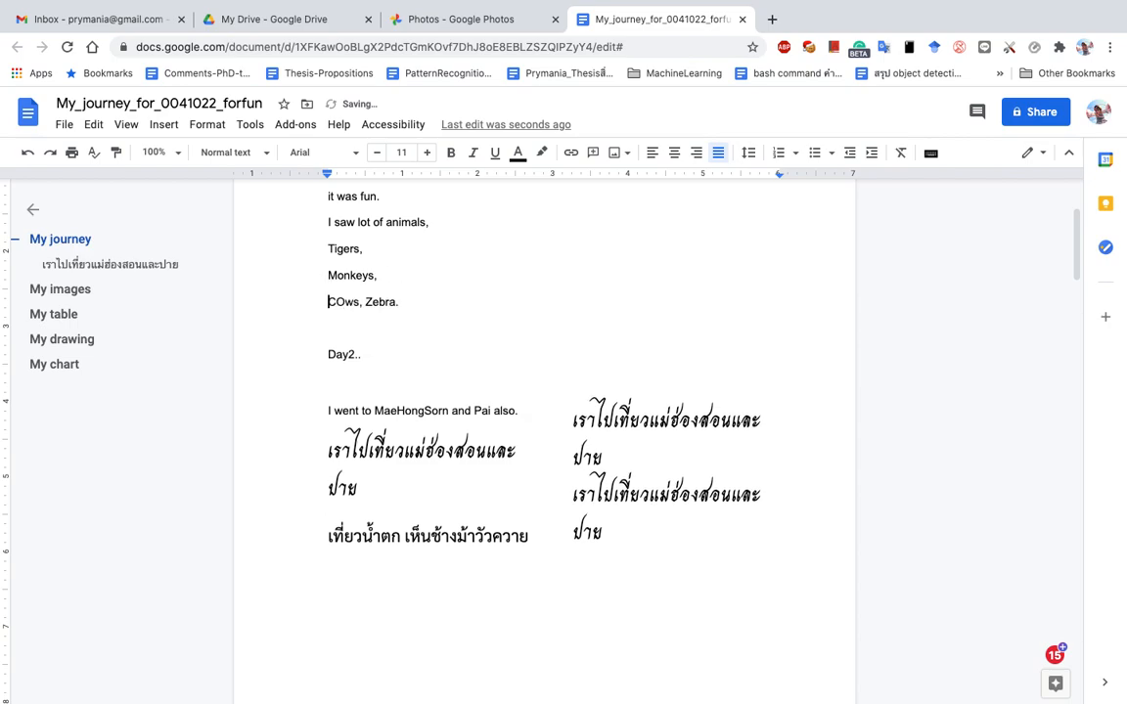
pyautogui.click(367, 303)
pyautogui.press('Return')
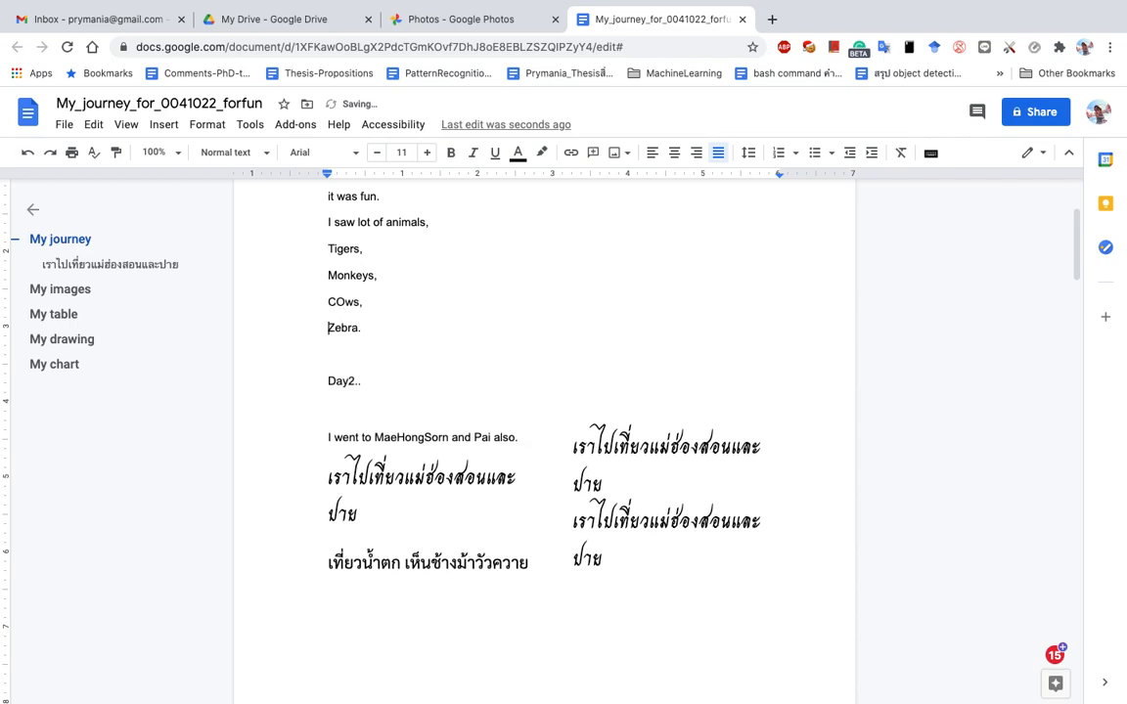
# Format the four animal lines from Tigers to Zebra as a bulleted list with hollow square bullets
pyautogui.moveTo(366, 330); pyautogui.dragTo(326, 248)
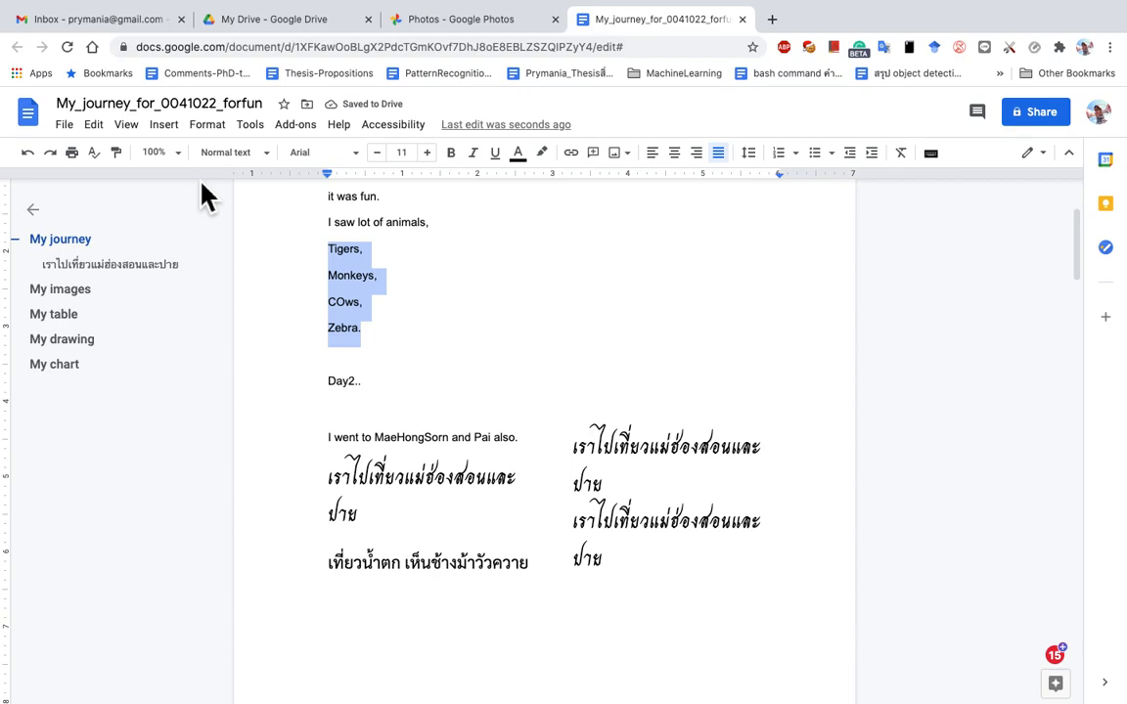
pyautogui.click(201, 127)
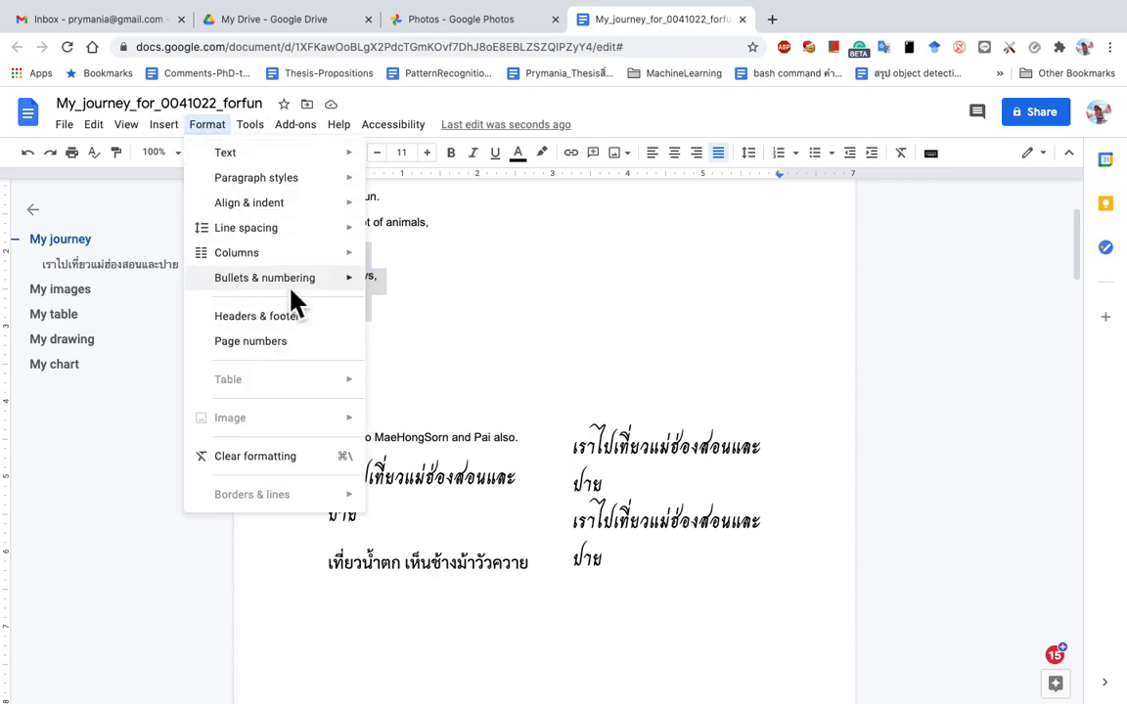
pyautogui.moveTo(299, 293)
pyautogui.moveTo(440, 340)
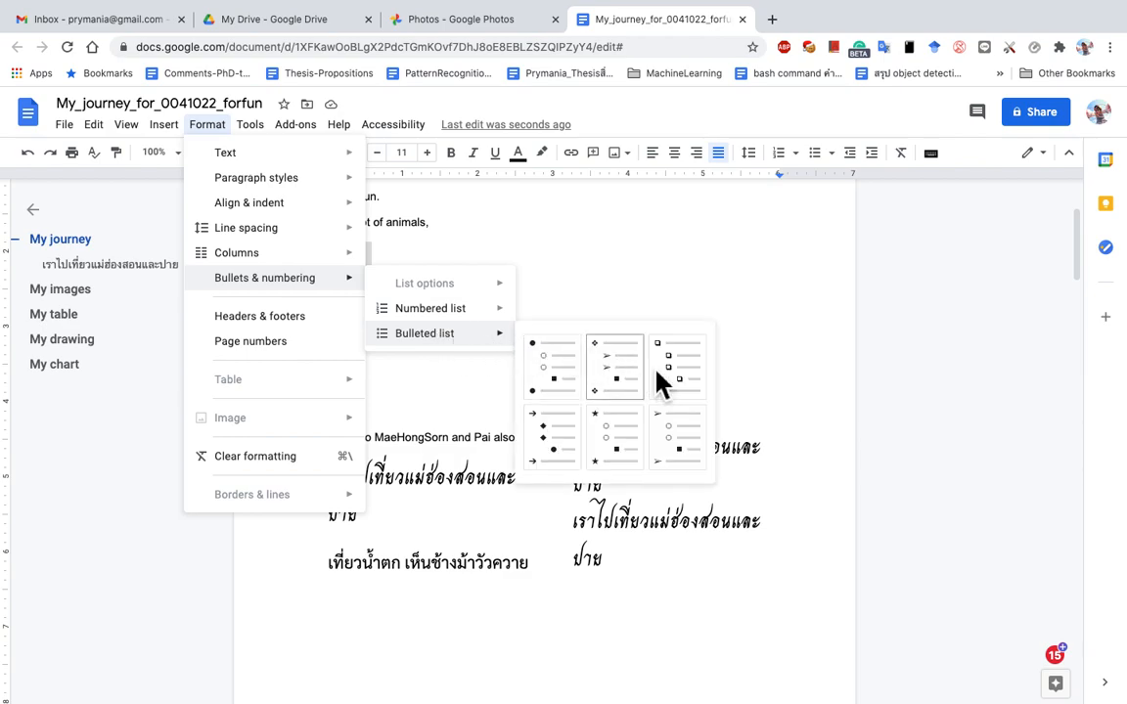
pyautogui.click(694, 373)
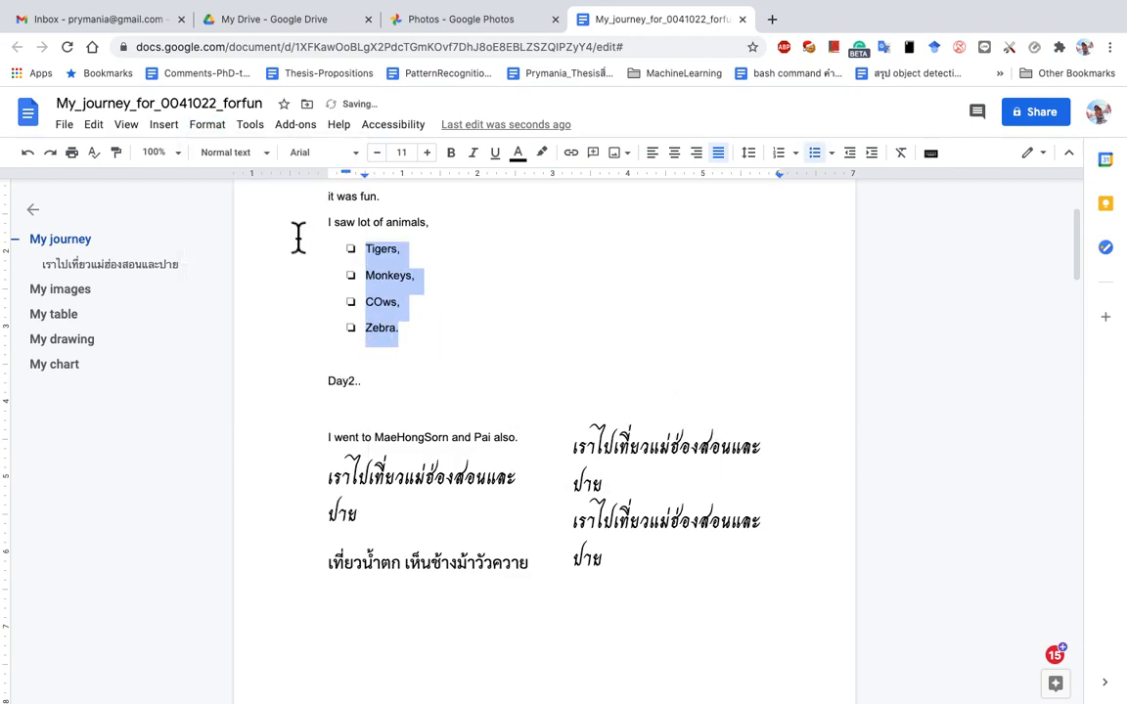
# Format the four animal lines with the solid round bullet style
pyautogui.click(215, 128)
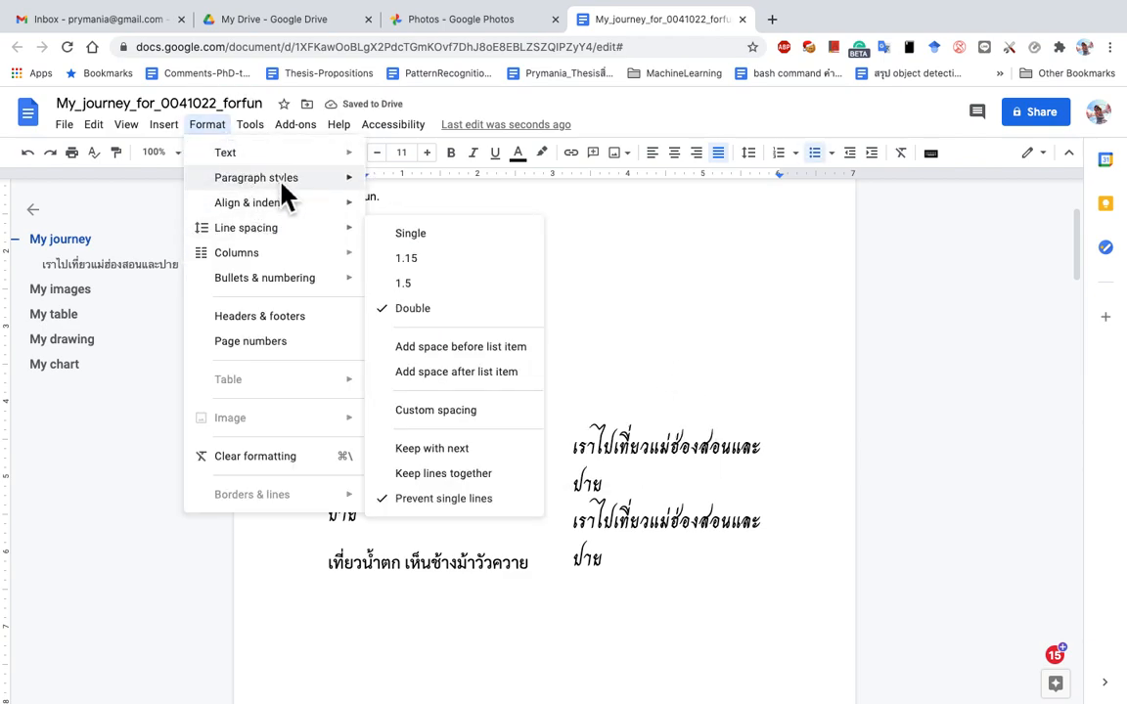
pyautogui.moveTo(287, 206)
pyautogui.moveTo(283, 278)
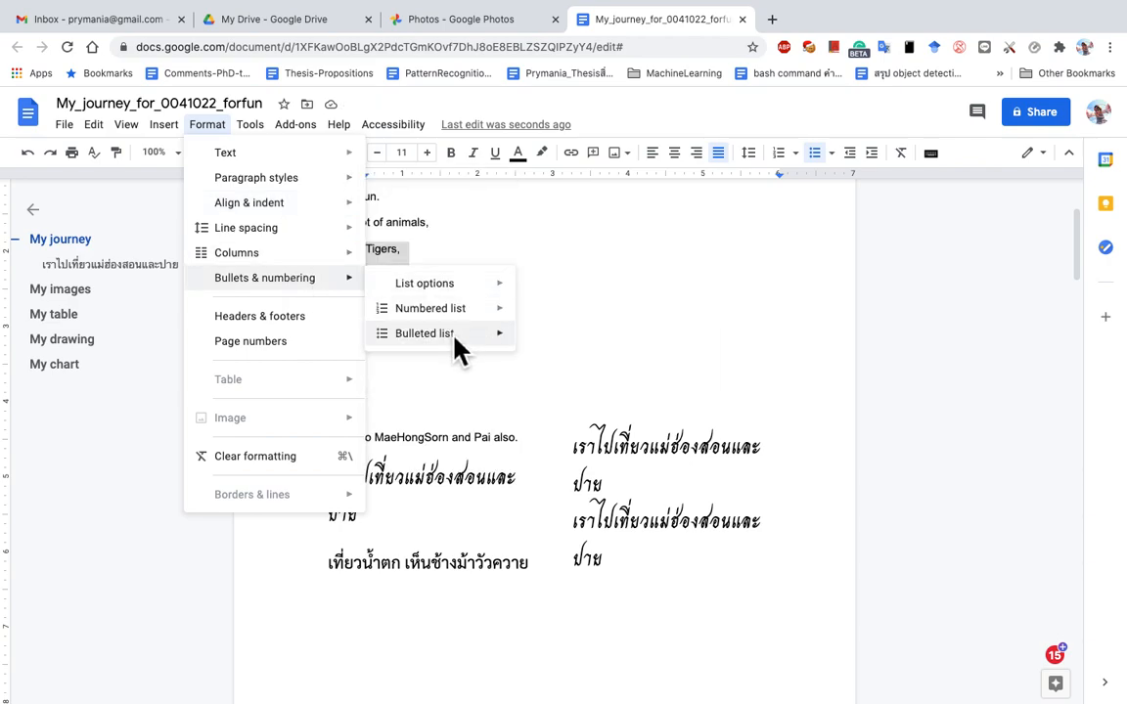
pyautogui.moveTo(440, 333)
pyautogui.click(563, 386)
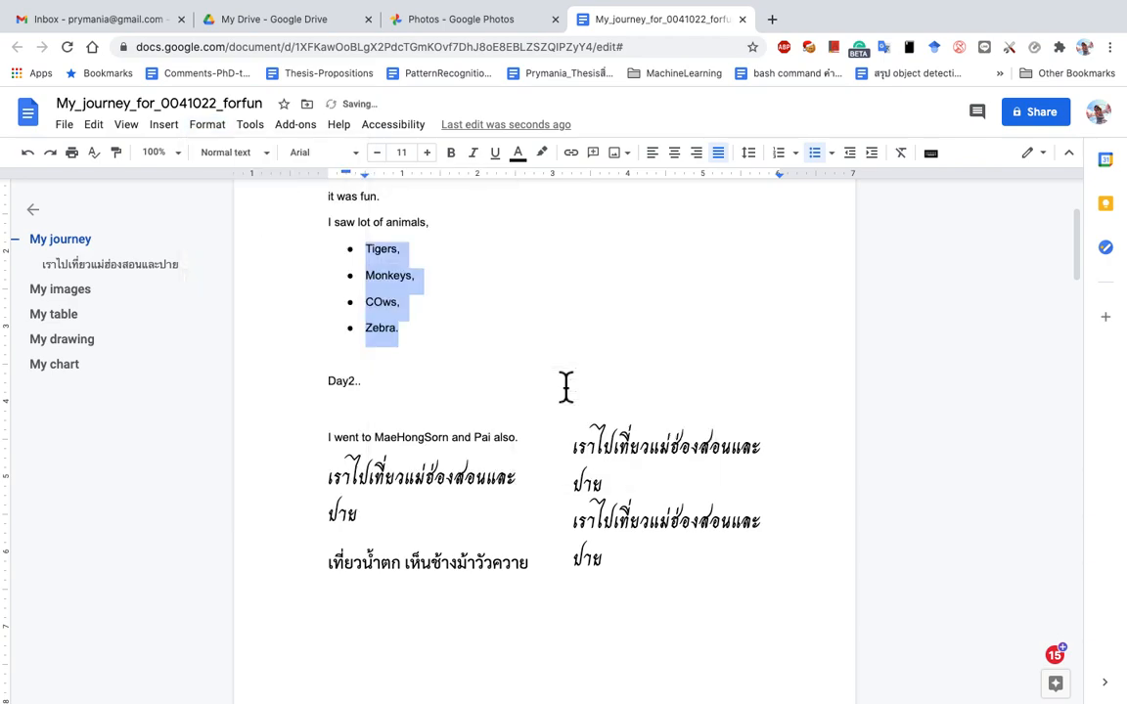
pyautogui.click(423, 340)
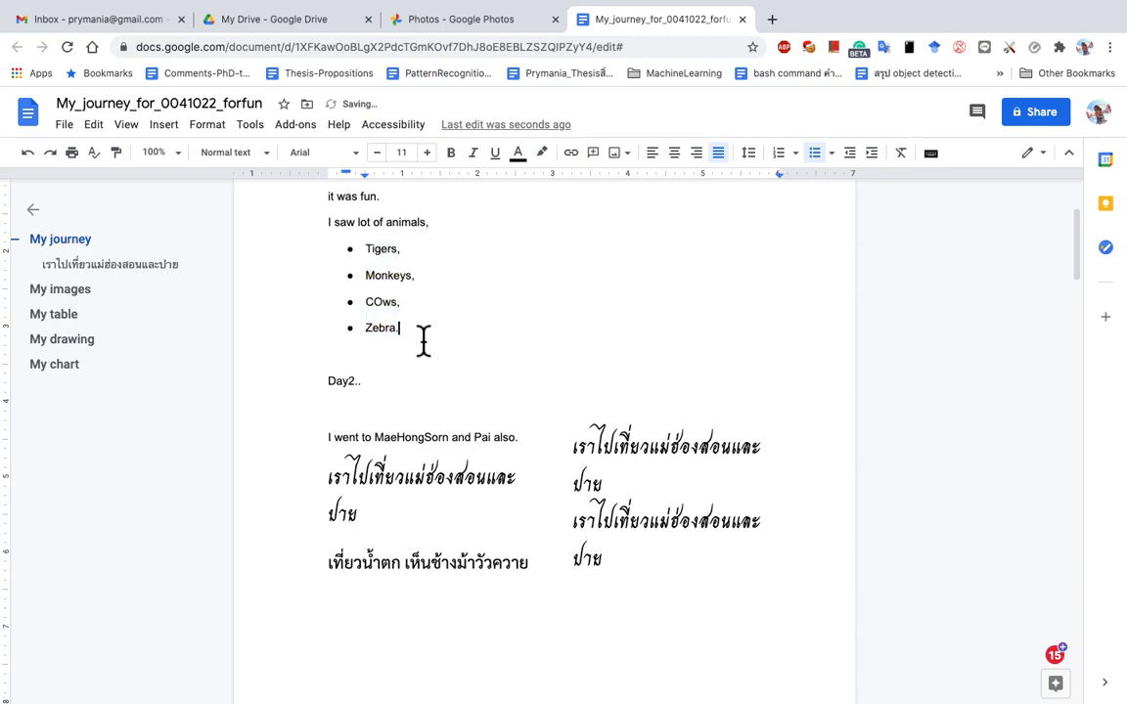
# Add plain blank lines below the Zebra bullet, trying out the text "df" and clearing it
pyautogui.click(448, 235)
pyautogui.click(445, 335)
pyautogui.press('Return')
pyautogui.press('BackSpace')
pyautogui.press('BackSpace')
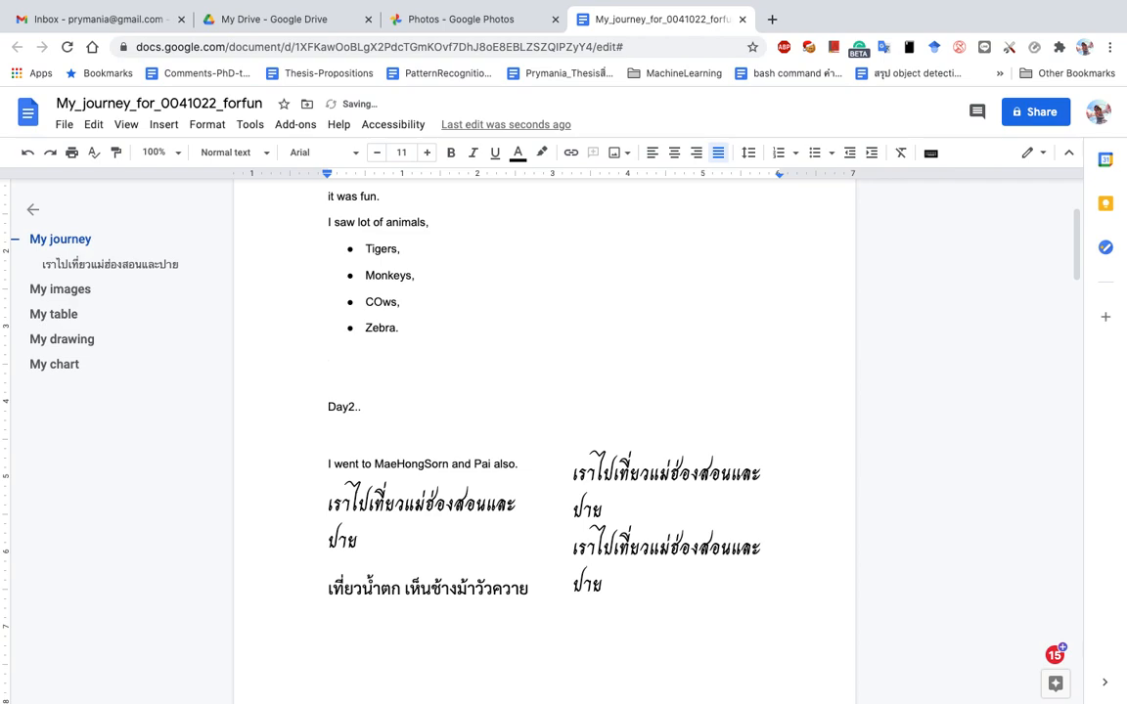
pyautogui.press('Return')
pyautogui.write('df')
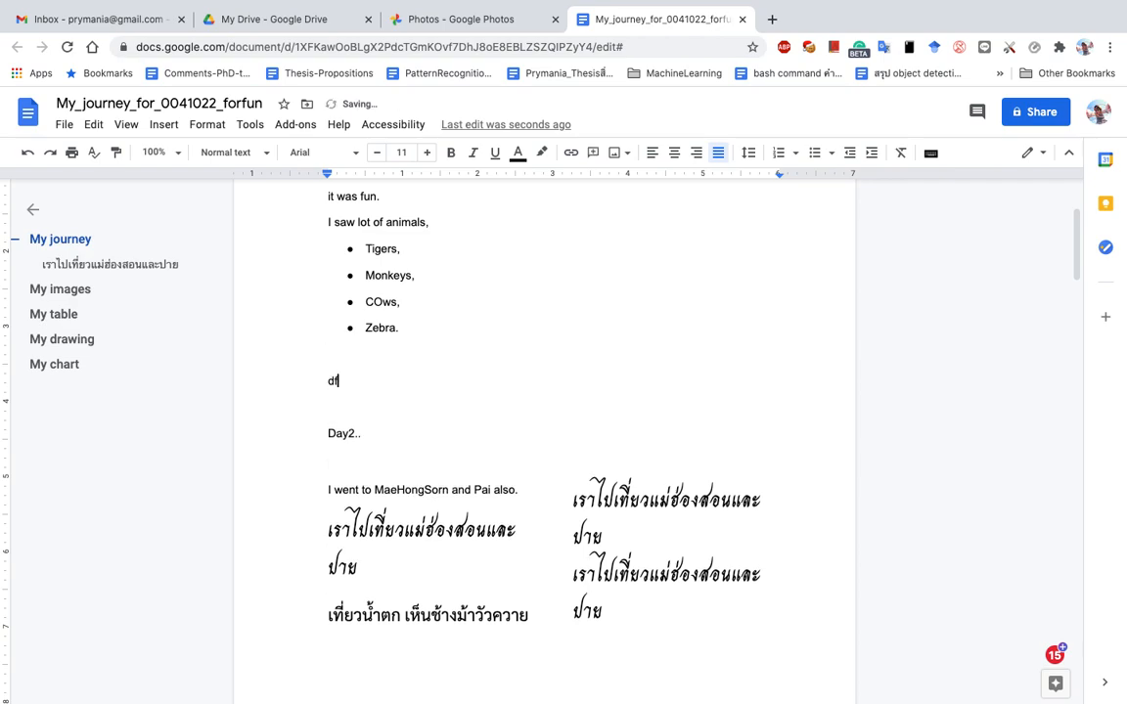
pyautogui.press('BackSpace')
pyautogui.click(405, 303)
pyautogui.click(360, 370)
pyautogui.press('Return')
pyautogui.write('The Animal')
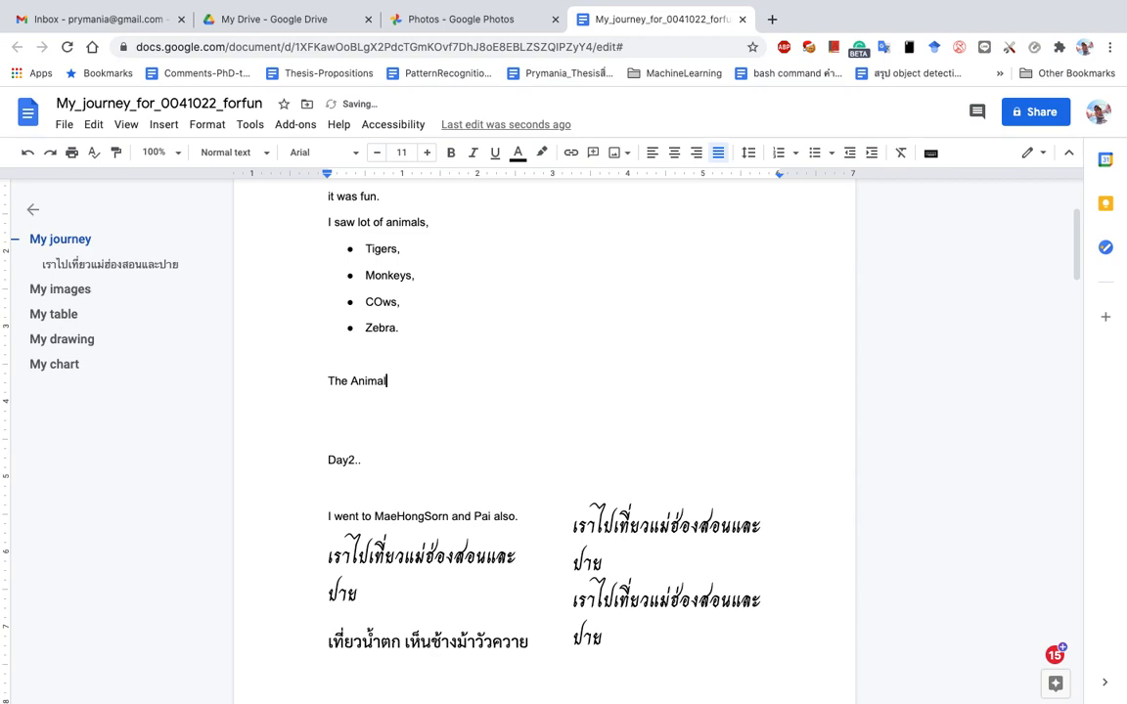
pyautogui.press('BackSpace')
pyautogui.press('BackSpace')
pyautogui.press('BackSpace')
pyautogui.press('BackSpace')
pyautogui.press('BackSpace')
pyautogui.press('BackSpace')
# Start a numbered list below the bullets with "Animal" as item 1 and add a sub-item level under it
pyautogui.write('1. ')
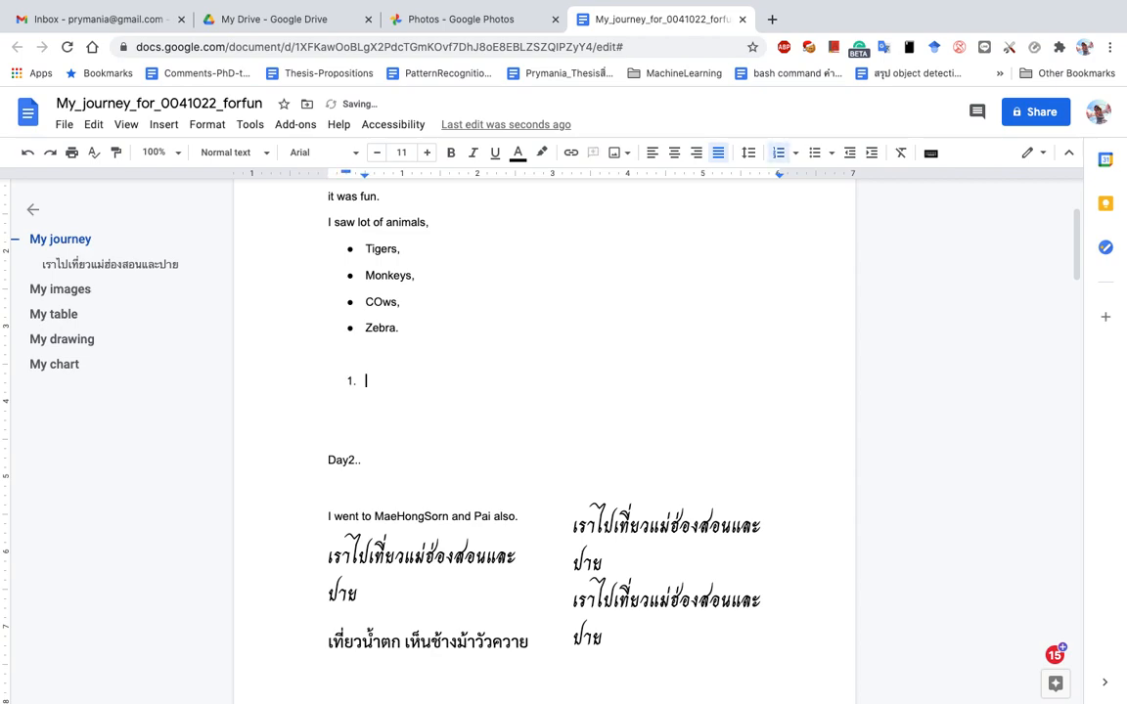
pyautogui.write('Animal')
pyautogui.press('Return')
pyautogui.press('Tab')
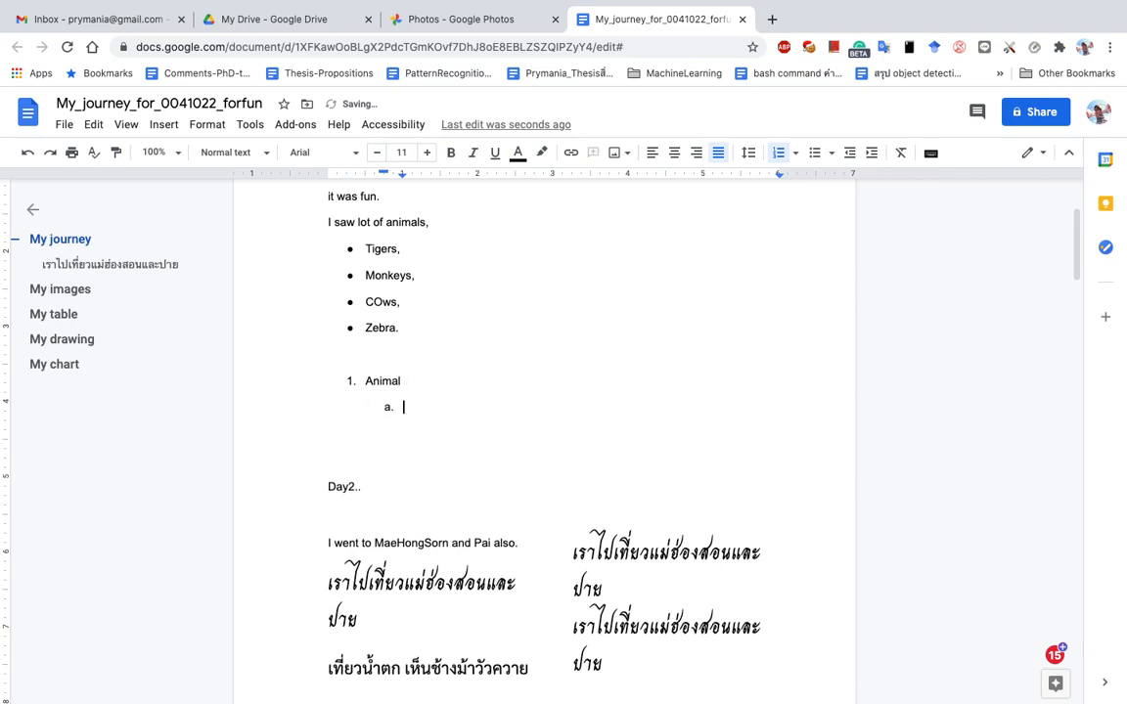
# Enter Cow, Tiger, Lion and Fish as sub-items under "Animal"
pyautogui.write('Cow')
pyautogui.press('Return')
pyautogui.write('T')
pyautogui.write('iget')
pyautogui.press('Return')
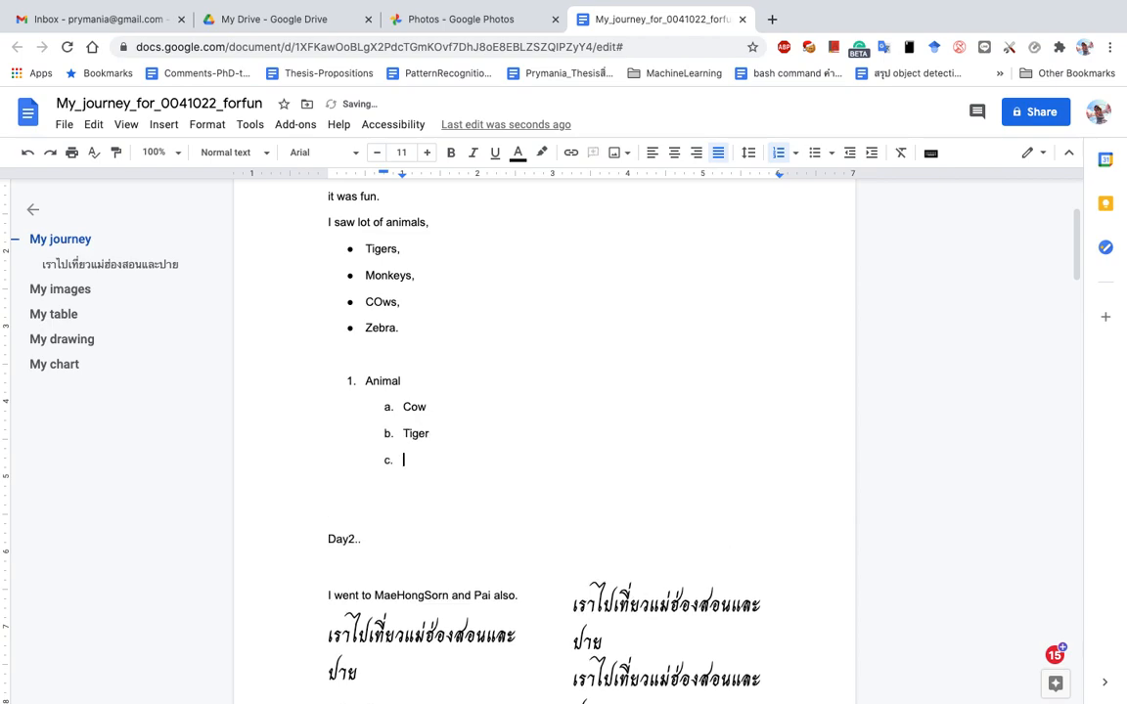
pyautogui.write('Lion')
pyautogui.press('Return')
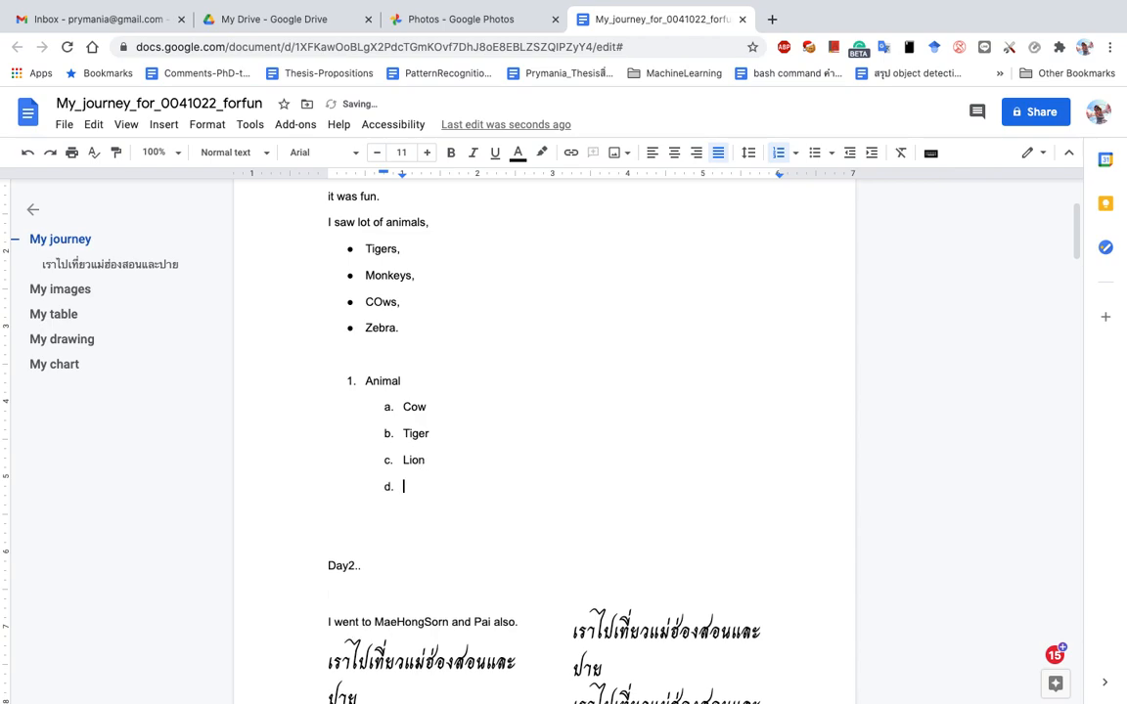
pyautogui.write('Fish')
pyautogui.press('Return')
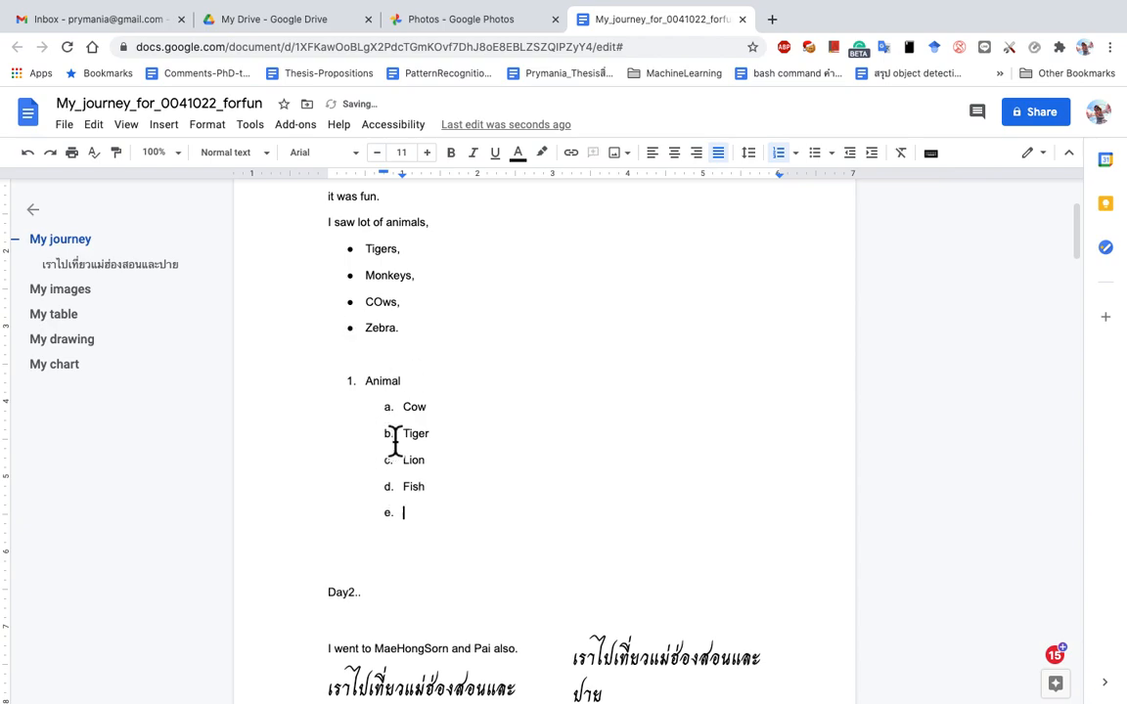
# Change the Animal list to the 1. / 1.1. / 1.2.1. multilevel numbering and end the list after Fish
pyautogui.moveTo(460, 490); pyautogui.dragTo(354, 391)
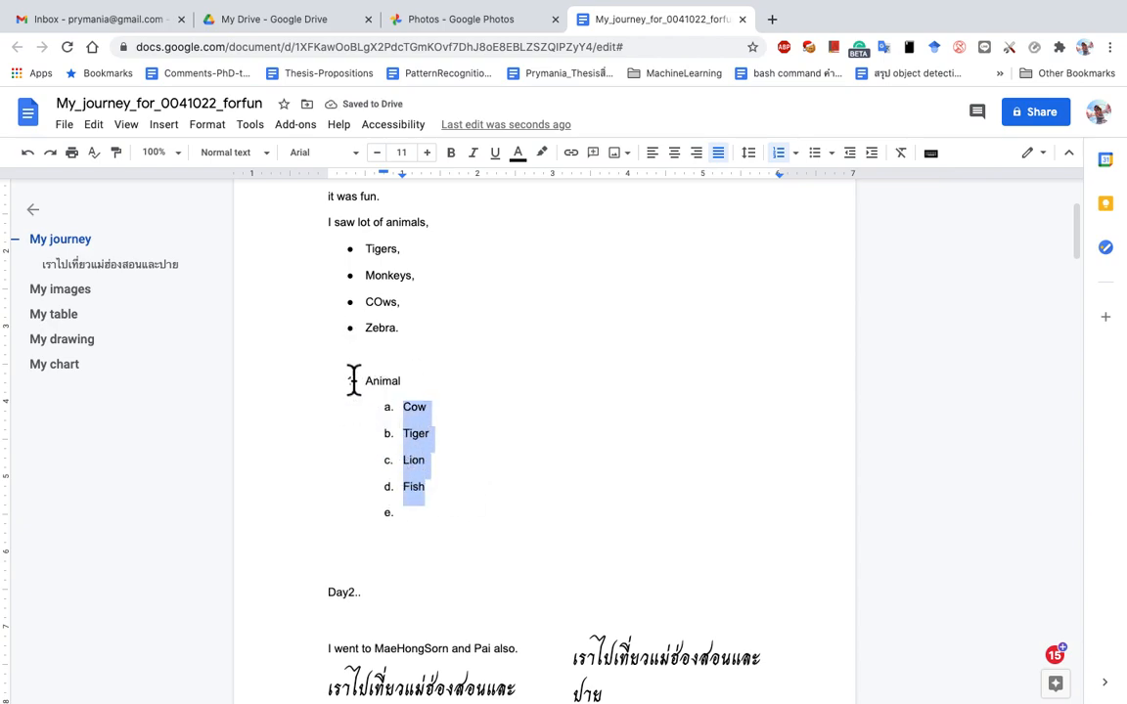
pyautogui.click(198, 134)
pyautogui.moveTo(270, 293)
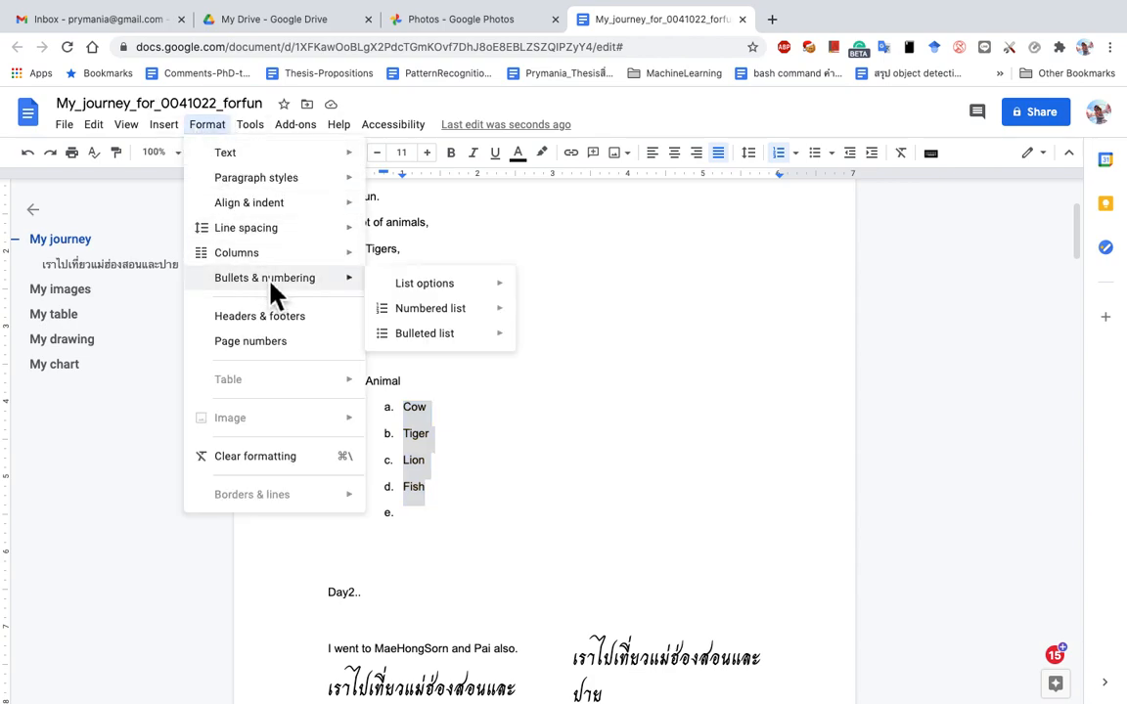
pyautogui.moveTo(460, 311)
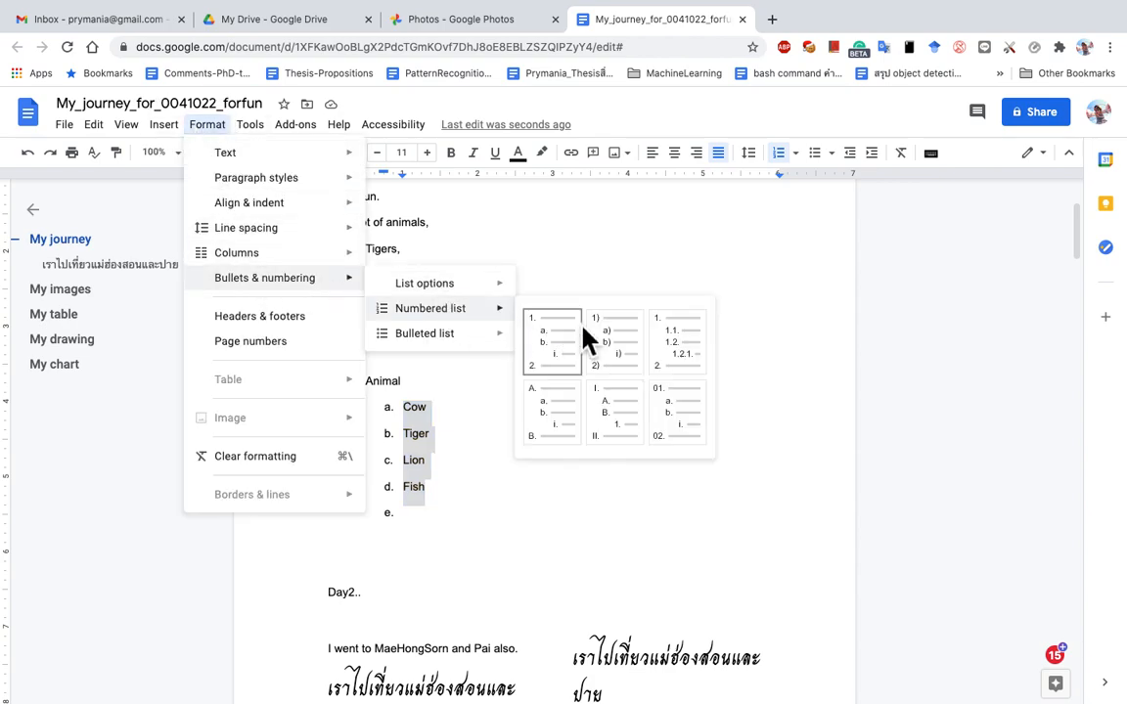
pyautogui.click(688, 359)
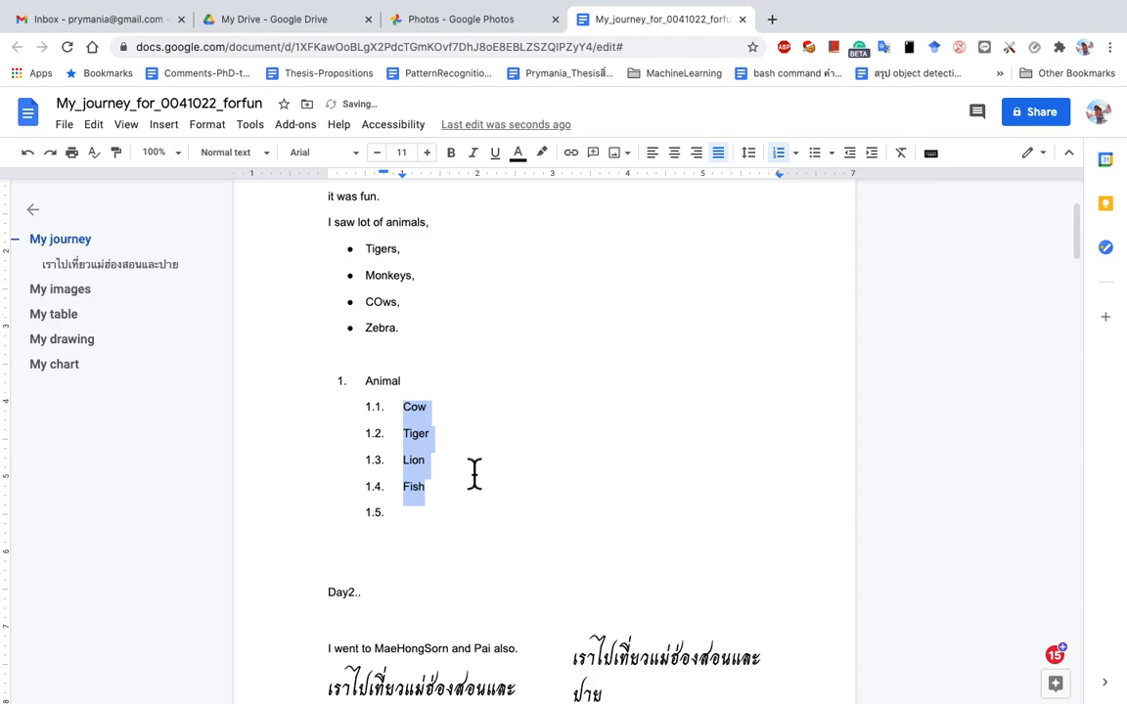
pyautogui.click(450, 494)
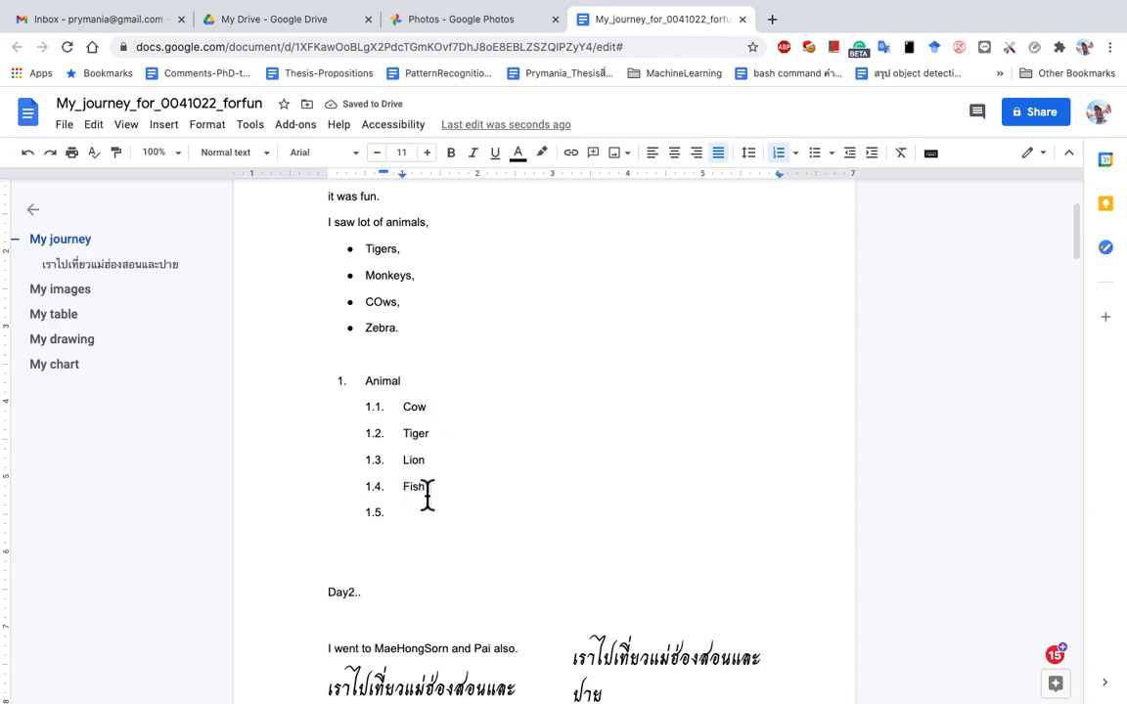
pyautogui.press('Return')
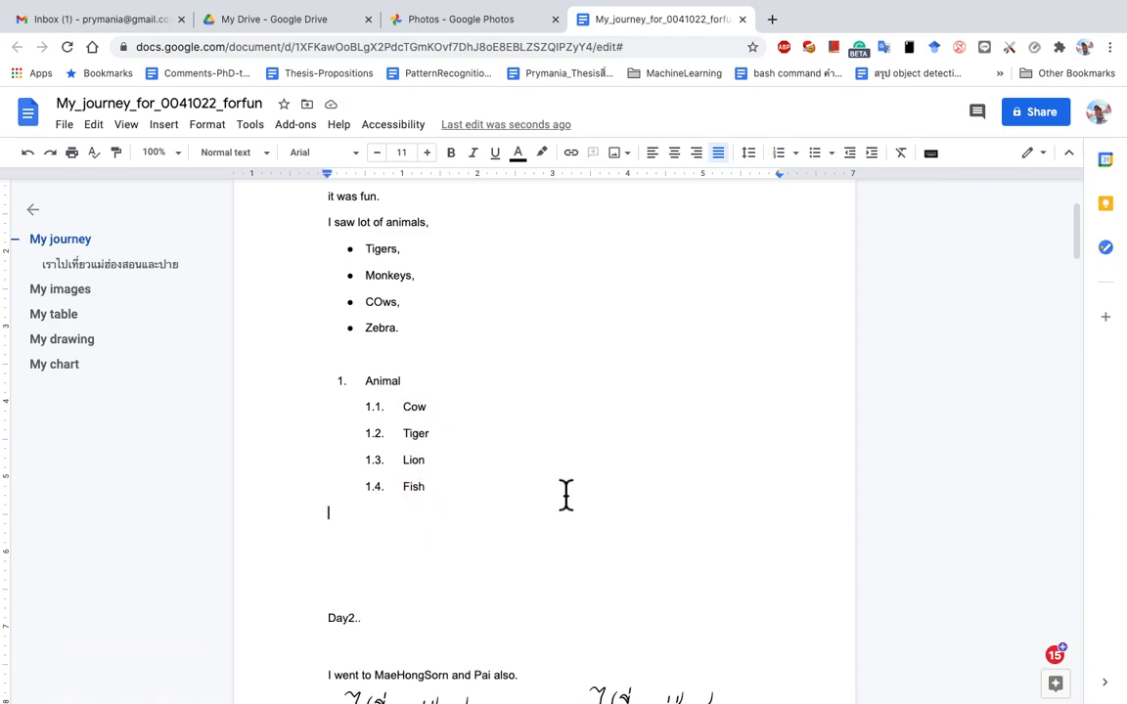
# Open the add-on marketplace from the document and browse the add-ons that work with Docs
pyautogui.click(284, 133)
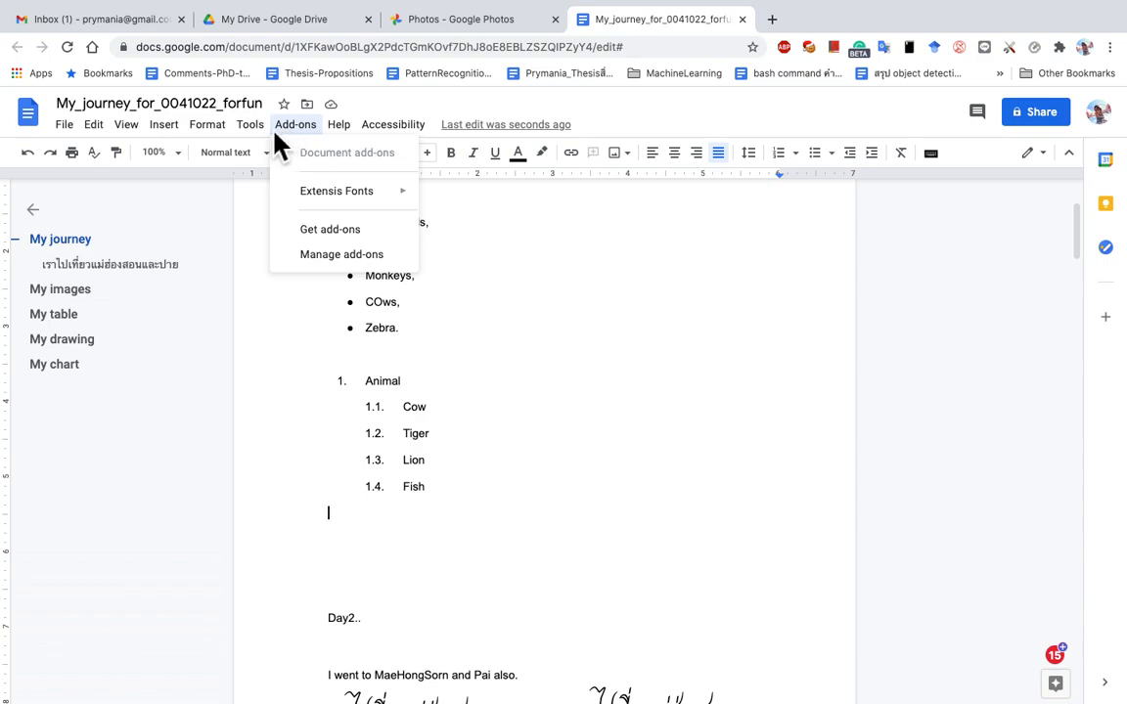
pyautogui.moveTo(249, 137)
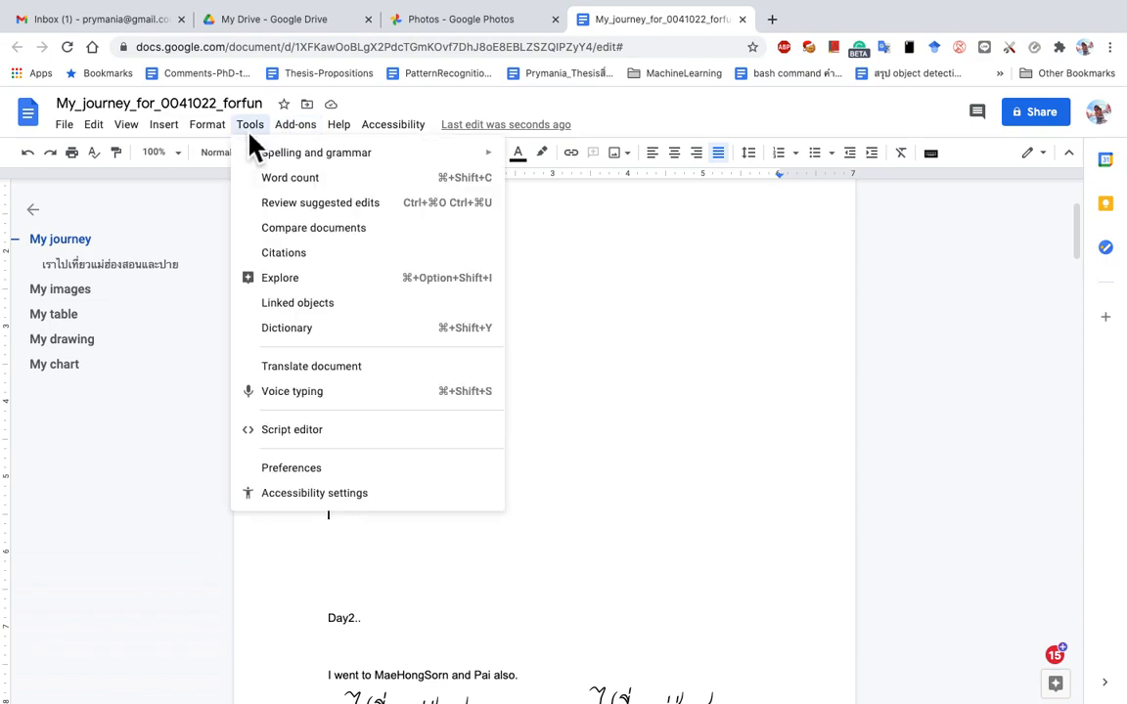
pyautogui.moveTo(295, 134)
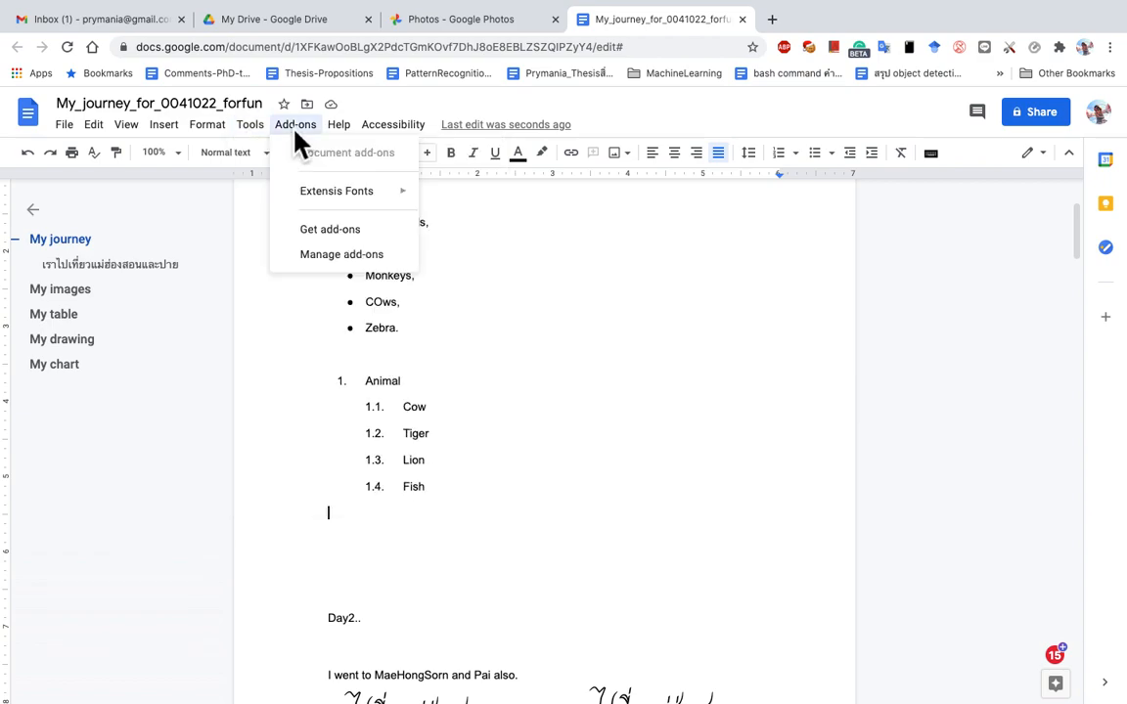
pyautogui.moveTo(329, 201)
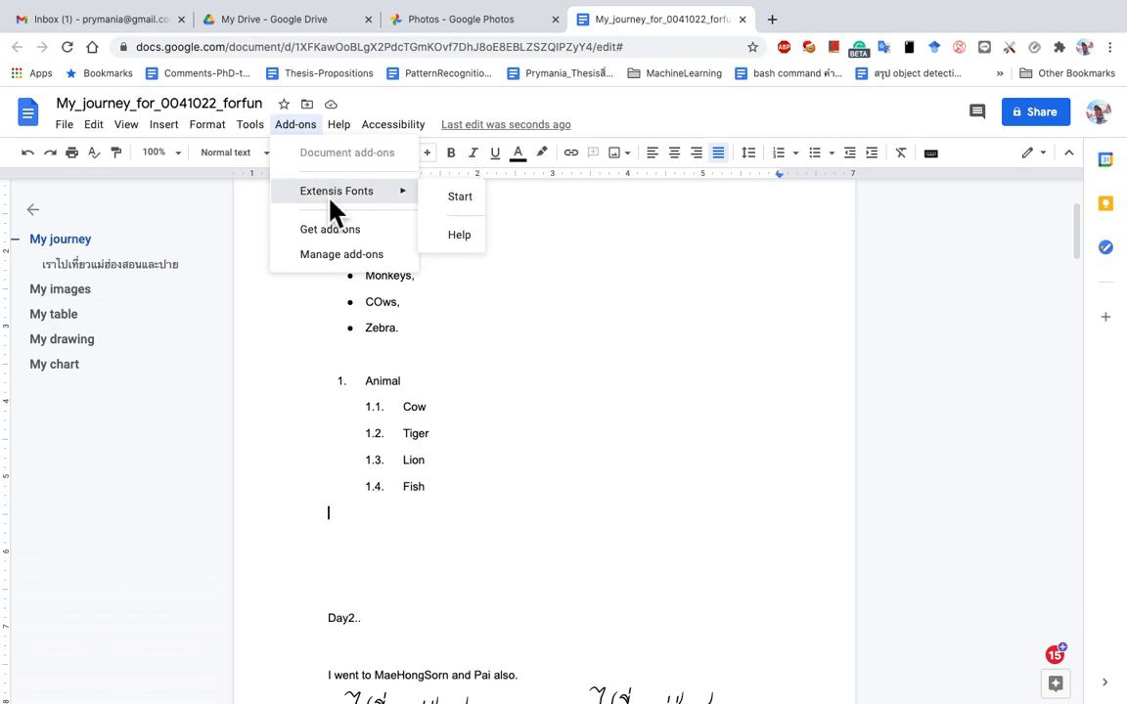
pyautogui.click(327, 233)
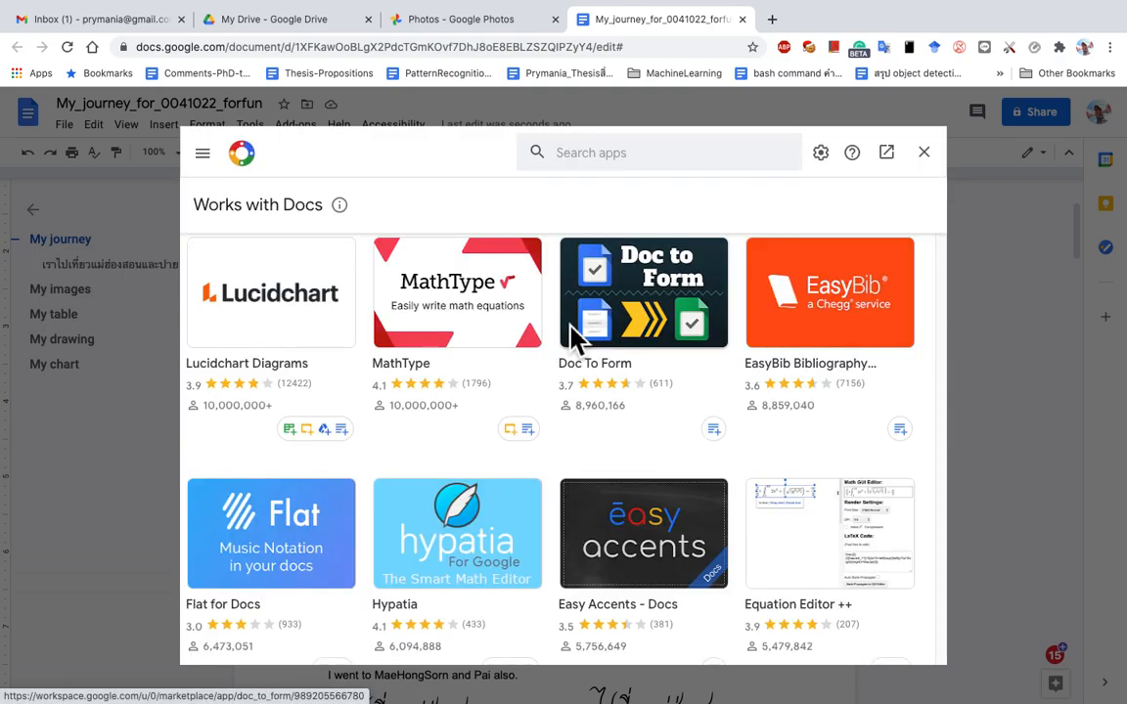
pyautogui.scroll(-6, 396, 423)
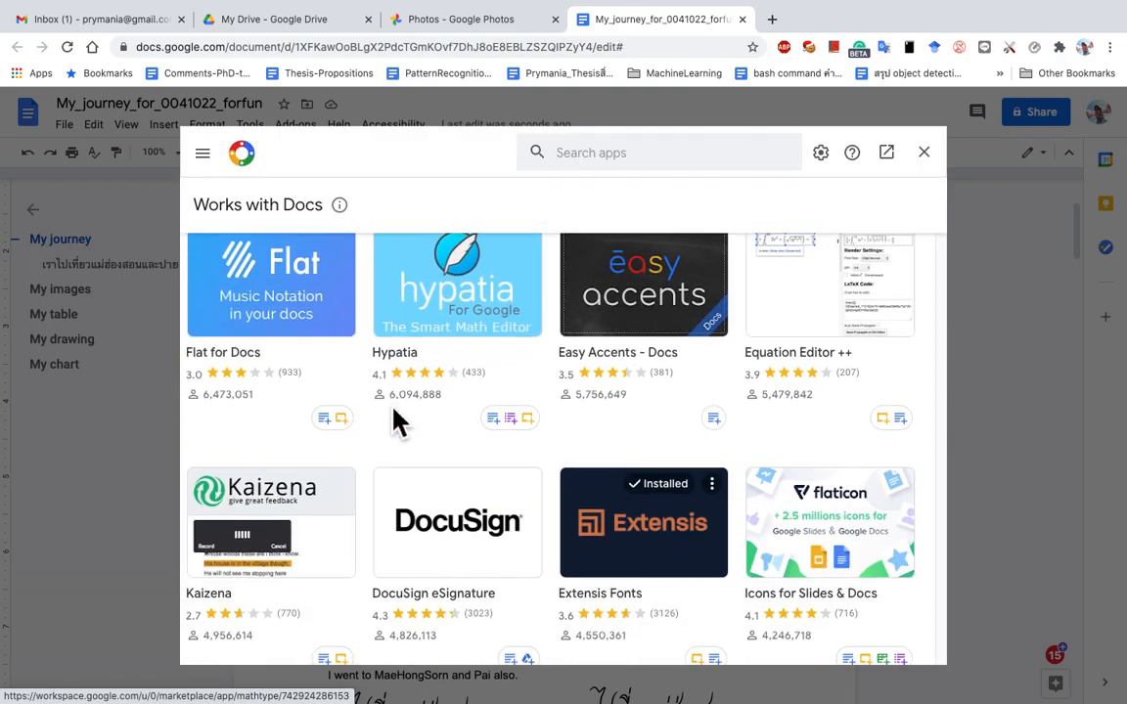
pyautogui.scroll(-12, 396, 422)
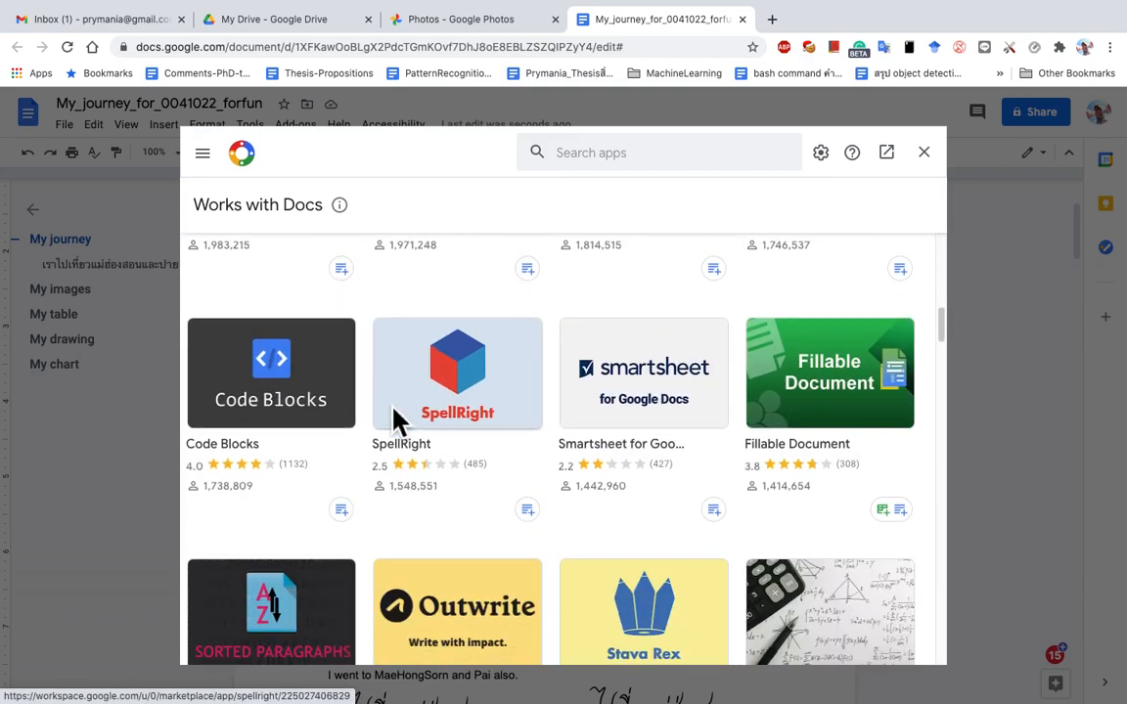
pyautogui.scroll(-3, 396, 423)
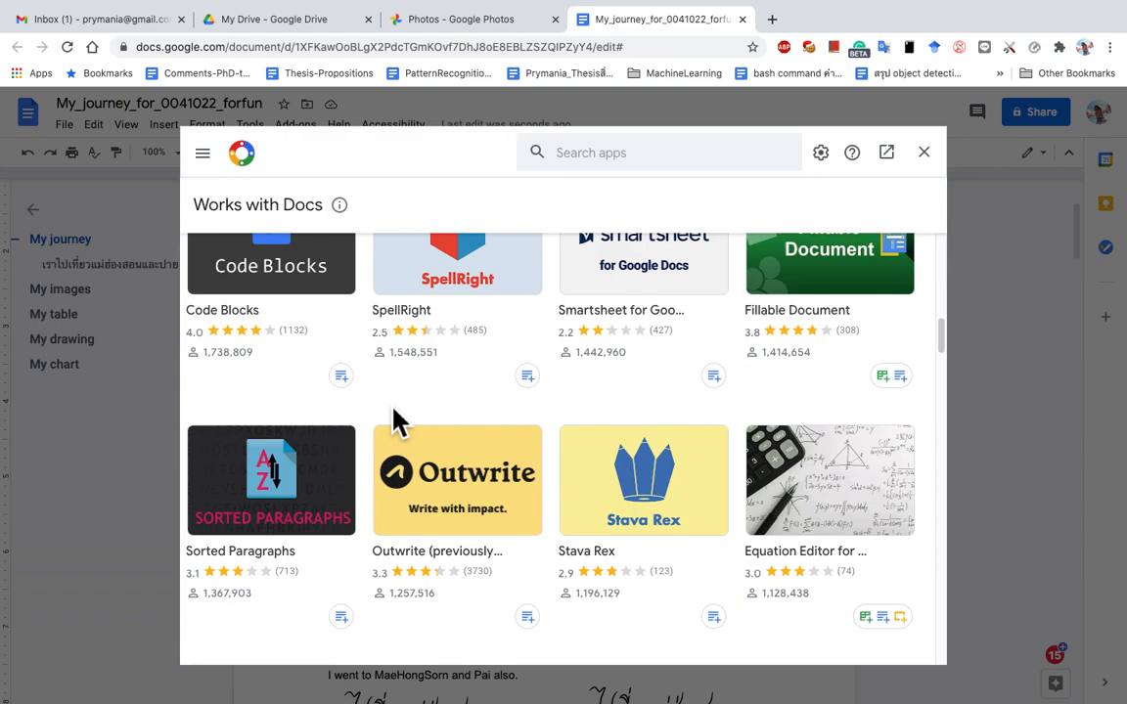
pyautogui.scroll(-5, 396, 423)
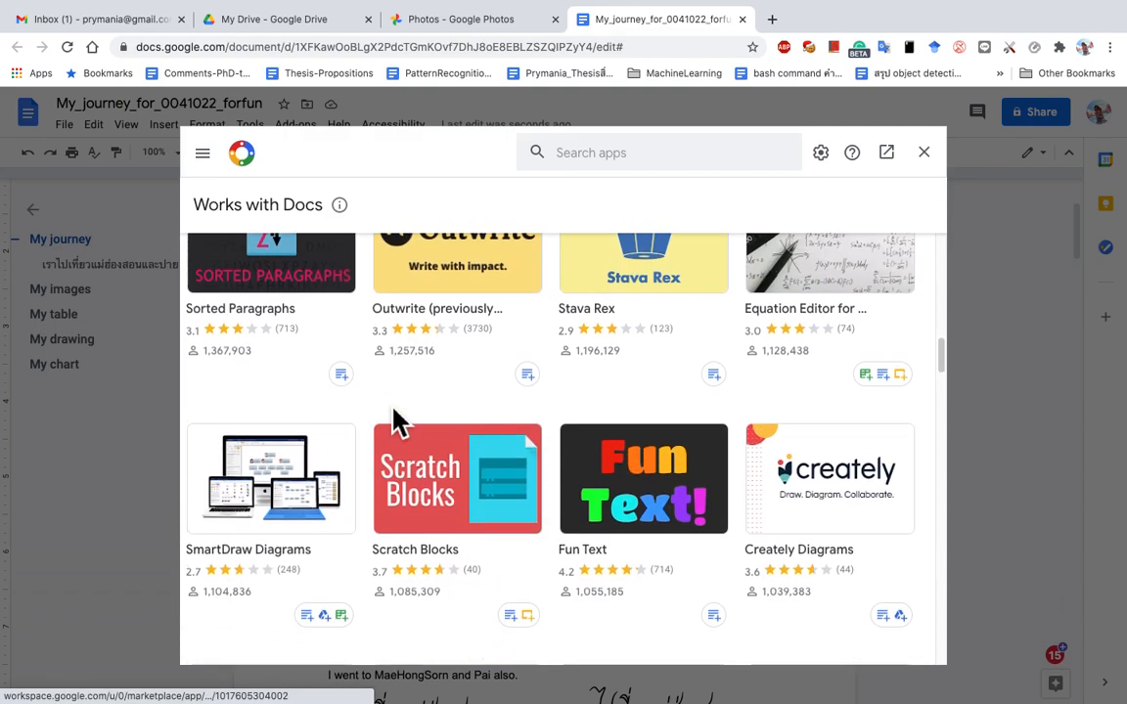
pyautogui.scroll(-2, 396, 422)
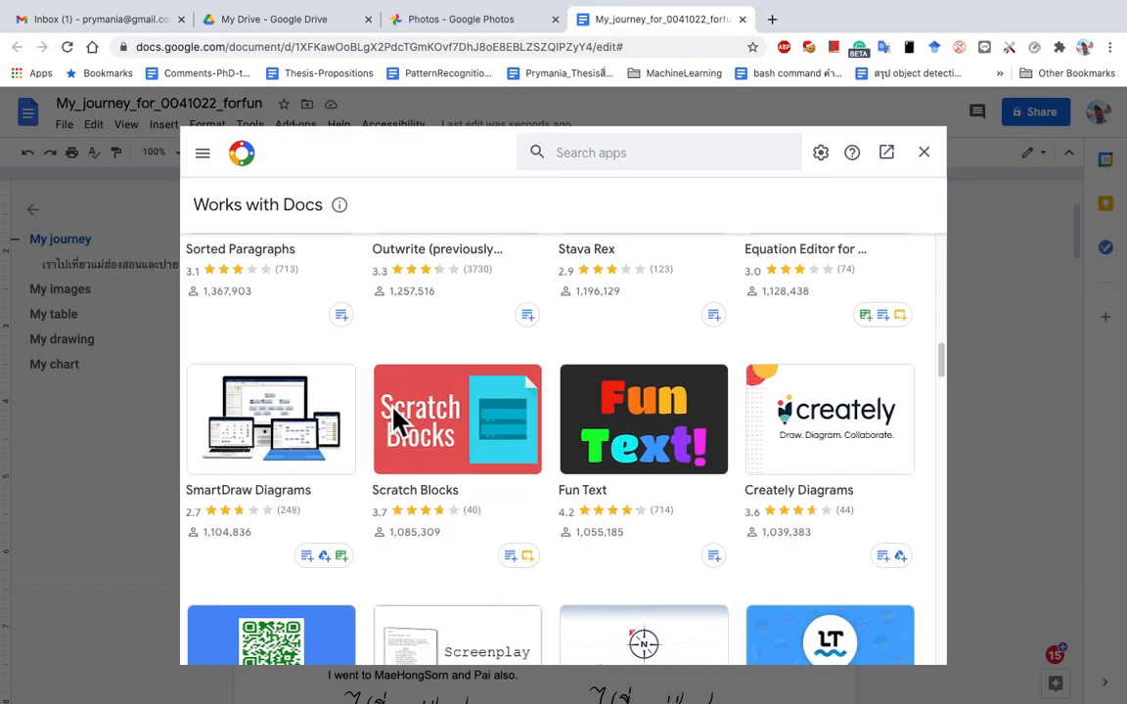
# Open the Creately Diagrams listing, start installing the add-on and continue to its permission request
pyautogui.click(836, 458)
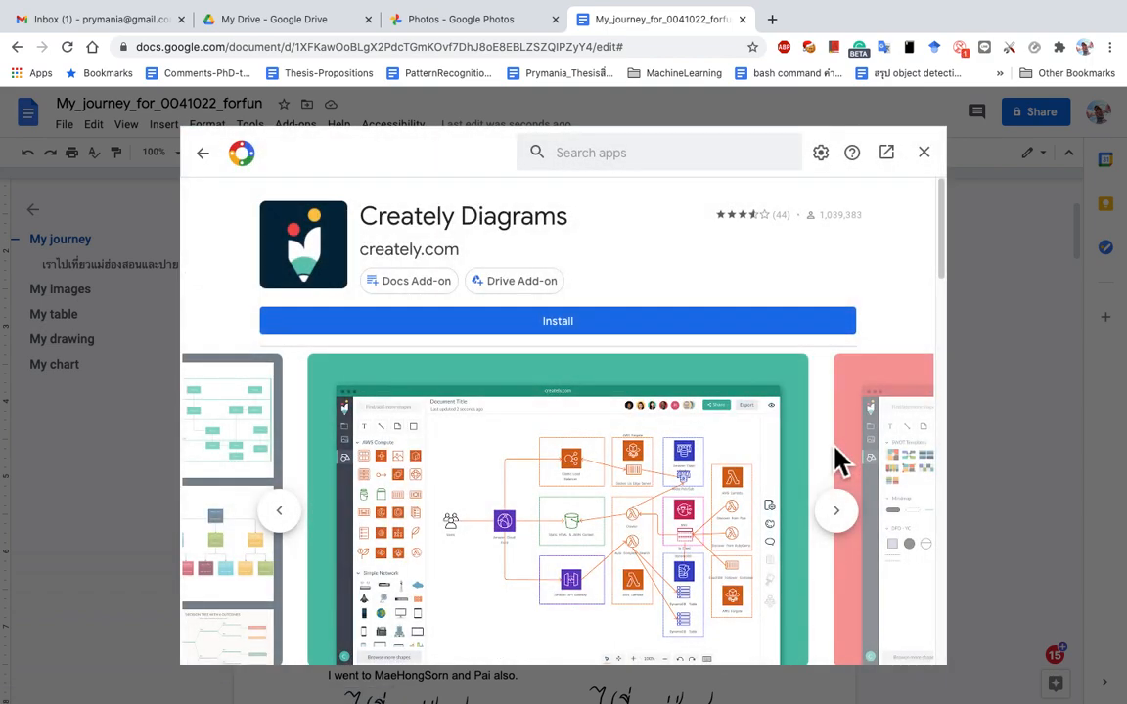
pyautogui.scroll(-2, 616, 515)
pyautogui.scroll(2, 616, 515)
pyautogui.click(596, 327)
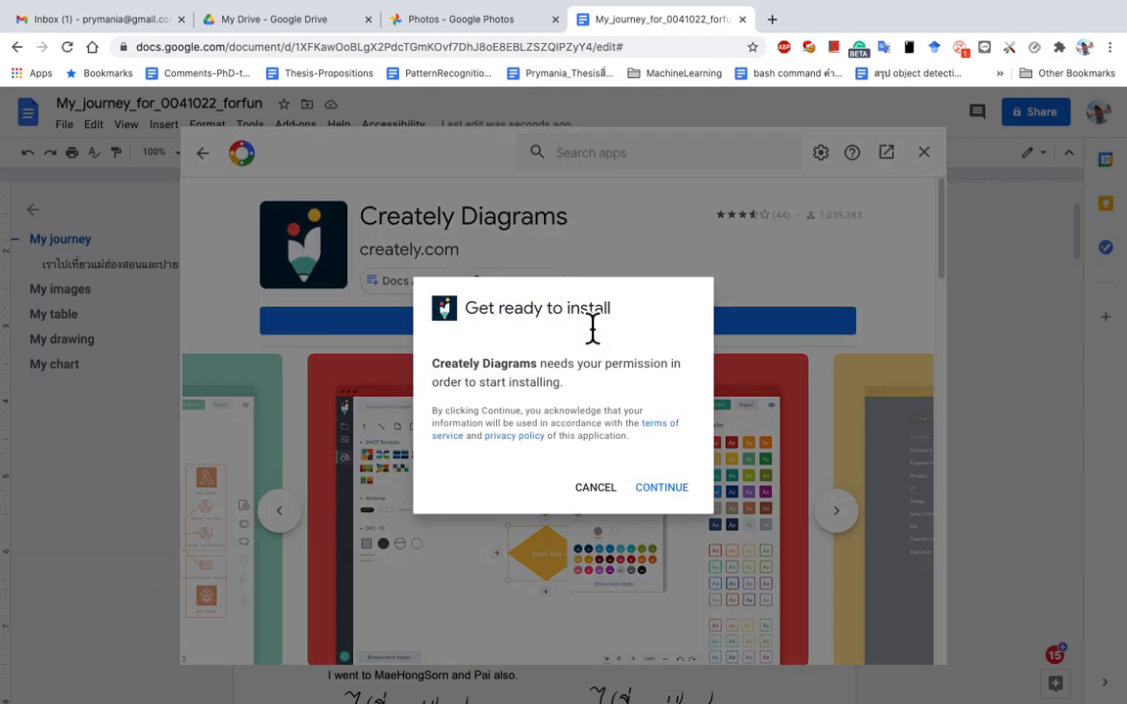
pyautogui.click(661, 489)
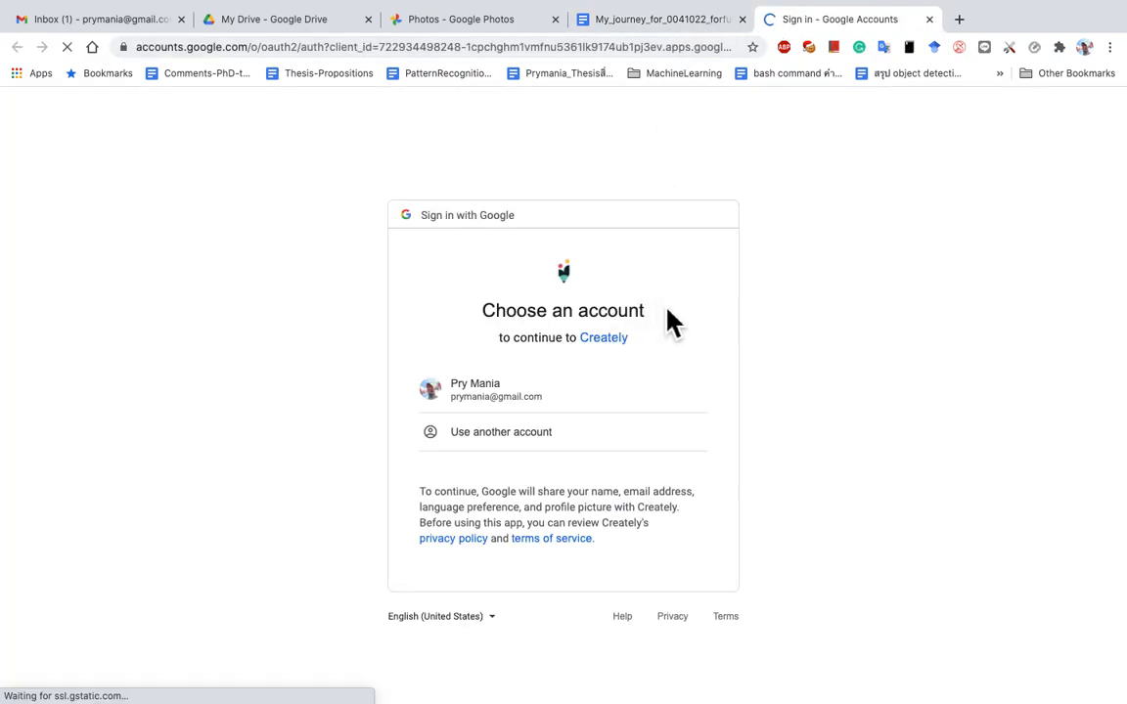
# Choose the existing Google account, allow Creately the requested access, and finish the installation without the additional setup
pyautogui.click(519, 401)
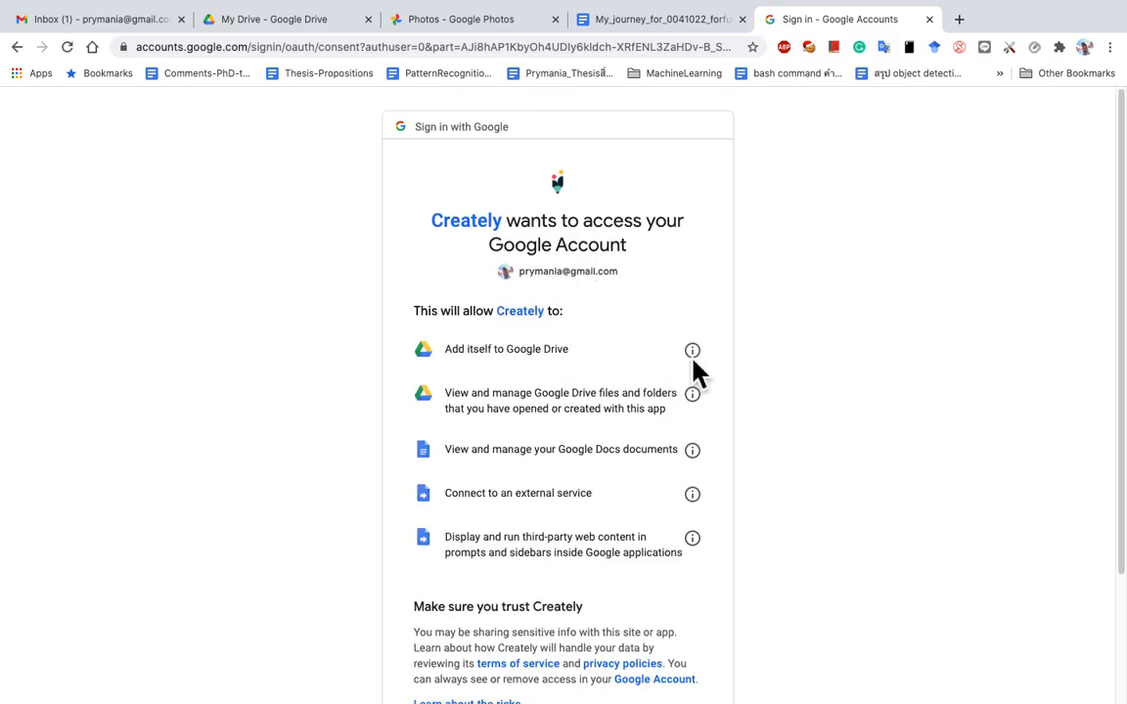
pyautogui.scroll(-3, 540, 359)
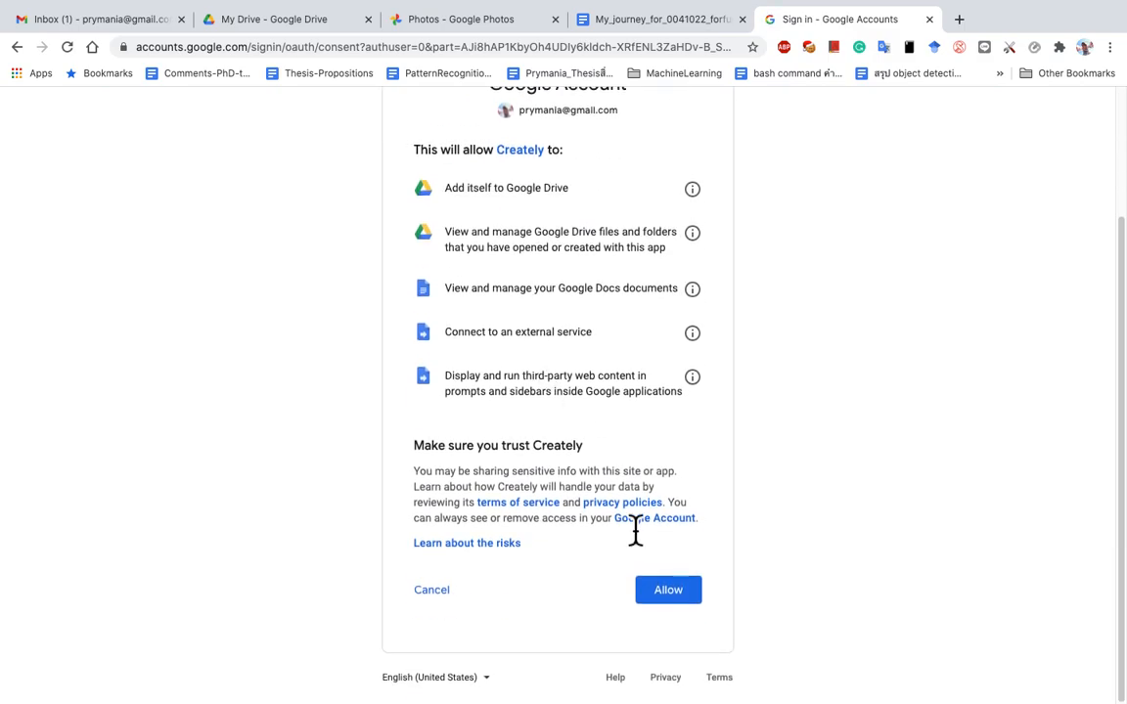
pyautogui.click(672, 599)
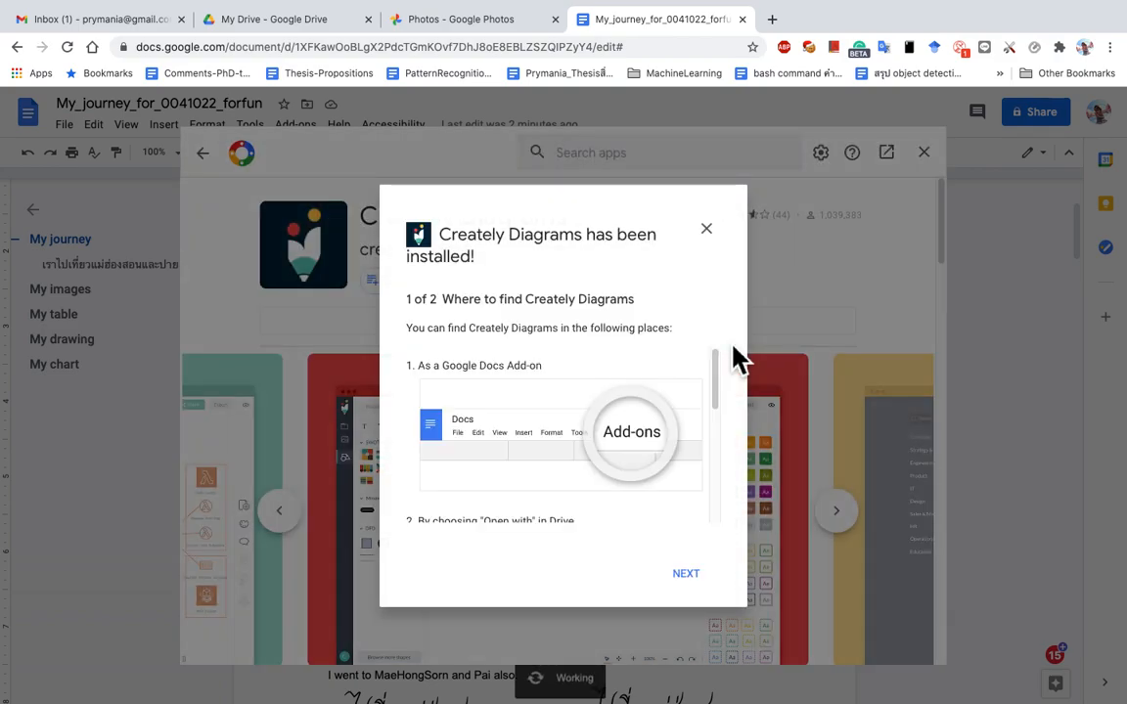
pyautogui.click(685, 574)
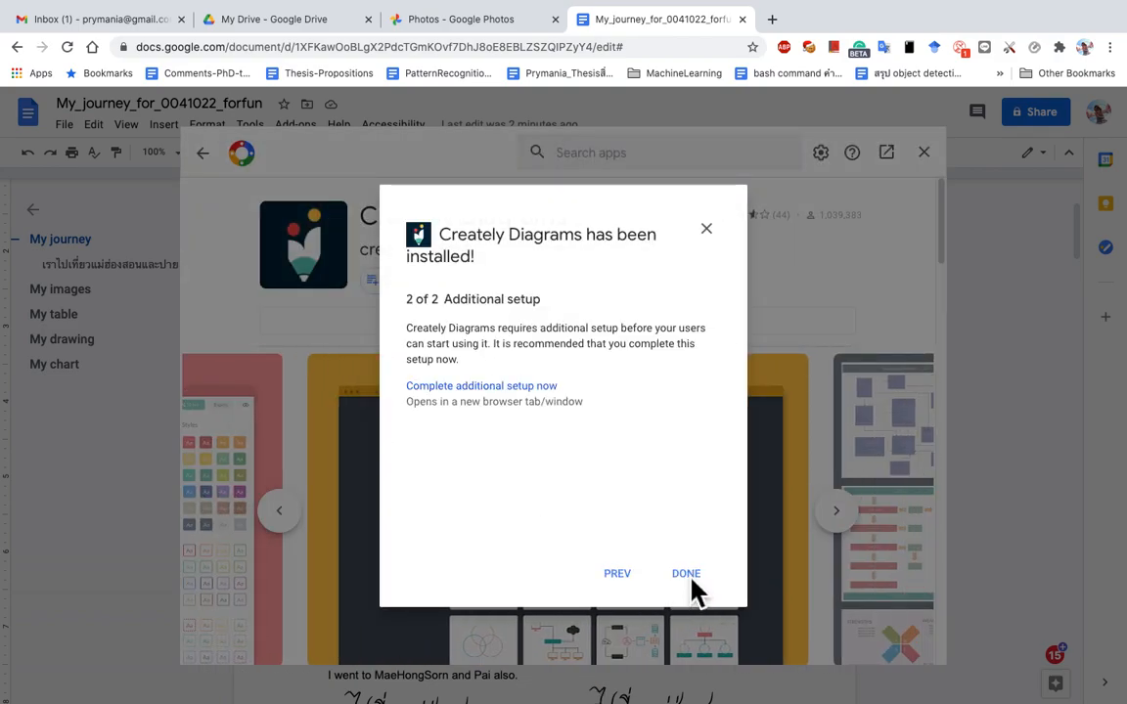
pyautogui.click(686, 574)
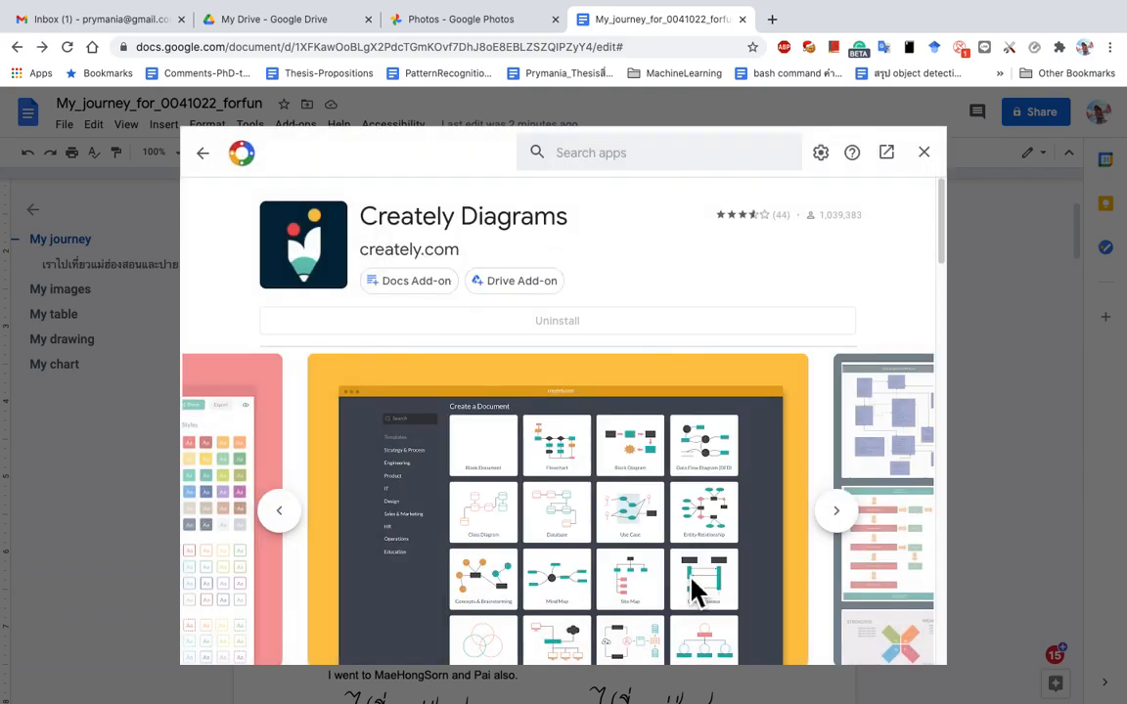
# Read the user reviews and star ratings on the Creately Diagrams page
pyautogui.scroll(-10, 724, 327)
pyautogui.scroll(1, 717, 334)
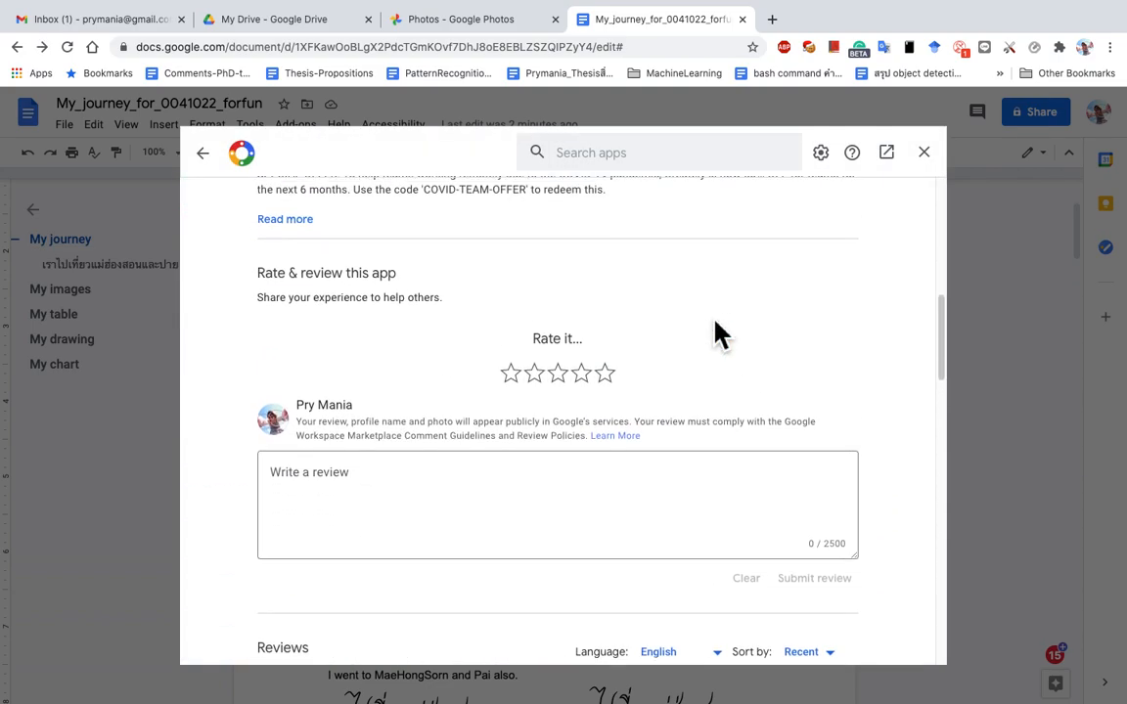
pyautogui.scroll(-1, 717, 335)
pyautogui.scroll(-1, 715, 333)
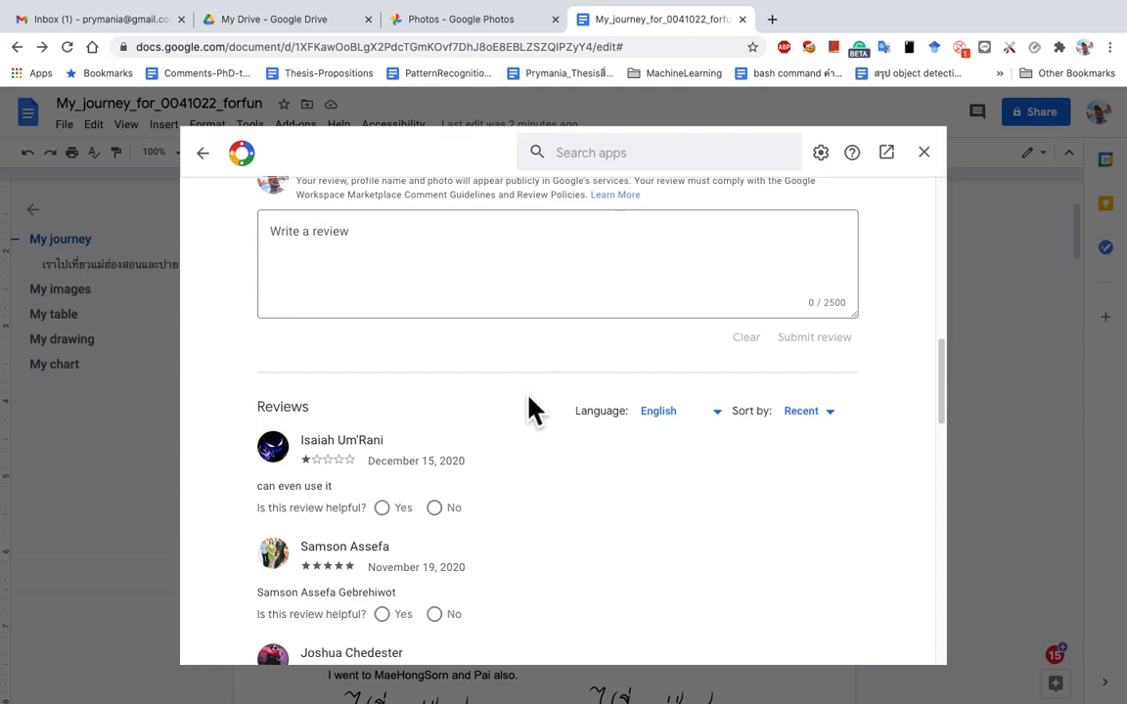
pyautogui.scroll(-1, 531, 410)
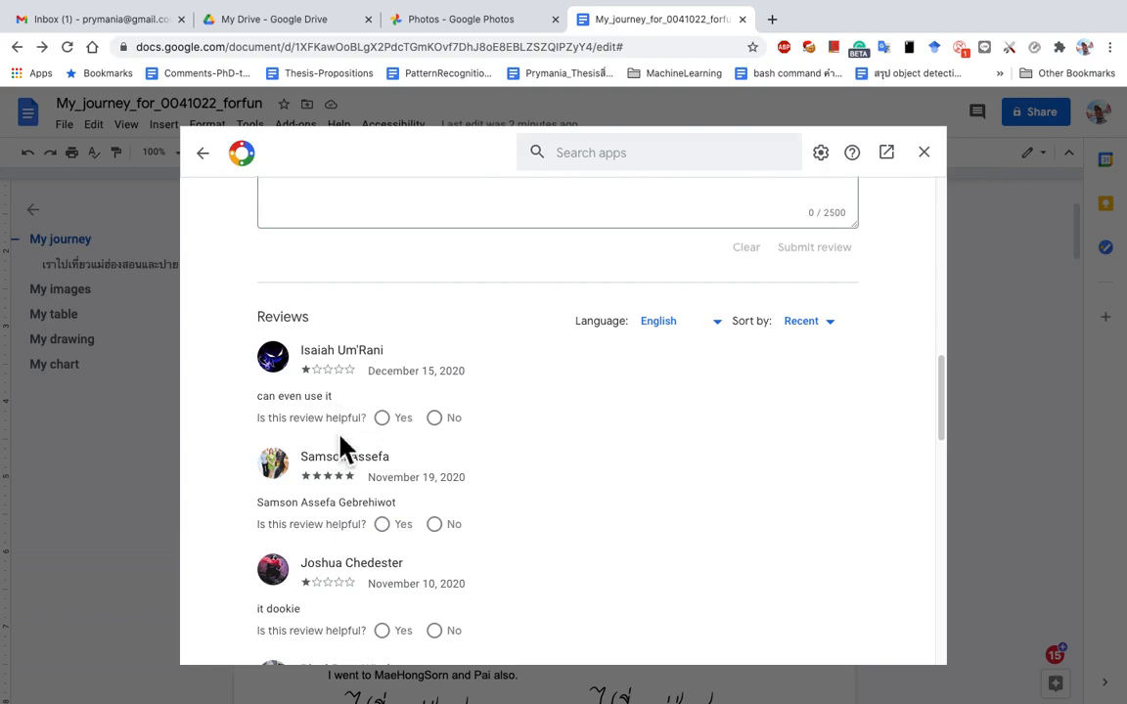
pyautogui.moveTo(263, 405); pyautogui.dragTo(343, 401)
pyautogui.scroll(-2, 520, 440)
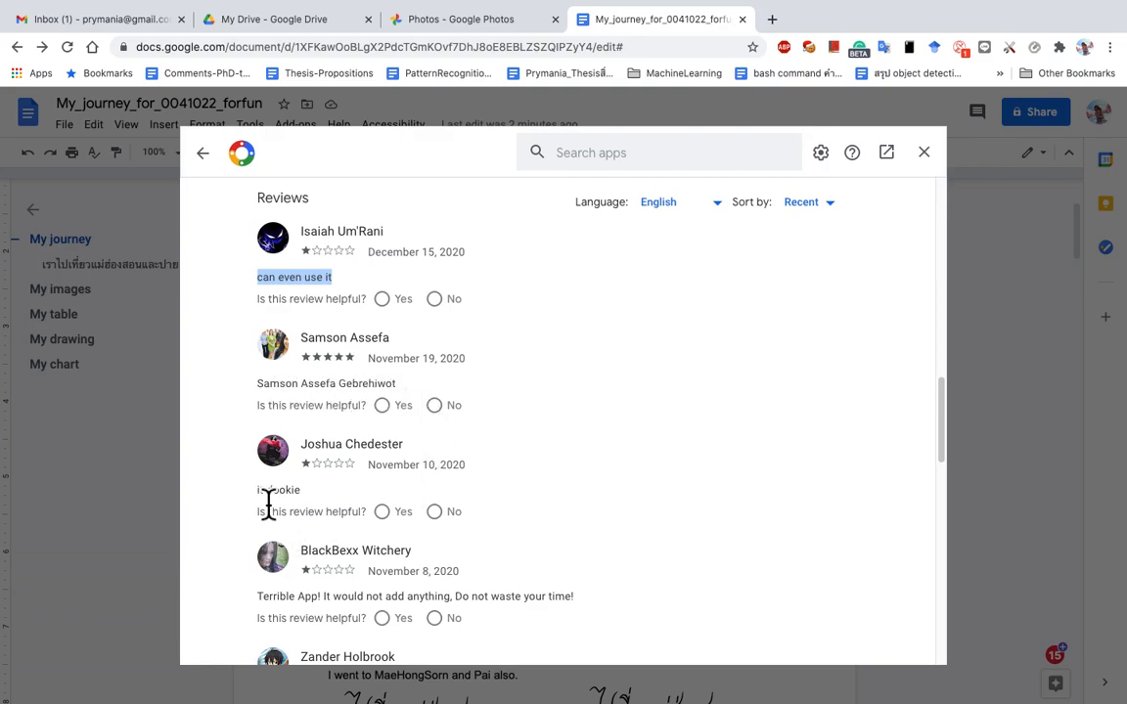
pyautogui.moveTo(264, 385); pyautogui.dragTo(373, 395)
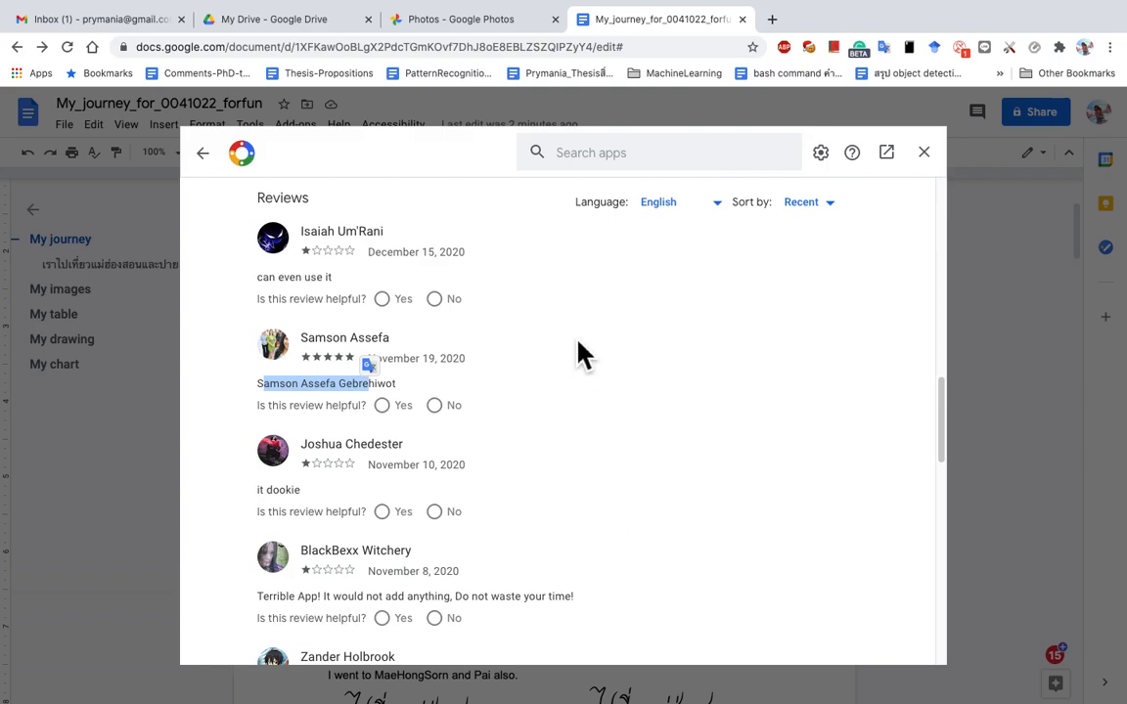
pyautogui.scroll(-2, 471, 529)
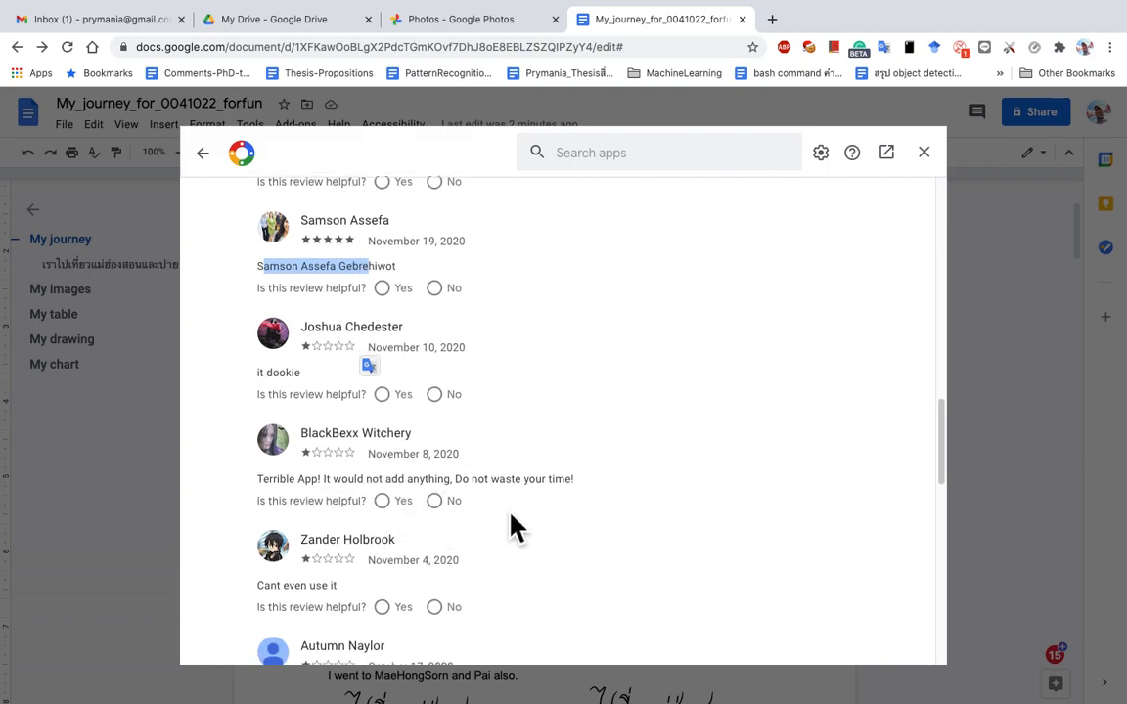
pyautogui.scroll(-2, 543, 503)
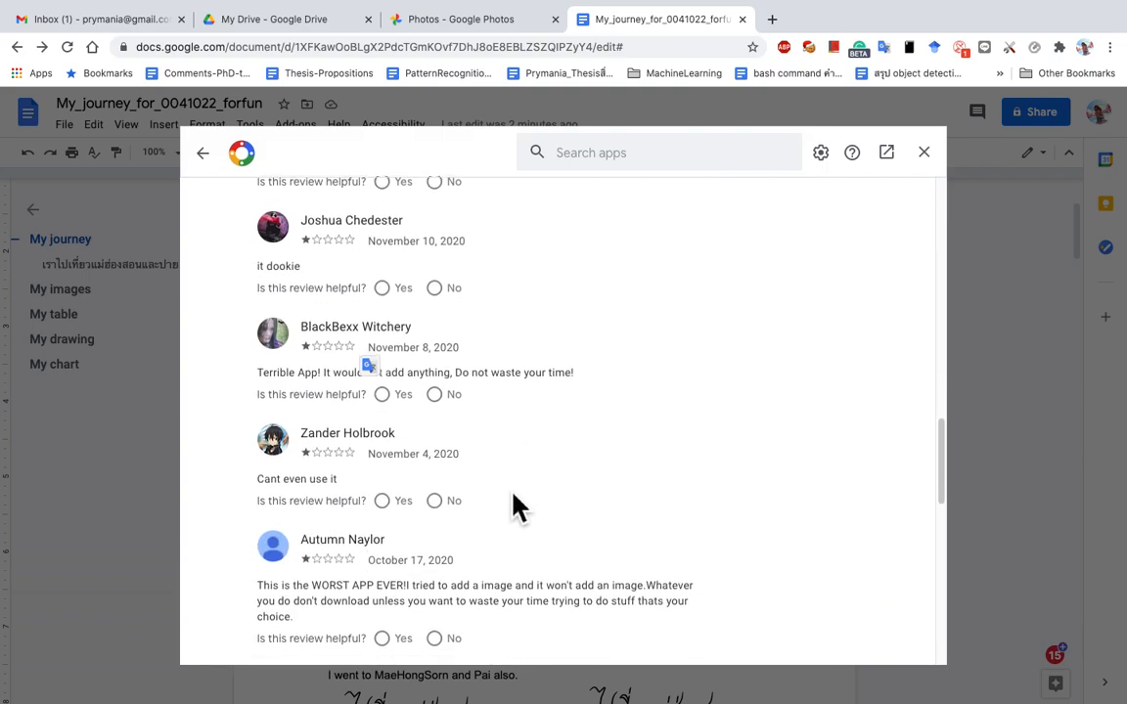
pyautogui.moveTo(285, 480); pyautogui.dragTo(338, 481)
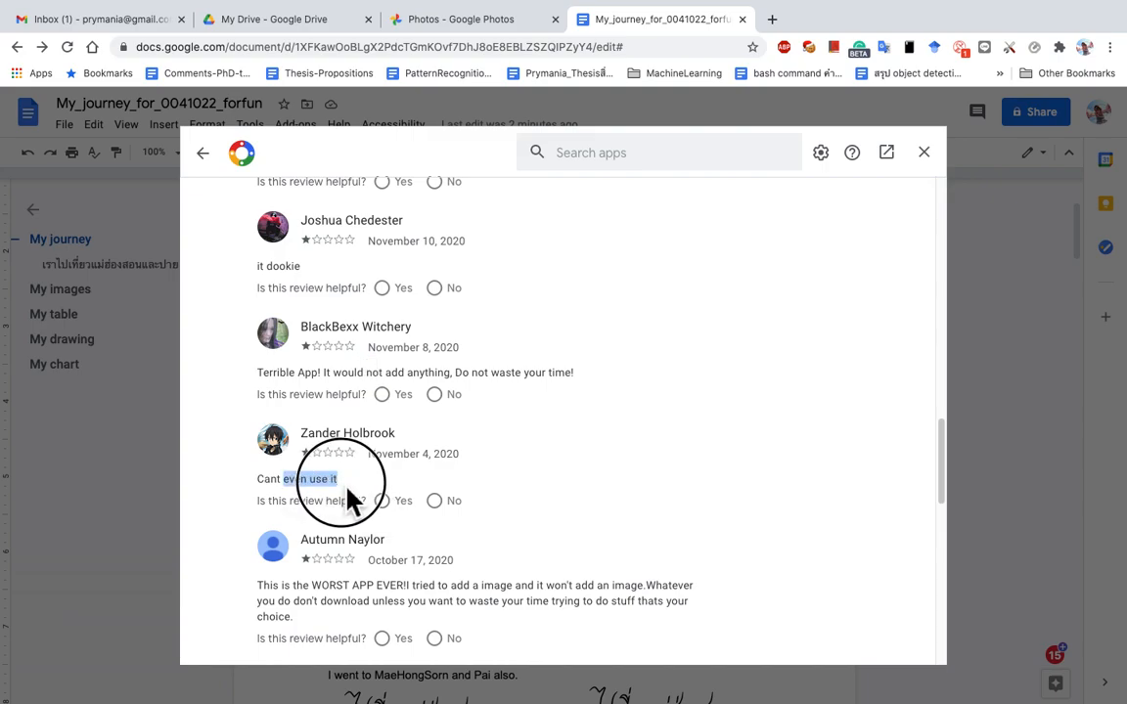
# Go back over the Creately Diagrams page, examining its recent reviews, rating section and overview text
pyautogui.scroll(3, 586, 483)
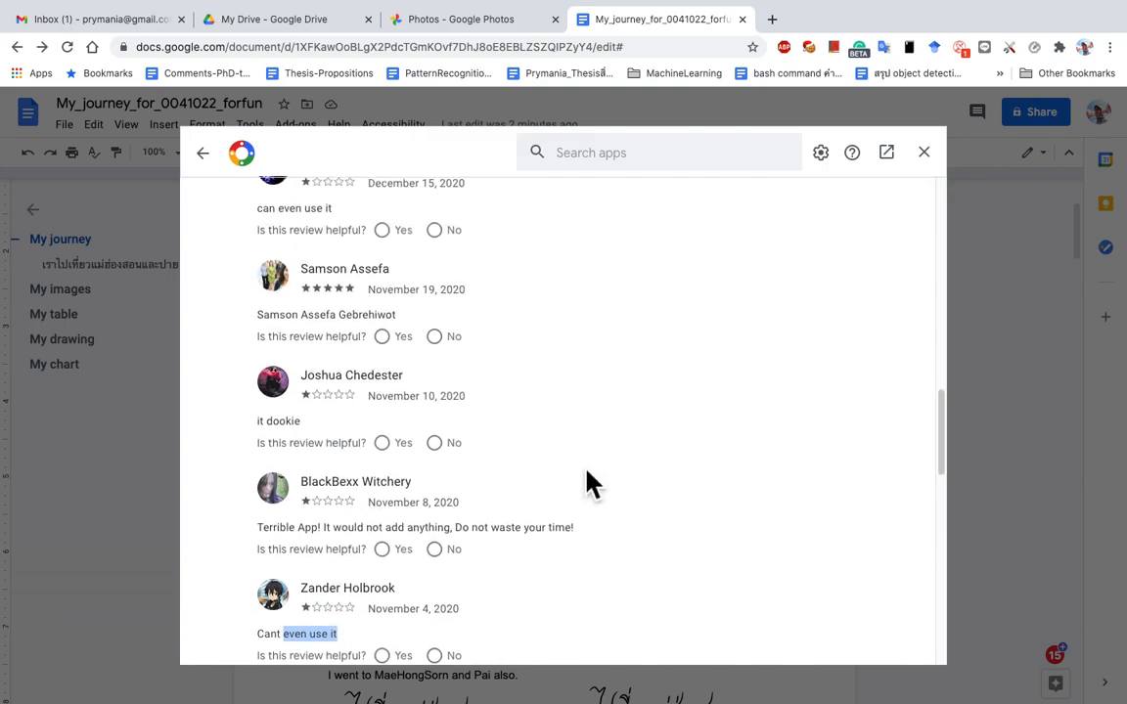
pyautogui.scroll(3, 586, 483)
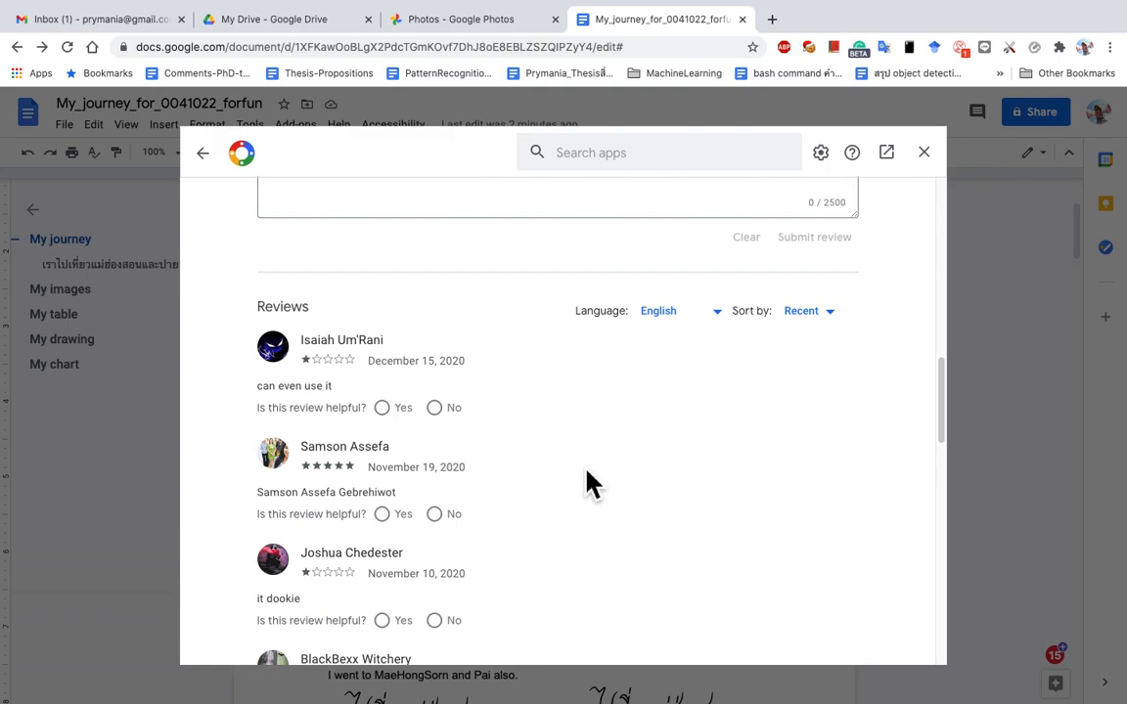
pyautogui.scroll(5, 585, 476)
pyautogui.scroll(3, 586, 476)
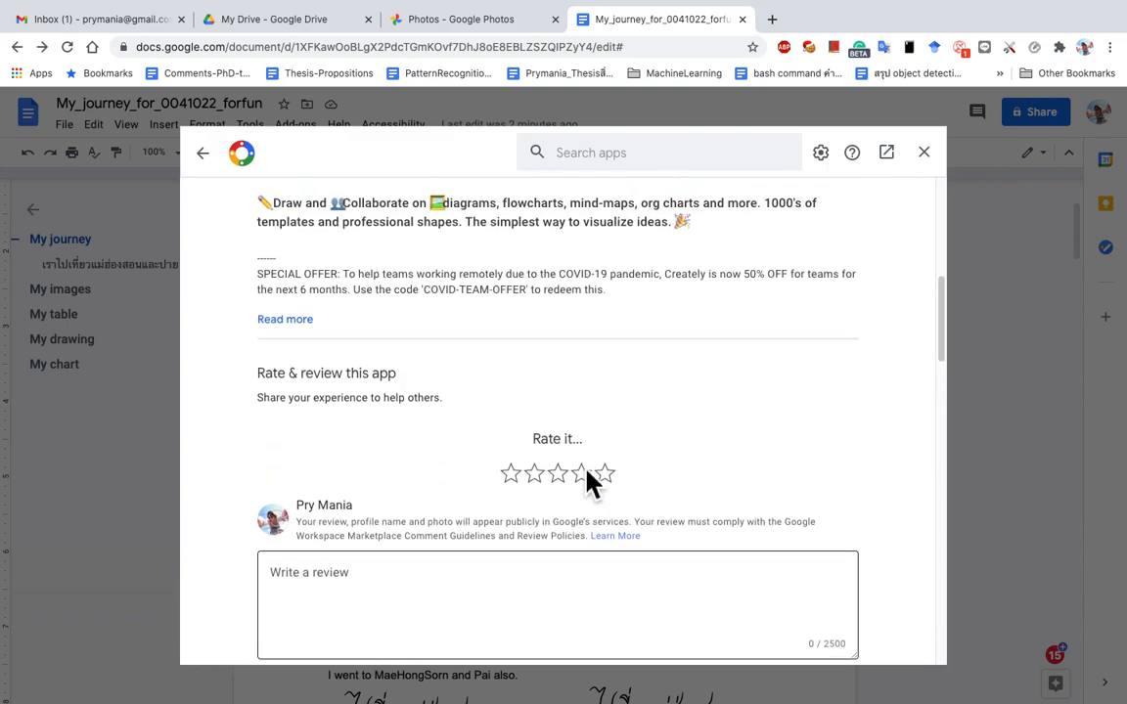
pyautogui.scroll(3, 590, 481)
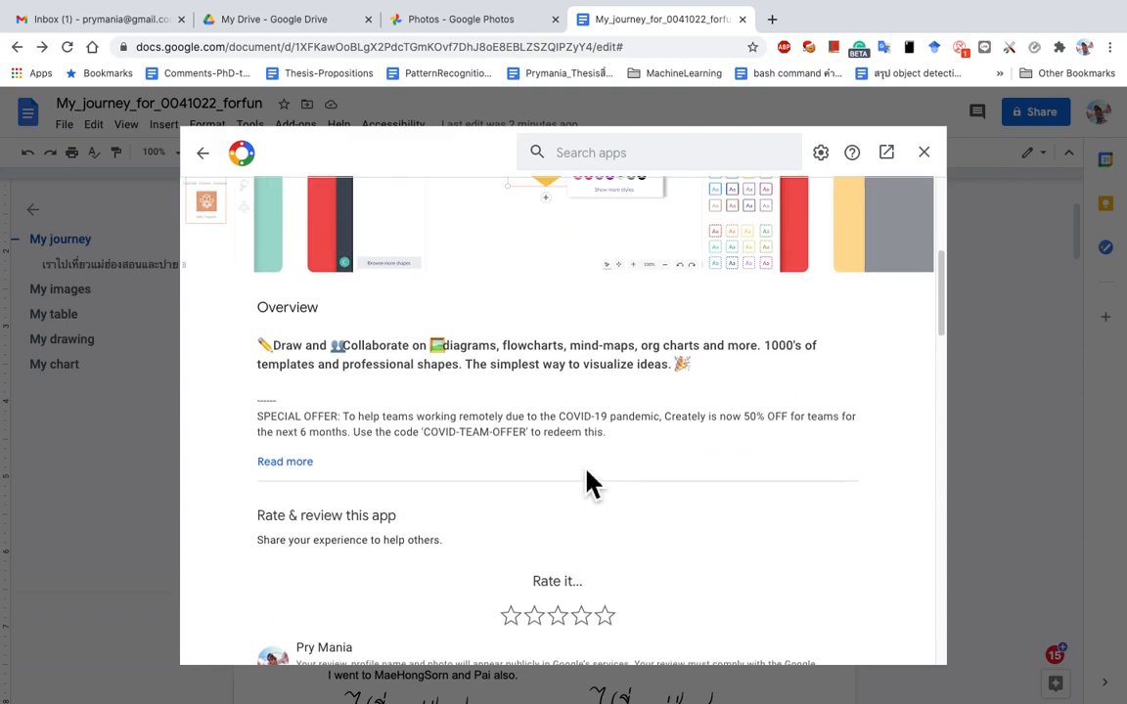
pyautogui.scroll(-3, 592, 482)
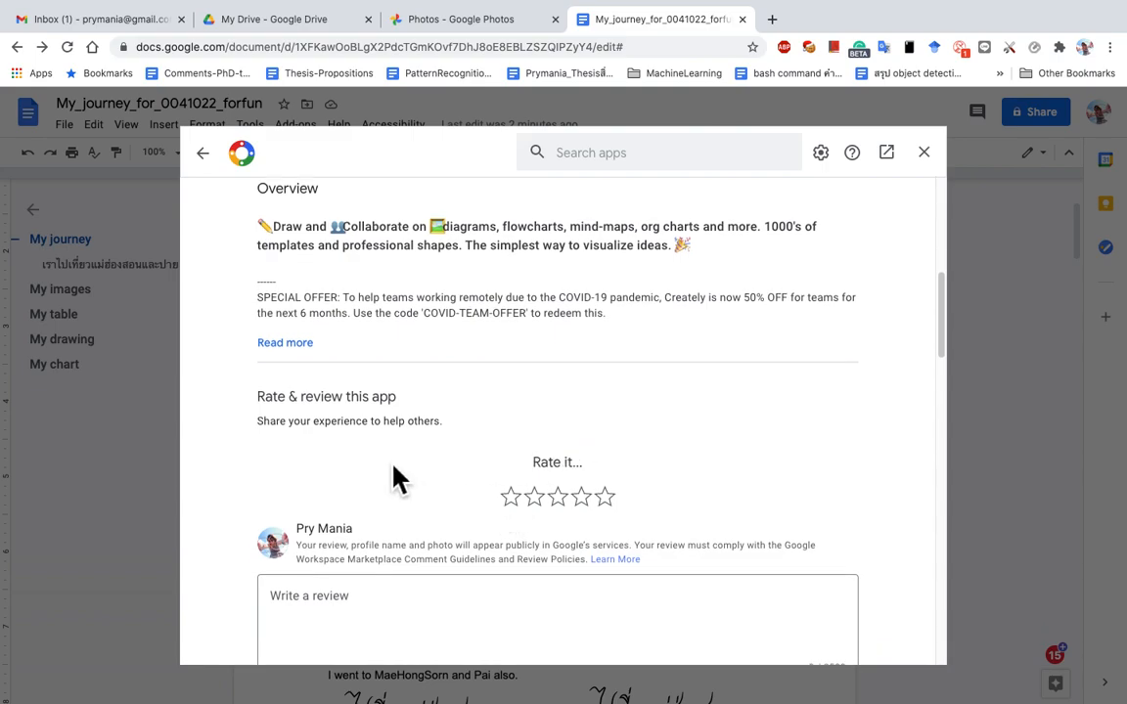
pyautogui.scroll(10, 396, 479)
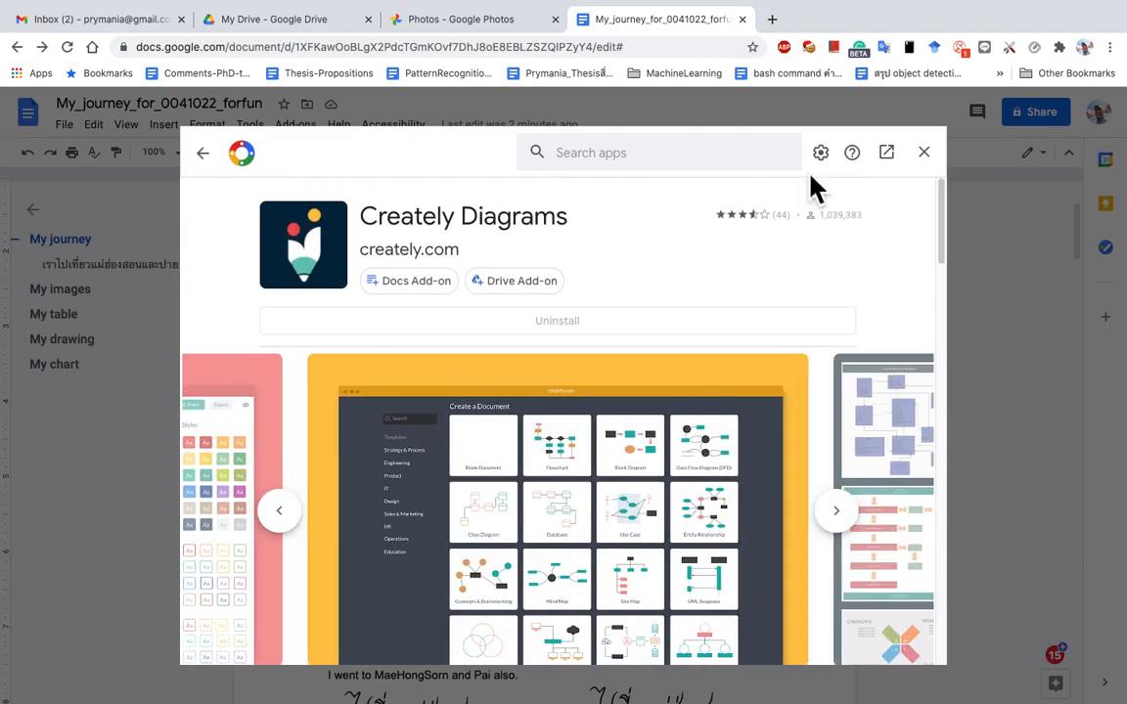
# Close the marketplace and examine the commands offered by the installed Creately Diagrams add-on in the document
pyautogui.click(924, 154)
pyautogui.click(705, 311)
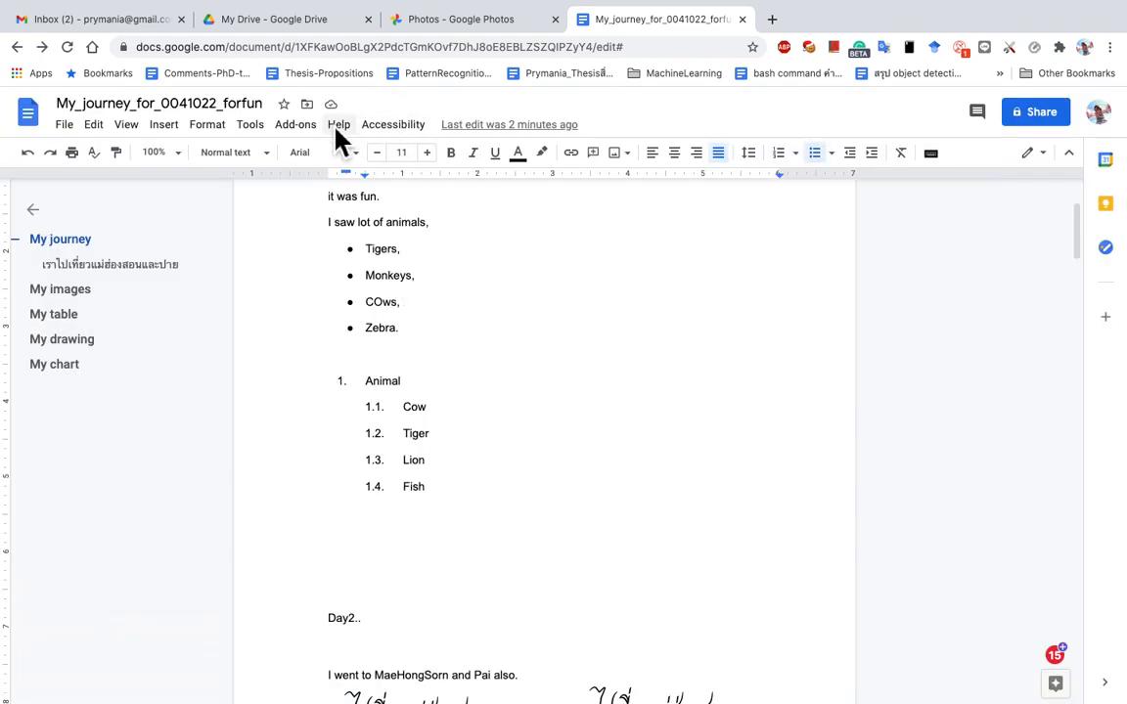
pyautogui.click(299, 127)
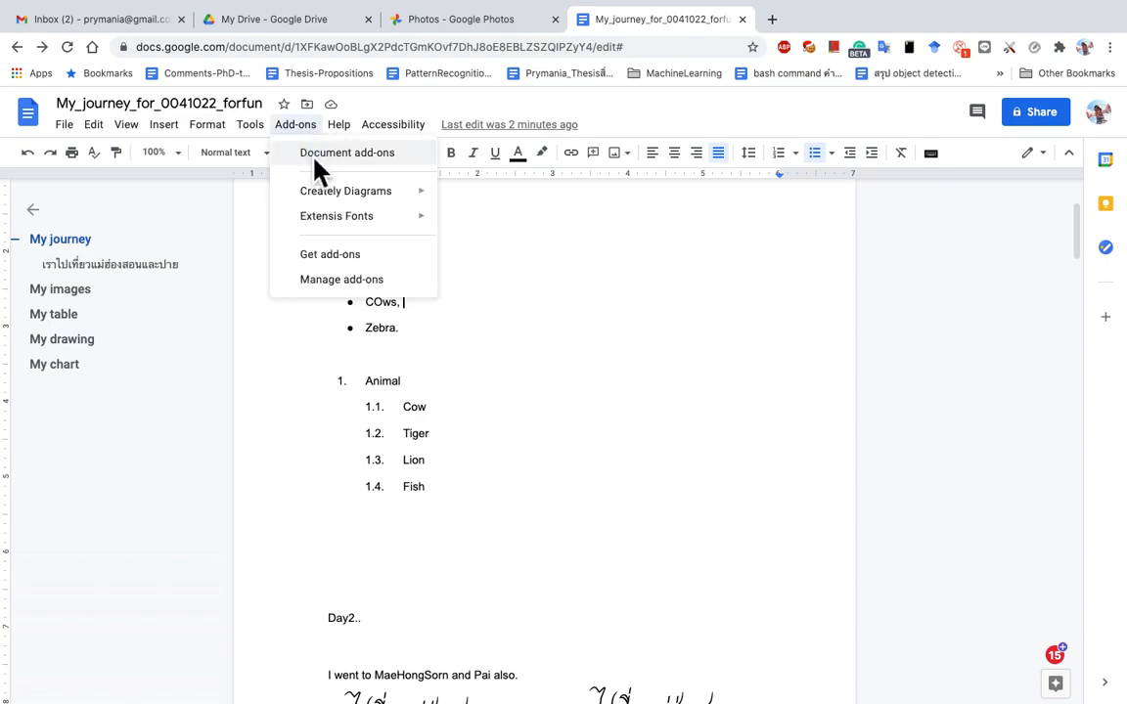
pyautogui.moveTo(338, 193)
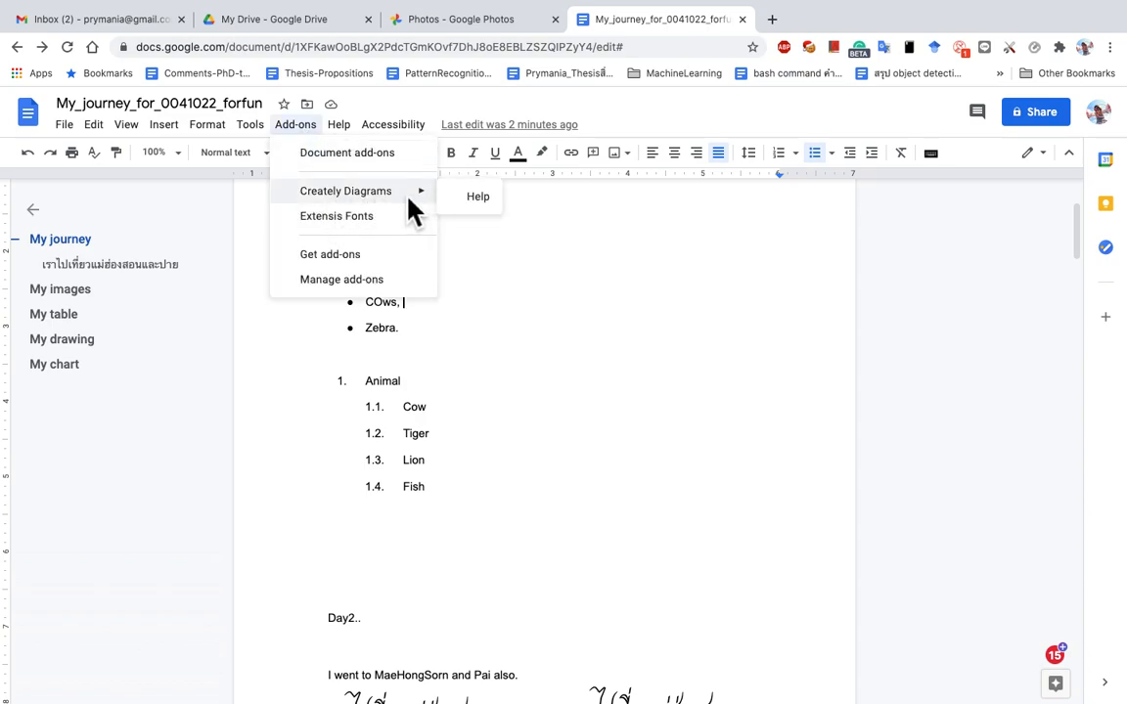
pyautogui.click(538, 385)
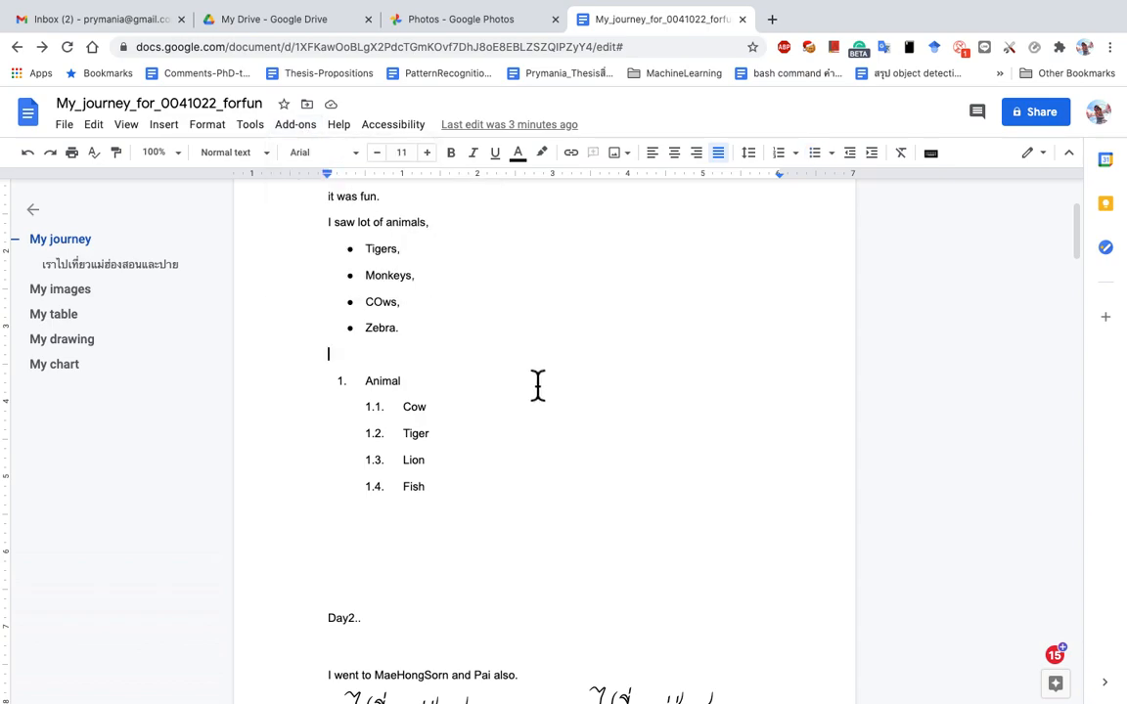
pyautogui.scroll(-3, 538, 385)
pyautogui.moveTo(448, 405); pyautogui.dragTo(483, 595)
pyautogui.click(478, 434)
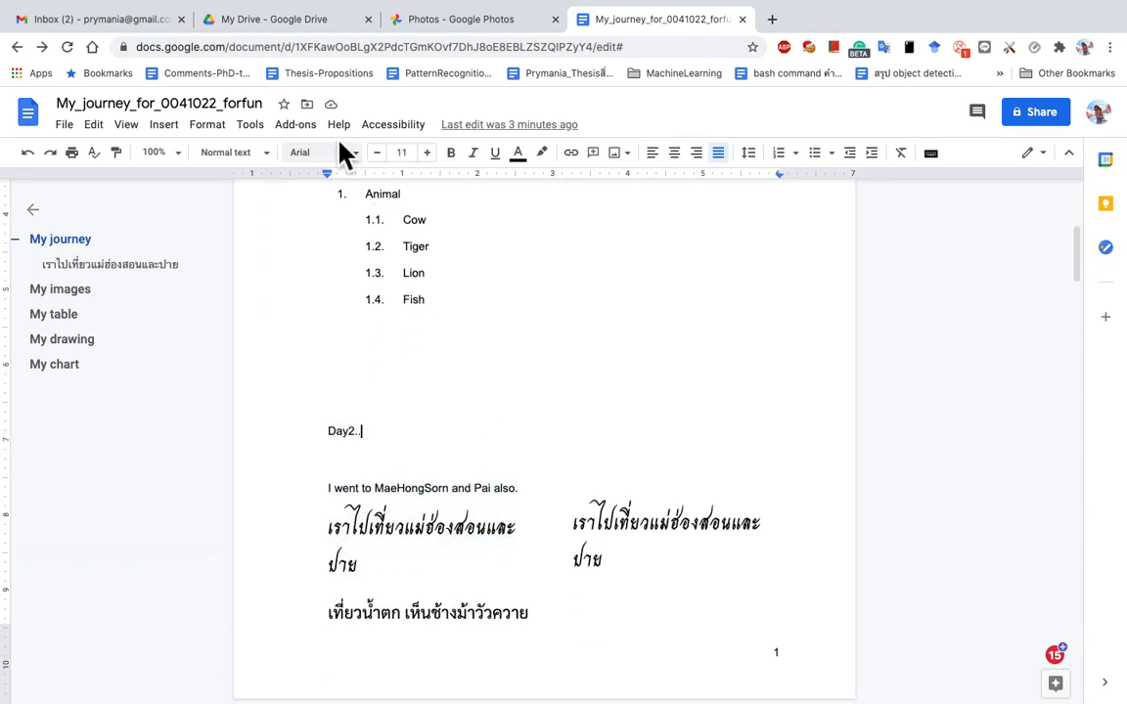
# Uninstall the Creately Diagrams add-on from the installed apps and close the app manager
pyautogui.click(311, 133)
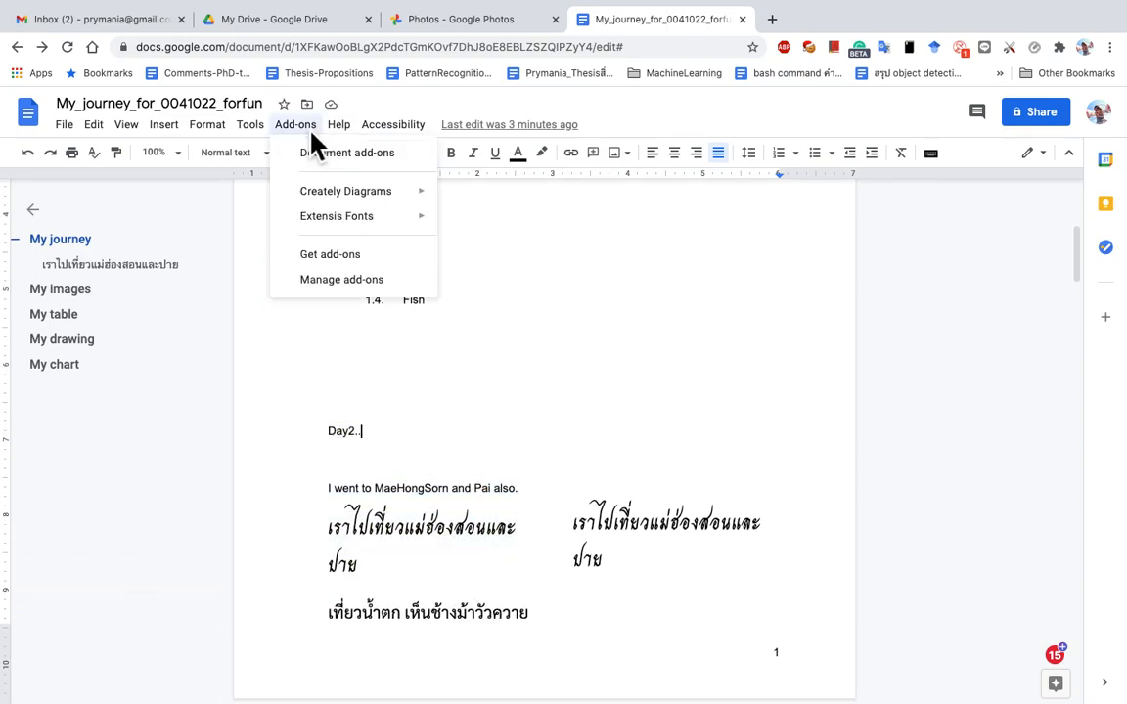
pyautogui.click(354, 290)
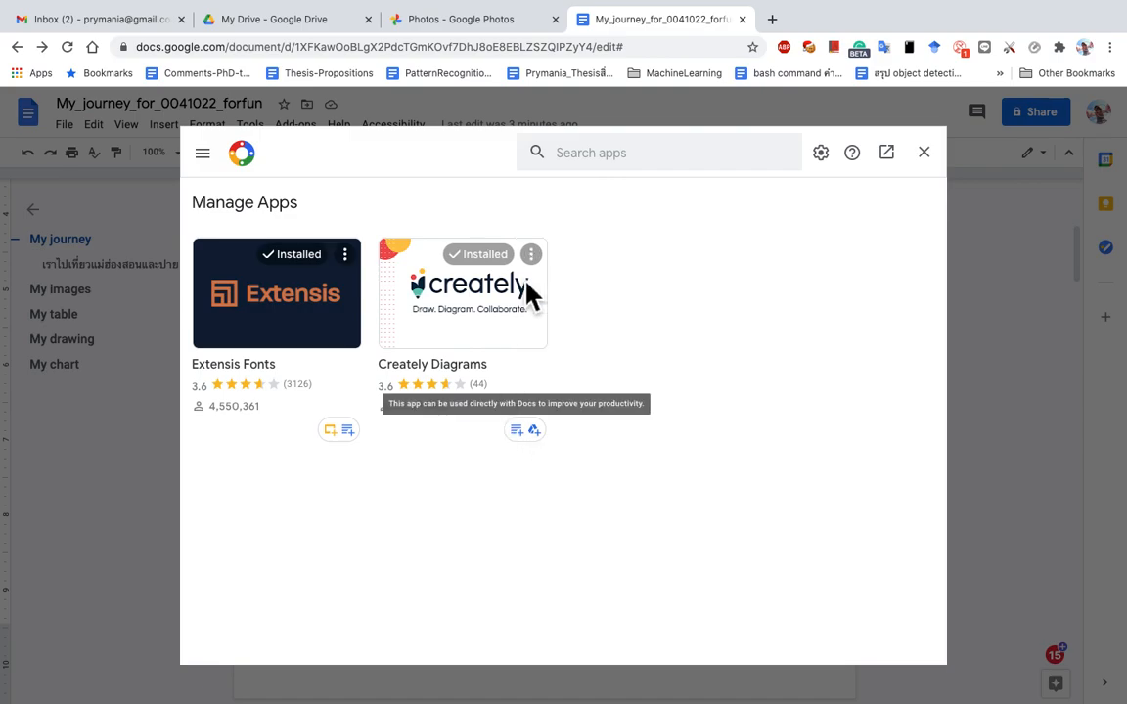
pyautogui.click(530, 255)
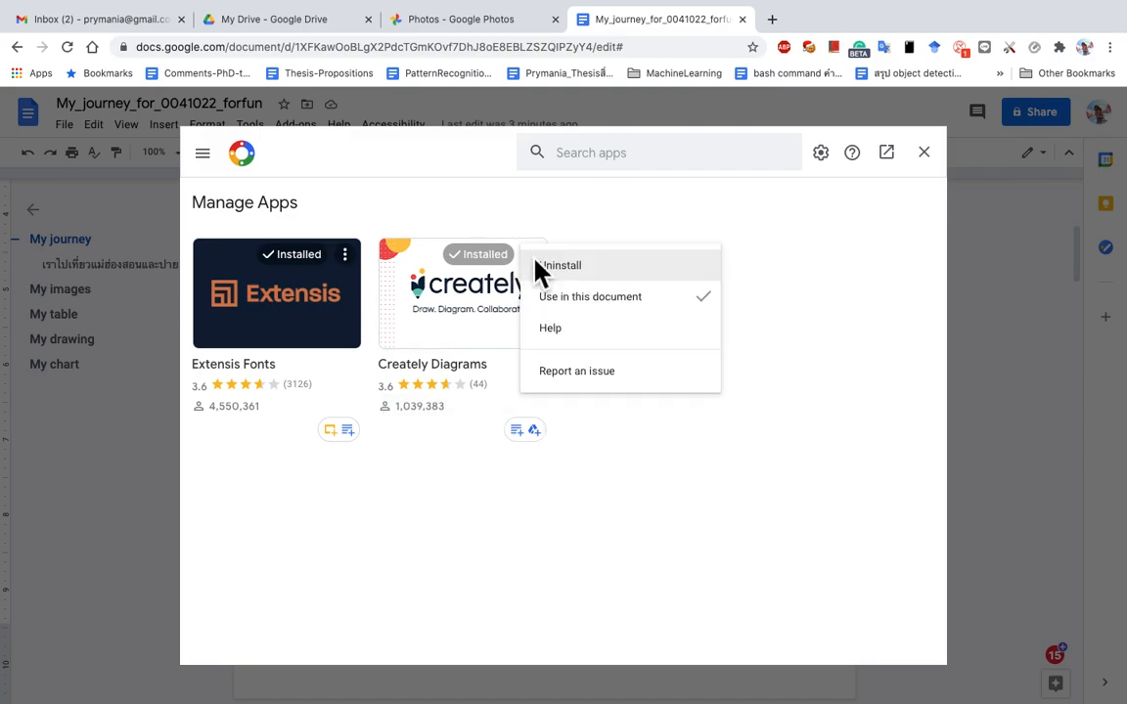
pyautogui.click(614, 273)
pyautogui.click(650, 483)
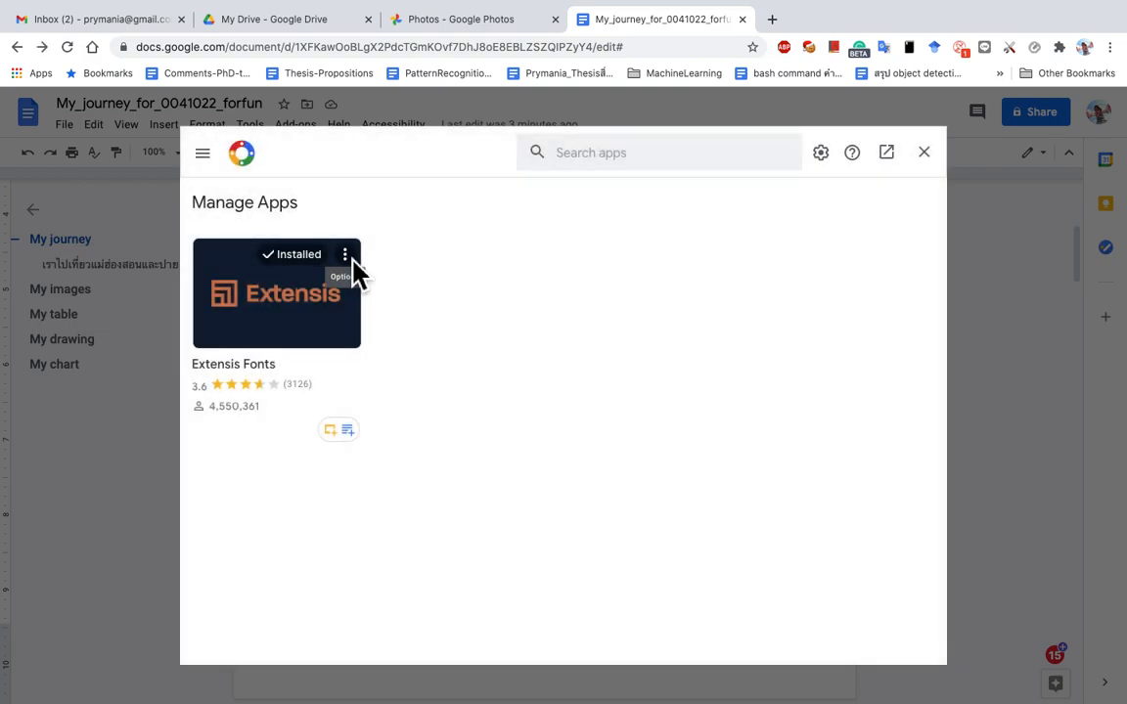
pyautogui.click(926, 155)
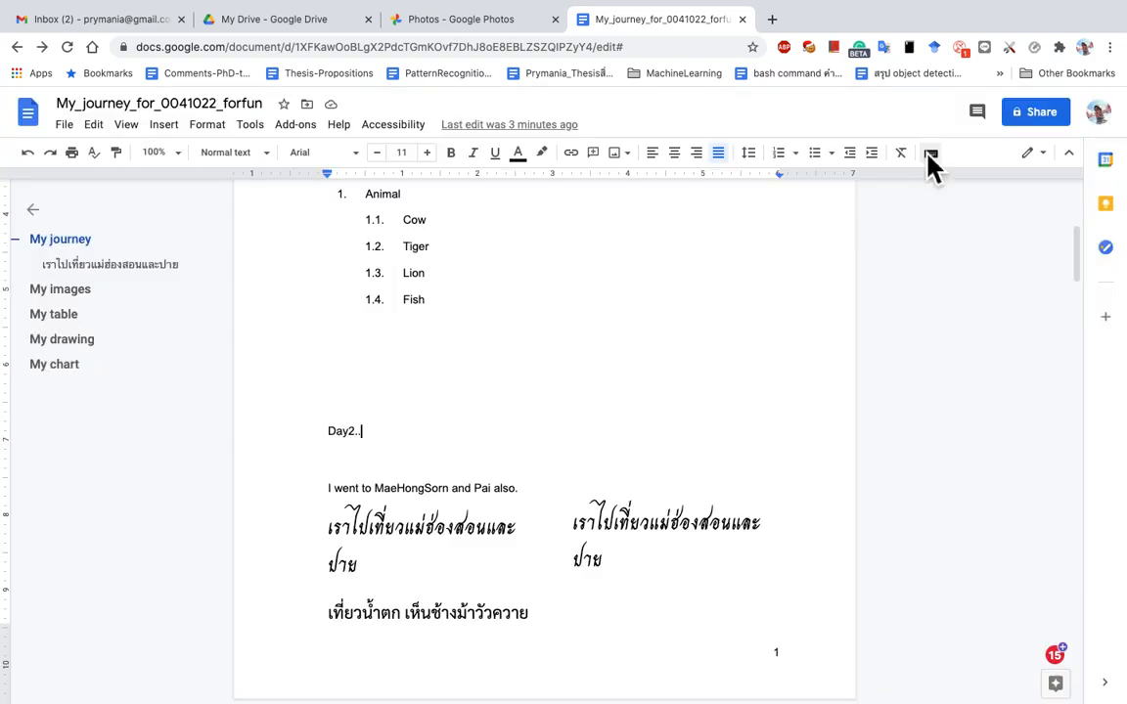
# Look through the Day2 part of the document and check the options for emailing the file
pyautogui.click(721, 314)
pyautogui.scroll(-3, 753, 410)
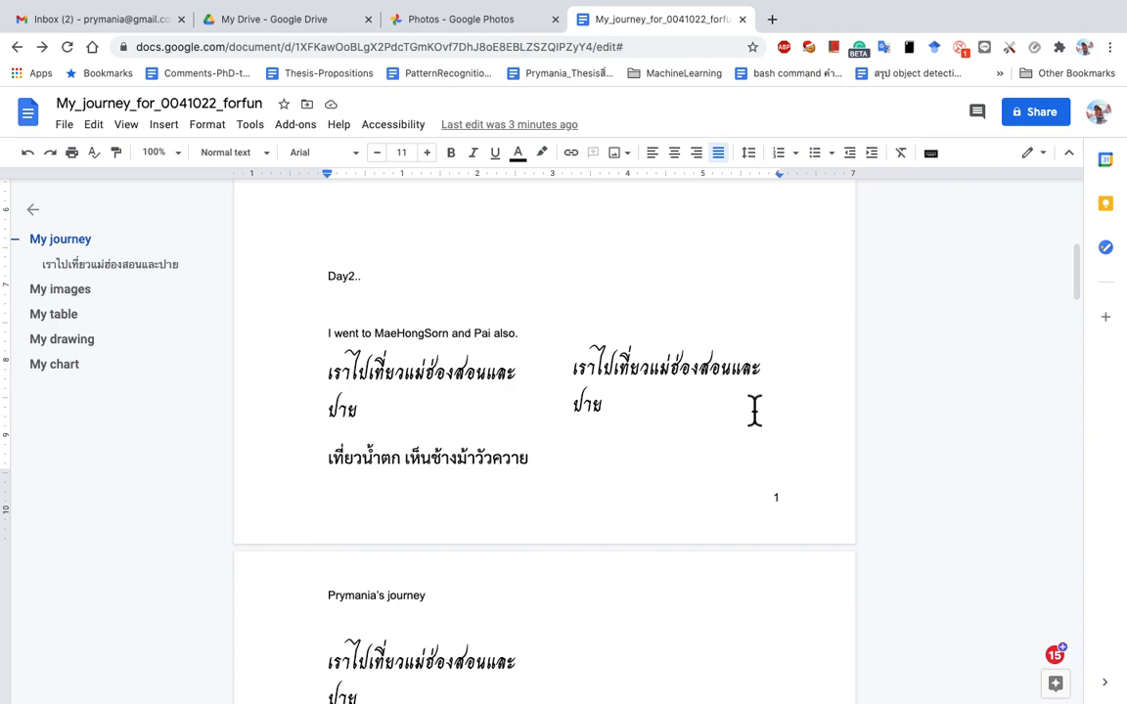
pyautogui.scroll(-3, 753, 410)
pyautogui.scroll(4, 753, 409)
pyautogui.scroll(-2, 753, 410)
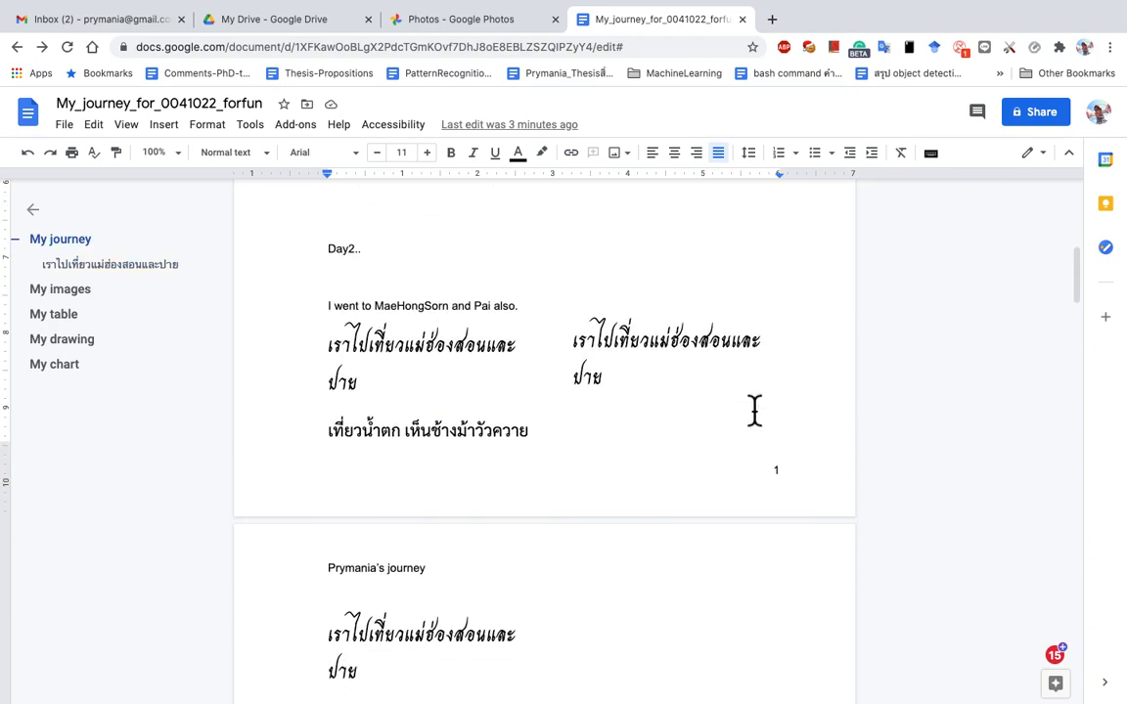
pyautogui.click(64, 124)
pyautogui.moveTo(115, 279)
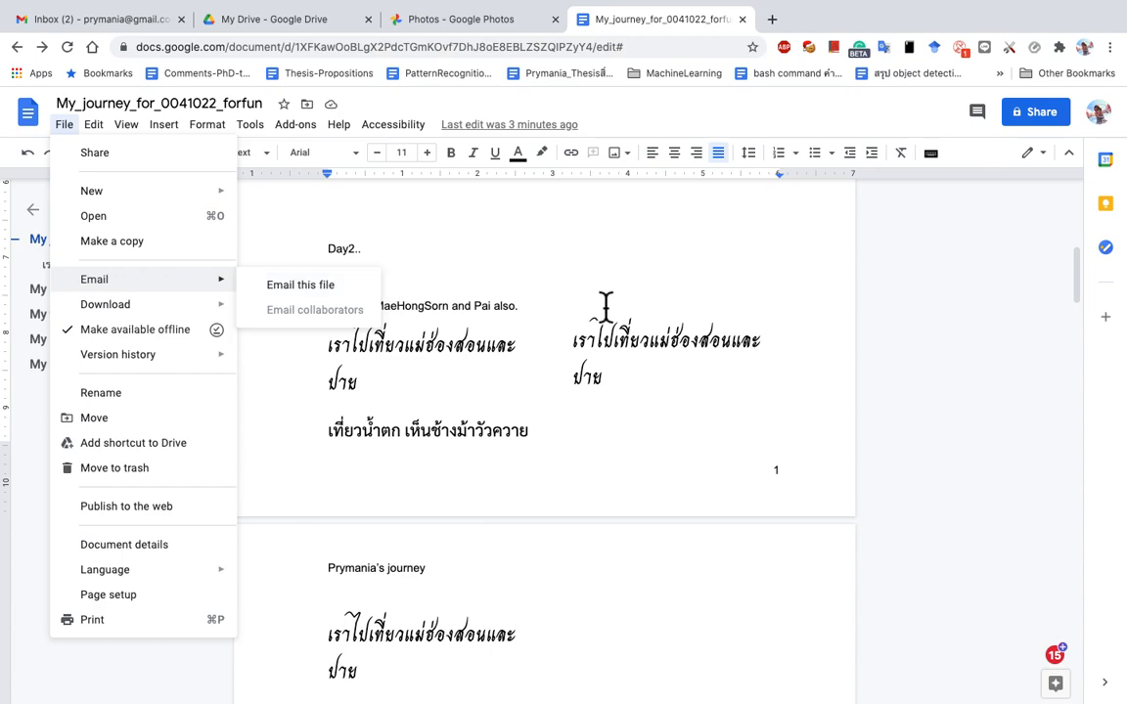
pyautogui.click(544, 277)
# Open the sharing settings of the journey document
pyautogui.click(1039, 124)
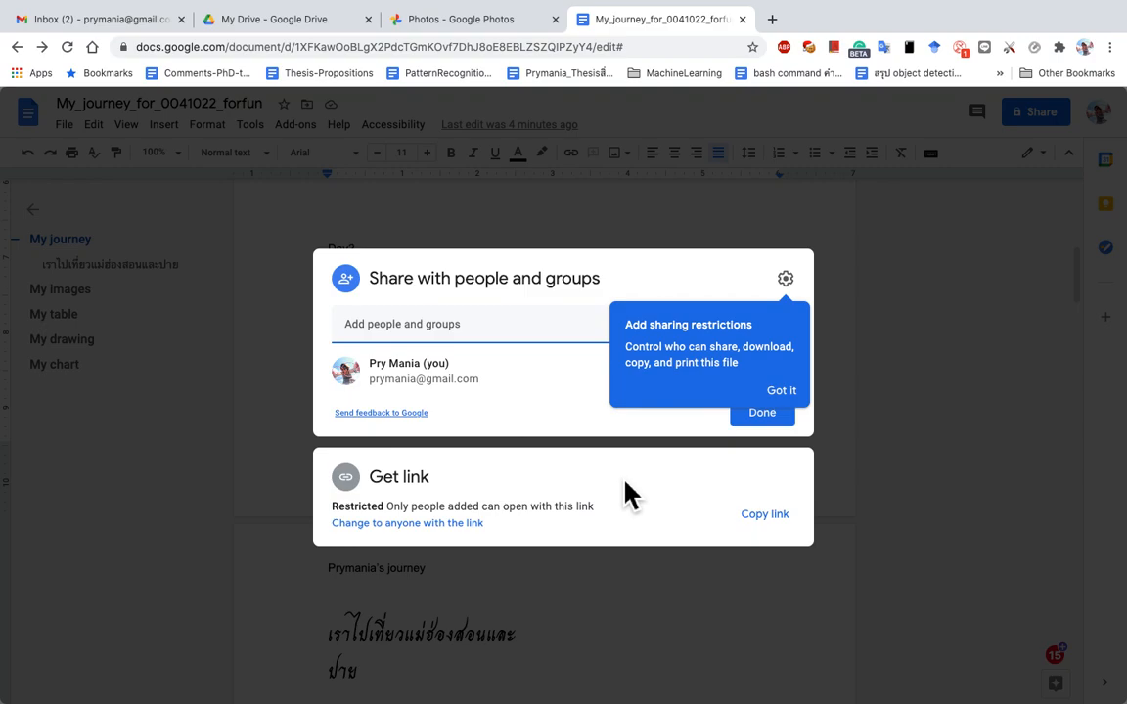
pyautogui.click(854, 211)
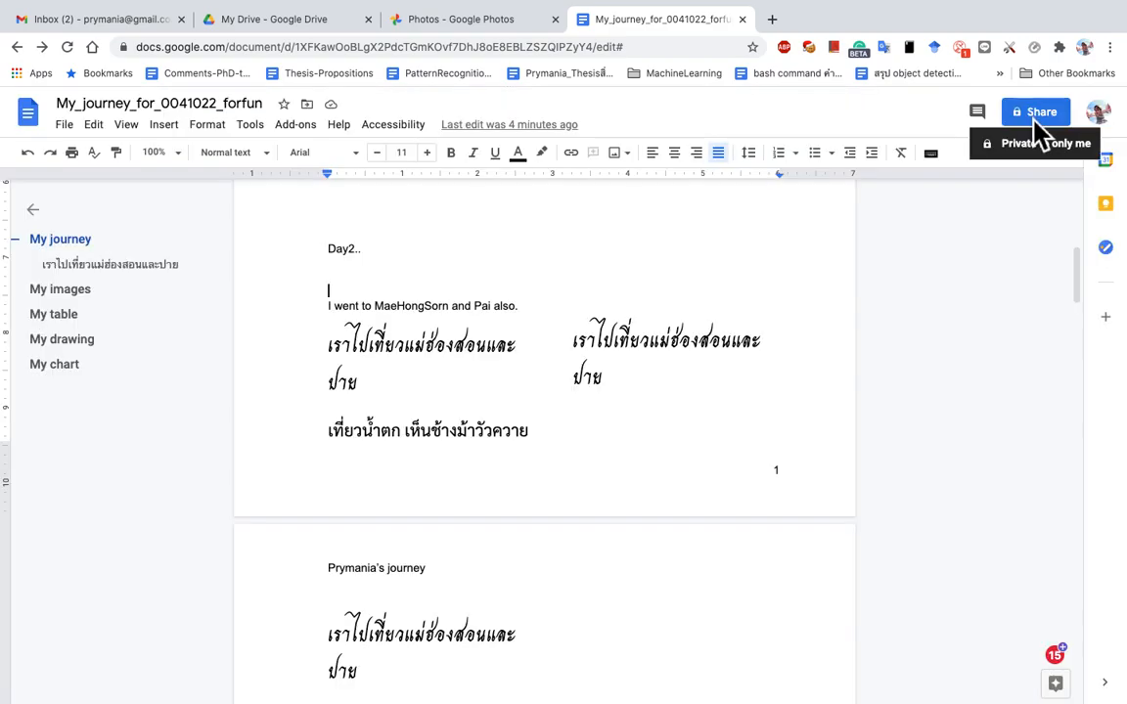
pyautogui.click(1037, 116)
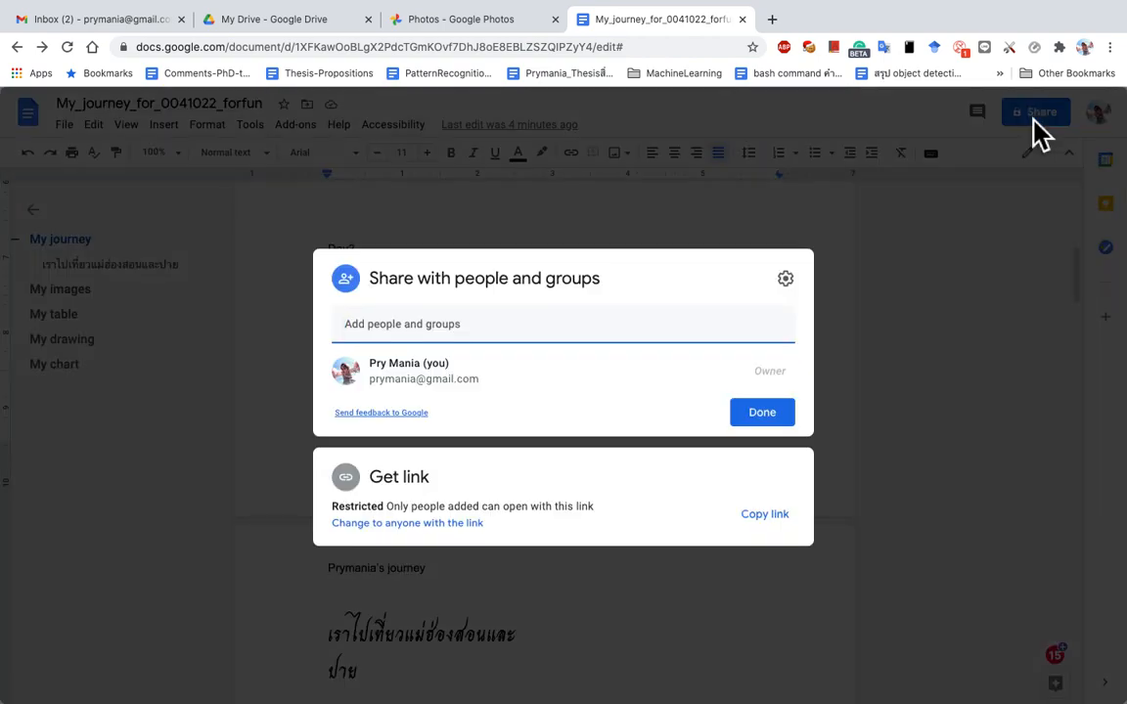
pyautogui.click(593, 331)
pyautogui.write('p')
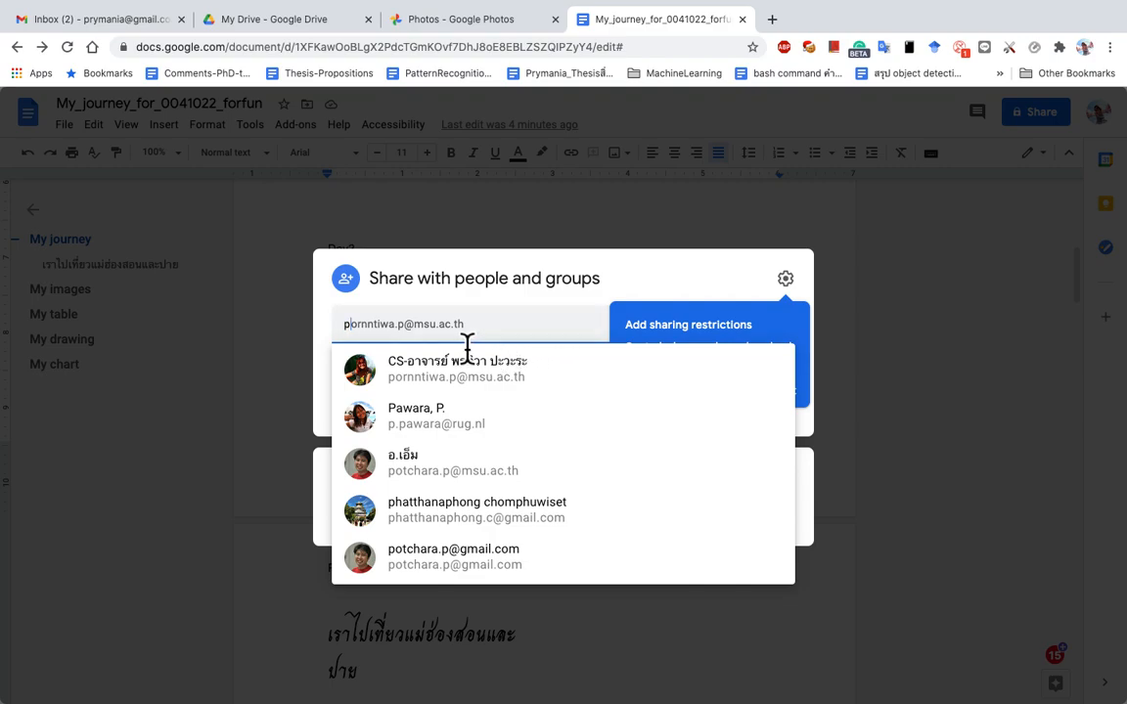
pyautogui.click(530, 390)
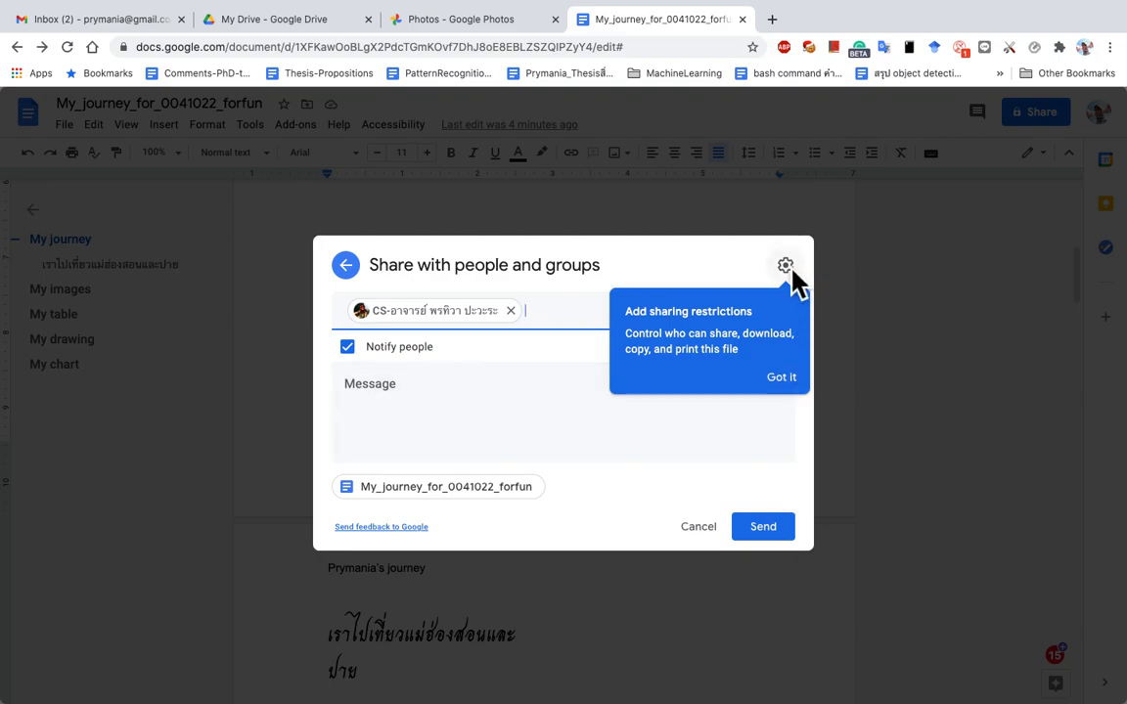
pyautogui.click(577, 423)
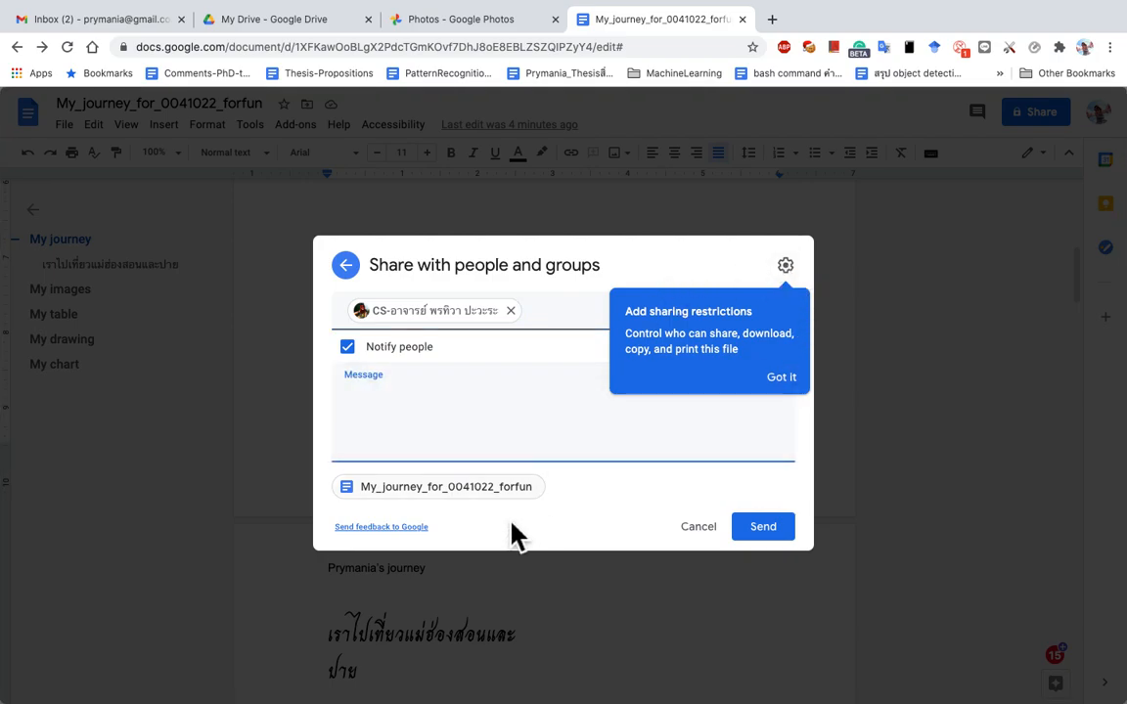
pyautogui.click(347, 267)
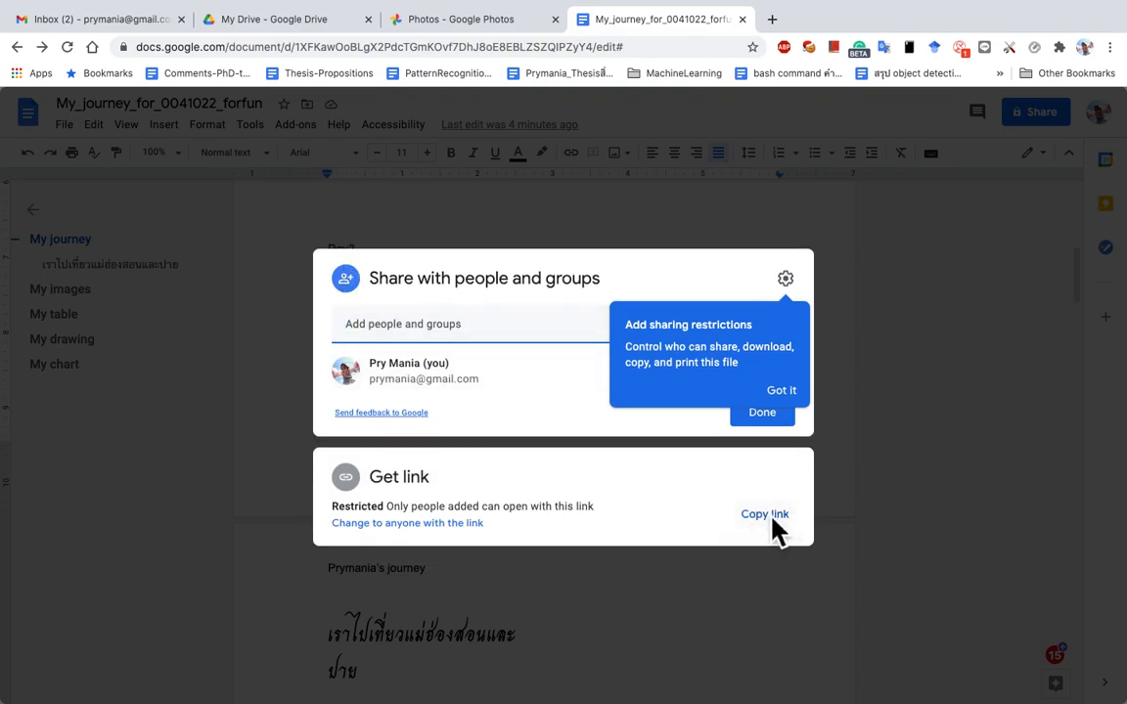
# Change the link access to anyone with the link and give them the Editor role
pyautogui.click(437, 525)
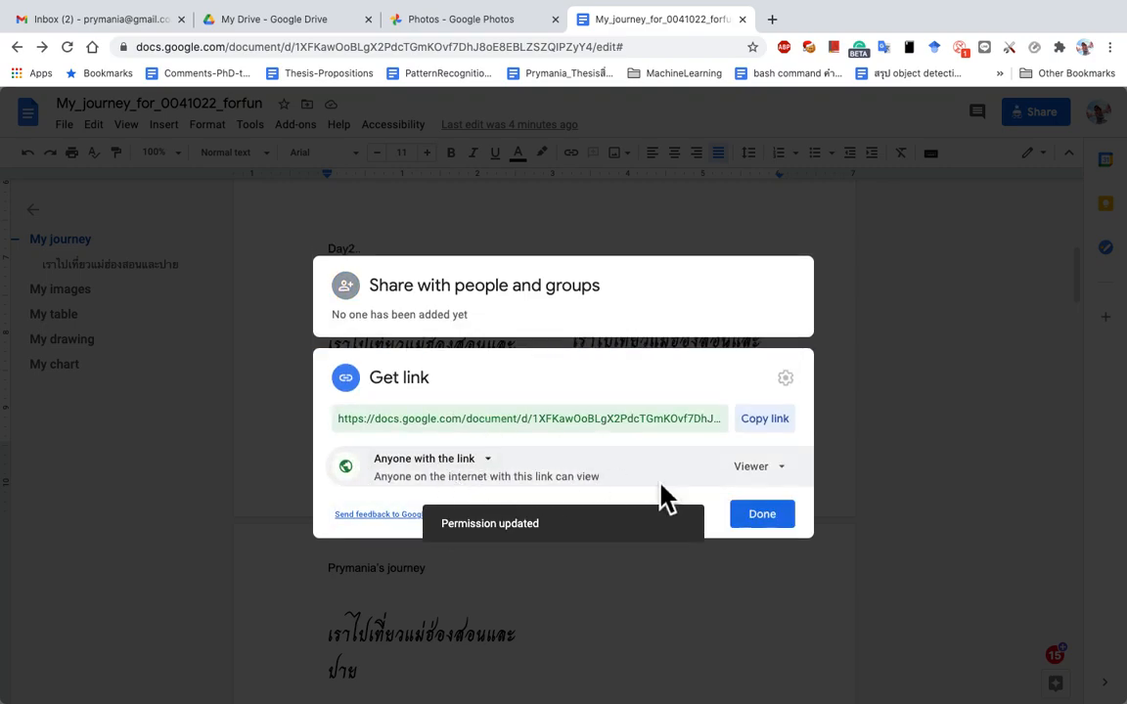
pyautogui.click(775, 473)
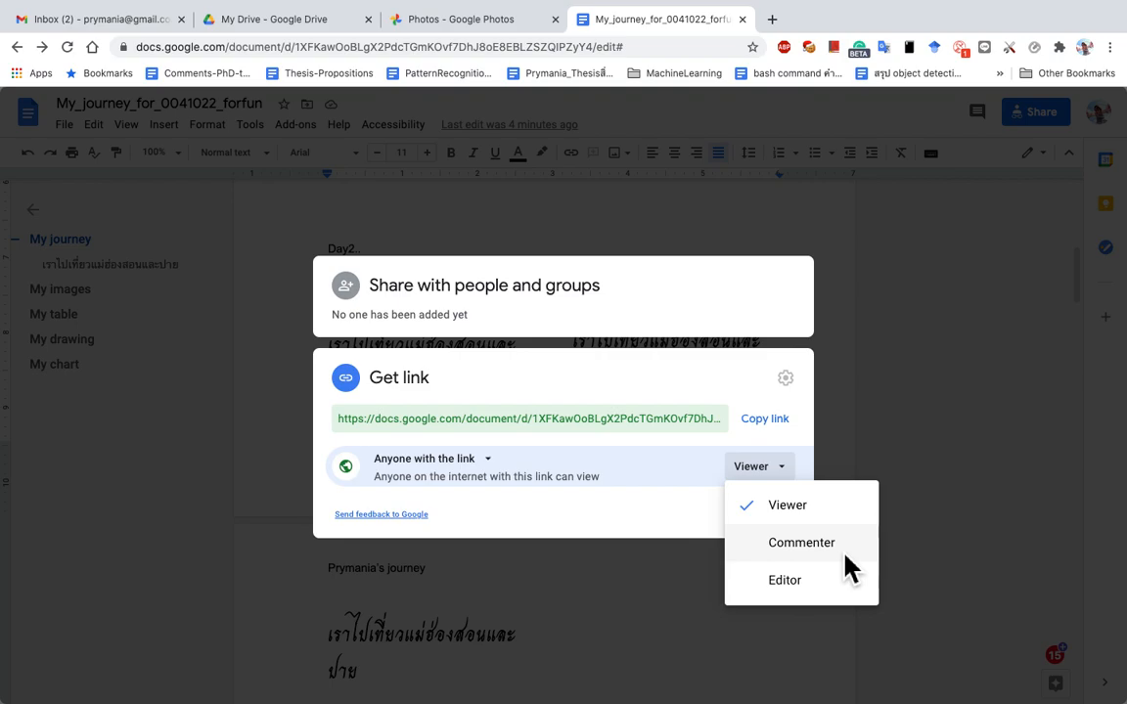
pyautogui.click(801, 591)
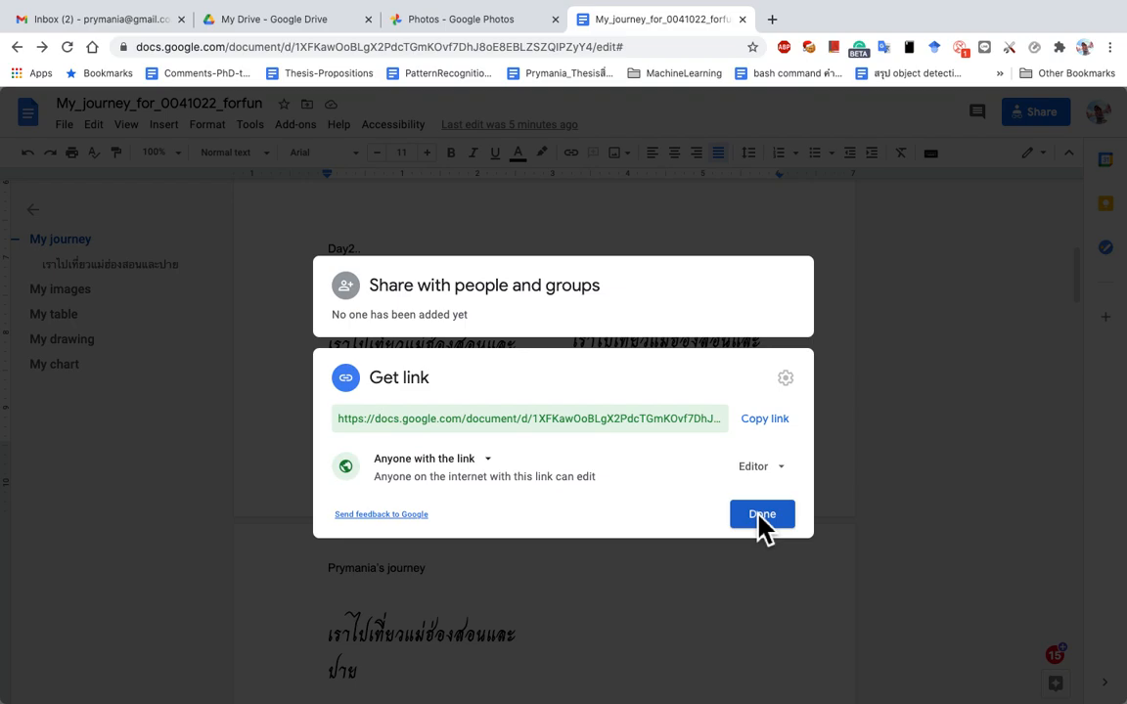
# Share the document with the colleague's university e-mail, add the message "Please check and edit file." and send the invitation
pyautogui.click(614, 331)
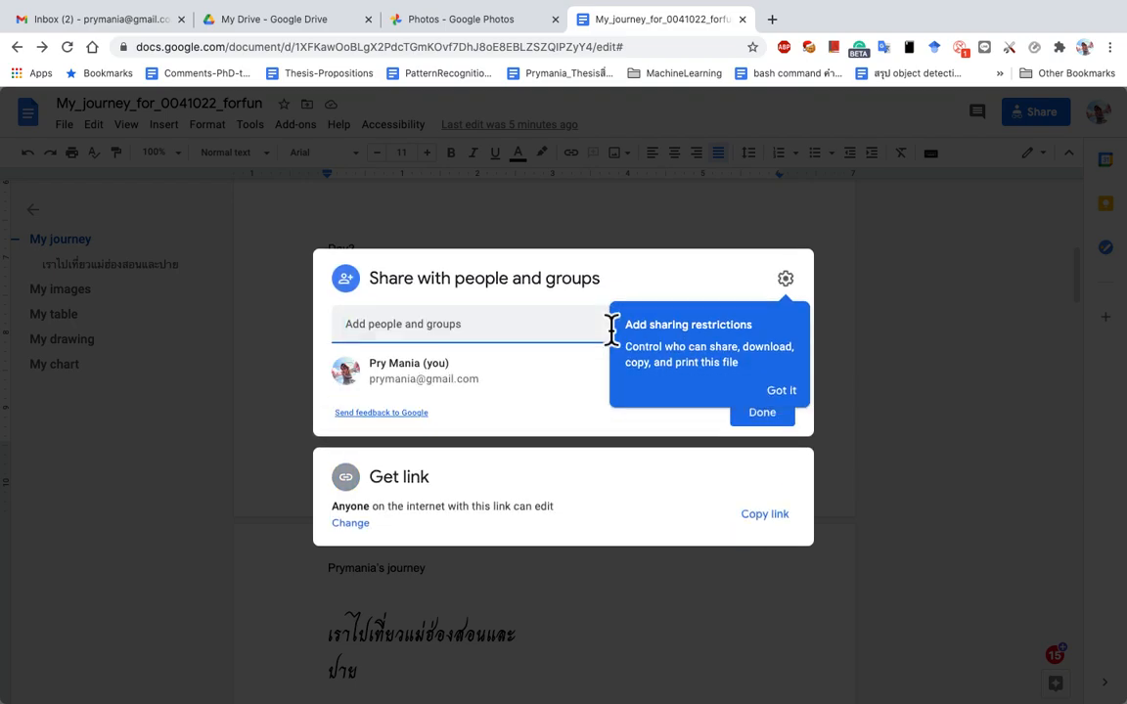
pyautogui.press('super+v')
pyautogui.click(483, 383)
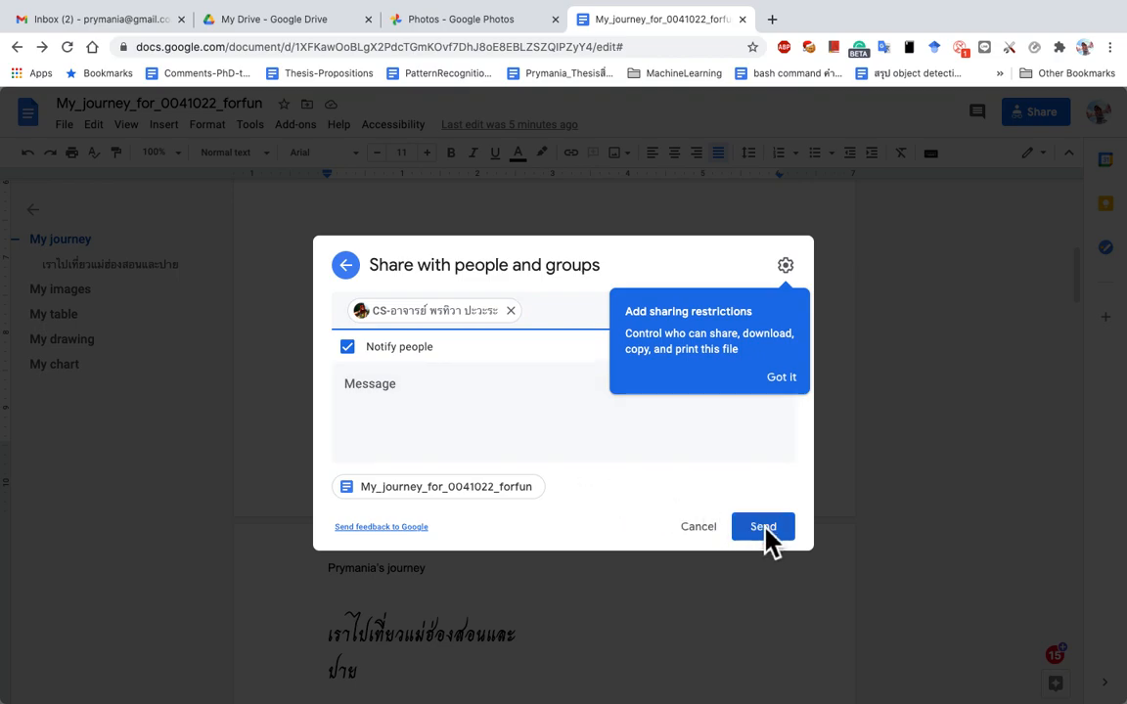
pyautogui.click(500, 402)
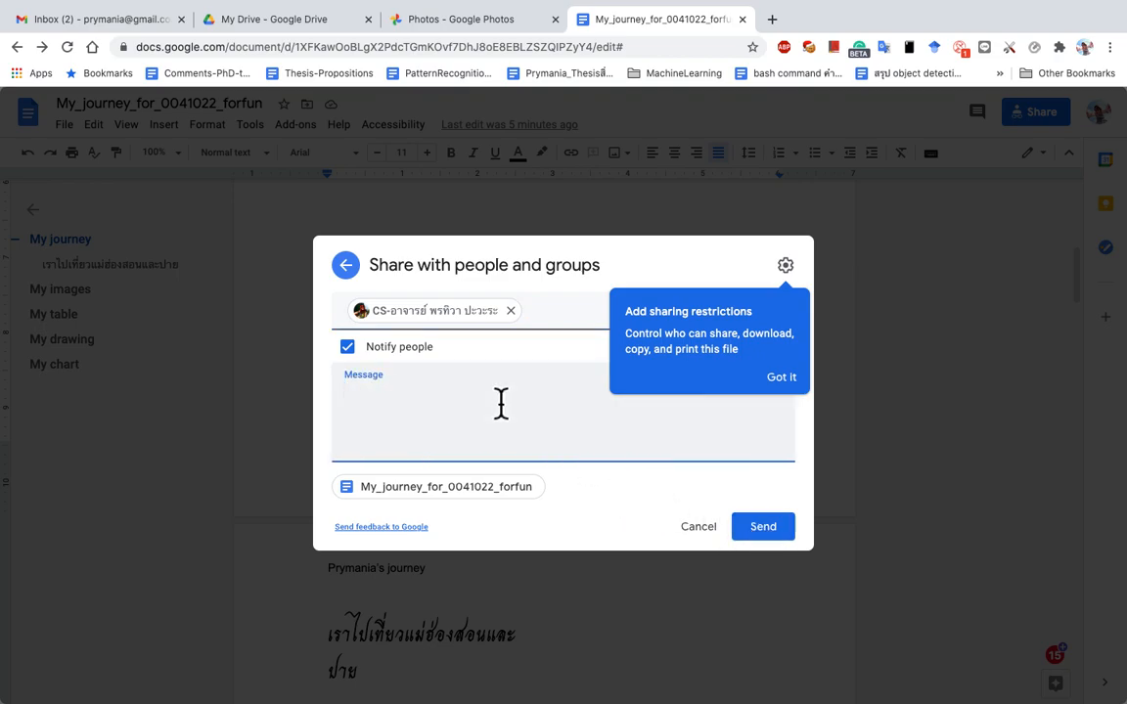
pyautogui.write('Plese')
pyautogui.write('ase ')
pyautogui.write('check')
pyautogui.write(' and e')
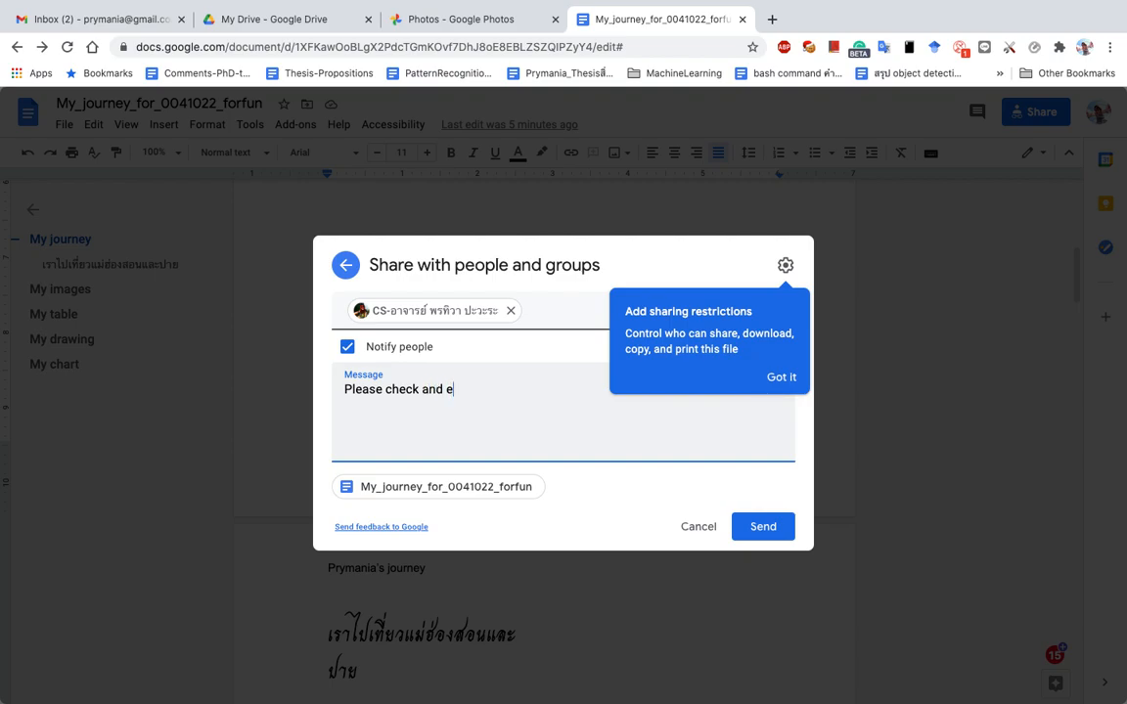
pyautogui.write('dit file.')
pyautogui.click(762, 536)
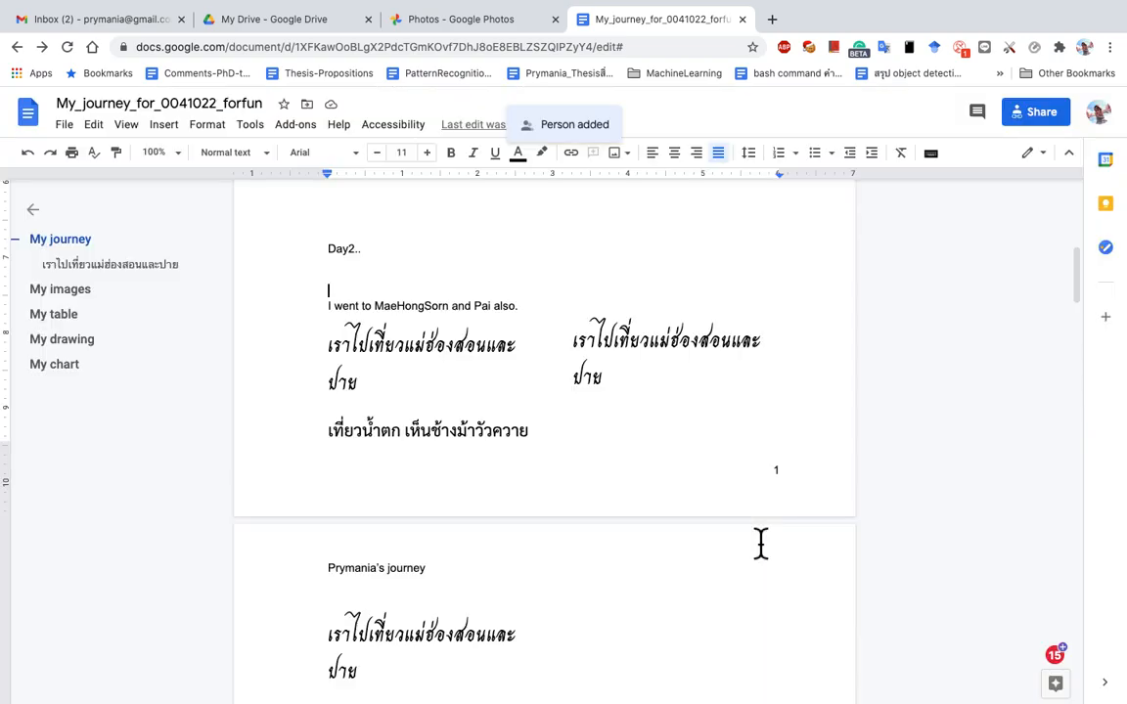
# Switch to Gmail and open the inbox of the invited university account
pyautogui.click(611, 376)
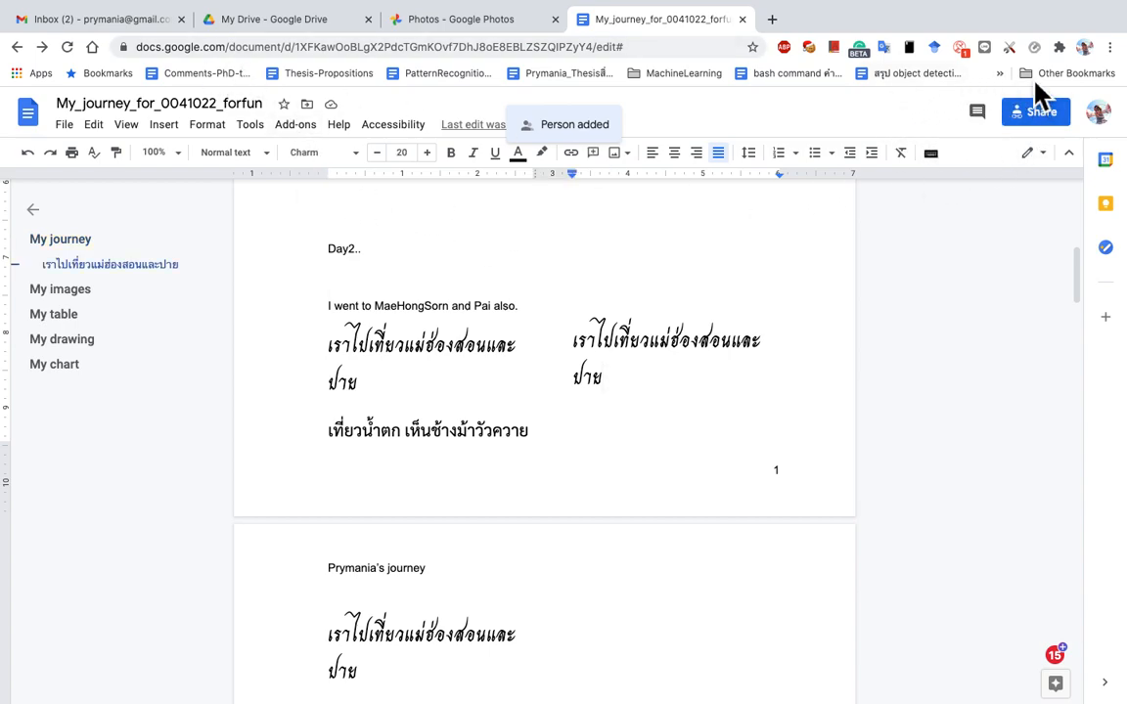
pyautogui.click(93, 19)
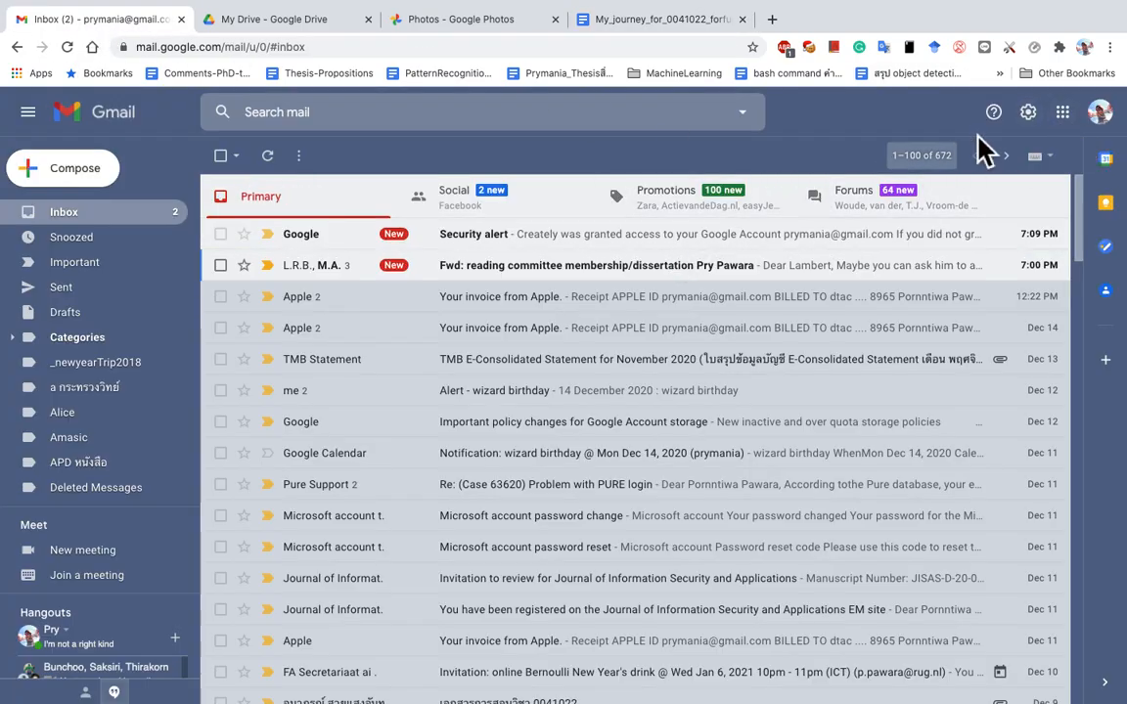
pyautogui.click(1099, 114)
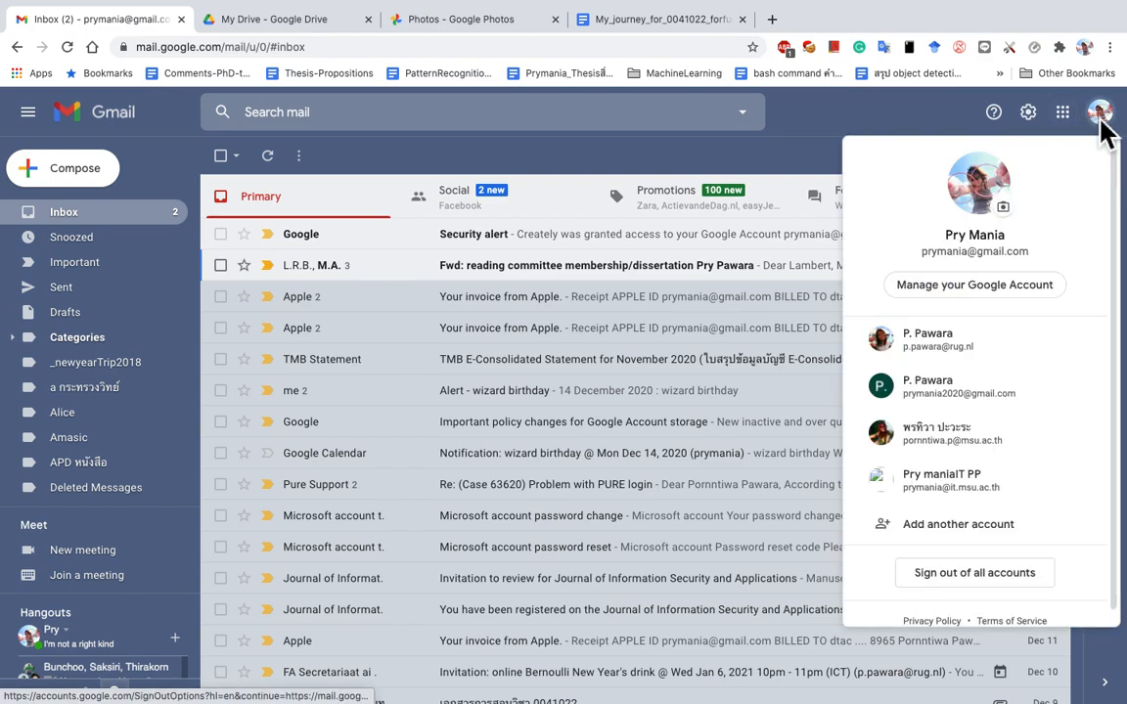
pyautogui.click(960, 446)
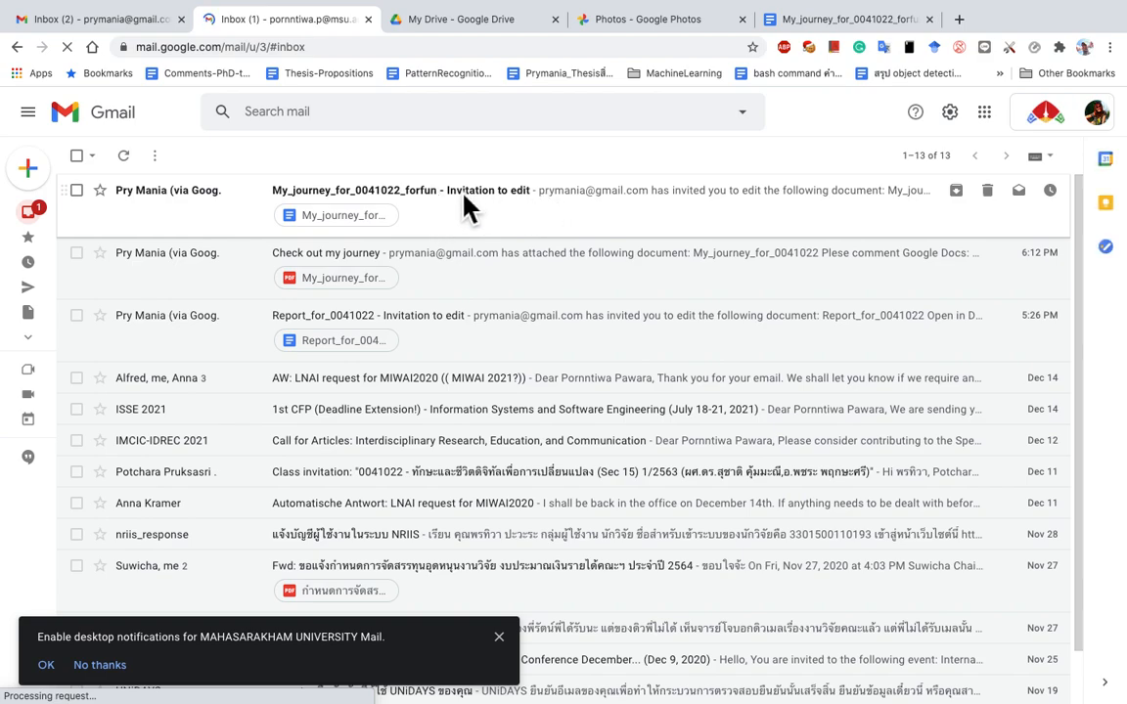
# Open the "My_journey_for_0041022_forfun - Invitation to edit" e-mail and read its message
pyautogui.click(464, 195)
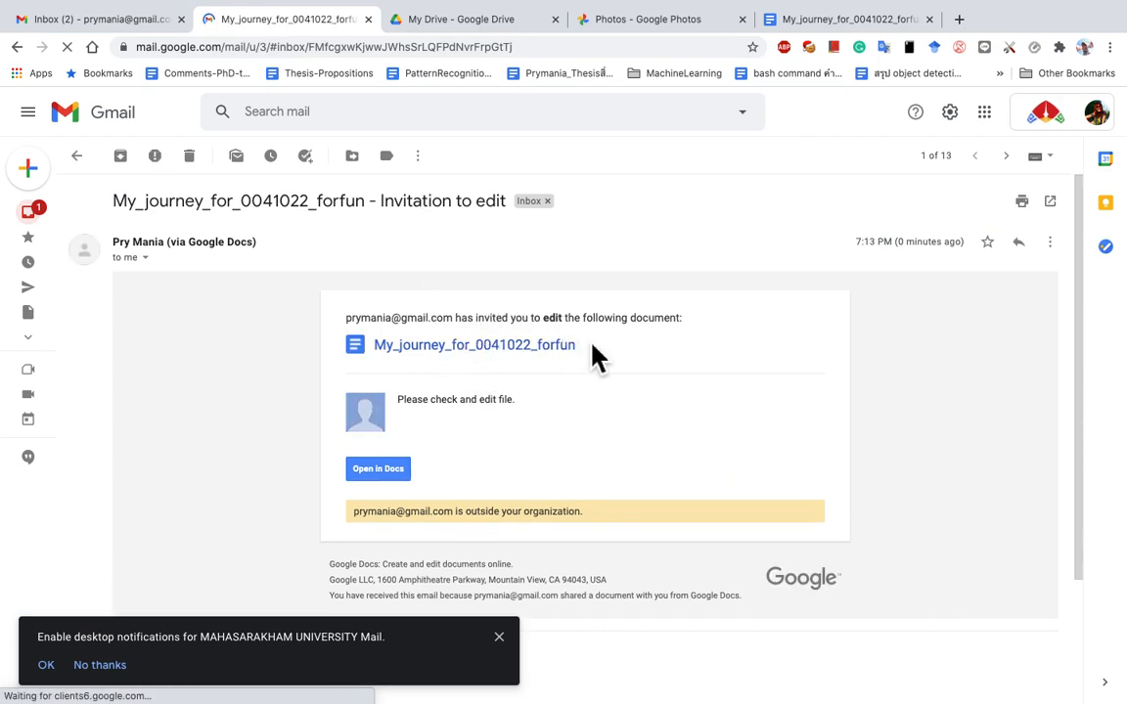
pyautogui.scroll(-1, 631, 372)
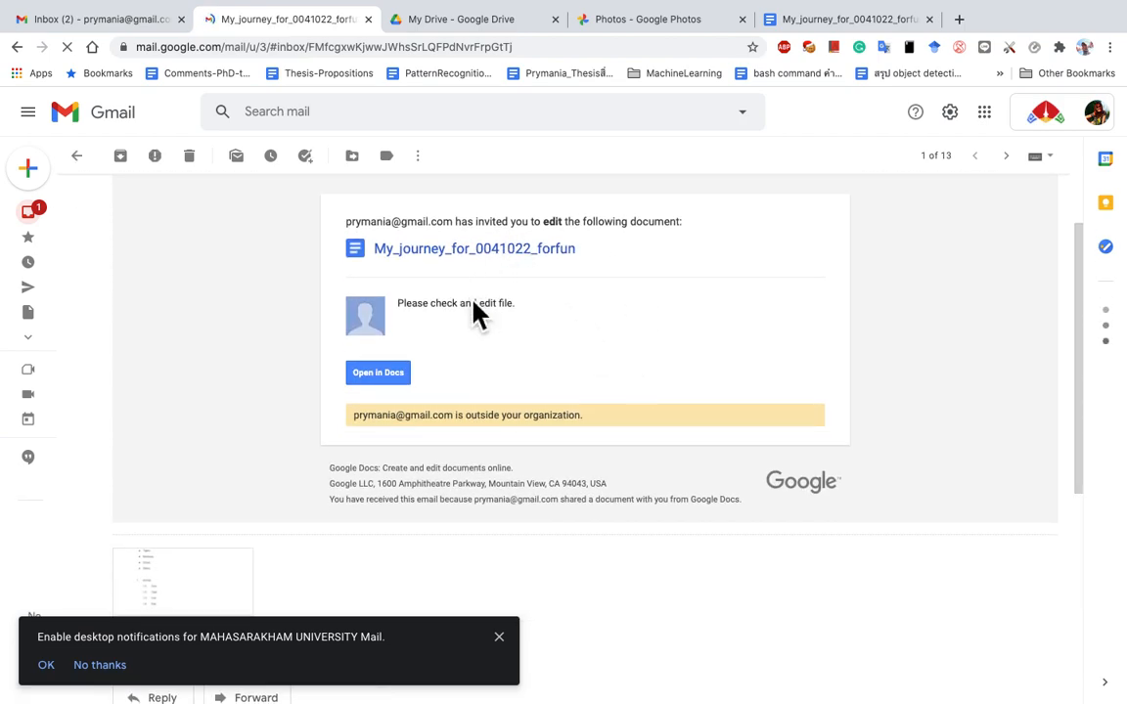
pyautogui.scroll(1, 566, 288)
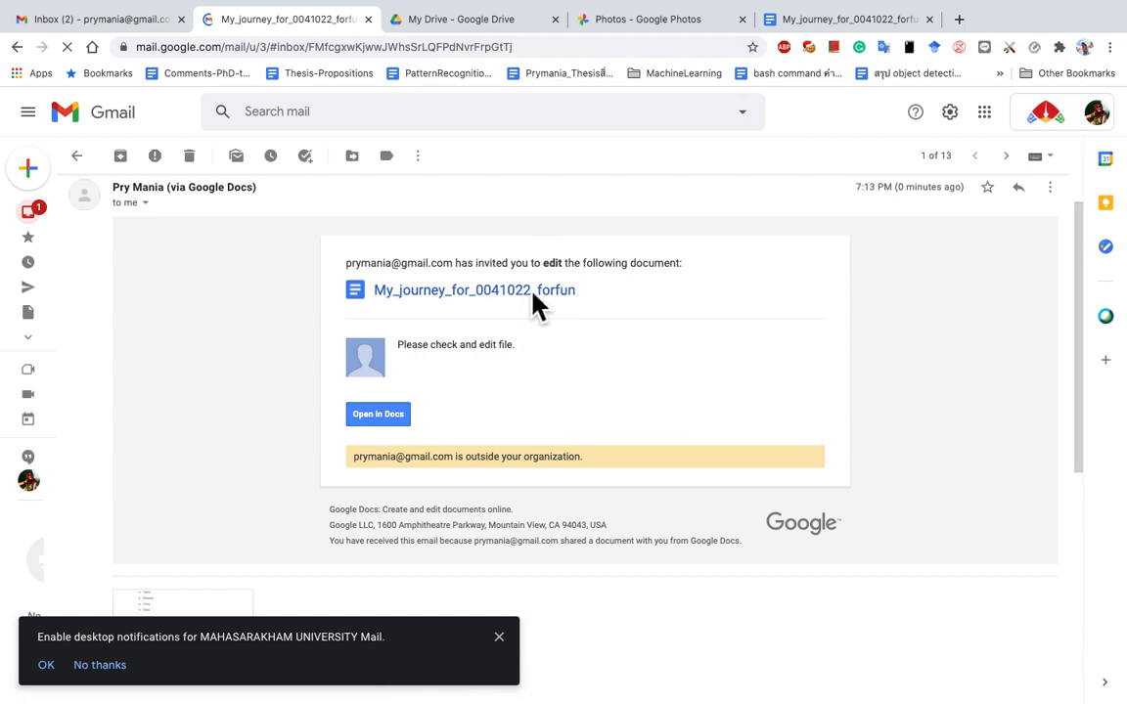
# Open My_journey_for_0041022_forfun from the invitation e-mail and switch the document to the invited university account
pyautogui.click(533, 289)
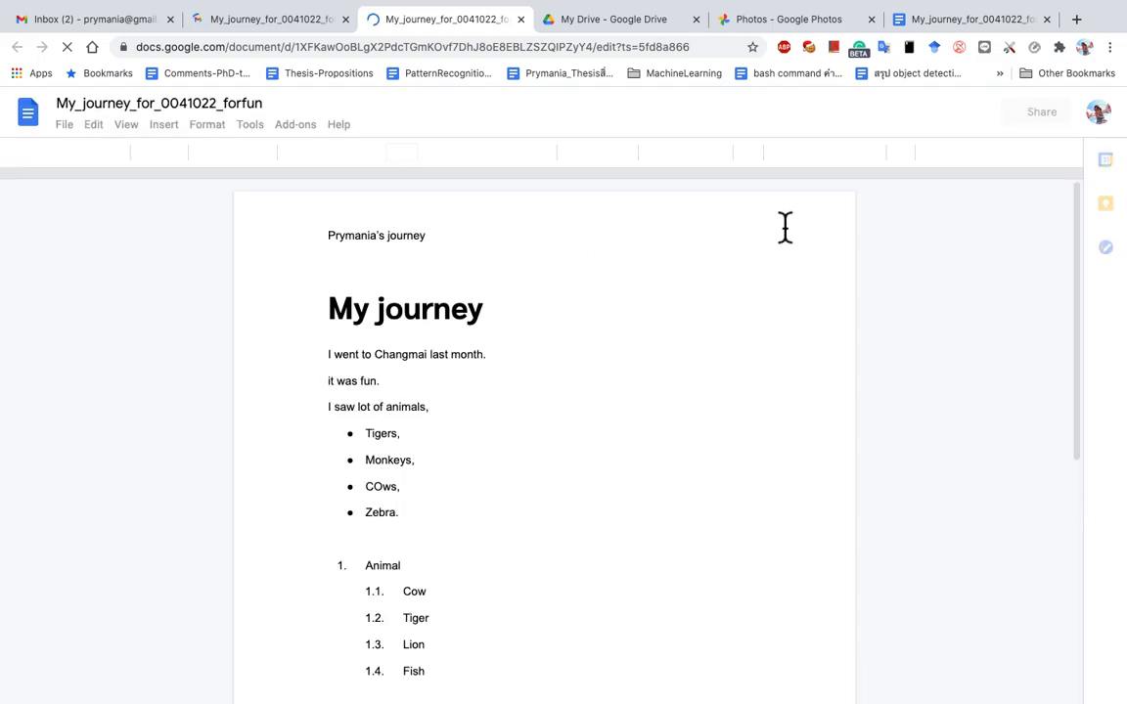
pyautogui.click(1102, 120)
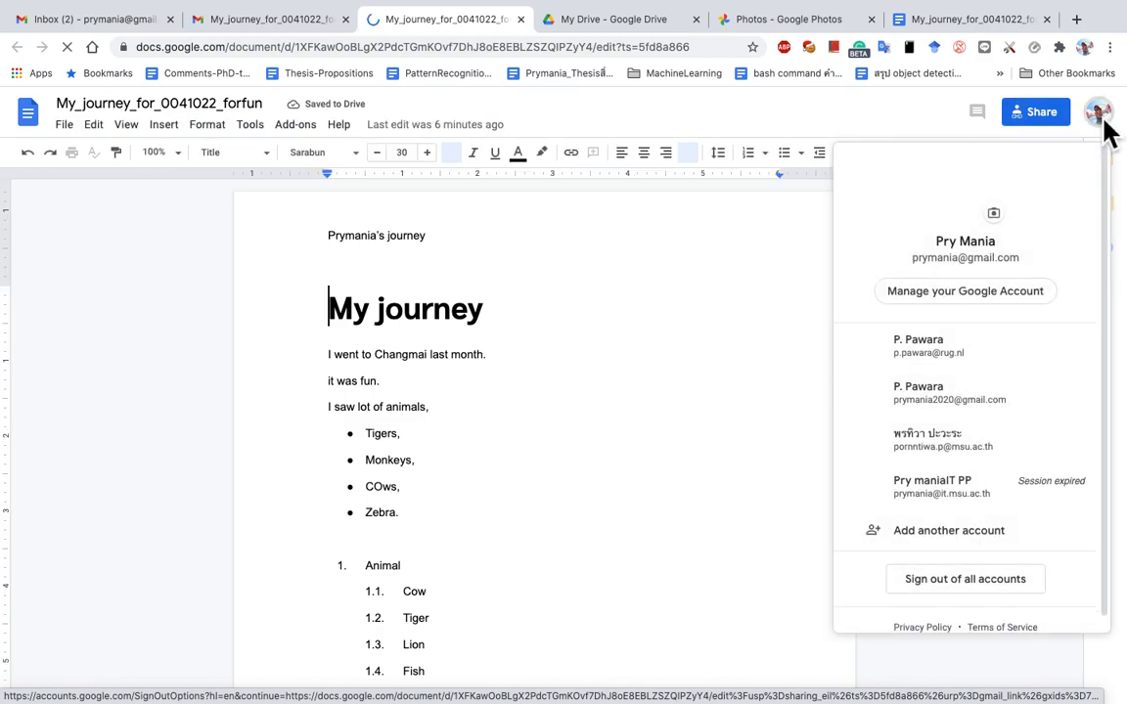
pyautogui.click(968, 451)
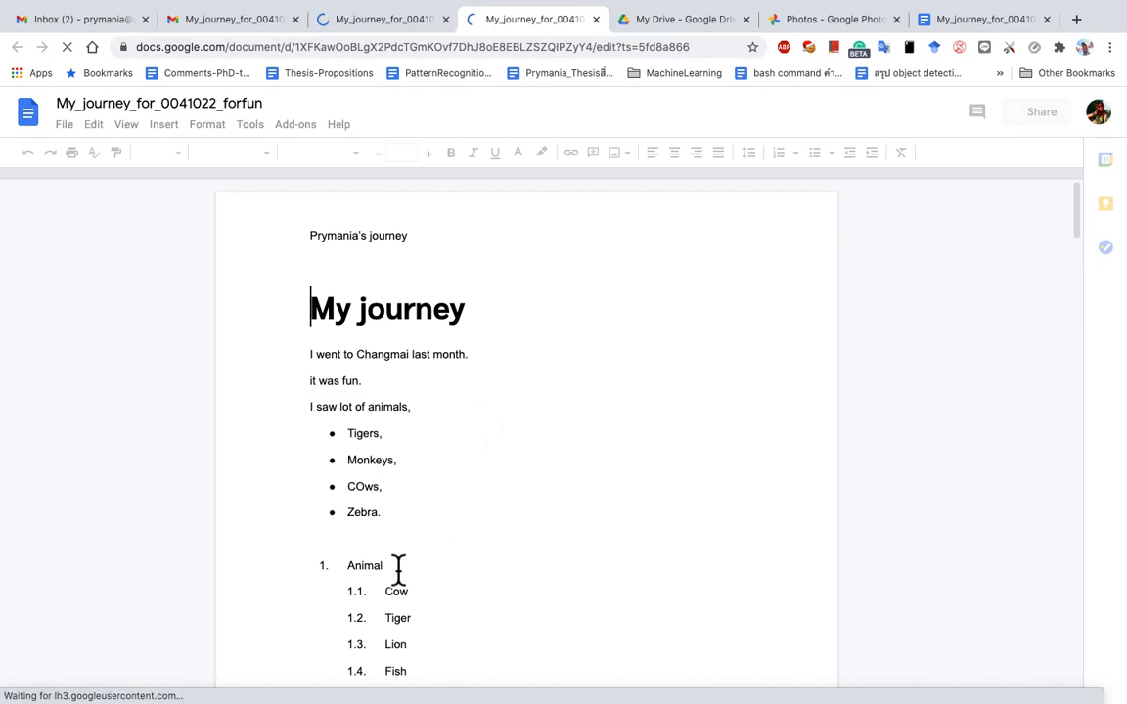
# Add the line "I spent lot of money." between the bulleted animal list and the numbered Animal list, followed by a line break
pyautogui.scroll(-2, 450, 528)
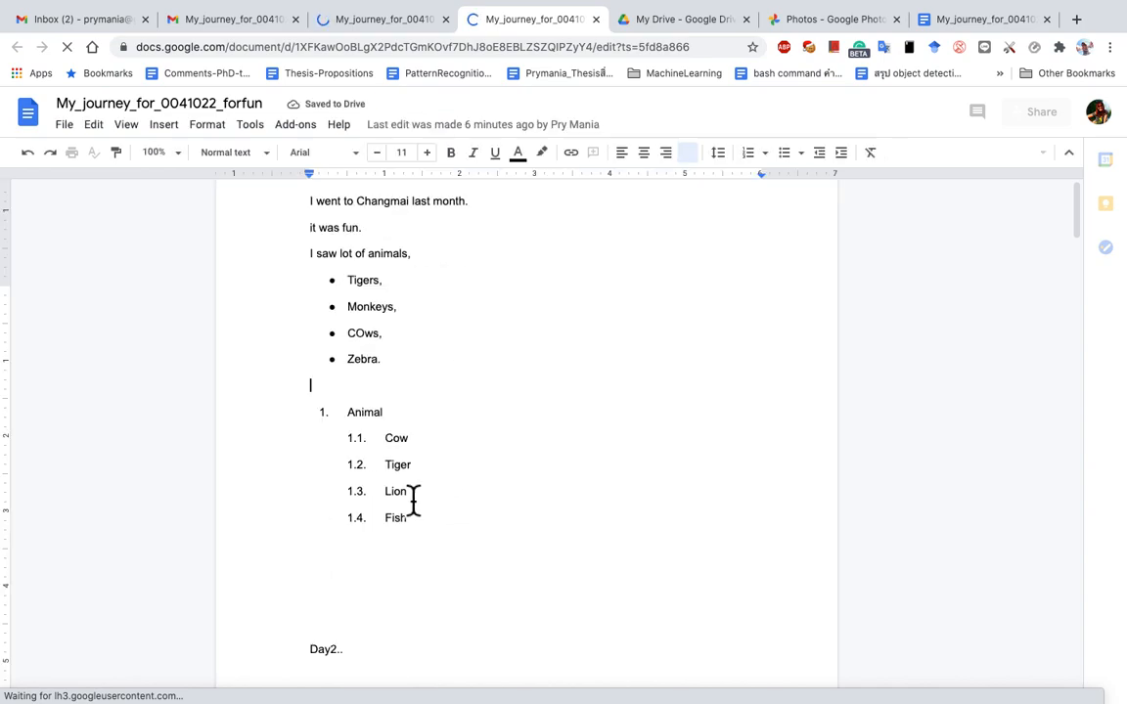
pyautogui.scroll(2, 414, 491)
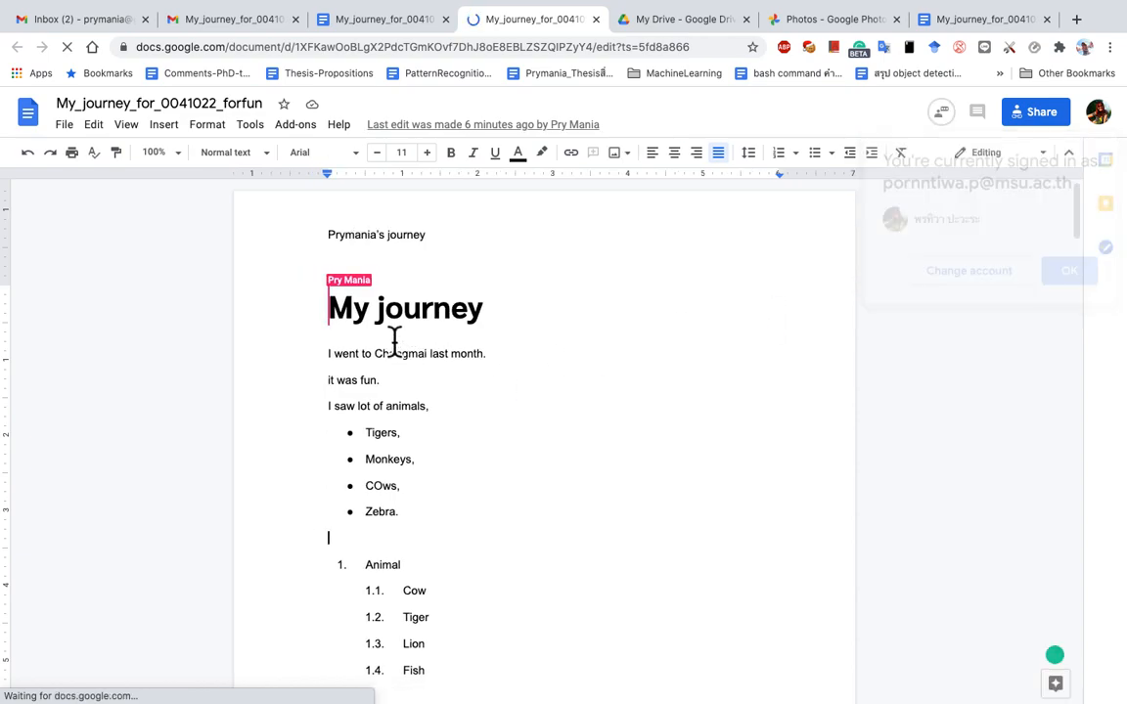
pyautogui.click(386, 308)
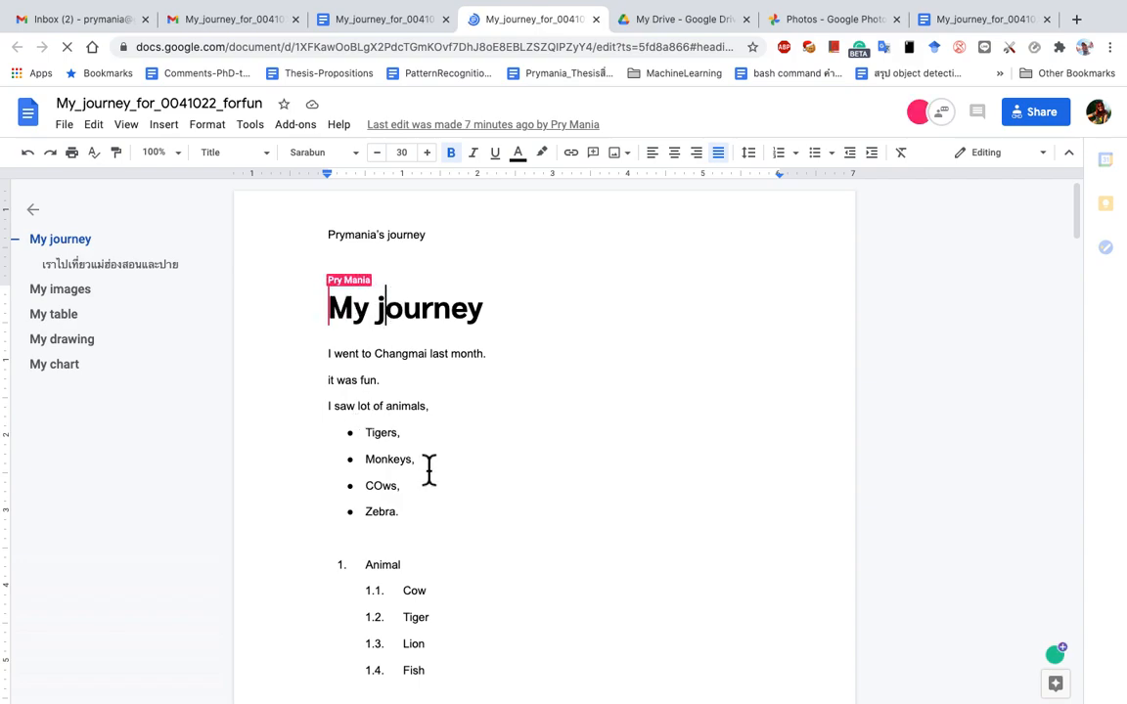
pyautogui.click(403, 541)
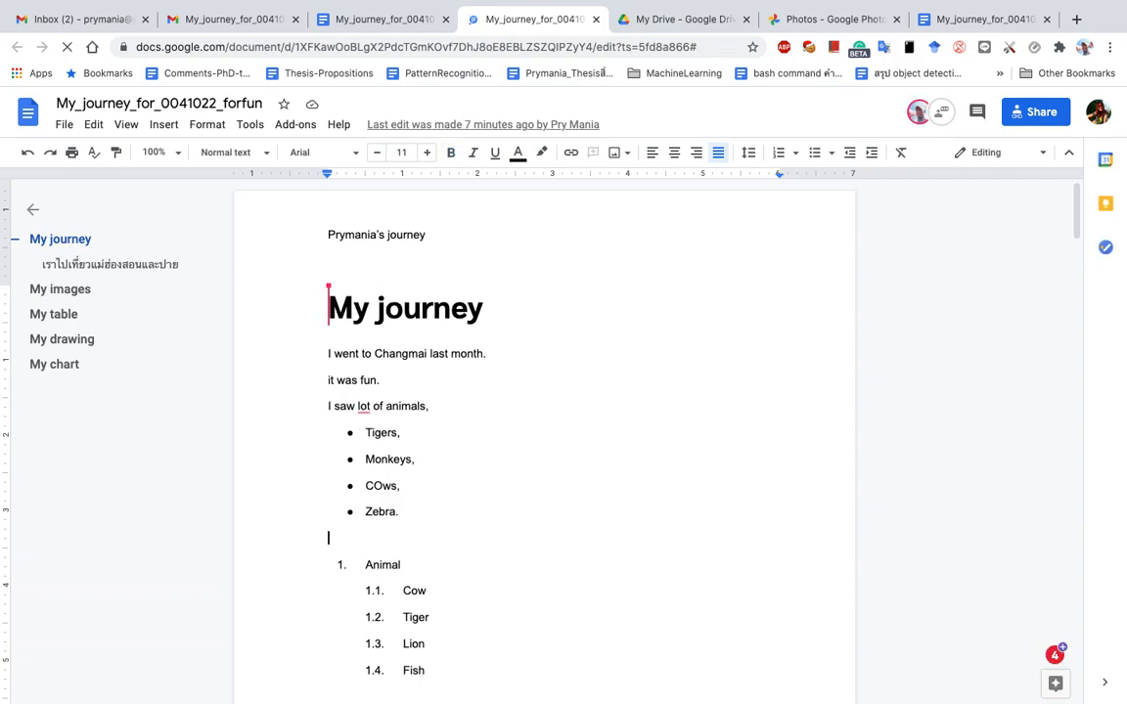
pyautogui.press('Return')
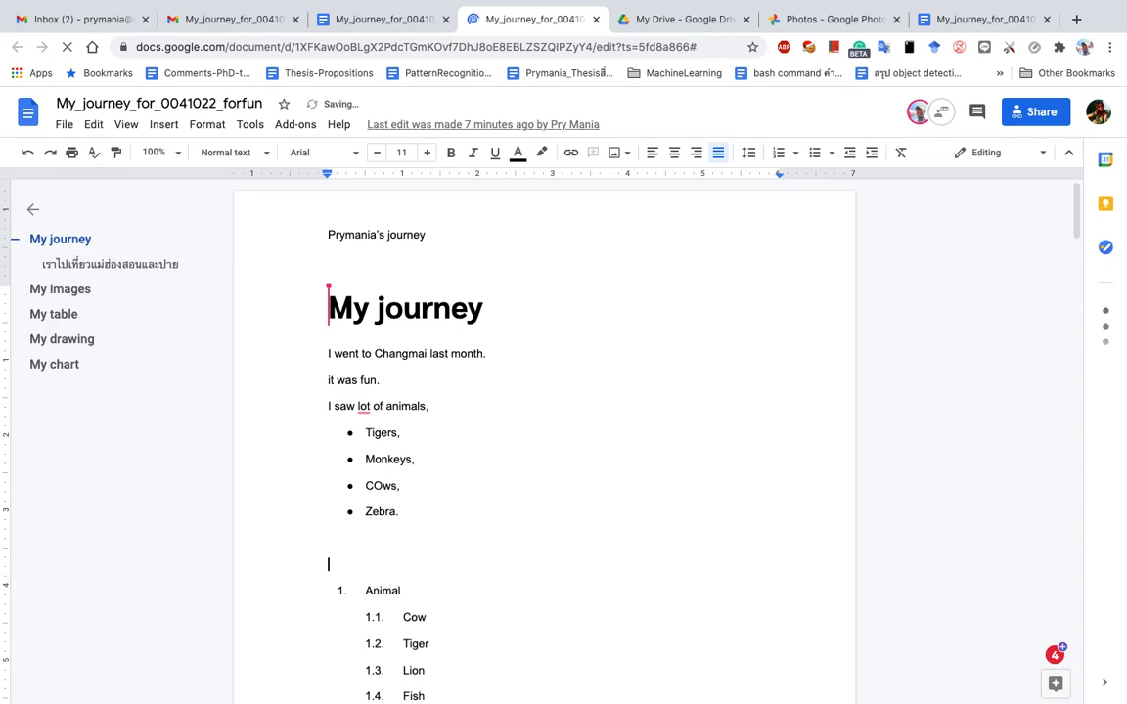
pyautogui.write('I spent lost')
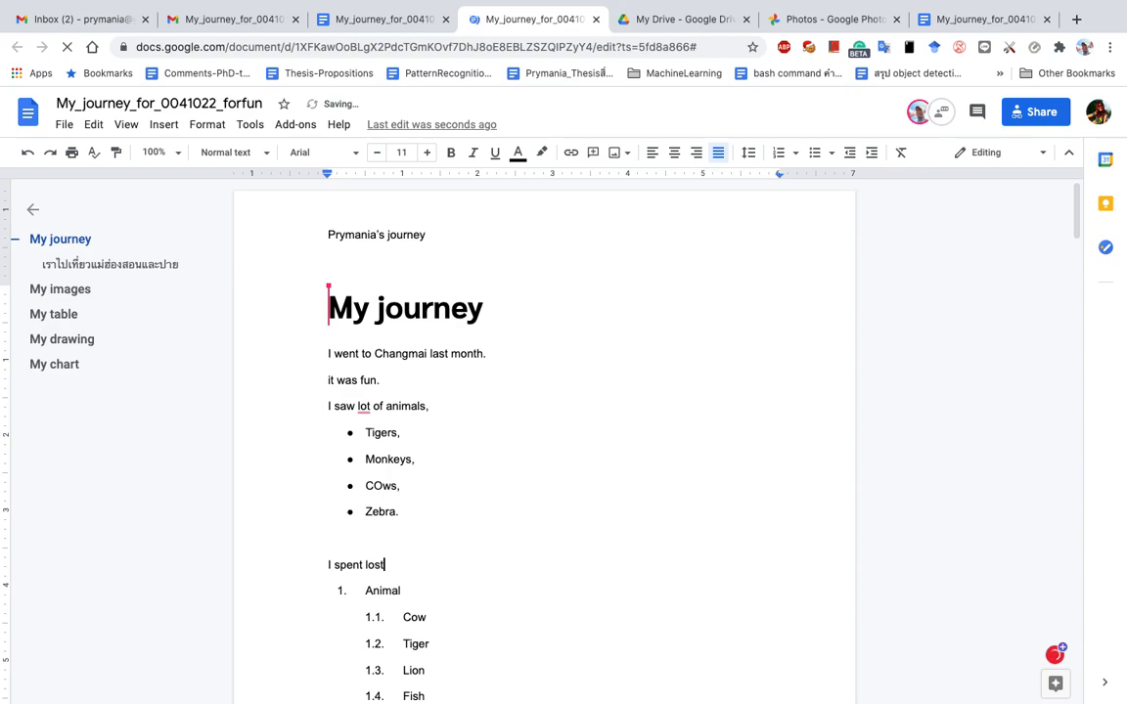
pyautogui.press('BackSpace')
pyautogui.press('BackSpace')
pyautogui.write('t of monk')
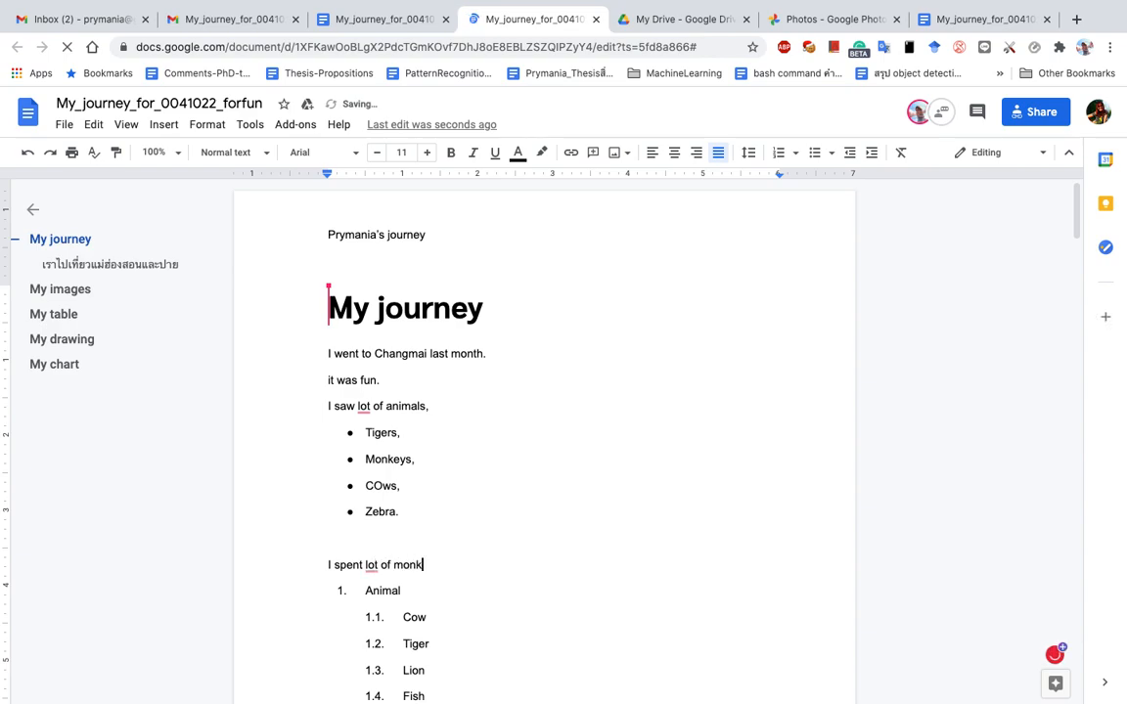
pyautogui.press('BackSpace')
pyautogui.write('ey.')
pyautogui.press('Return')
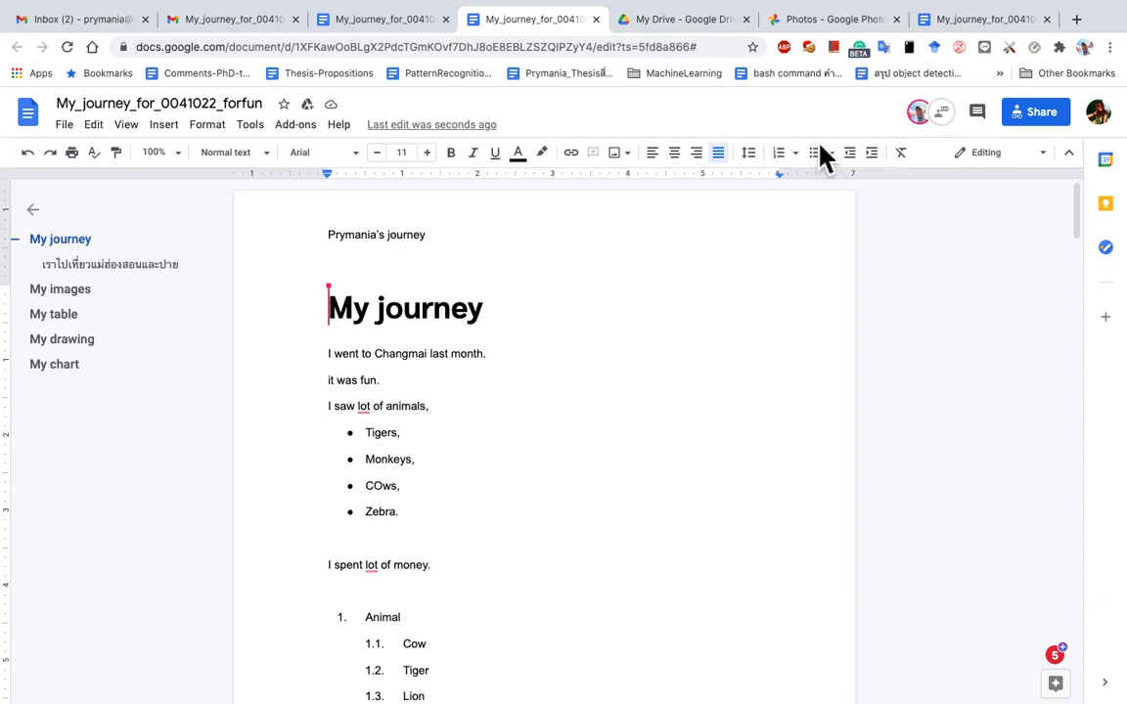
# Check the new "I spent lot of money." line in the owner's copy, then compare the collaborators' cursor positions in the invited account's copy
pyautogui.click(973, 22)
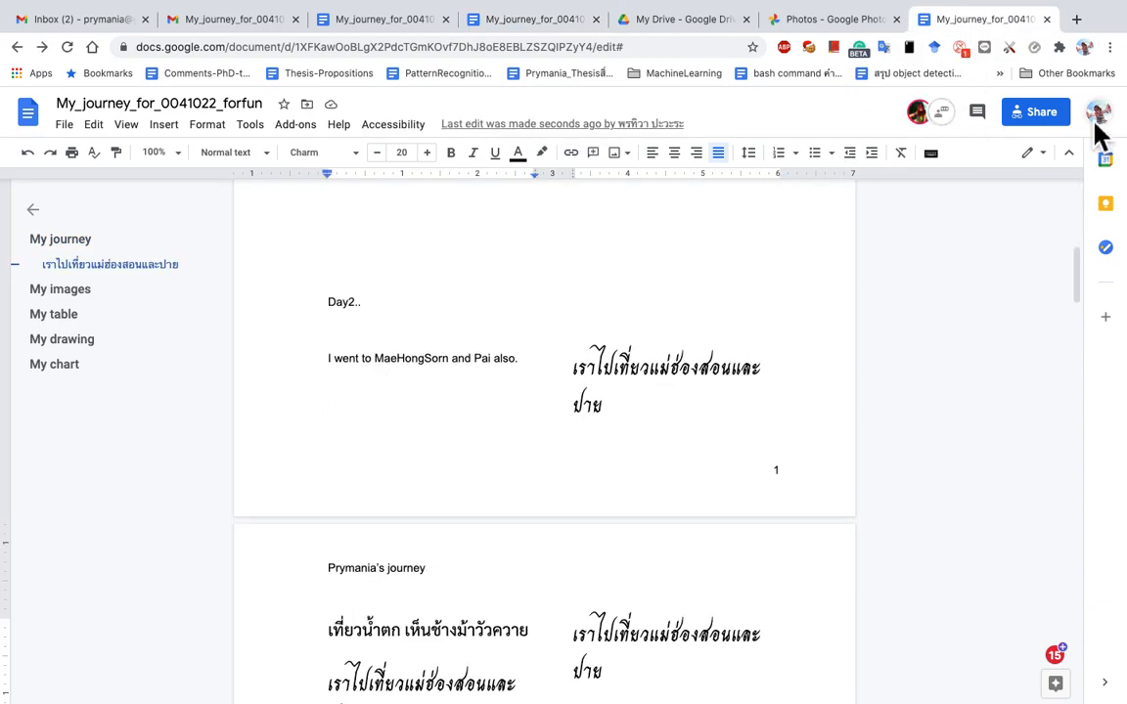
pyautogui.click(939, 116)
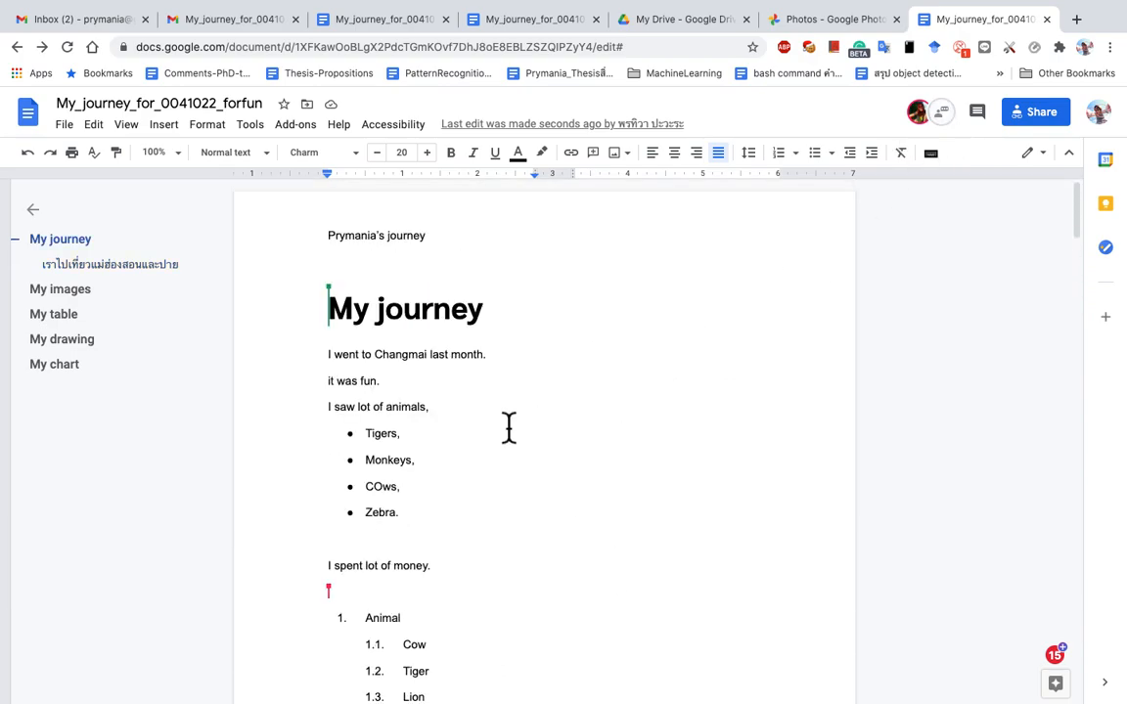
pyautogui.click(402, 461)
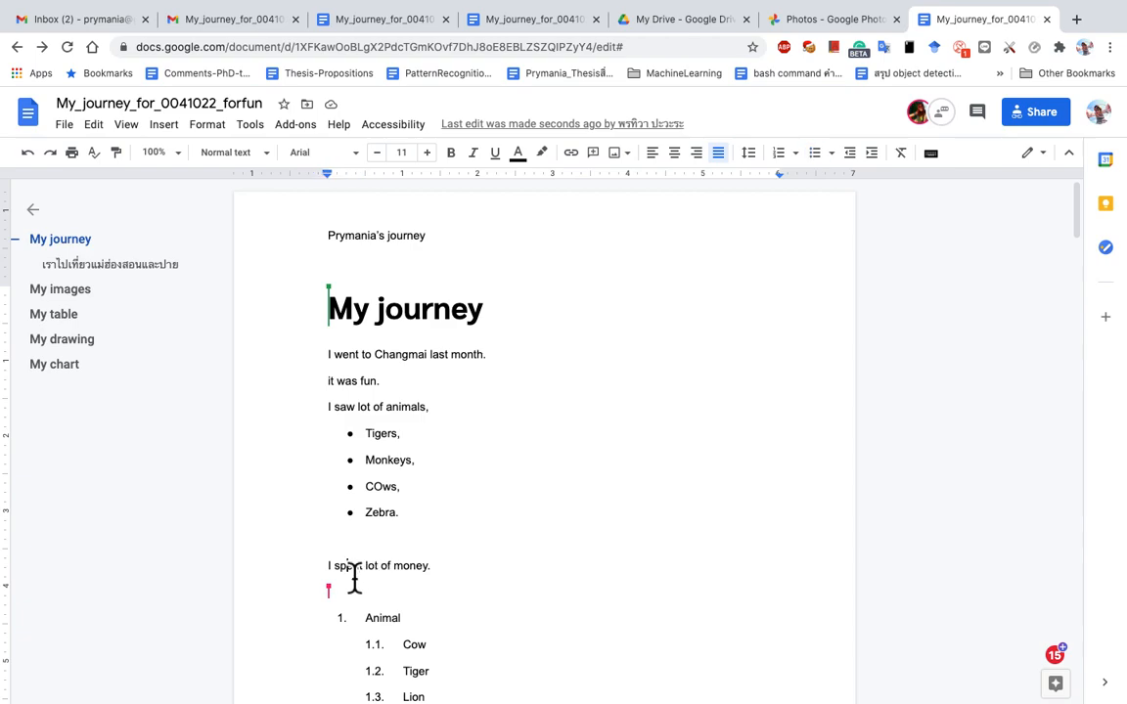
pyautogui.moveTo(329, 567); pyautogui.dragTo(438, 575)
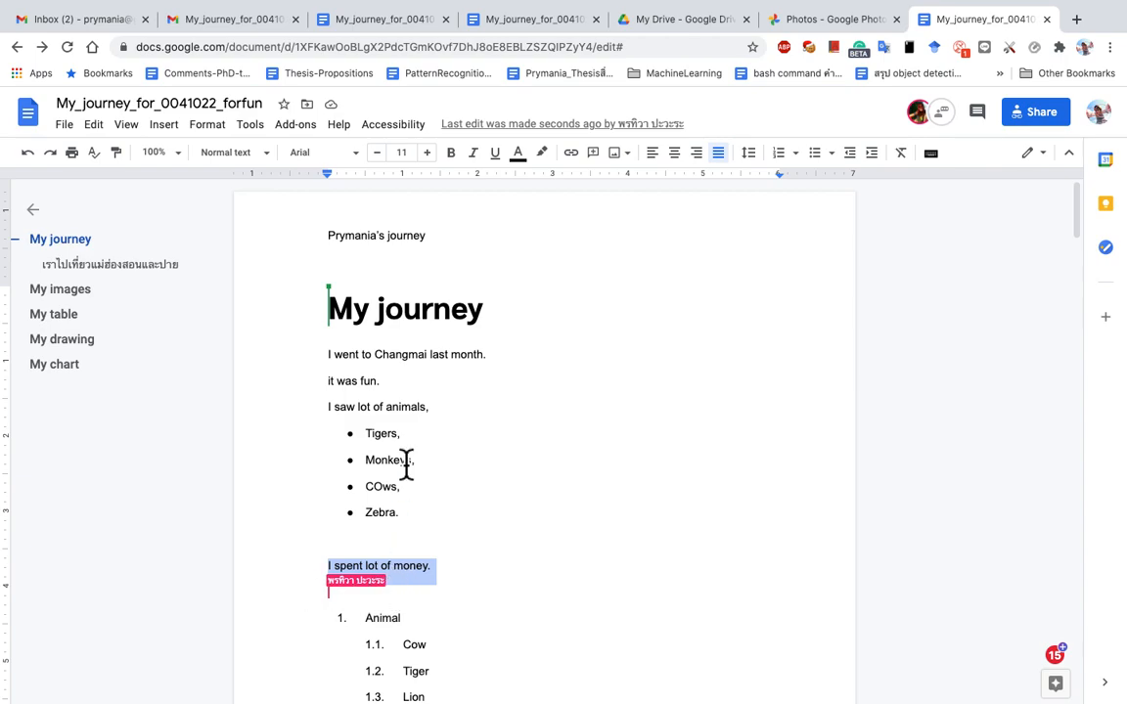
pyautogui.click(331, 358)
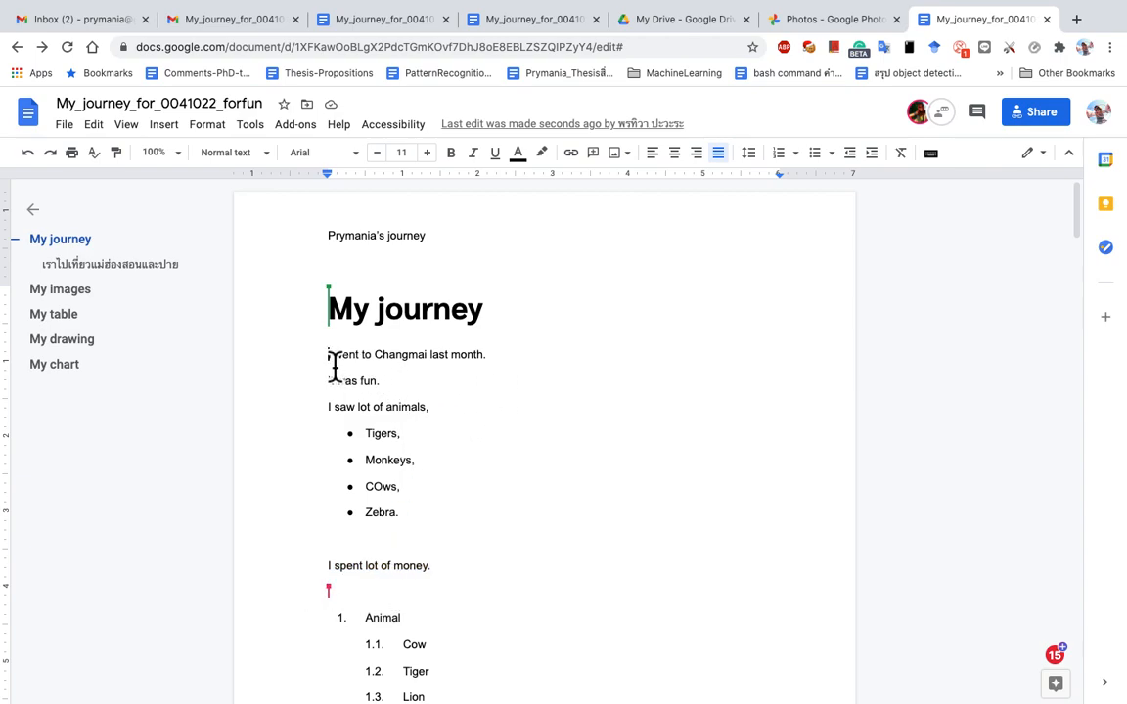
pyautogui.click(524, 23)
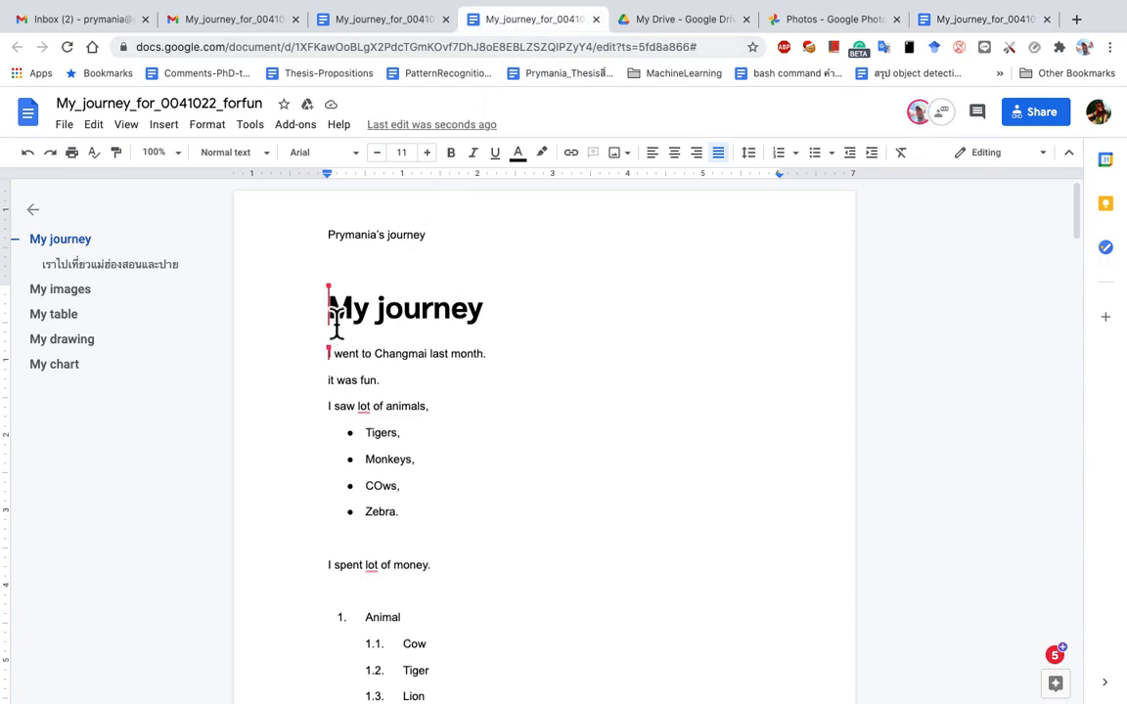
pyautogui.click(372, 421)
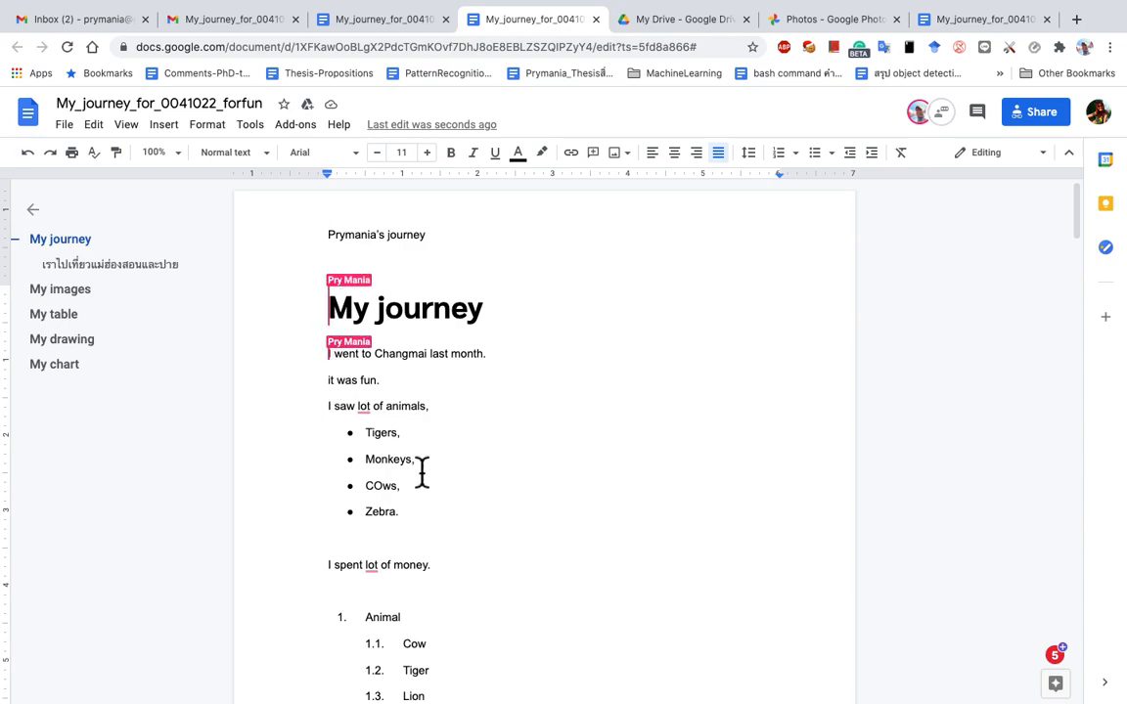
# In the owner's copy, add "Oh yes, like 100,000!!!!" below "I spent lot of money.", and view the edit in the invited account's copy
pyautogui.click(983, 20)
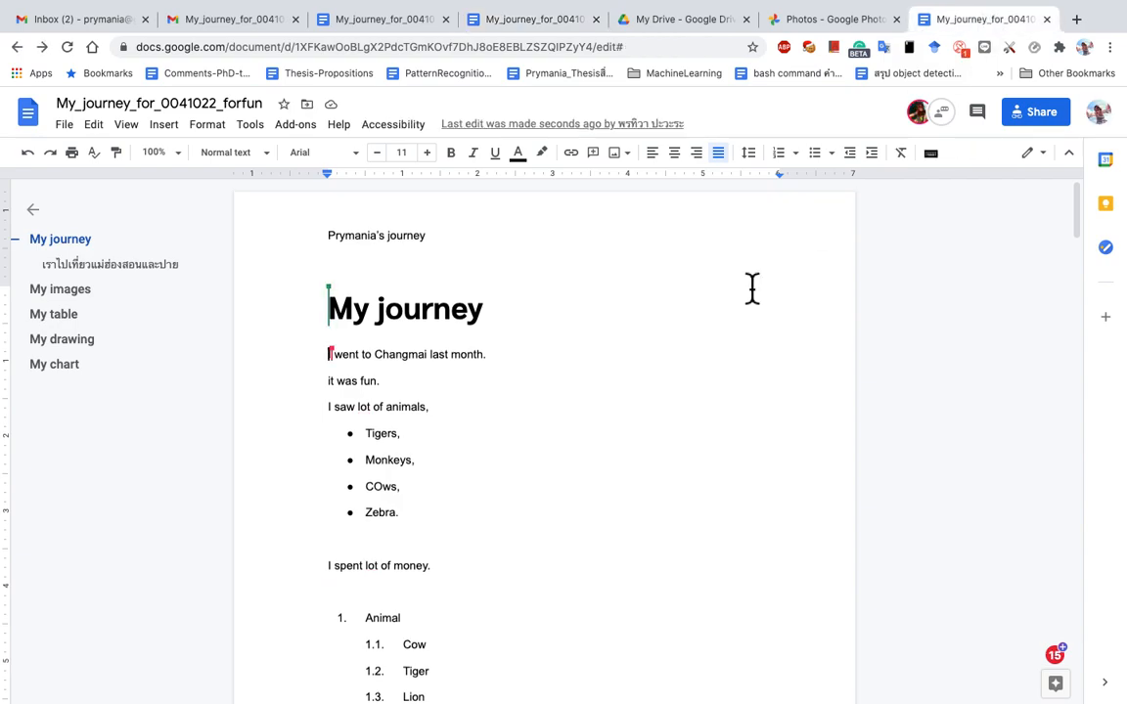
pyautogui.click(493, 590)
pyautogui.write('Oh yes')
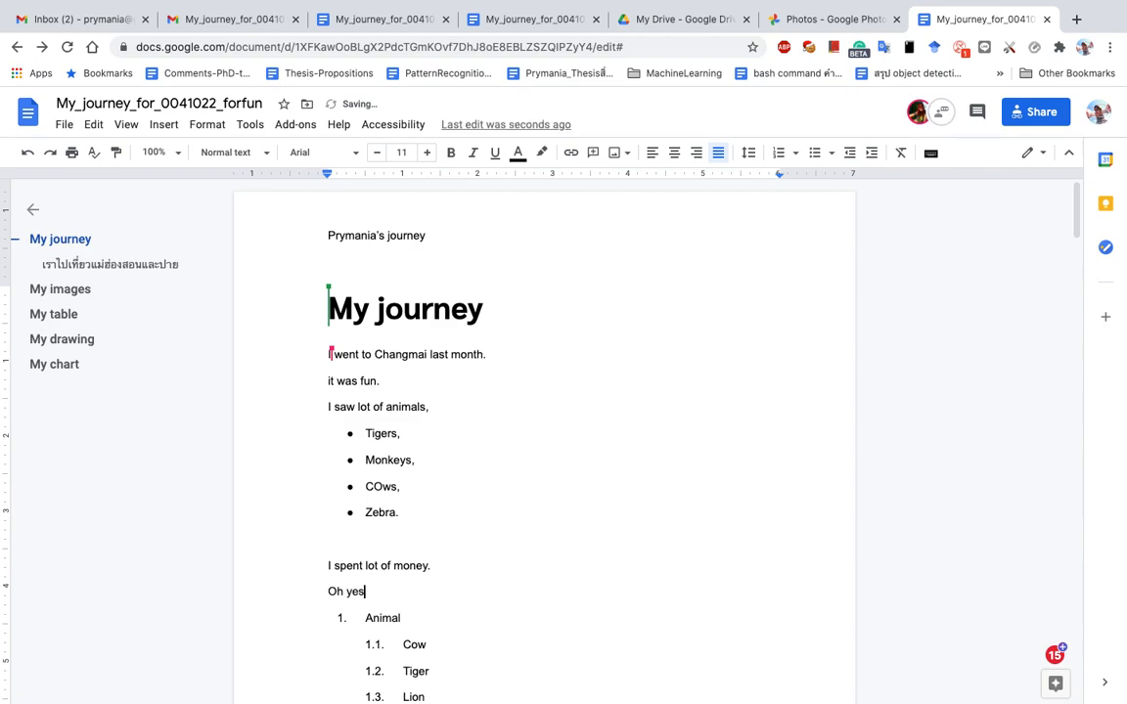
pyautogui.write(', like 100,000!!!!')
pyautogui.press('Return')
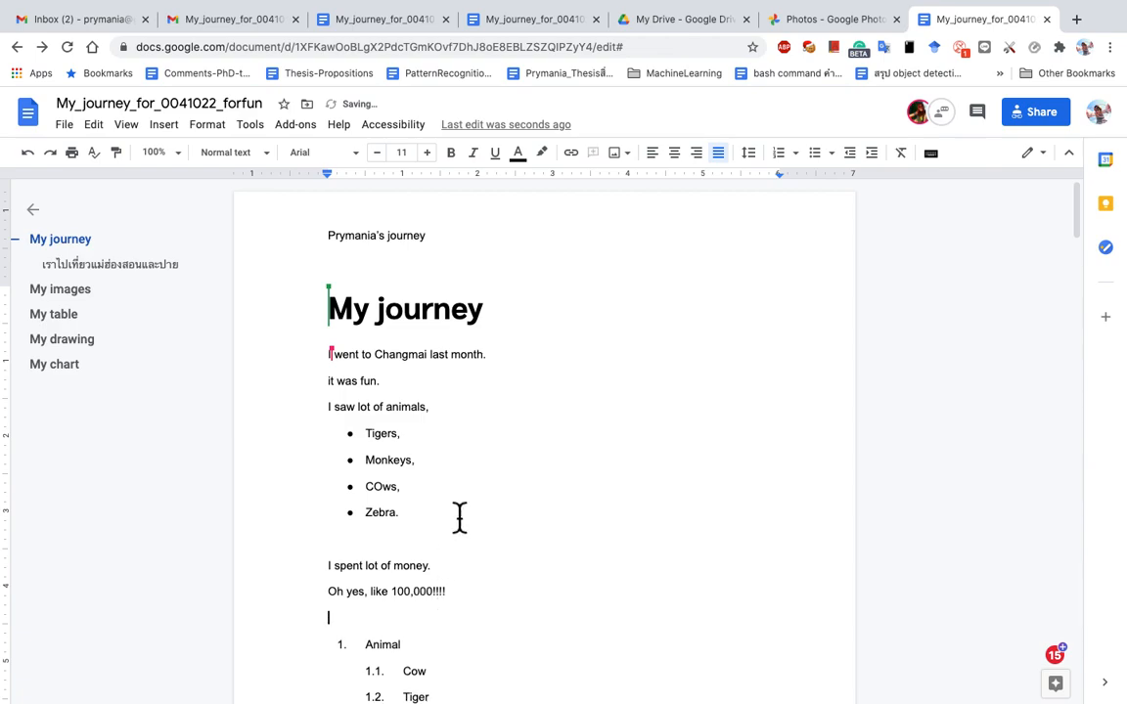
pyautogui.click(530, 26)
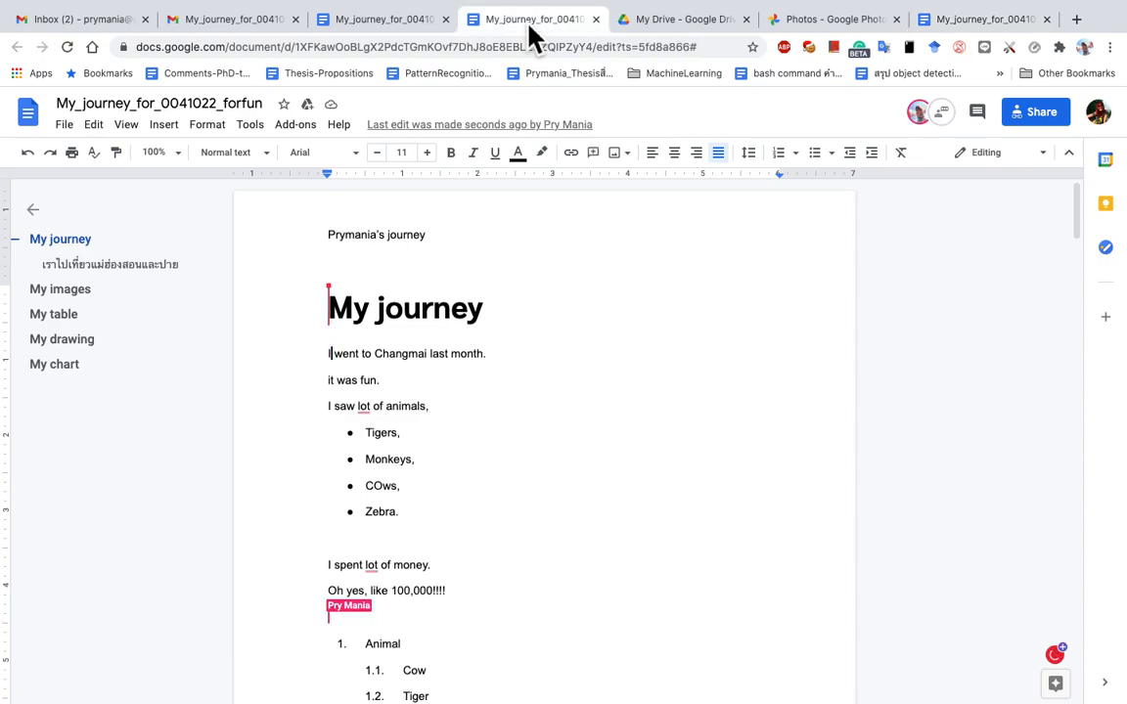